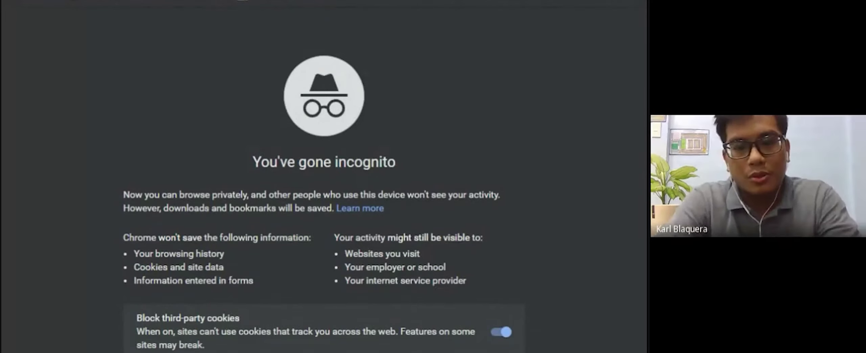
Step: Load the lms-test.deped.gov.ph site in Chrome
type("lms-tes")
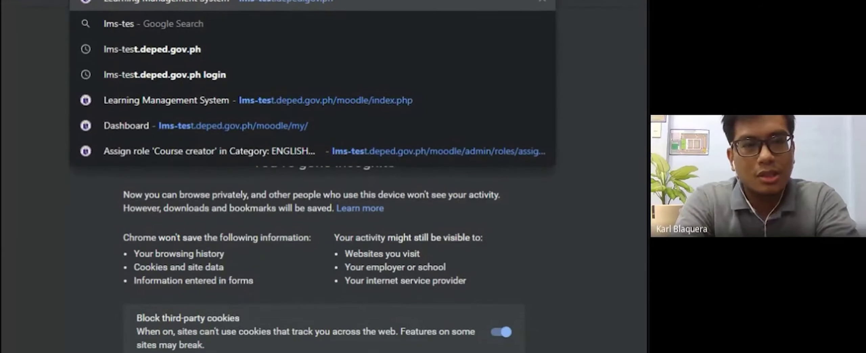
type("t.")
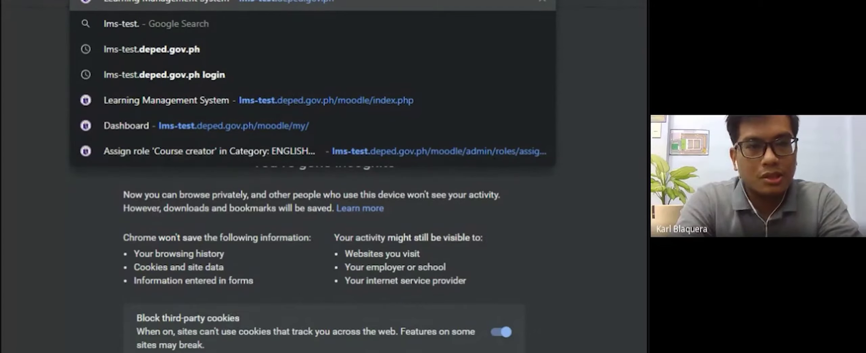
key("Return")
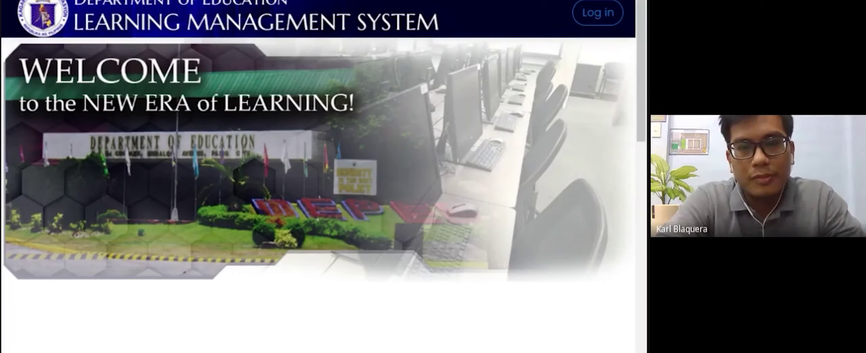
Step: Go to the LMS login page and scroll down its form
left_click(596, 20)
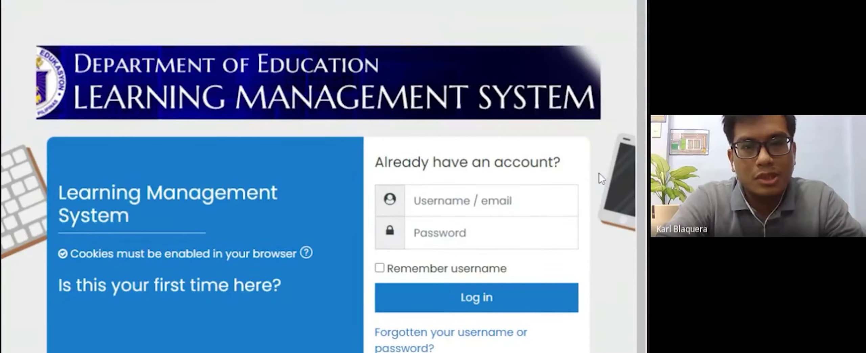
scroll(599, 173, "down", 1)
scroll(324, 181, "down", 1)
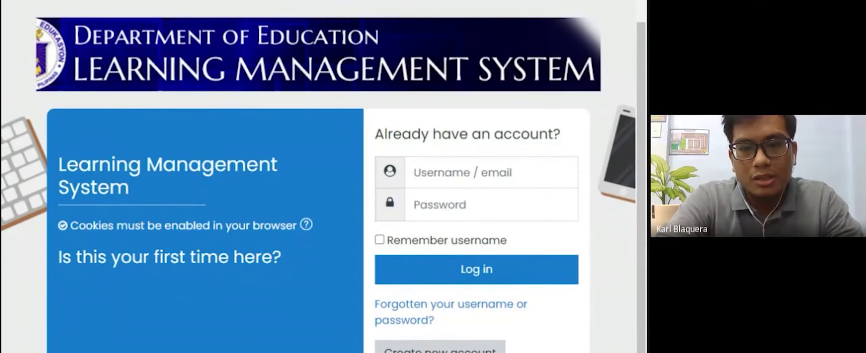
scroll(626, 176, "up", 5)
scroll(627, 176, "down", 3)
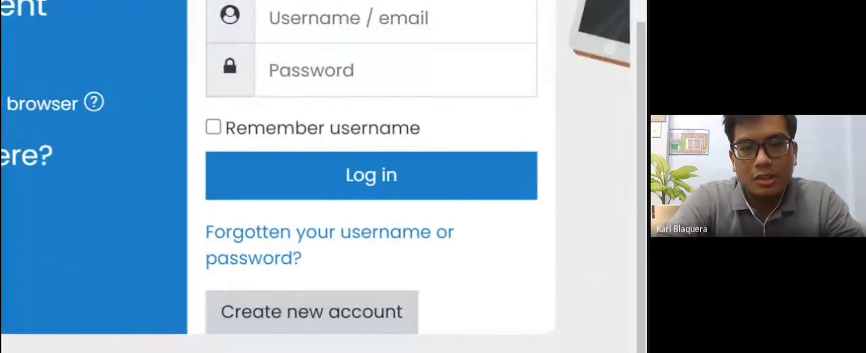
Step: Open the Create new account form and focus its Username field
left_click(376, 323)
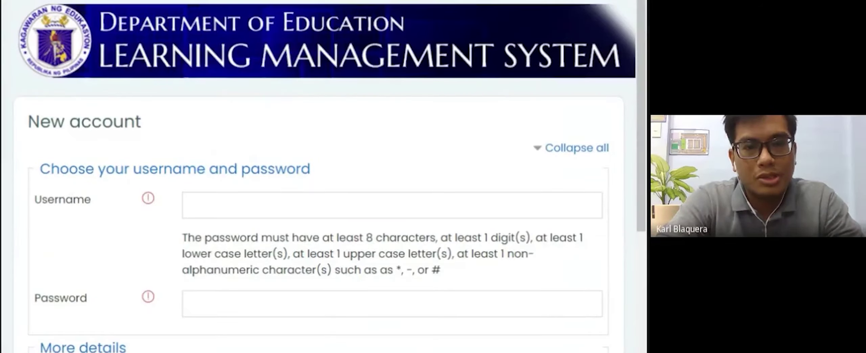
scroll(331, 176, "down", 5)
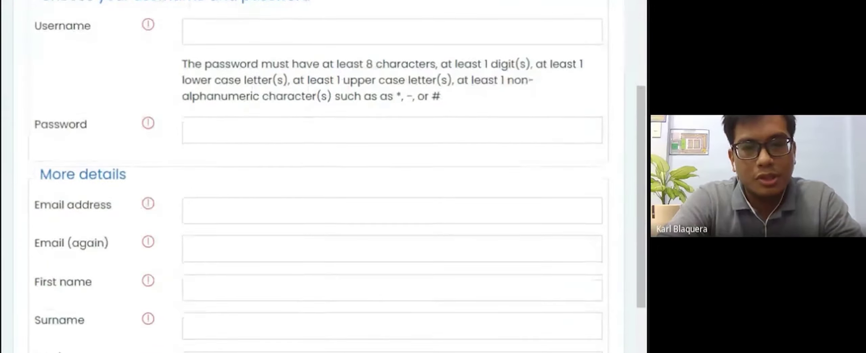
scroll(331, 176, "up", 3)
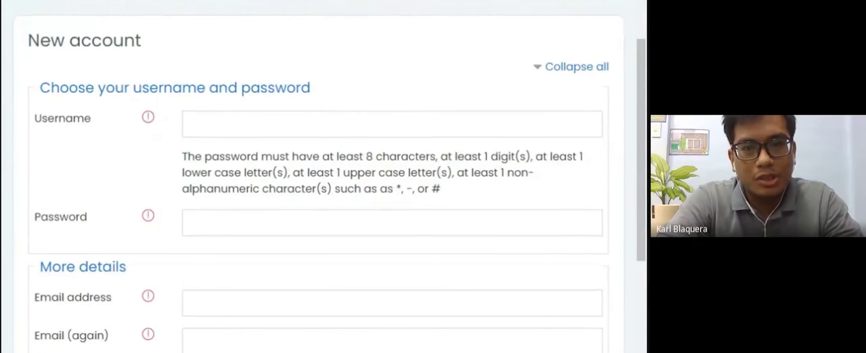
scroll(331, 176, "down", 5)
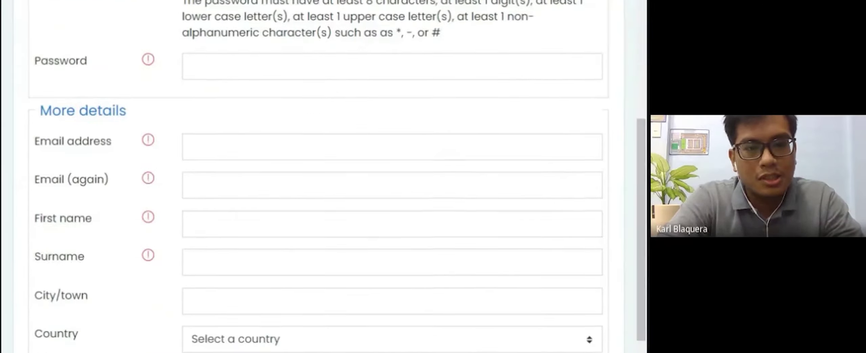
scroll(331, 176, "down", 3)
scroll(331, 176, "up", 7)
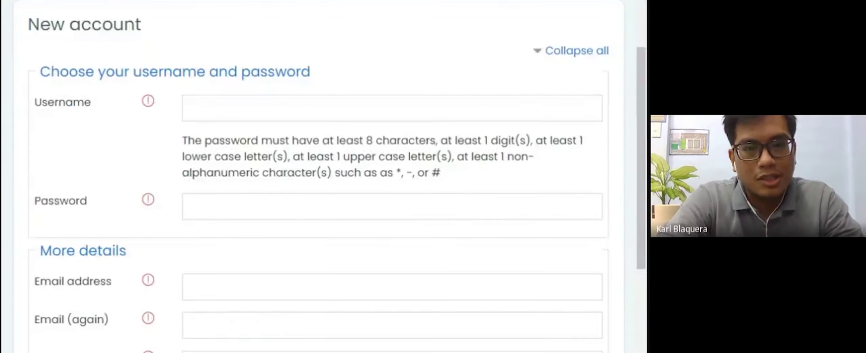
scroll(469, 191, "up", 2)
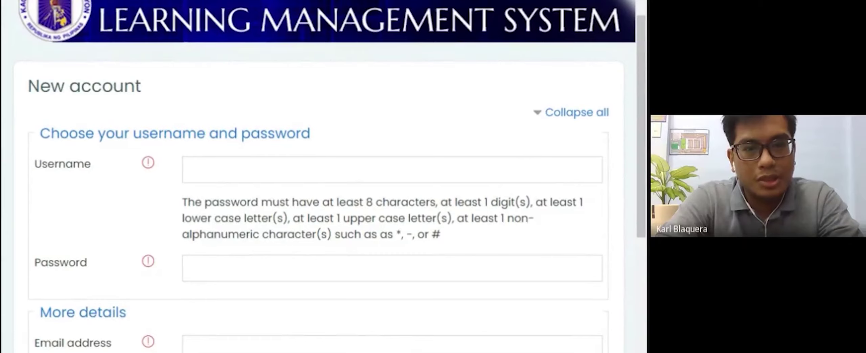
left_click(392, 169)
left_click(500, 203)
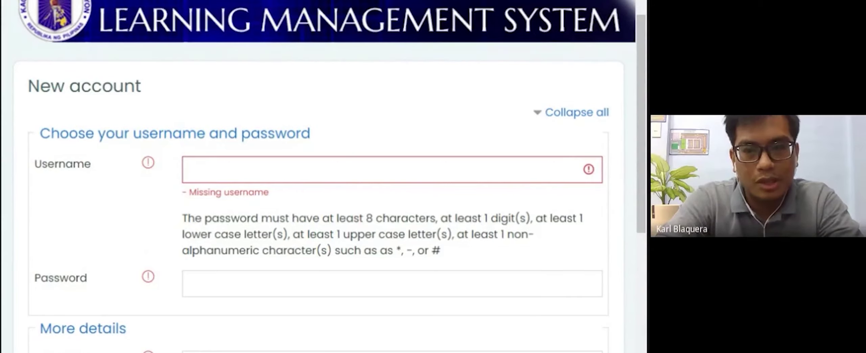
Step: Enter the teacher's DepEd e-mail address as the username
left_click(192, 169)
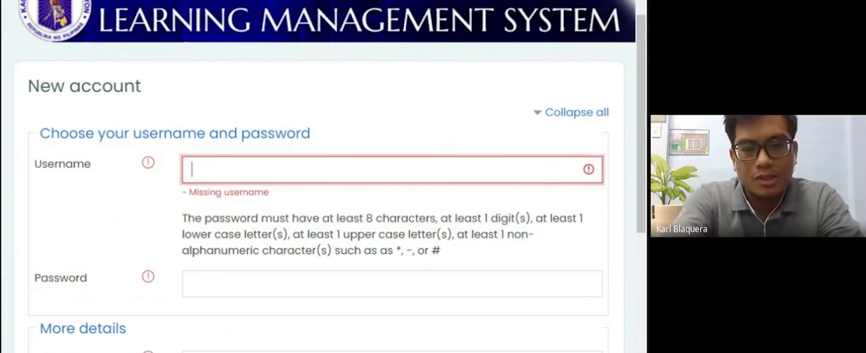
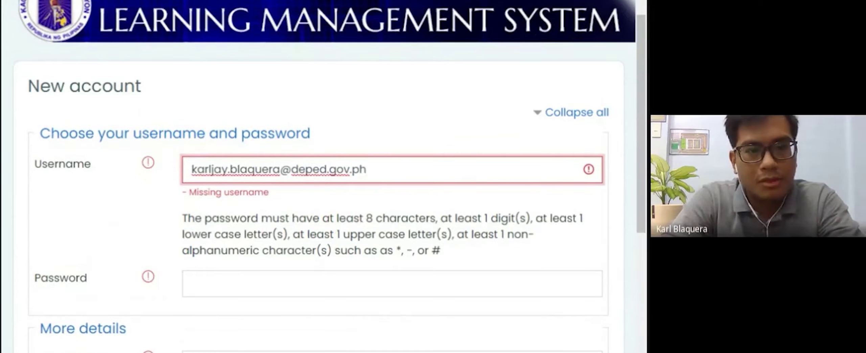
scroll(325, 176, "down", 2)
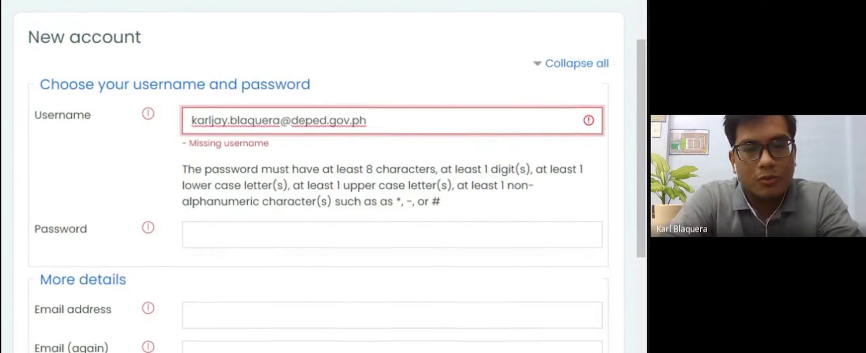
Step: Type an account password that meets the password rules
key("Tab")
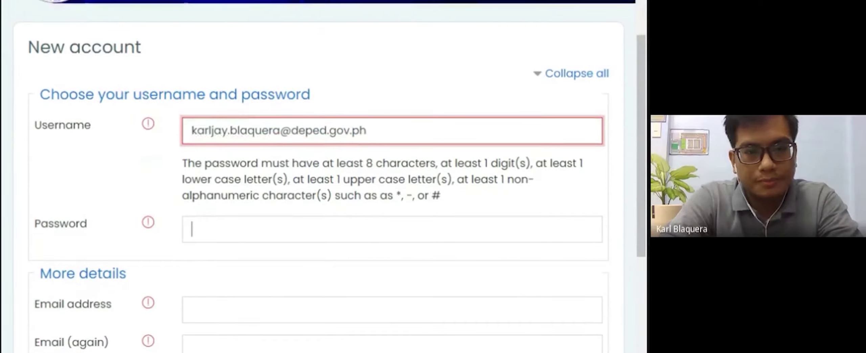
left_click(323, 213)
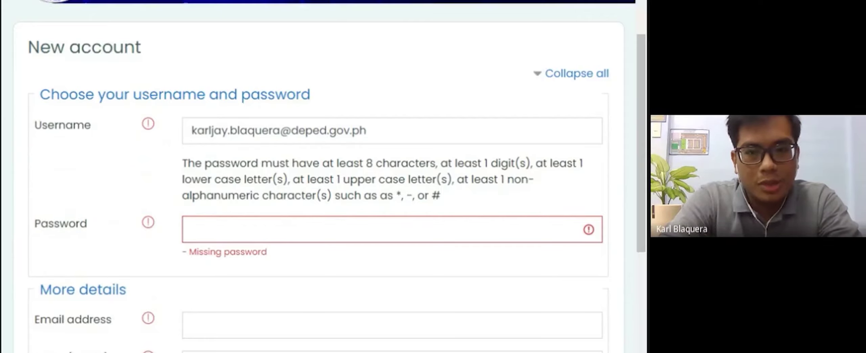
left_click(192, 229)
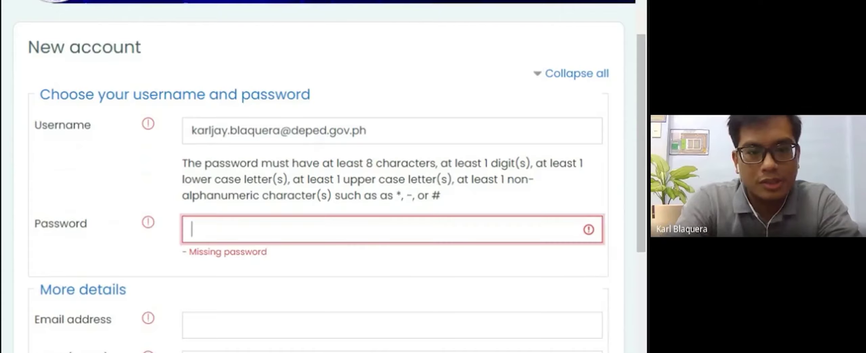
type("••••••")
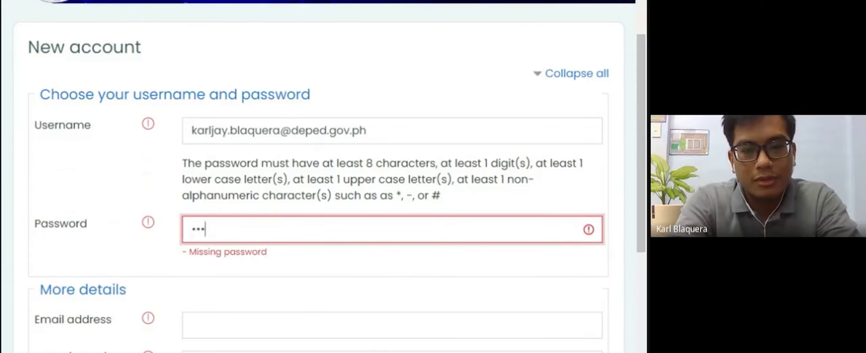
type("••••••")
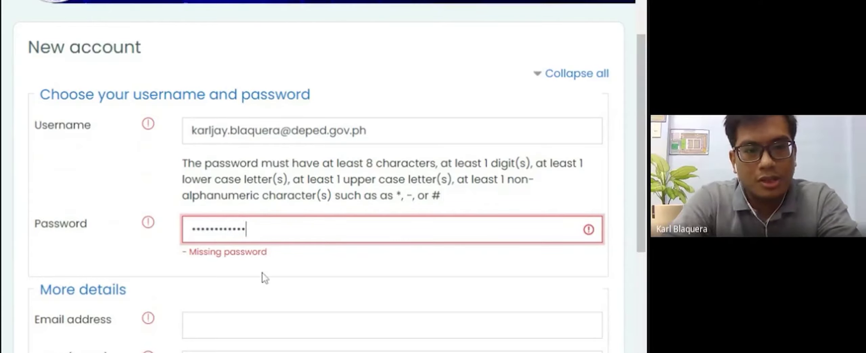
scroll(263, 276, "down", 1)
scroll(264, 277, "down", 6)
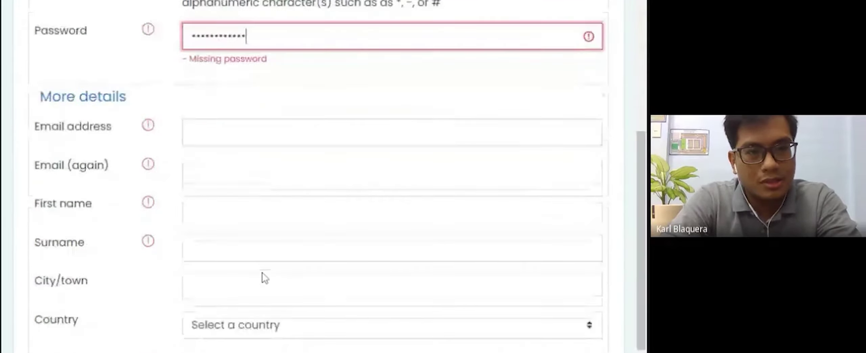
scroll(273, 185, "down", 1)
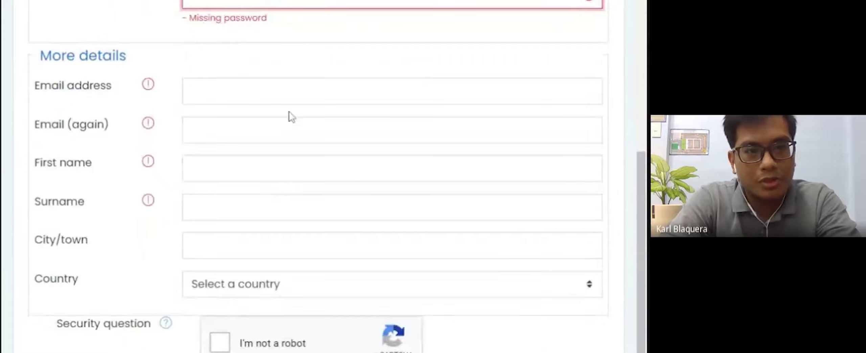
Step: Enter the teacher's DepEd e-mail address and copy it into the Email (again) field
left_click(191, 90)
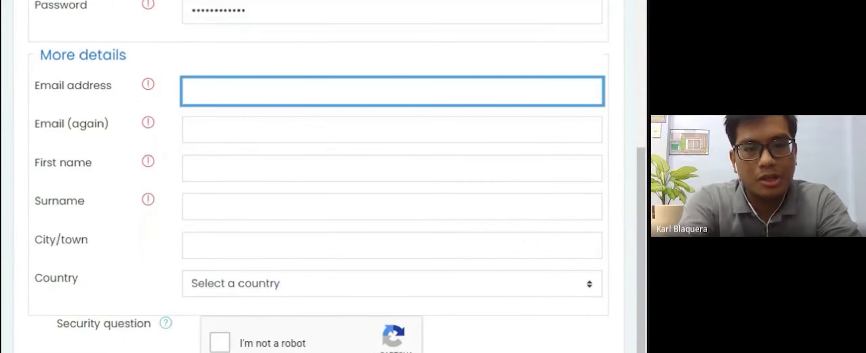
type("K")
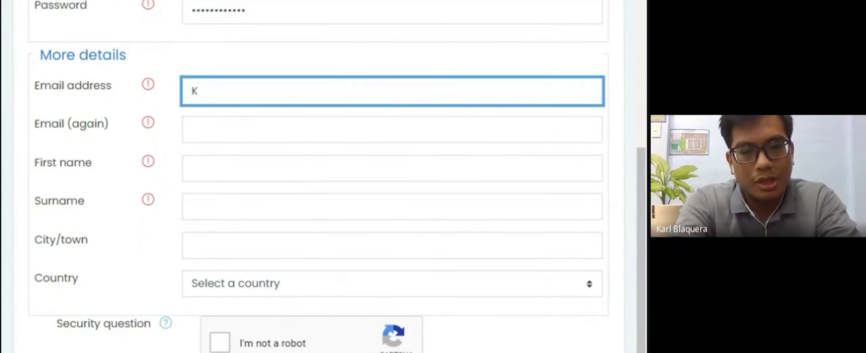
key("BackSpace")
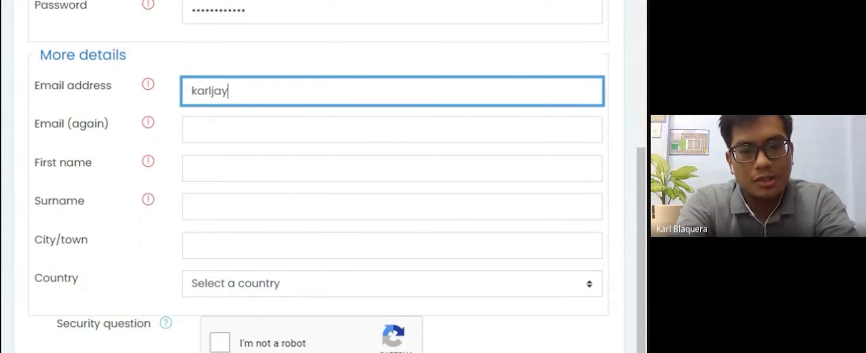
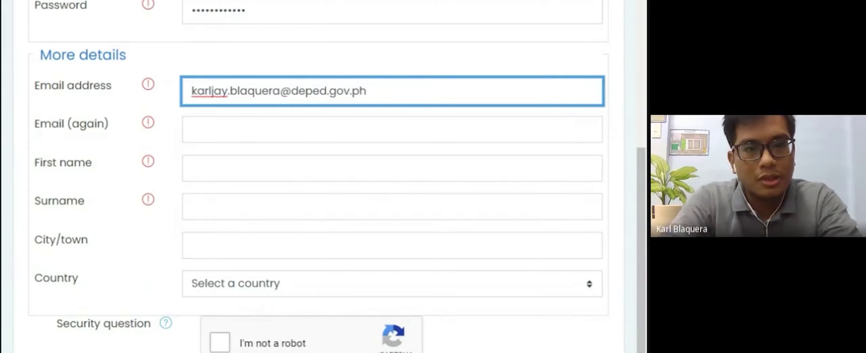
left_click_drag(367, 90, 149, 113)
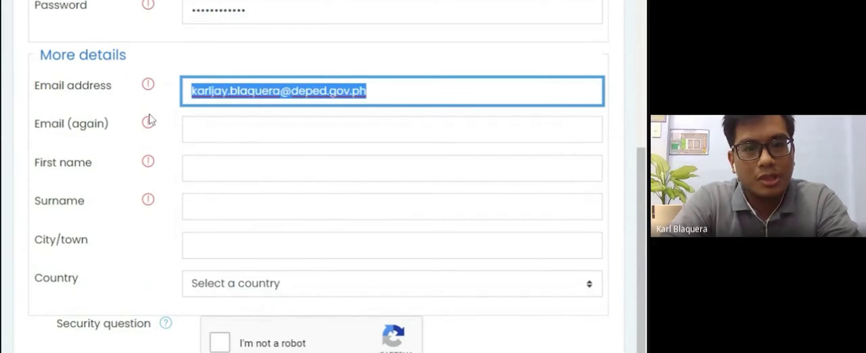
key("ctrl+c")
key("Tab")
key("ctrl+v")
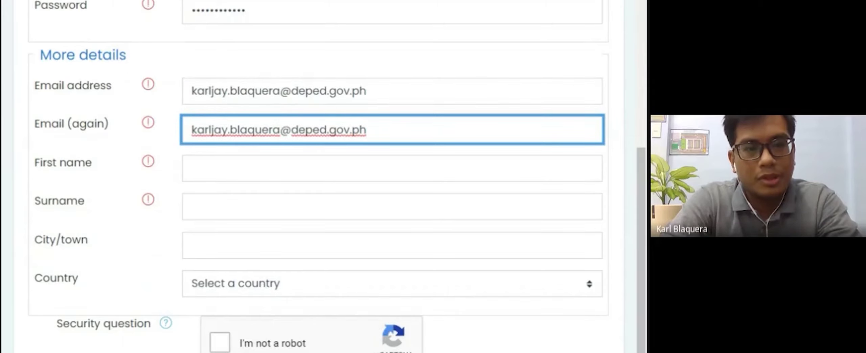
Step: Fill in the teacher's first name and surname, city Davao and country Philippines
key("Tab")
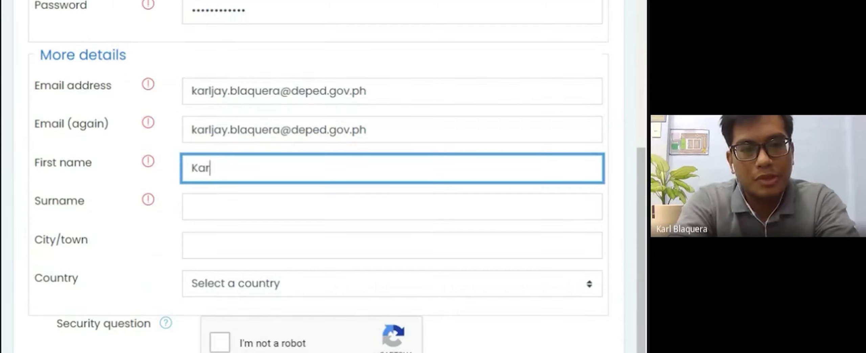
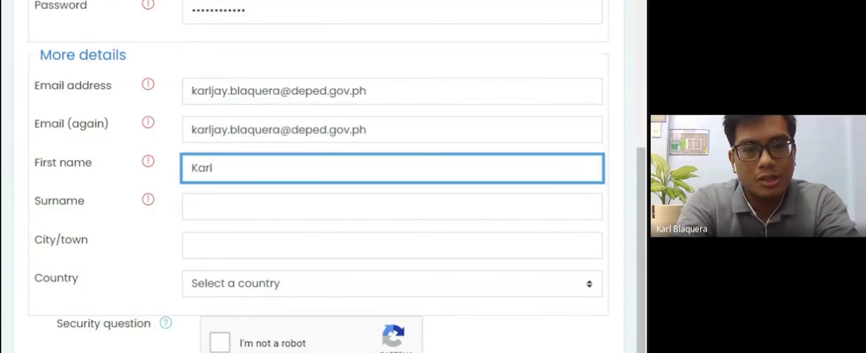
key("Tab")
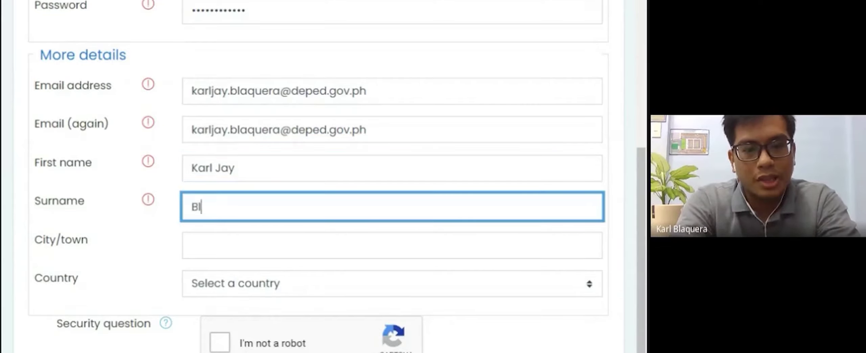
key("Tab")
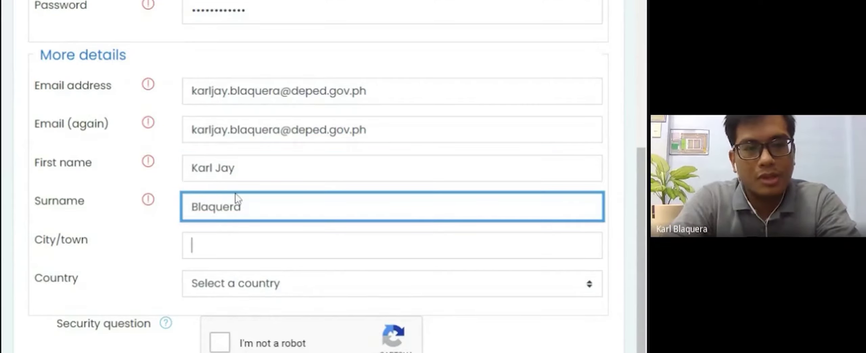
type("Dav")
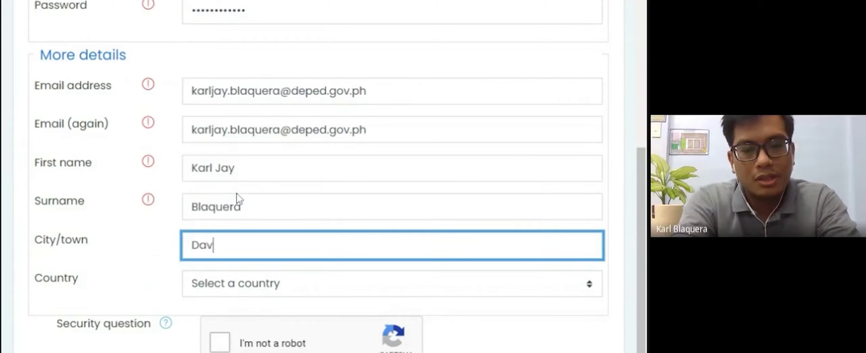
type("ao")
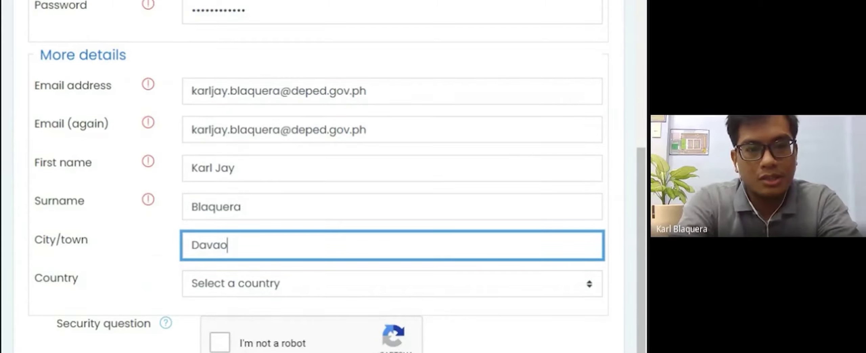
key("Tab")
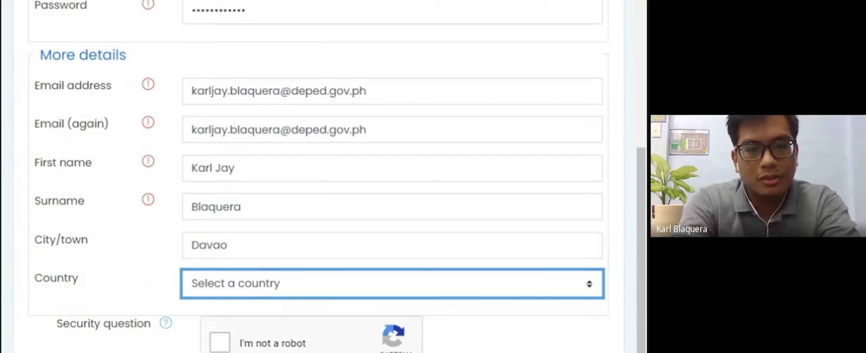
type("phil")
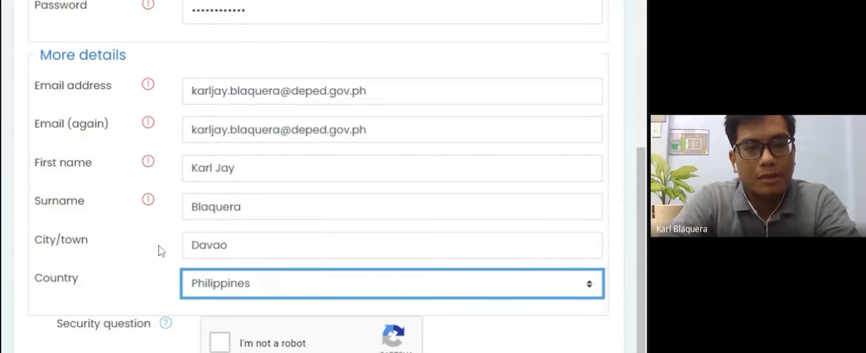
left_click(158, 246)
scroll(159, 247, "down", 3)
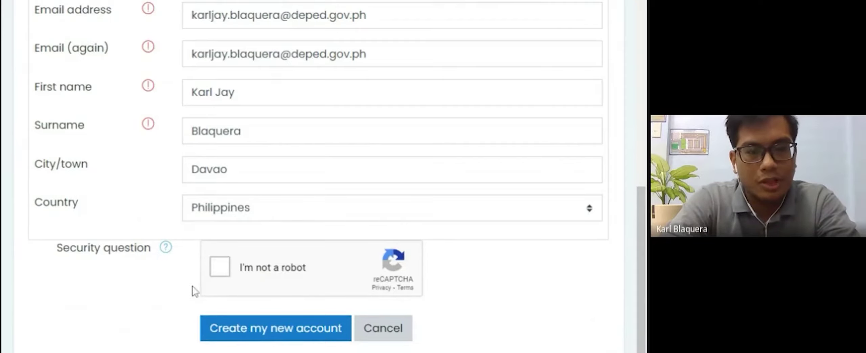
Step: Pass the reCAPTCHA check by selecting the pedestrian-crossing images
left_click(224, 268)
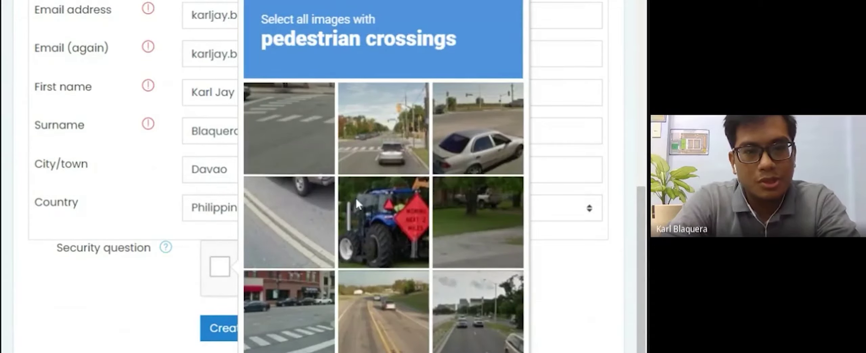
left_click(295, 110)
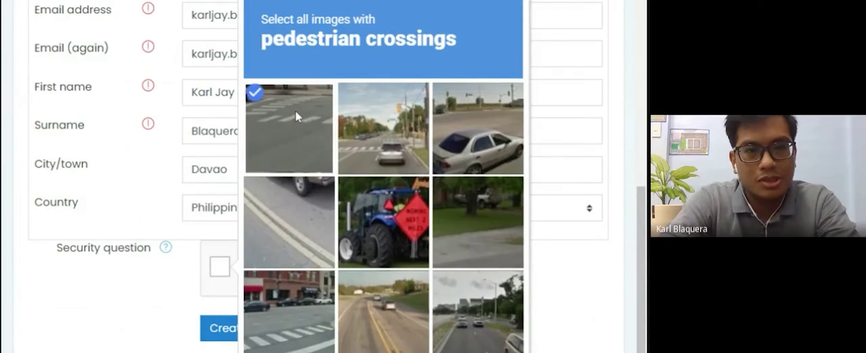
left_click(354, 131)
left_click(313, 306)
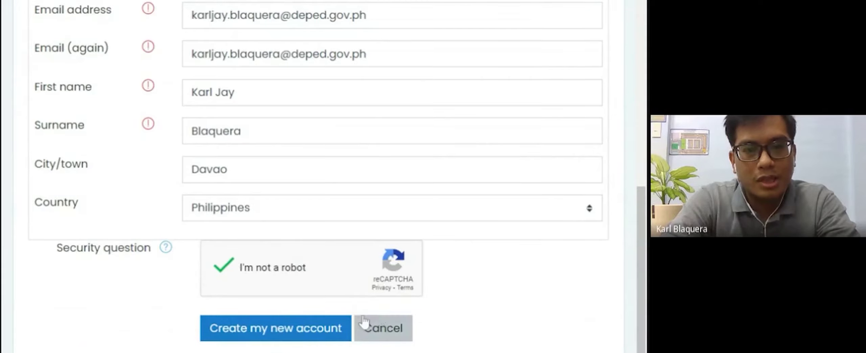
Step: Cancel the account registration and return to the login page
scroll(504, 274, "up", 2)
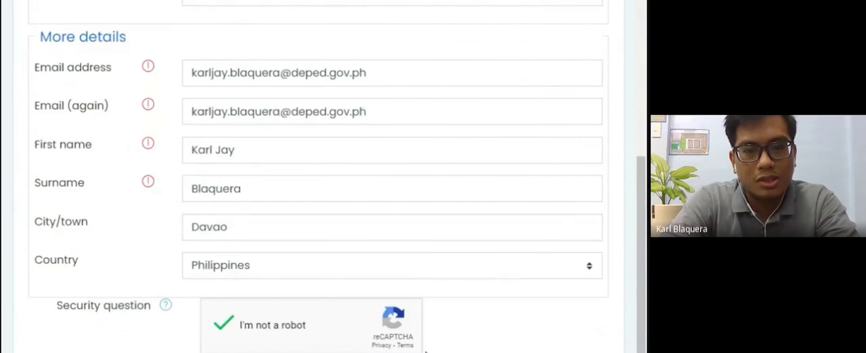
scroll(318, 176, "down", 2)
left_click(401, 335)
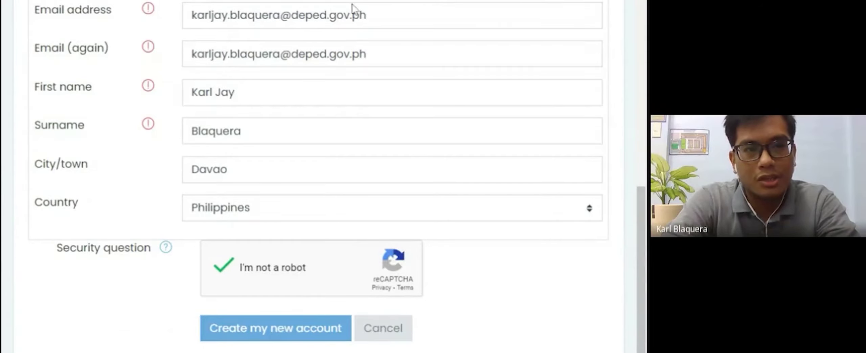
Step: Log in using the teacher's DepEd e-mail as username and the account password
scroll(395, 116, "down", 1)
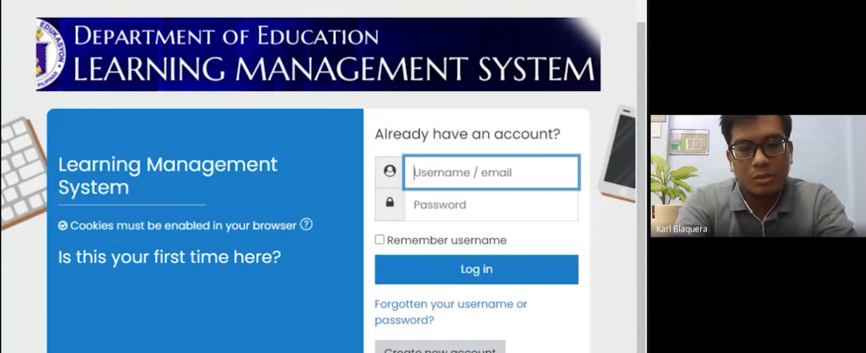
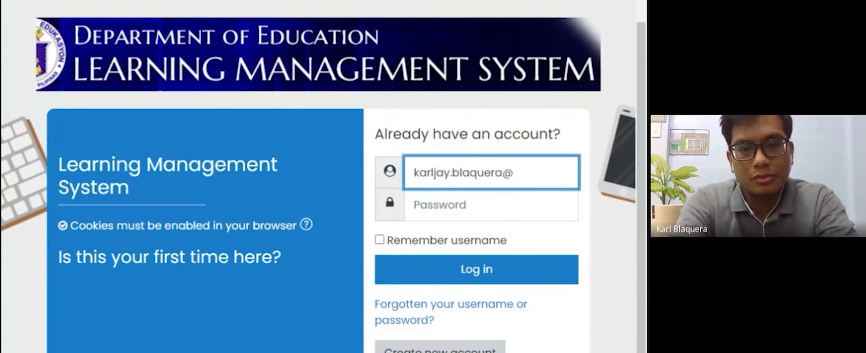
key("Down")
key("Return")
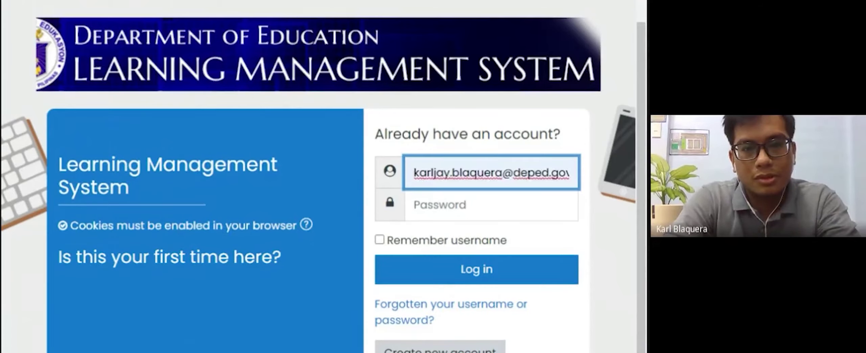
key("Tab")
type("••••••••••")
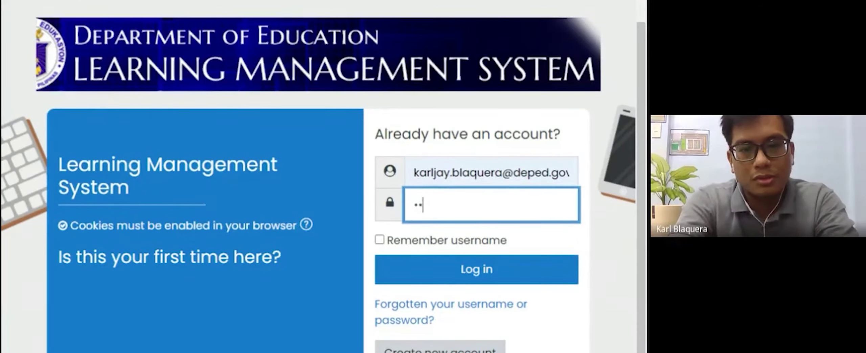
type("•••••••")
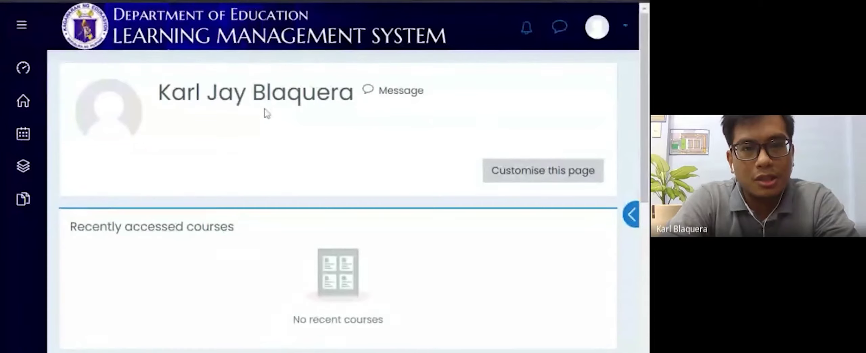
Step: Scroll the dashboard to review Recently accessed courses and Course overview
scroll(306, 135, "down", 1)
scroll(308, 135, "up", 1)
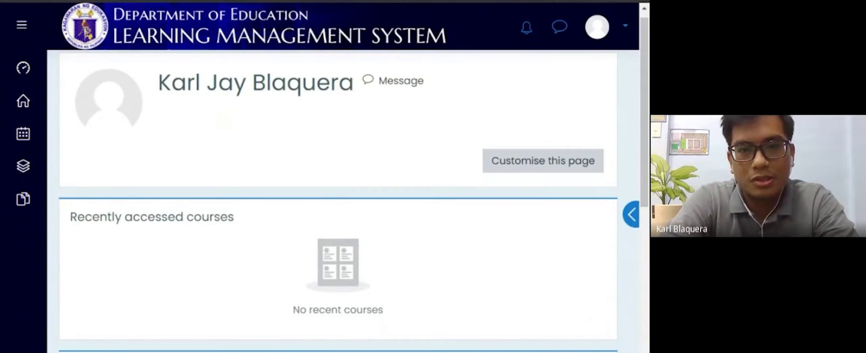
scroll(529, 229, "down", 2)
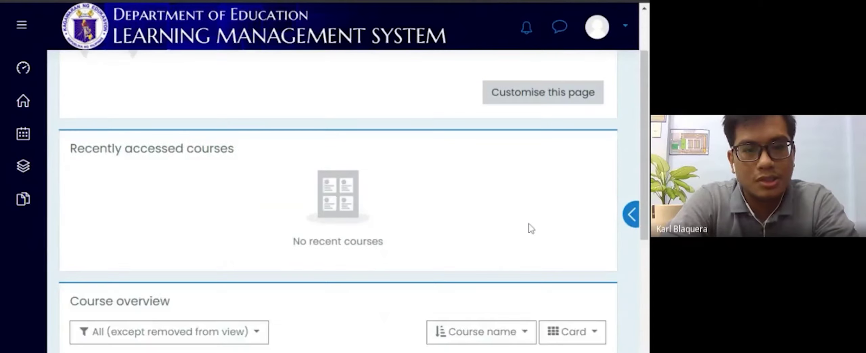
scroll(531, 228, "down", 2)
scroll(528, 226, "up", 3)
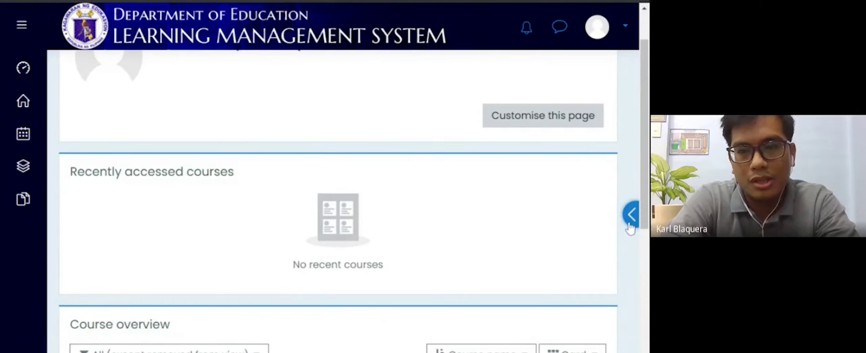
left_click(631, 216)
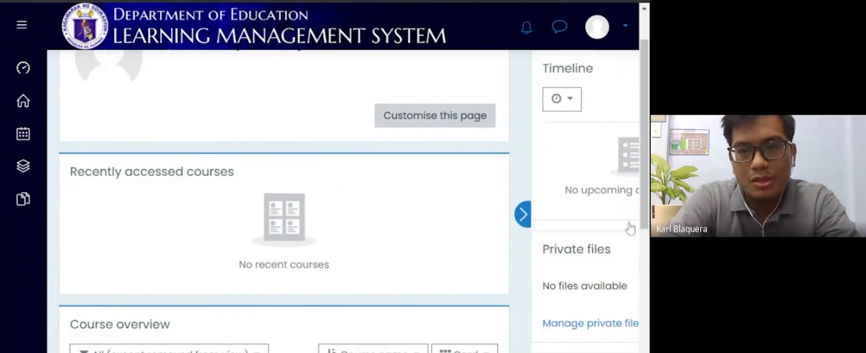
scroll(565, 249, "down", 3)
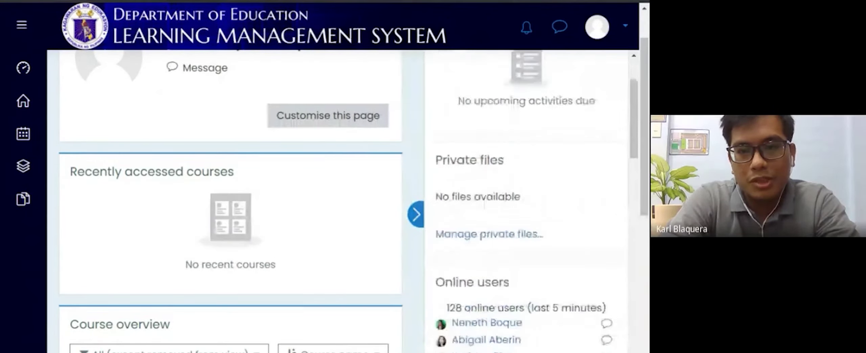
scroll(526, 203, "down", 5)
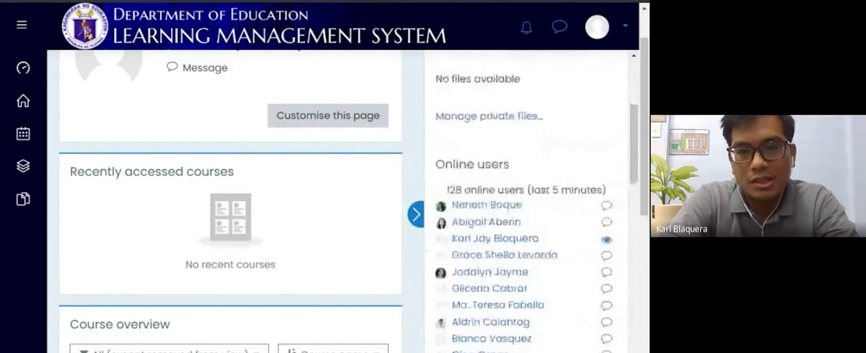
scroll(527, 203, "down", 3)
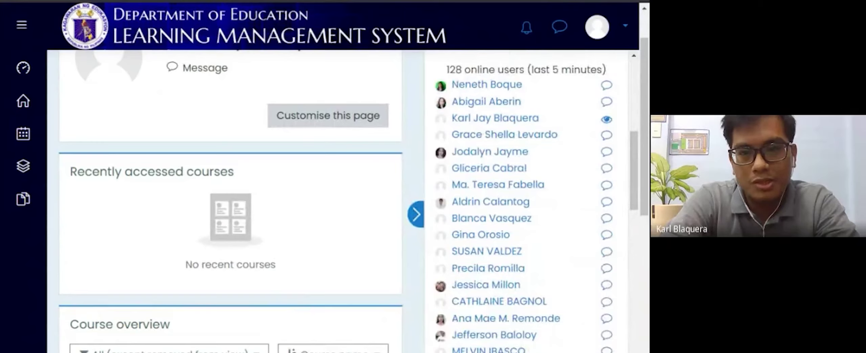
scroll(527, 203, "down", 1)
scroll(527, 203, "down", 6)
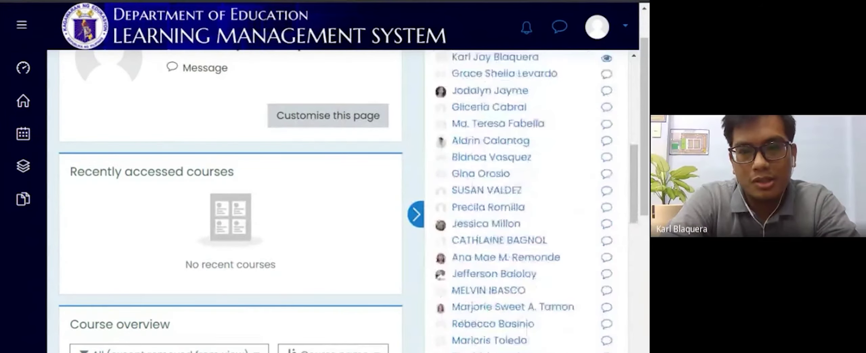
scroll(516, 275, "down", 4)
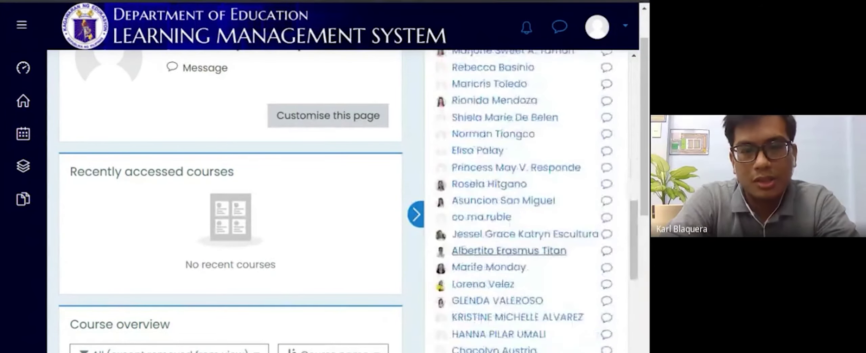
scroll(517, 274, "up", 4)
scroll(516, 274, "up", 6)
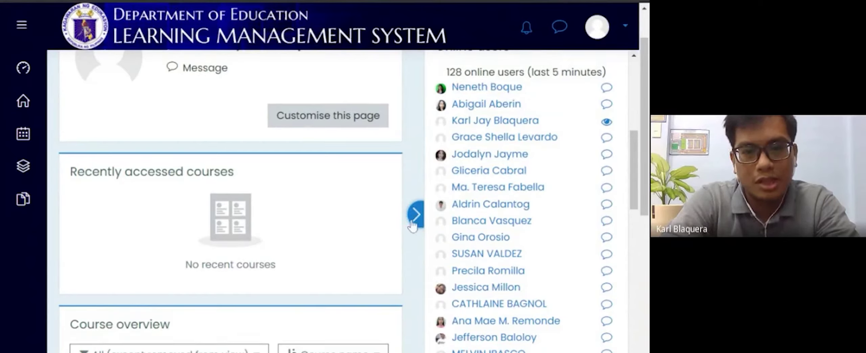
Step: Close the online users side panel and open the avatar's account menu
left_click(412, 221)
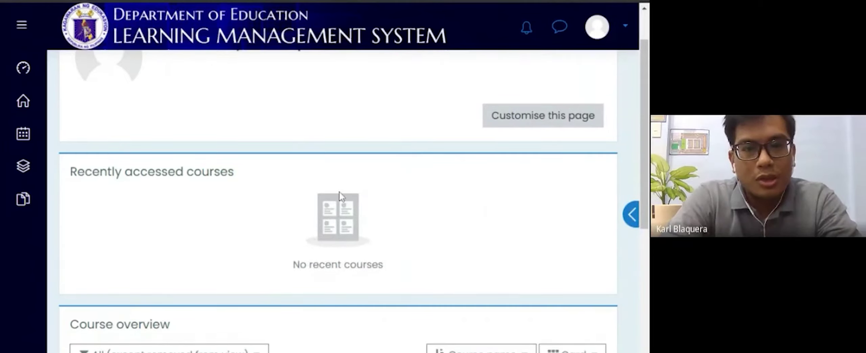
scroll(340, 192, "up", 2)
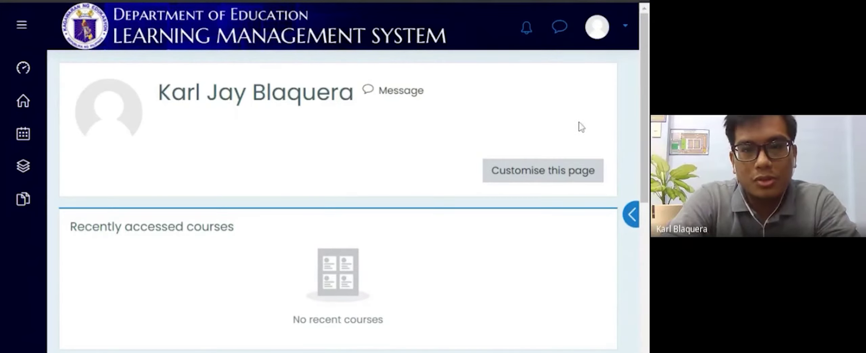
left_click(626, 36)
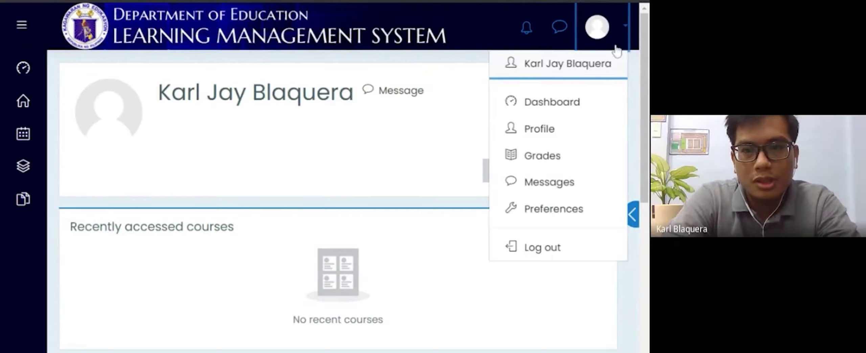
Step: Open the teacher's profile page and its Edit profile form
left_click(556, 133)
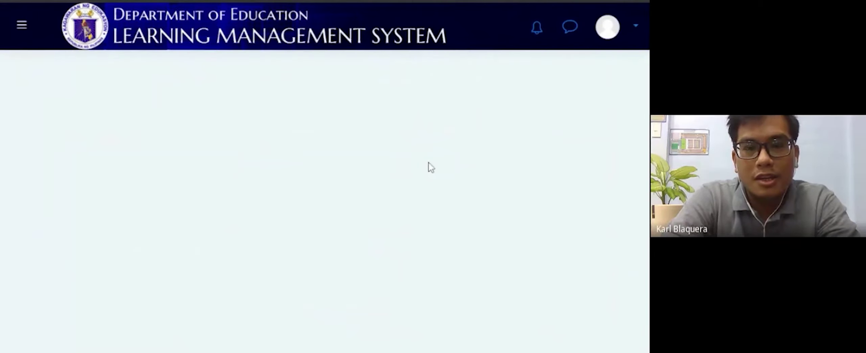
scroll(449, 208, "down", 3)
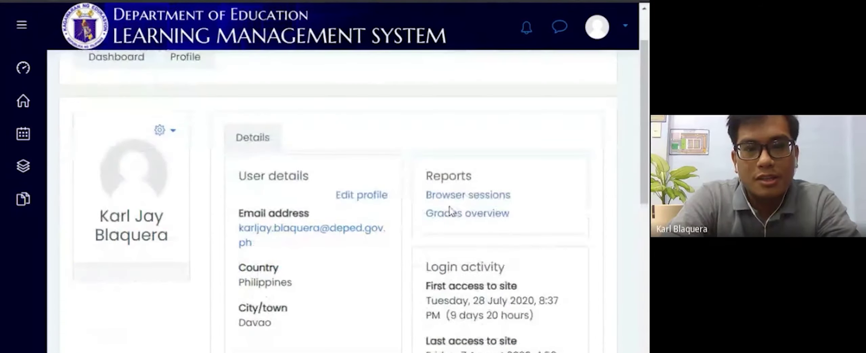
left_click(354, 195)
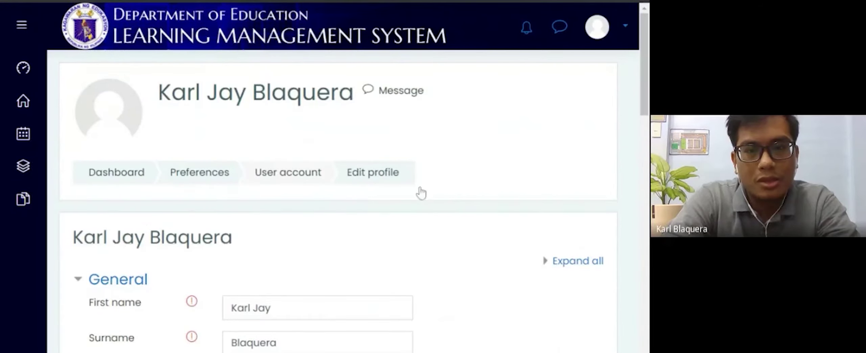
Step: Review the profile's General fields down to the User picture section
scroll(459, 203, "down", 2)
scroll(460, 203, "down", 2)
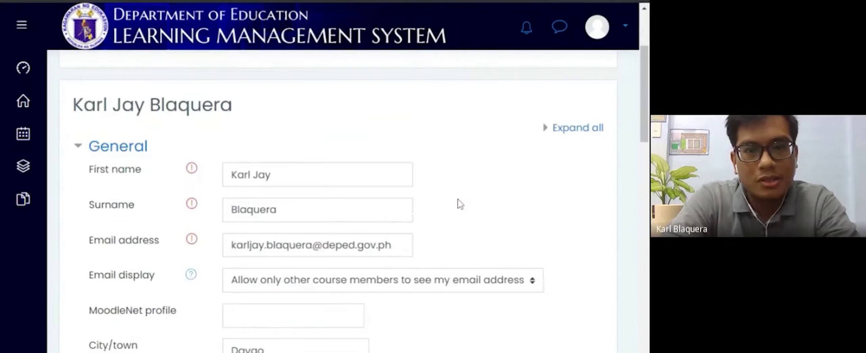
scroll(460, 203, "down", 2)
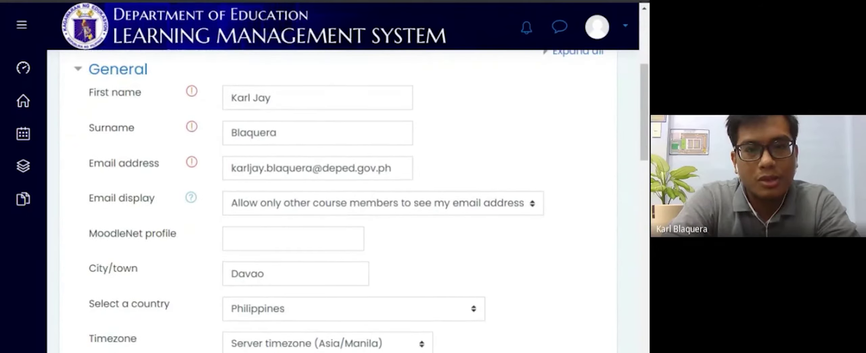
scroll(460, 203, "down", 1)
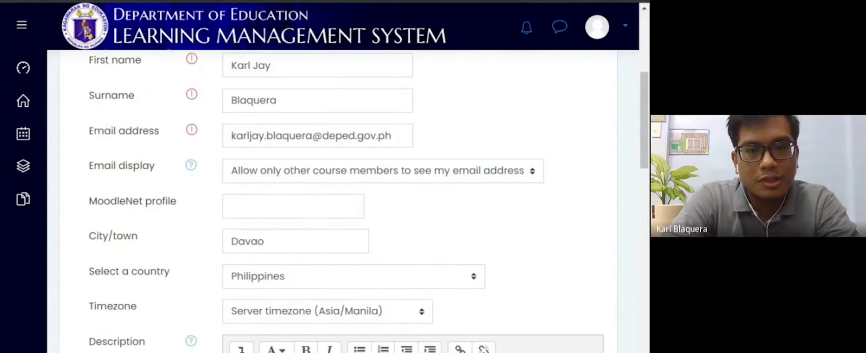
scroll(460, 203, "down", 1)
scroll(461, 203, "up", 1)
scroll(413, 203, "down", 6)
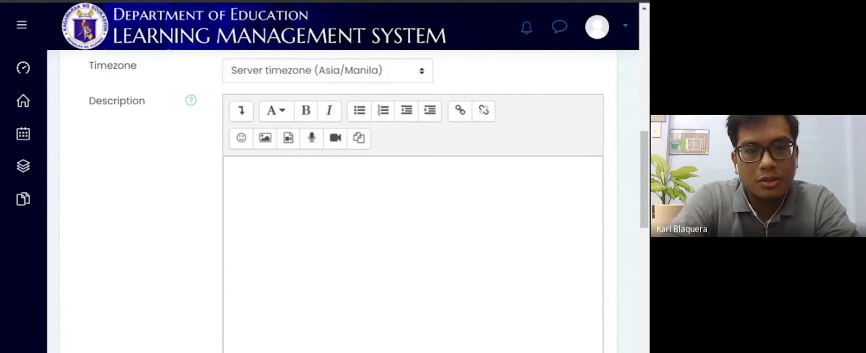
scroll(200, 211, "down", 3)
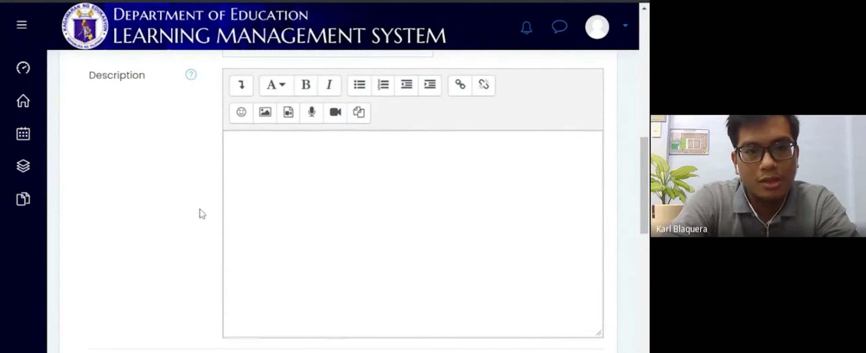
scroll(202, 214, "down", 6)
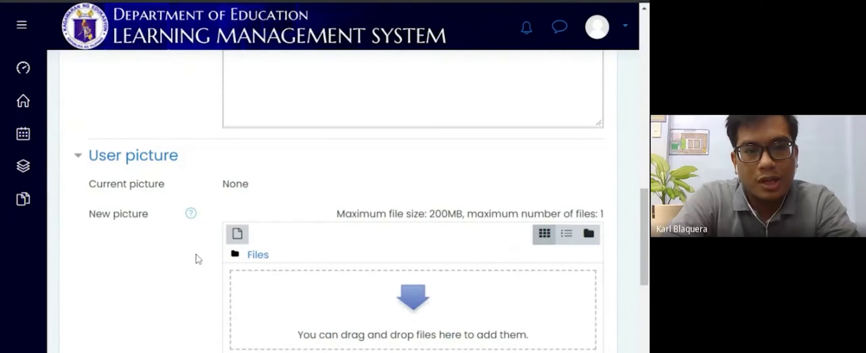
scroll(196, 258, "down", 3)
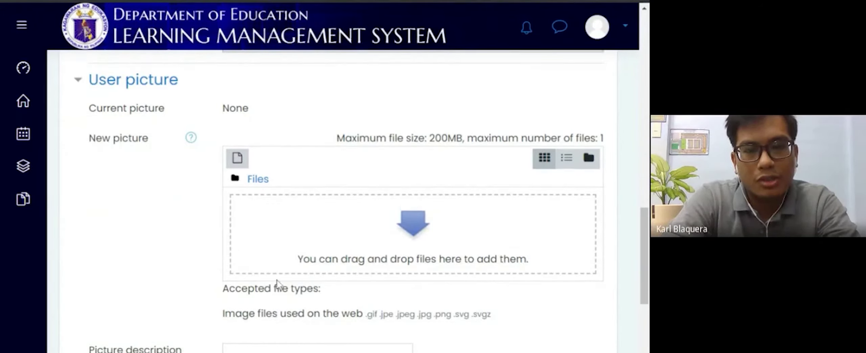
scroll(279, 284, "down", 3)
scroll(279, 285, "down", 5)
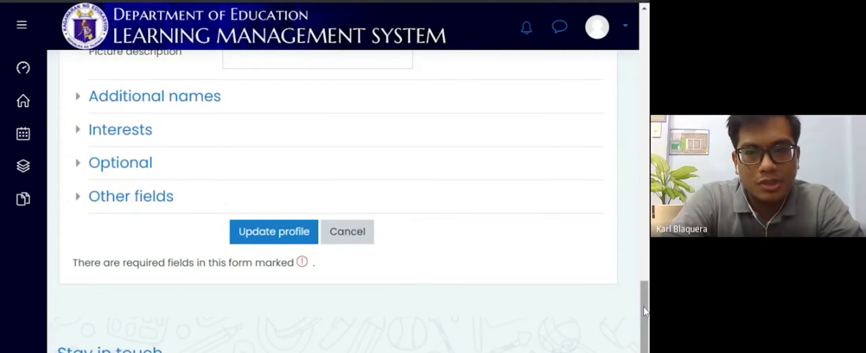
left_click_drag(645, 312, 642, 268)
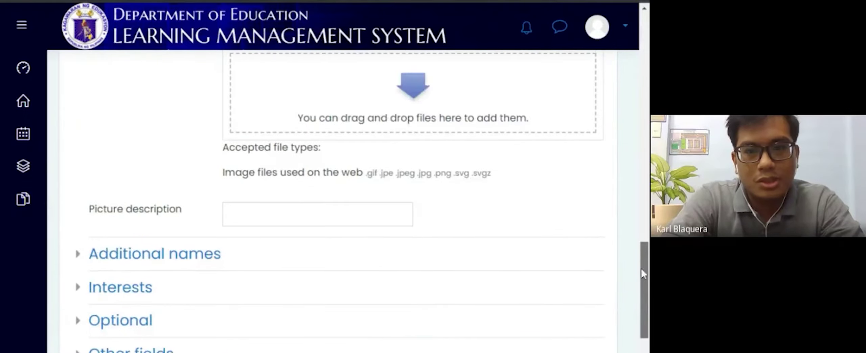
scroll(611, 207, "up", 1)
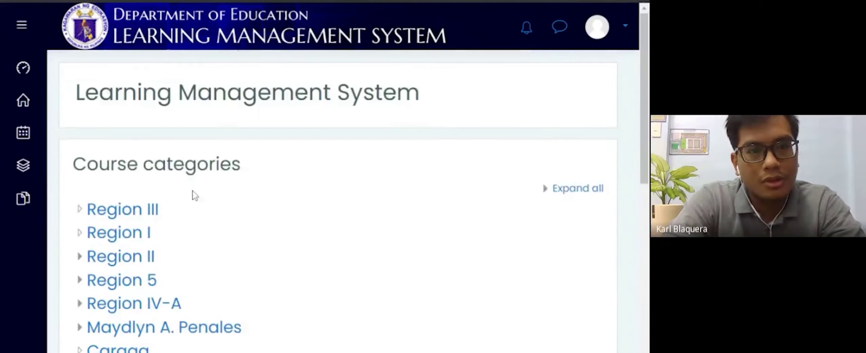
Step: Find Region XI in the site home Course categories list and open it
scroll(267, 213, "down", 2)
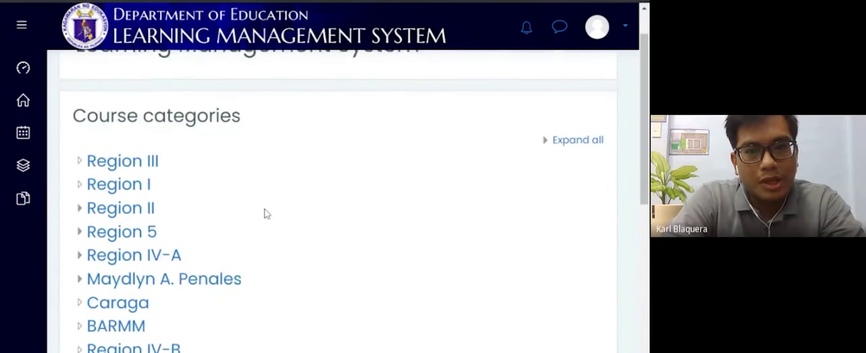
scroll(268, 213, "down", 1)
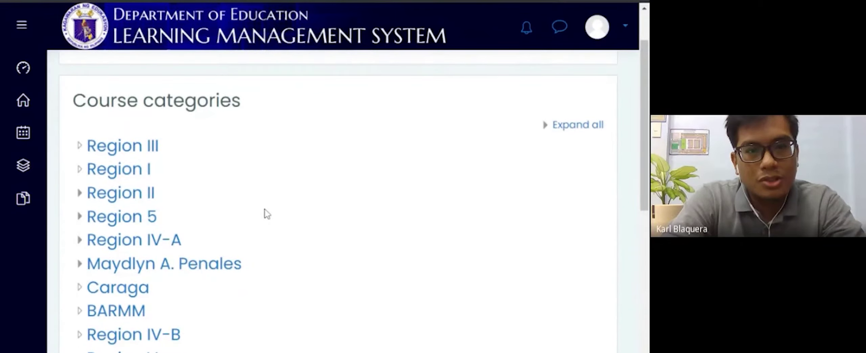
scroll(268, 213, "down", 3)
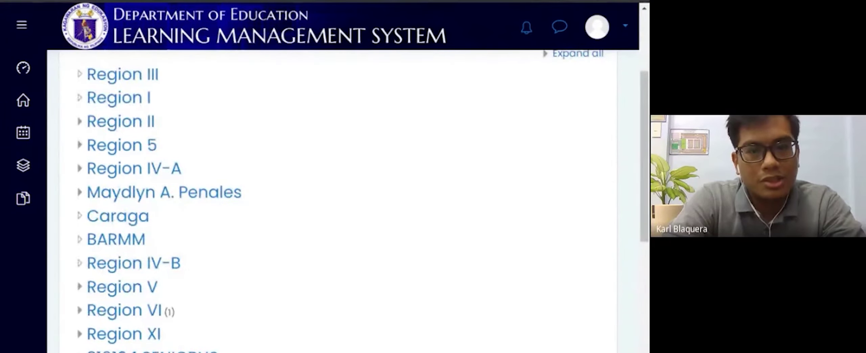
scroll(267, 214, "down", 10)
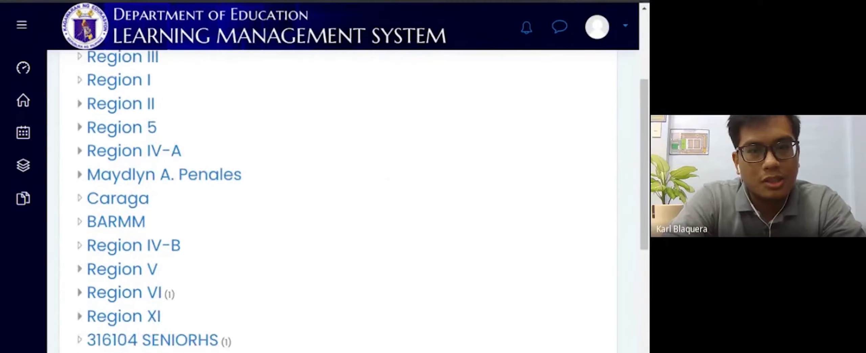
scroll(267, 213, "up", 5)
scroll(268, 213, "up", 4)
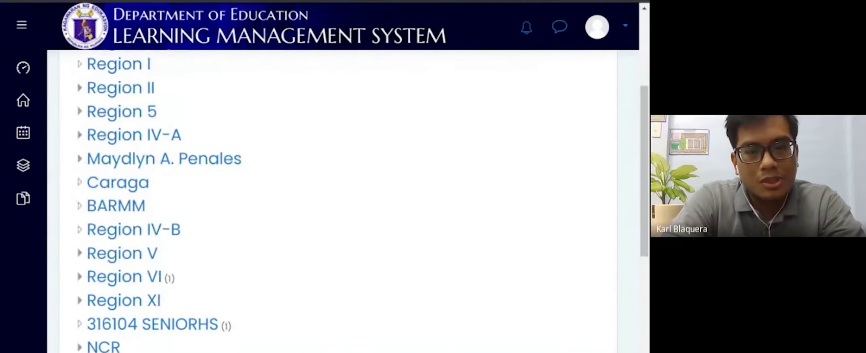
scroll(267, 213, "up", 2)
scroll(268, 213, "down", 3)
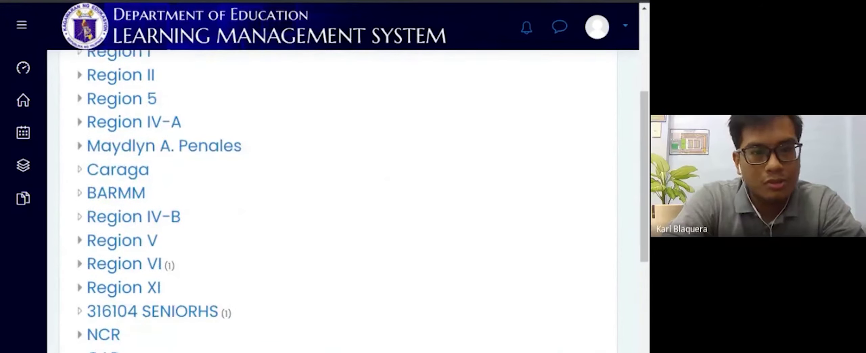
left_click(155, 287)
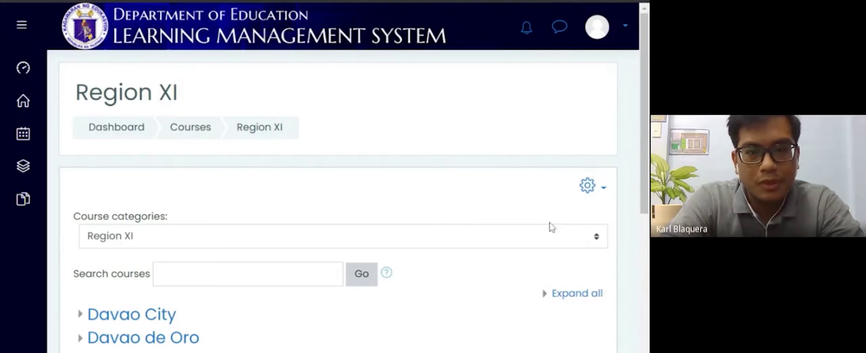
Step: Go from Davao City through Cluster 1 into the 304366 F. Bangoy NHS school category
scroll(552, 227, "down", 3)
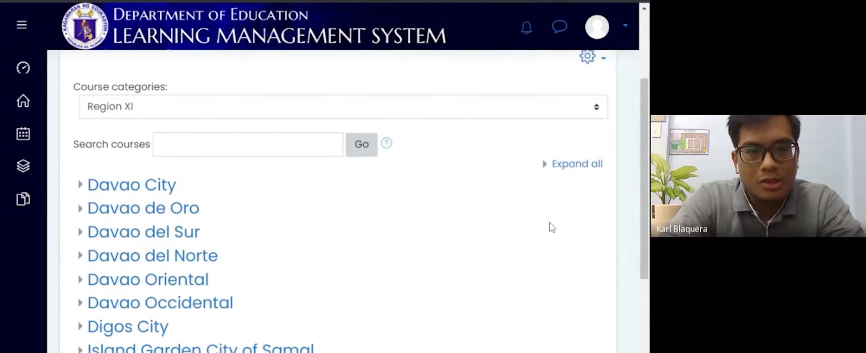
left_click(149, 190)
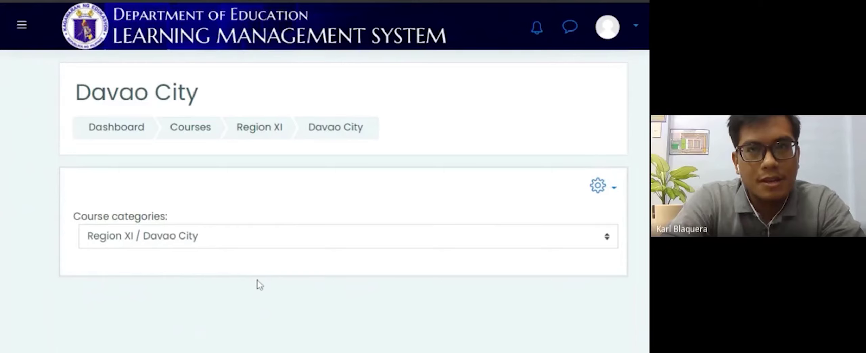
scroll(259, 285, "down", 3)
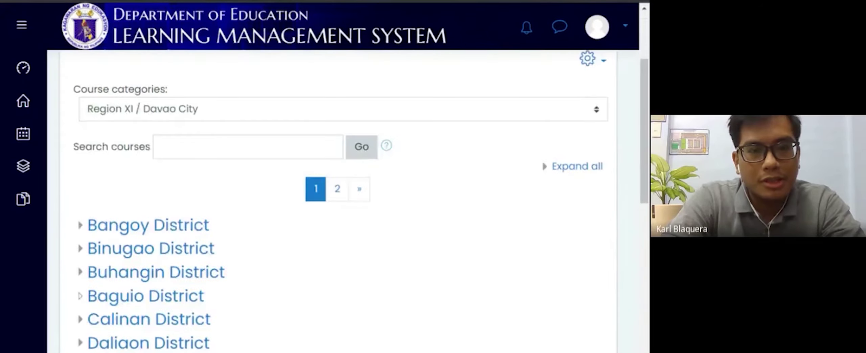
scroll(142, 271, "down", 10)
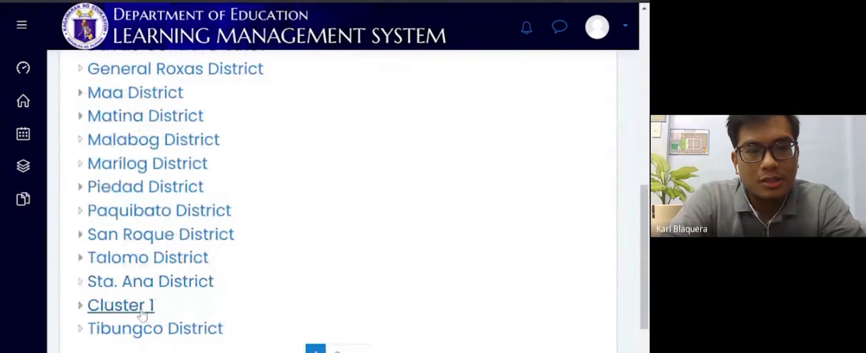
left_click(142, 315)
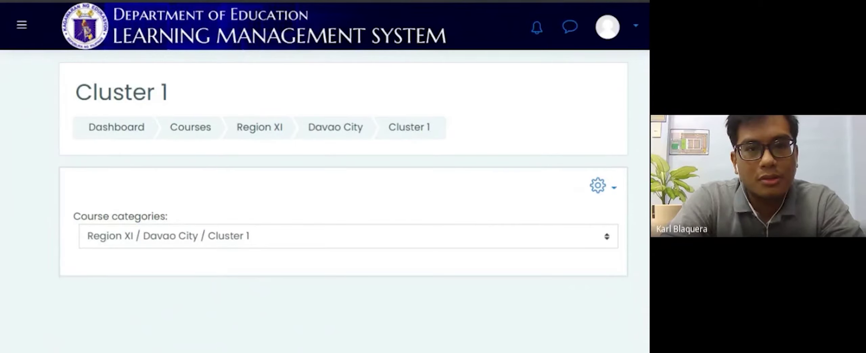
scroll(206, 271, "down", 3)
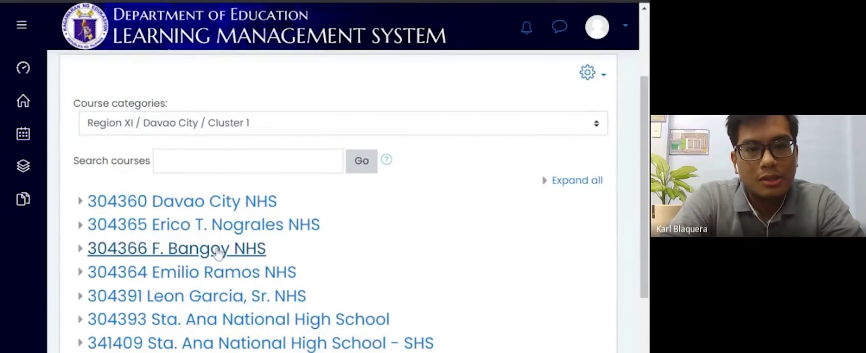
left_click(218, 252)
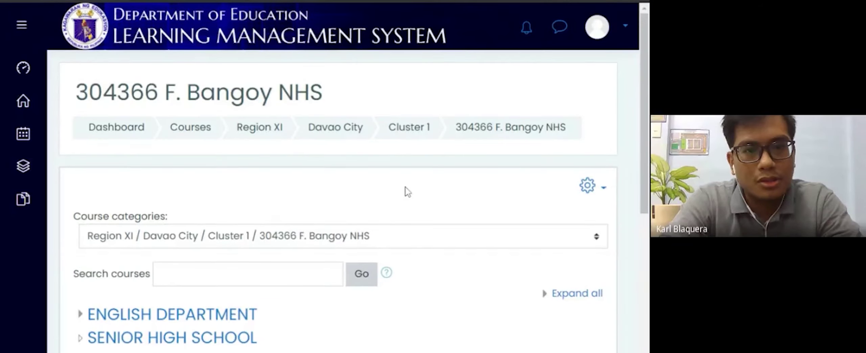
Step: Open ENGLISH DEPARTMENT, then GRADE 8, then a teacher's class category listed there
scroll(408, 191, "down", 5)
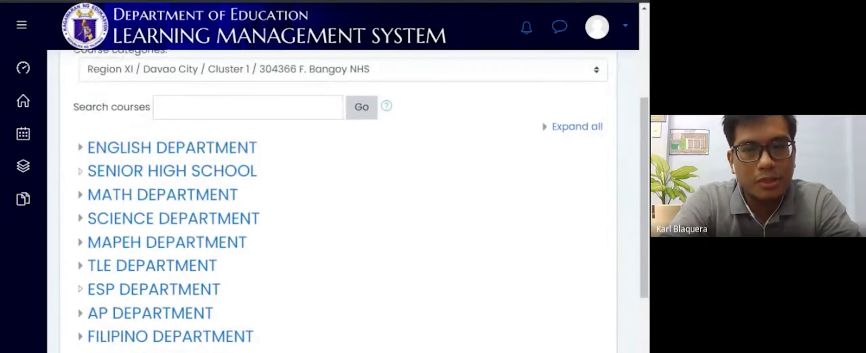
scroll(338, 200, "down", 2)
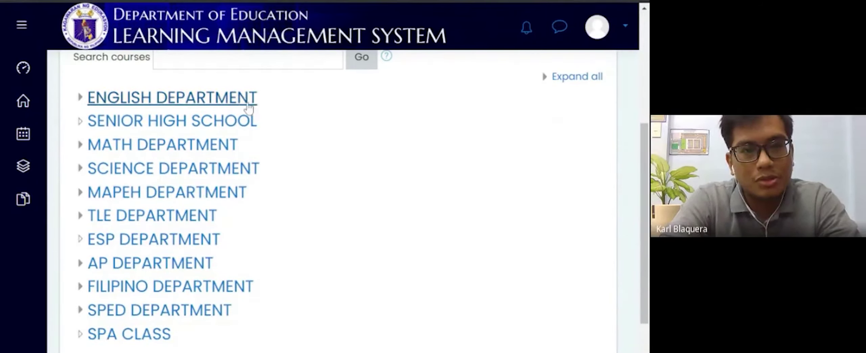
left_click(106, 99)
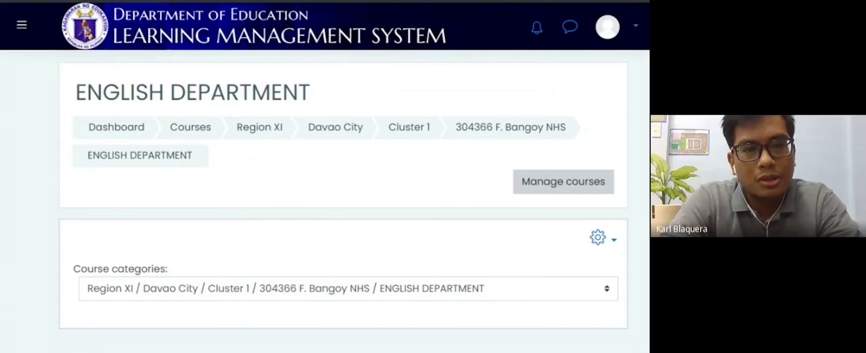
scroll(3, 120, "down", 5)
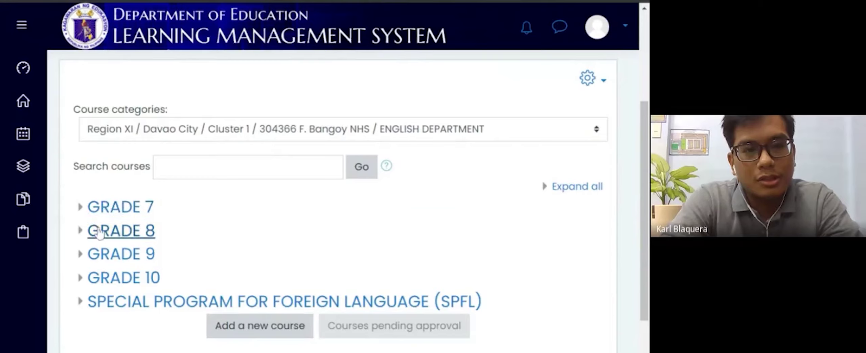
left_click(99, 232)
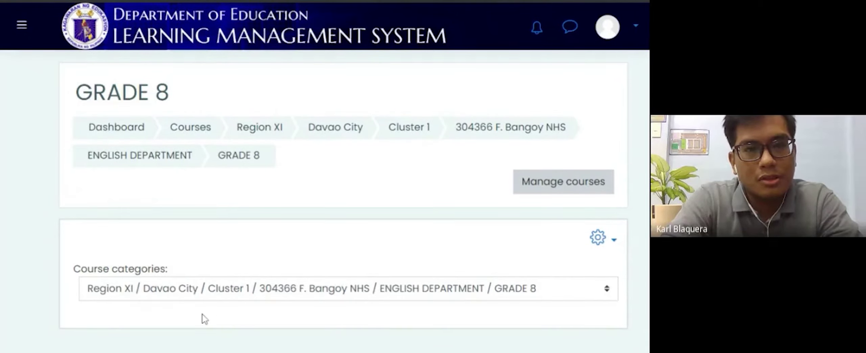
scroll(205, 319, "down", 7)
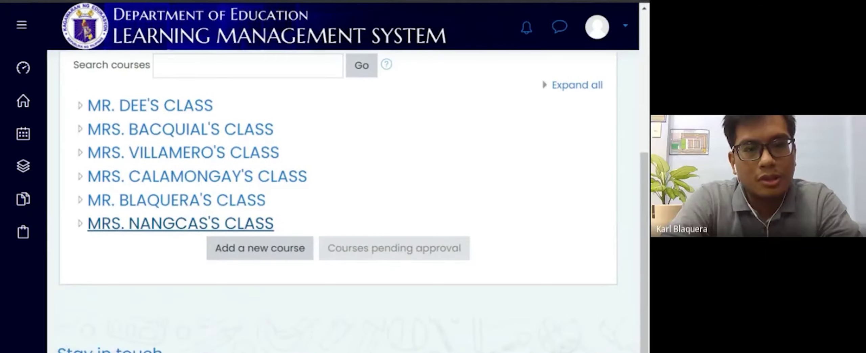
left_click(186, 203)
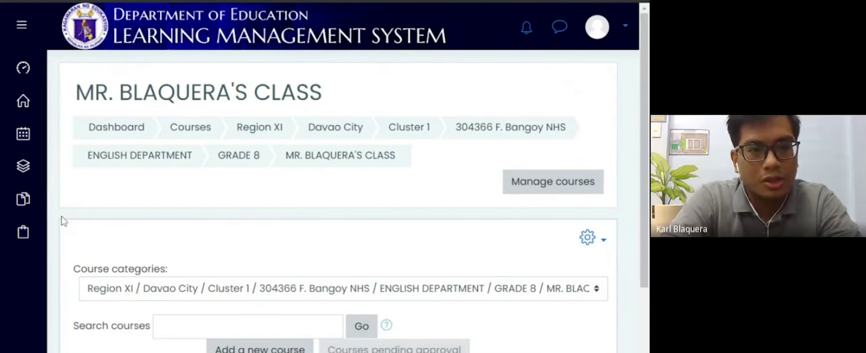
Step: Go back up to the ENGLISH DEPARTMENT category through its breadcrumb link
scroll(64, 221, "down", 4)
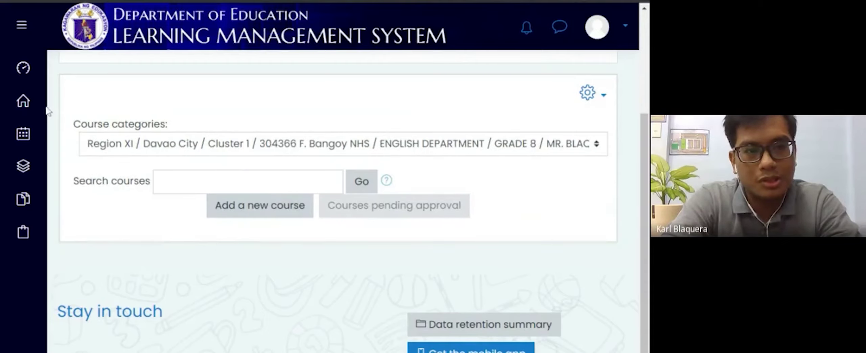
scroll(290, 131, "up", 4)
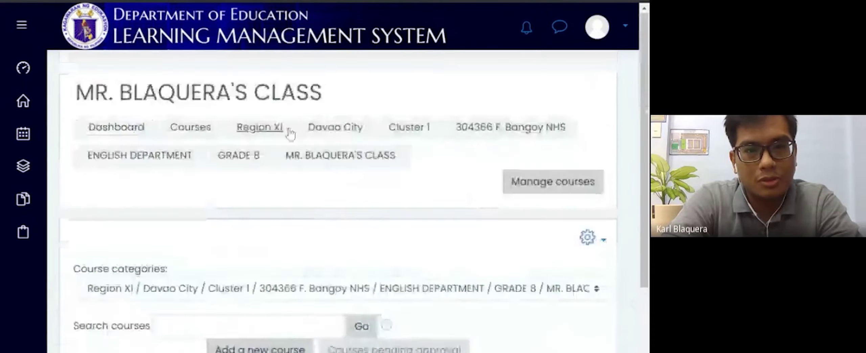
left_click(152, 166)
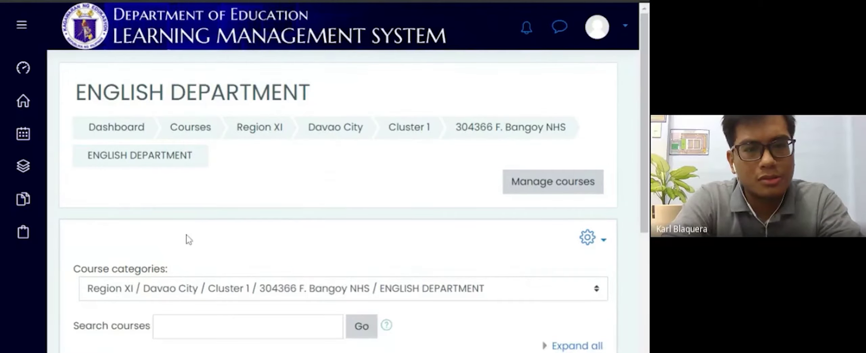
Step: Open a teacher's class category under GRADE 7 and start adding a new course there
scroll(189, 240, "down", 5)
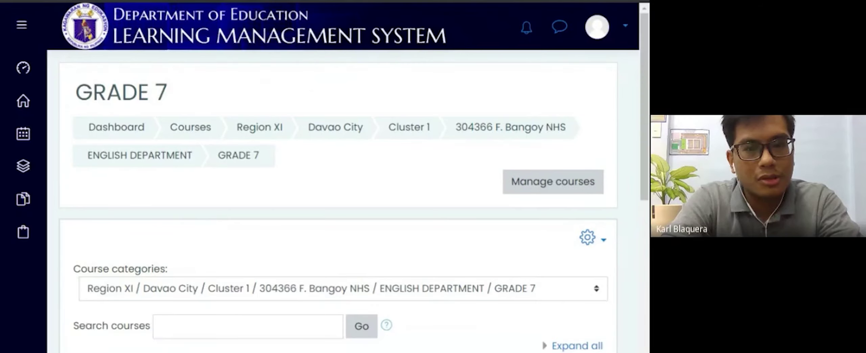
scroll(171, 253, "down", 10)
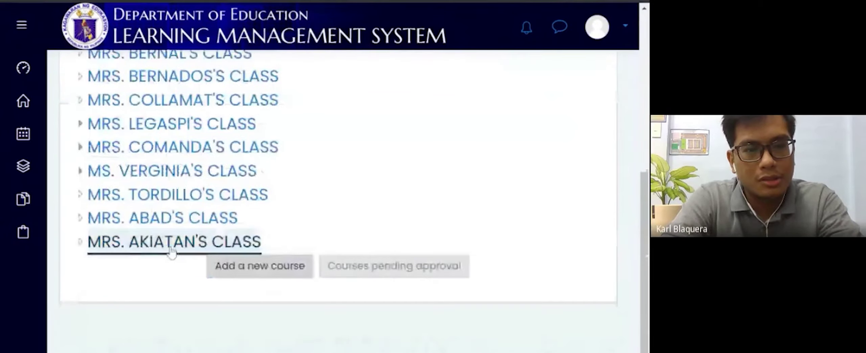
left_click(172, 252)
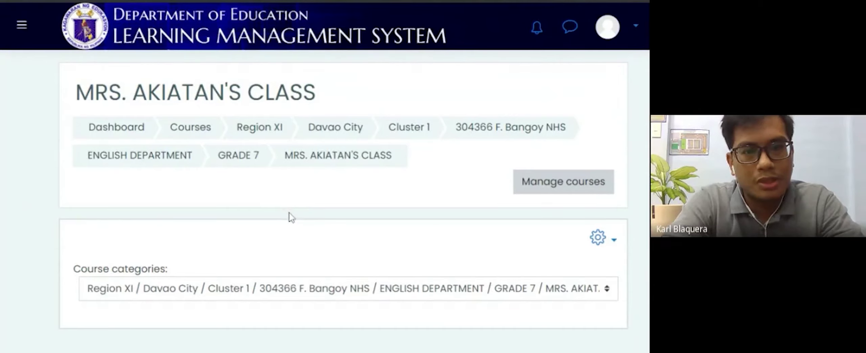
scroll(308, 252, "down", 3)
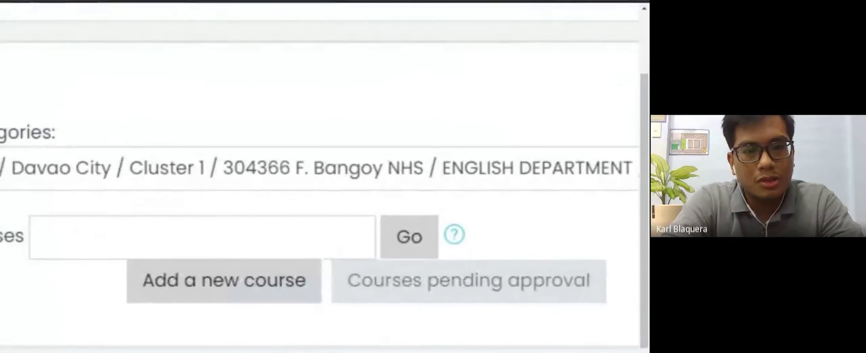
scroll(321, 176, "down", 2)
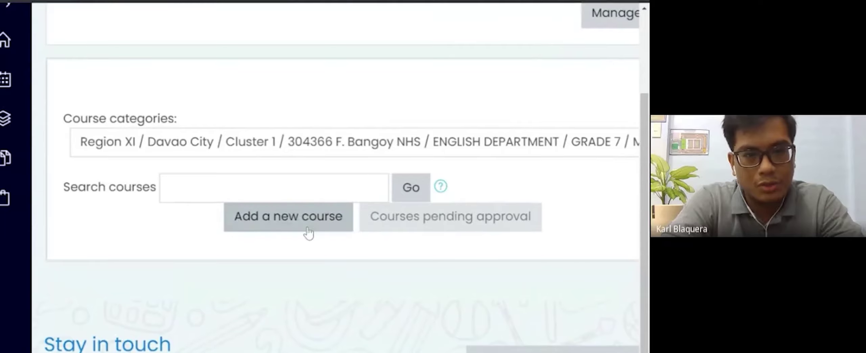
left_click(309, 232)
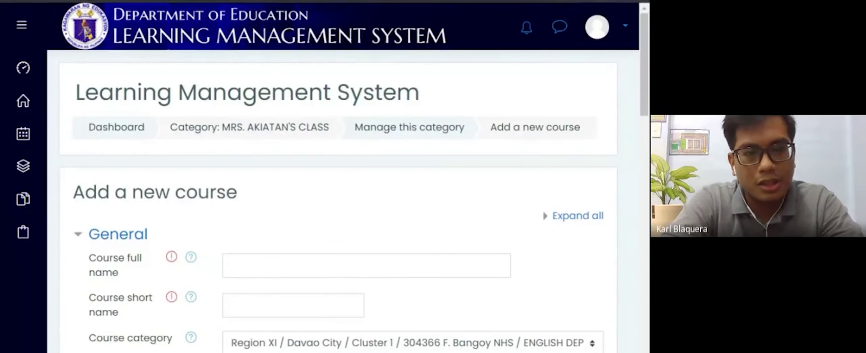
Step: Review the General section of the blank new-course form, showing visibility Show and start date 8 August 2020
scroll(339, 204, "down", 3)
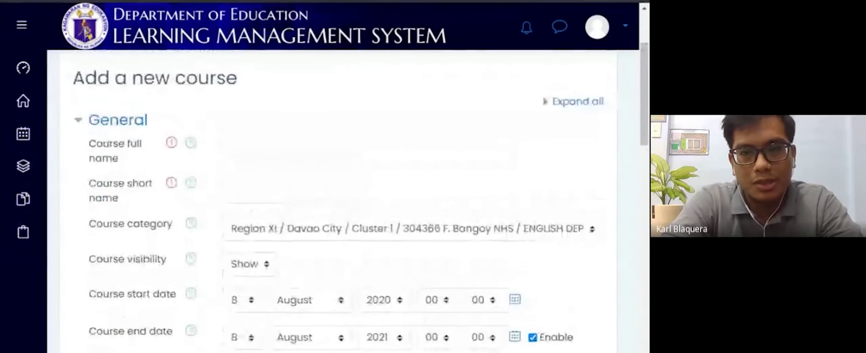
scroll(402, 187, "up", 1)
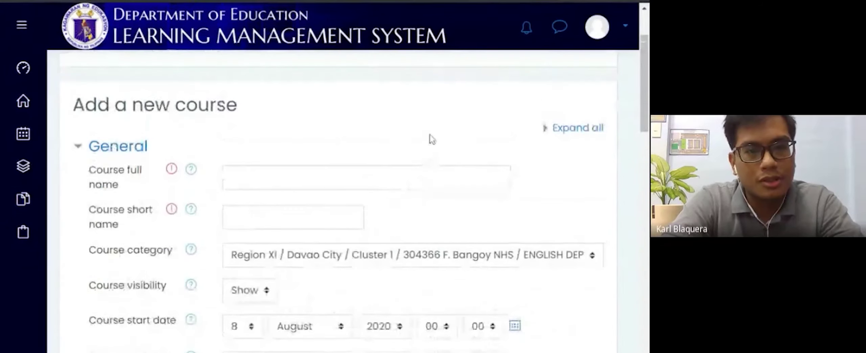
scroll(433, 139, "down", 2)
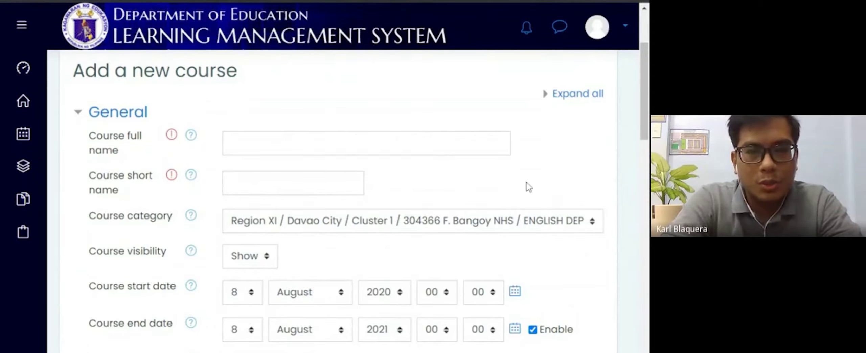
scroll(528, 186, "up", 1)
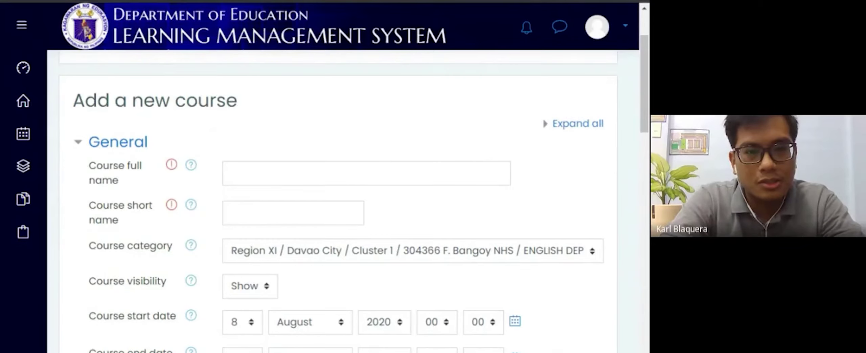
scroll(338, 204, "up", 3)
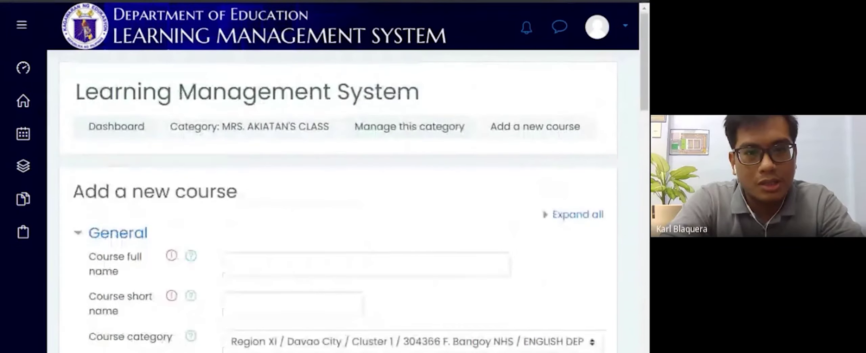
Step: Enter full name '304366 Grade 7 English 1st quarter' and short name '304366 g7 Eng 1qtr'
scroll(339, 203, "down", 2)
left_click(339, 210)
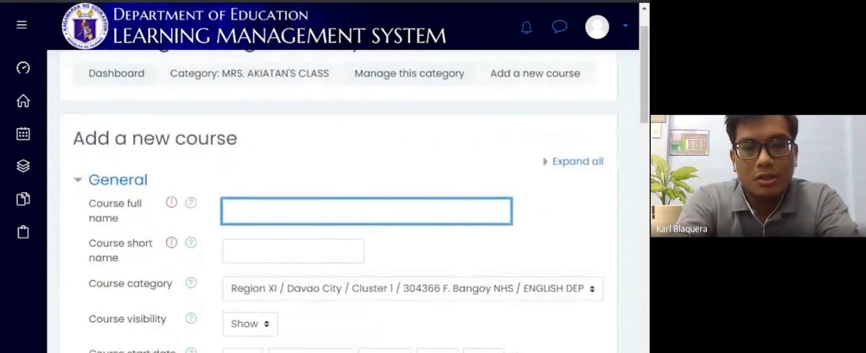
type("304366")
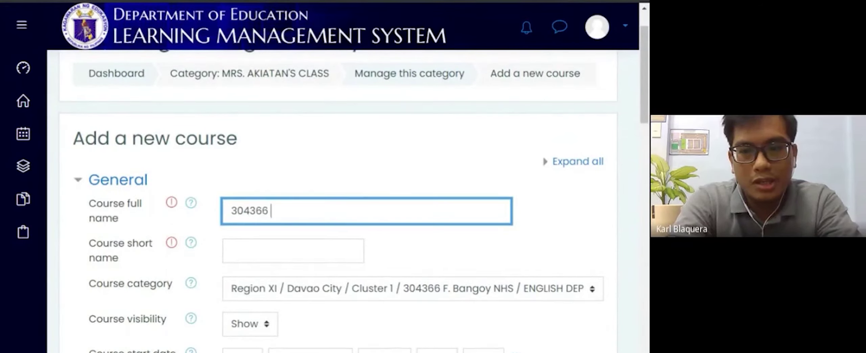
type(" G")
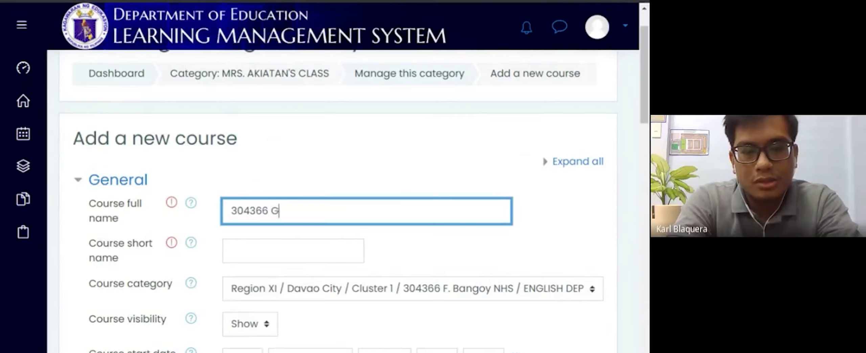
type("rade ")
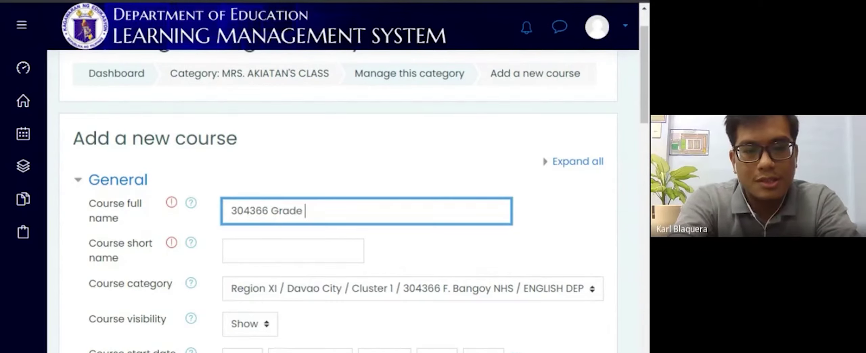
type("7")
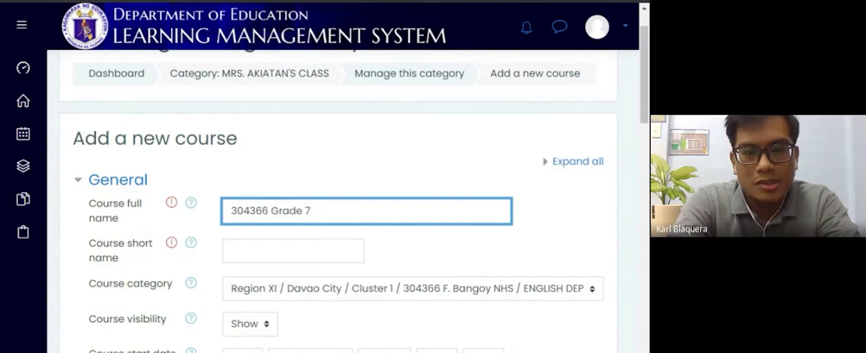
type(" English")
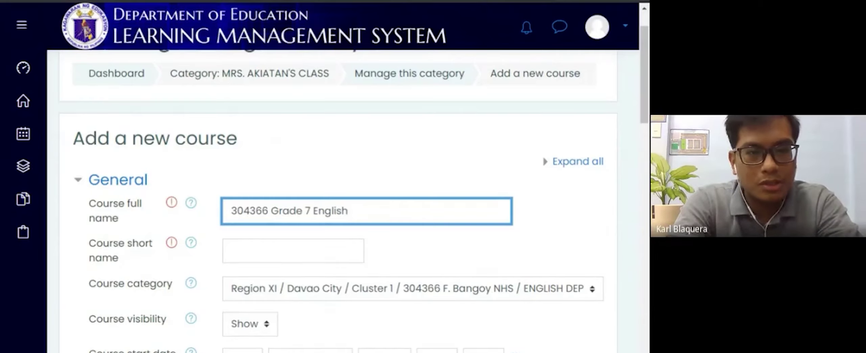
type(" 1st")
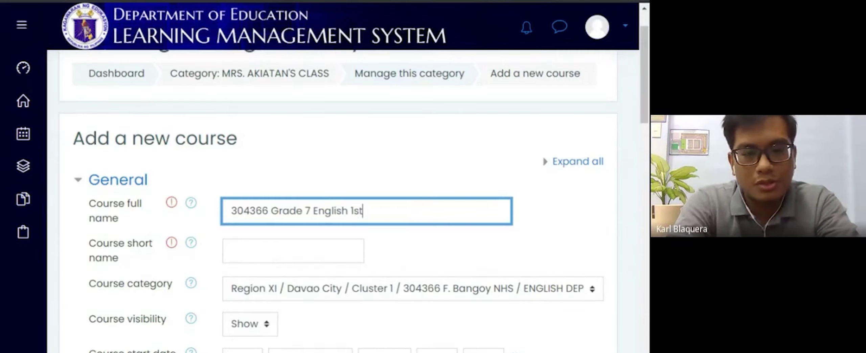
type(" quarter")
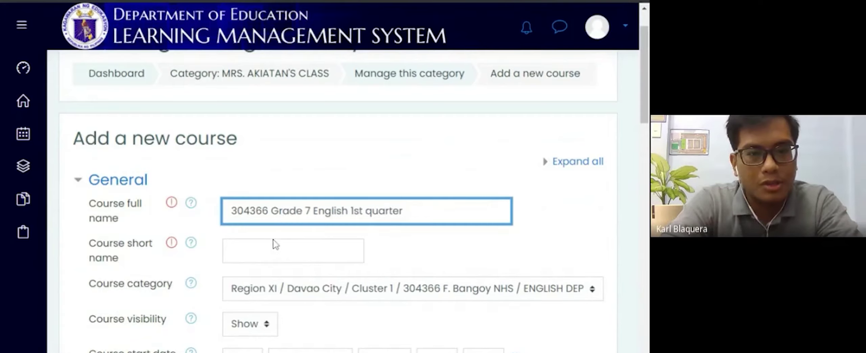
left_click(260, 252)
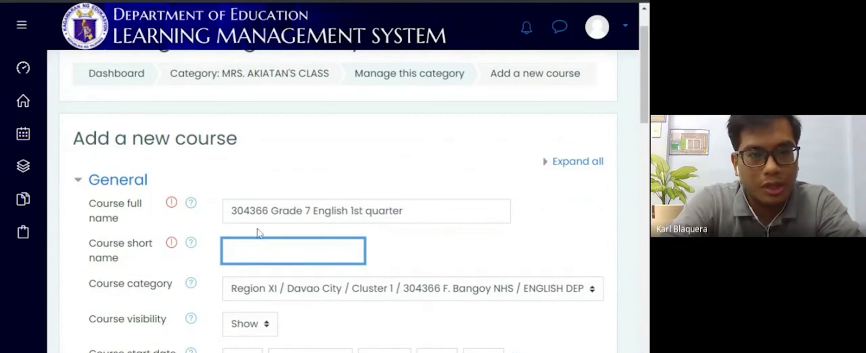
type("30")
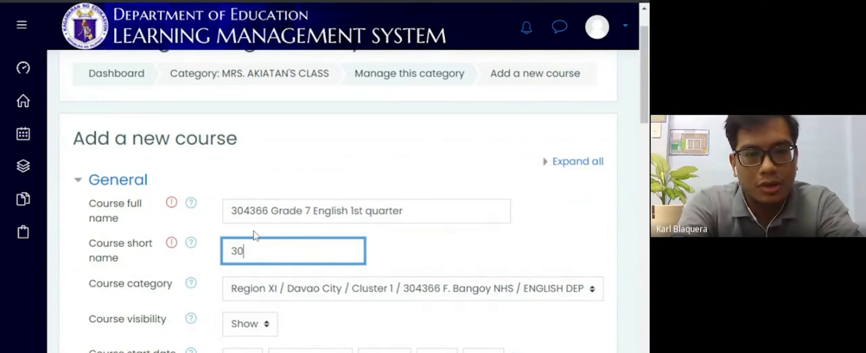
type("4366")
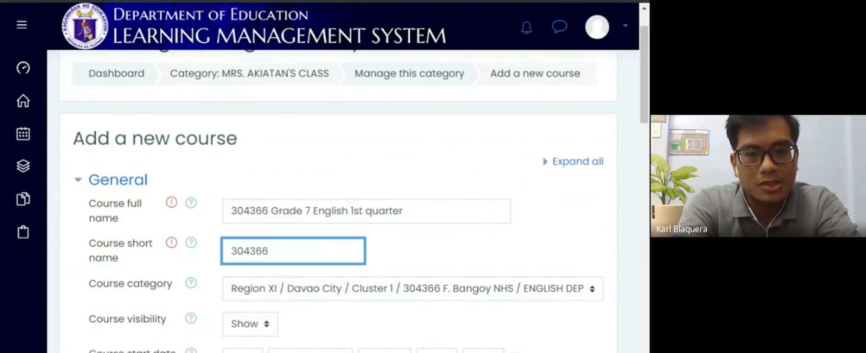
type(" g7")
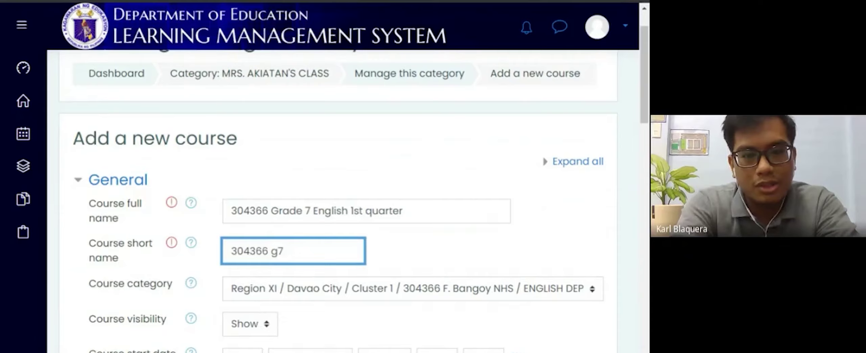
type(" Eng")
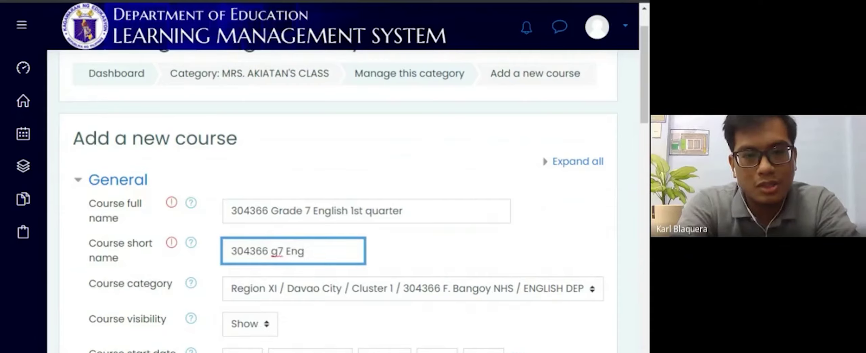
type(" 1qtr")
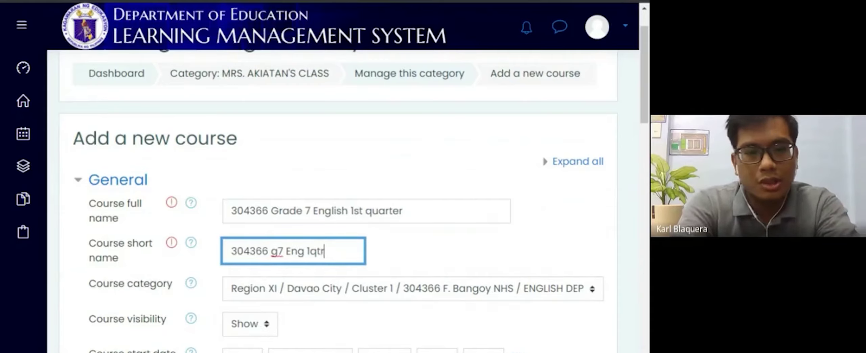
scroll(338, 203, "down", 3)
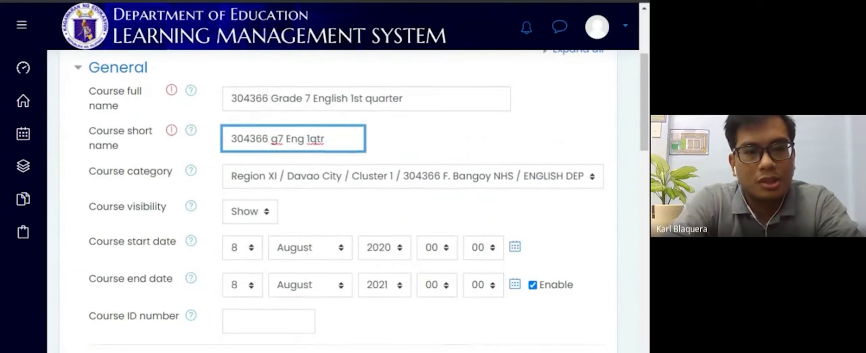
scroll(339, 203, "down", 8)
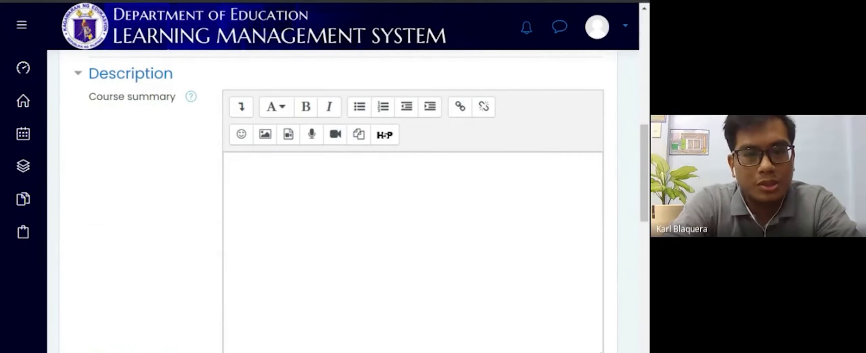
scroll(338, 203, "down", 2)
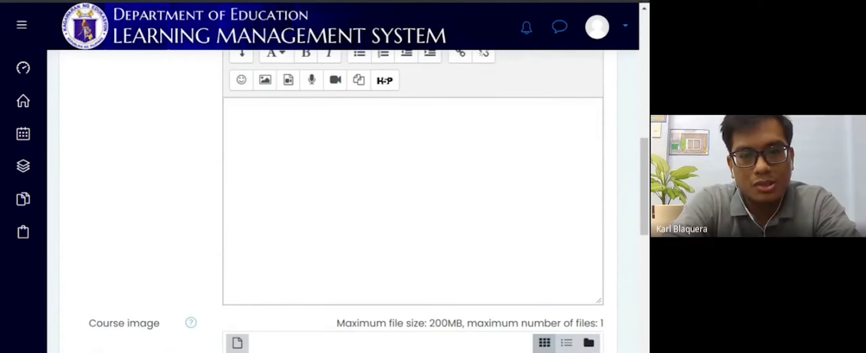
scroll(413, 204, "down", 5)
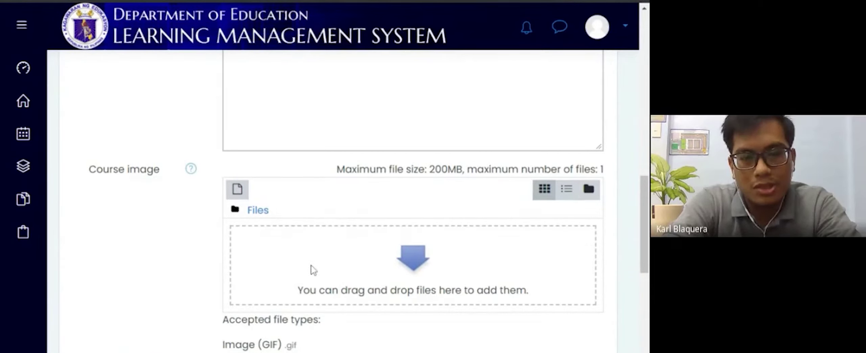
scroll(206, 269, "down", 6)
scroll(206, 270, "down", 2)
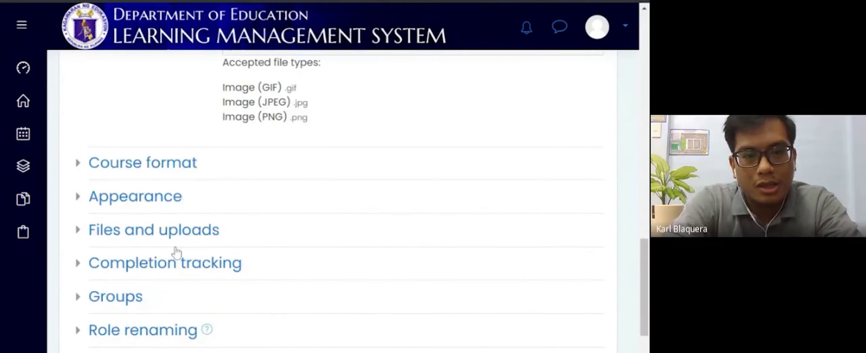
scroll(278, 150, "down", 2)
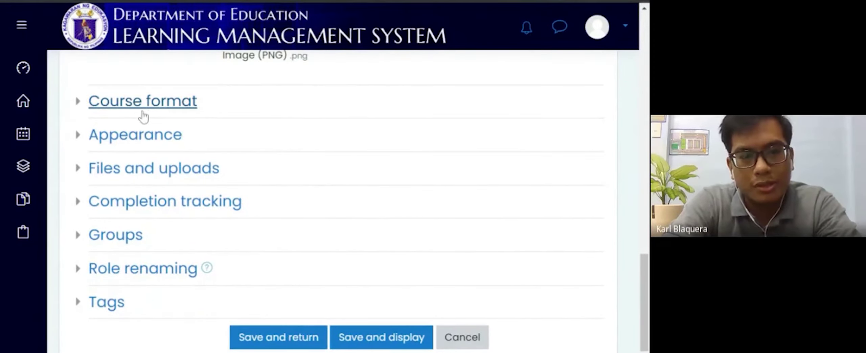
Step: Under Course format, change the number of sections from 4 to 10, keeping Topics format
left_click(107, 102)
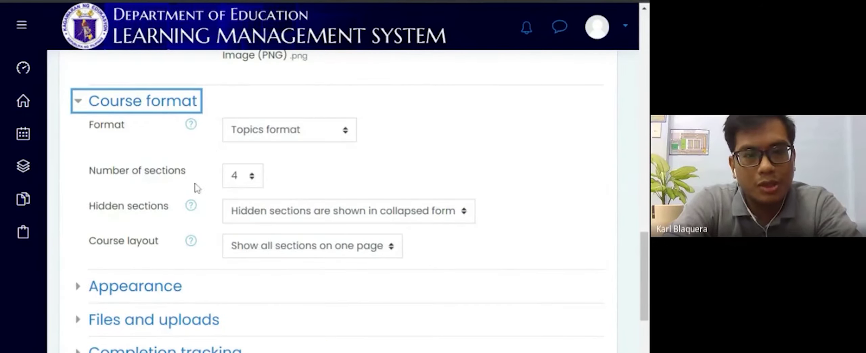
left_click(253, 182)
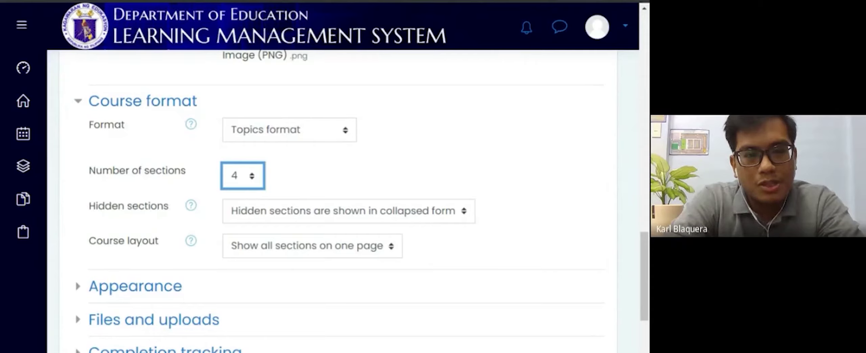
left_click(243, 298)
left_click(328, 159)
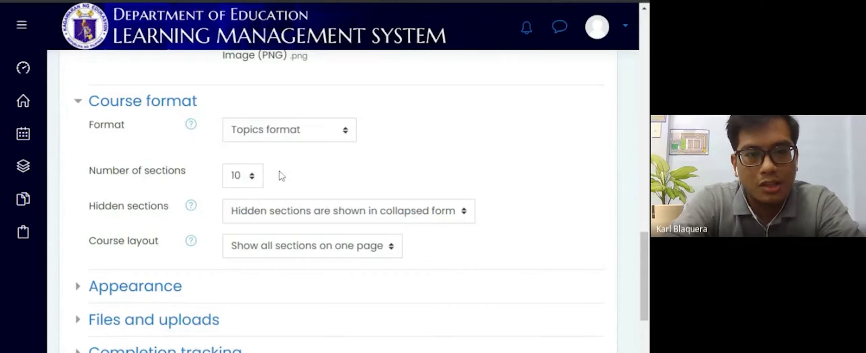
scroll(269, 180, "down", 3)
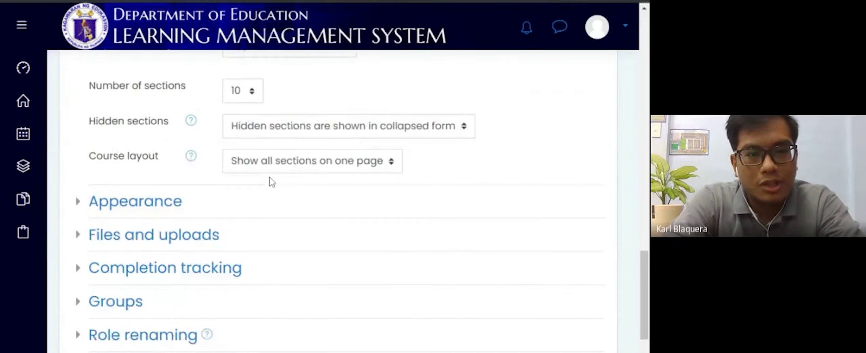
scroll(271, 179, "down", 5)
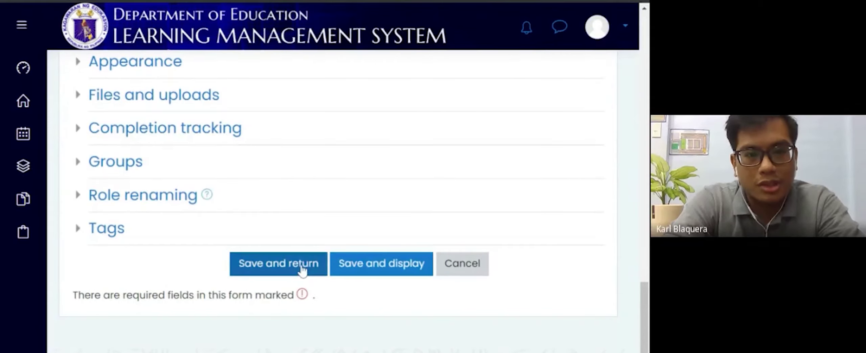
Step: Save and return, then confirm the '304366 Grade 7 English 1st quarter' card in the course listing
left_click(302, 267)
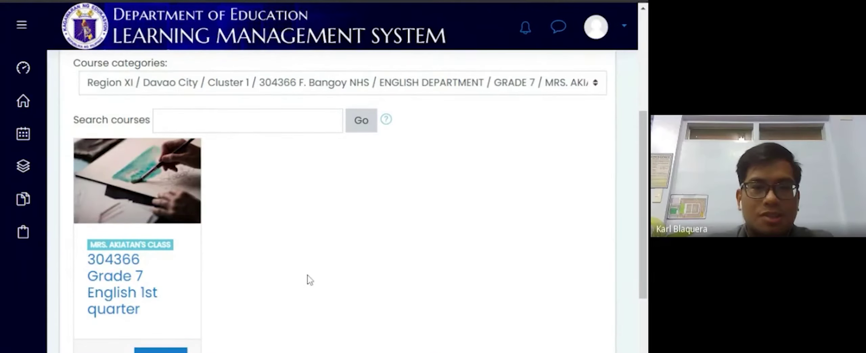
scroll(310, 279, "down", 1)
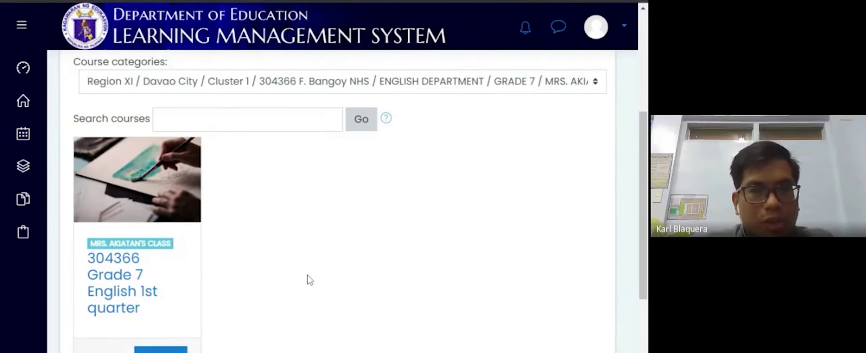
scroll(309, 279, "down", 1)
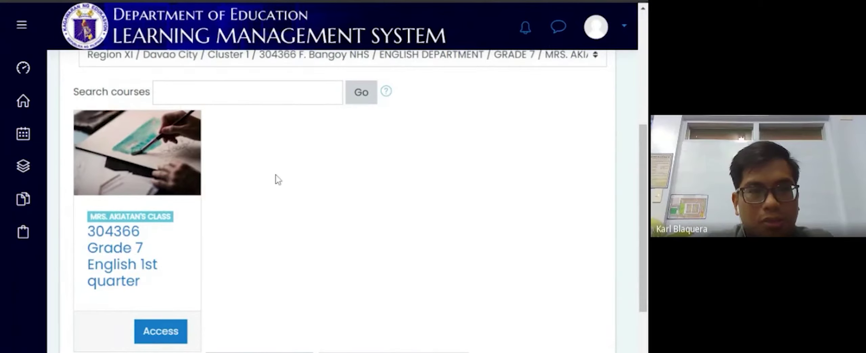
scroll(277, 178, "up", 1)
scroll(277, 177, "down", 1)
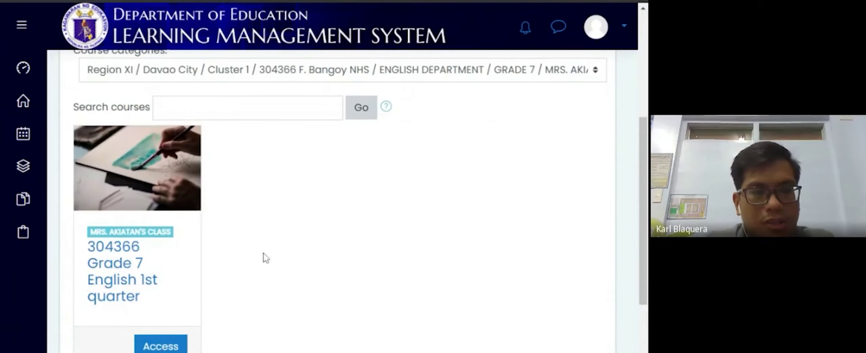
scroll(266, 257, "down", 2)
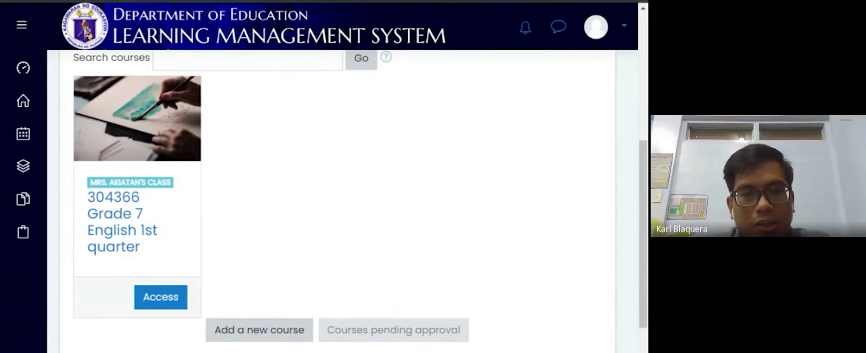
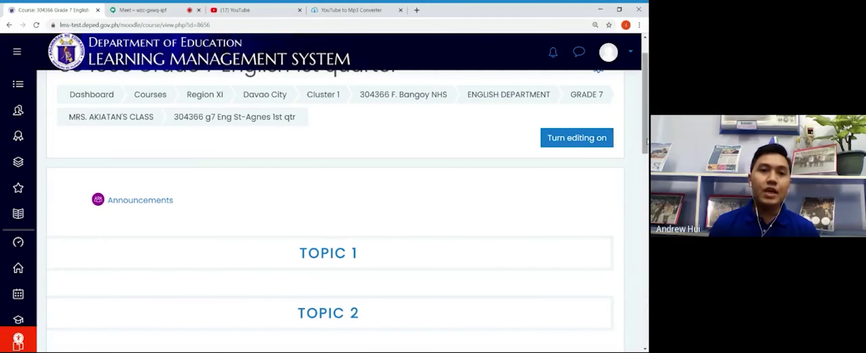
scroll(647, 141, "up", 1)
scroll(647, 141, "down", 2)
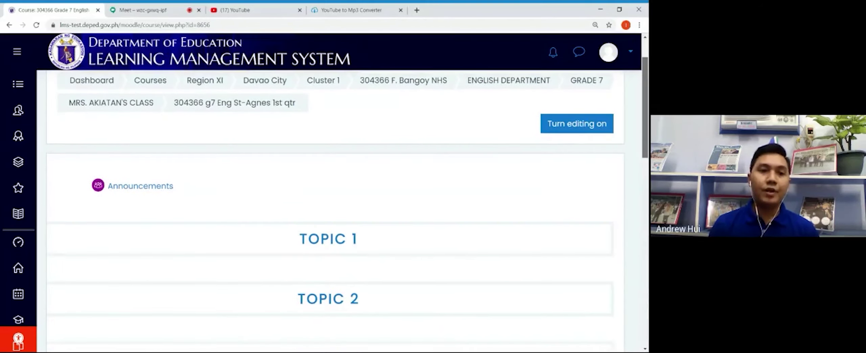
left_click_drag(647, 140, 647, 142)
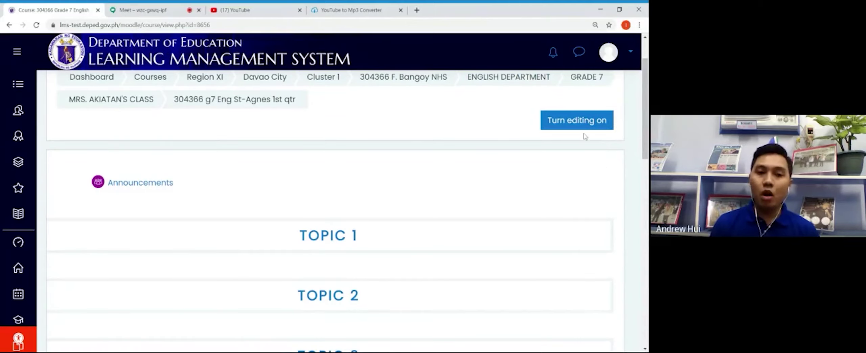
mouse_move(645, 151)
left_mouse_down()
mouse_move(636, 342)
mouse_move(644, 143)
left_mouse_up()
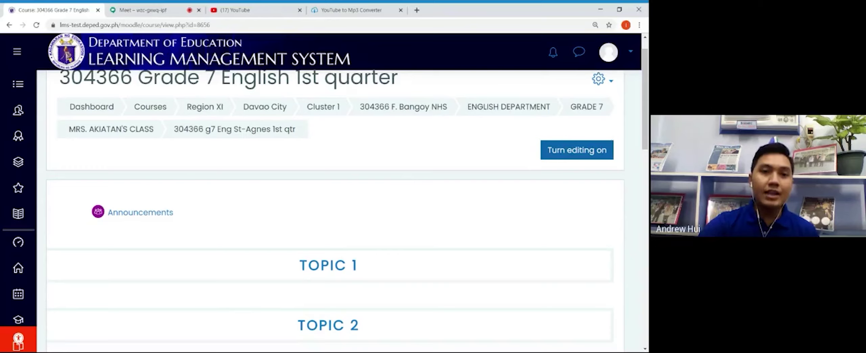
Step: Turn on editing and rename the TOPIC 1 section heading to 'Week 1'
left_click(577, 150)
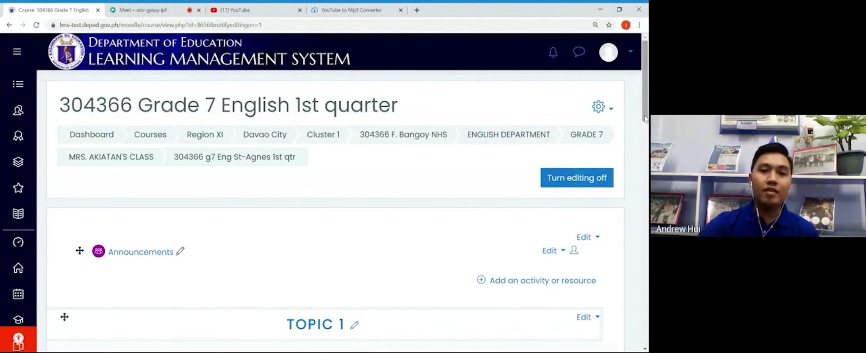
left_click_drag(645, 119, 643, 152)
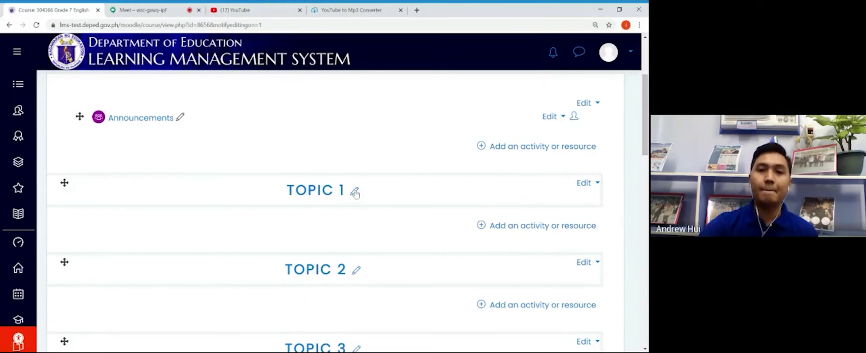
left_click(355, 192)
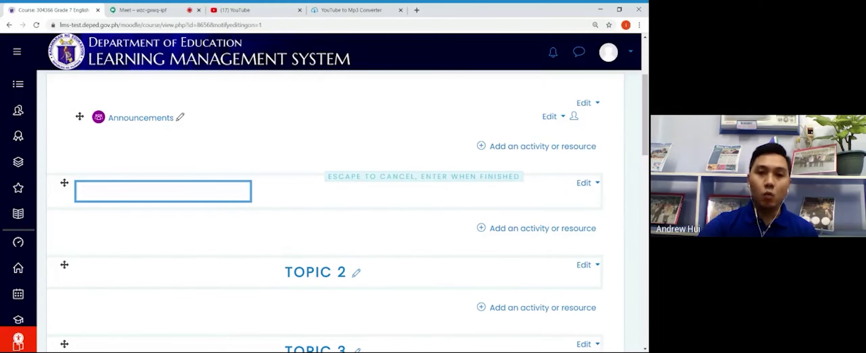
type("Week ")
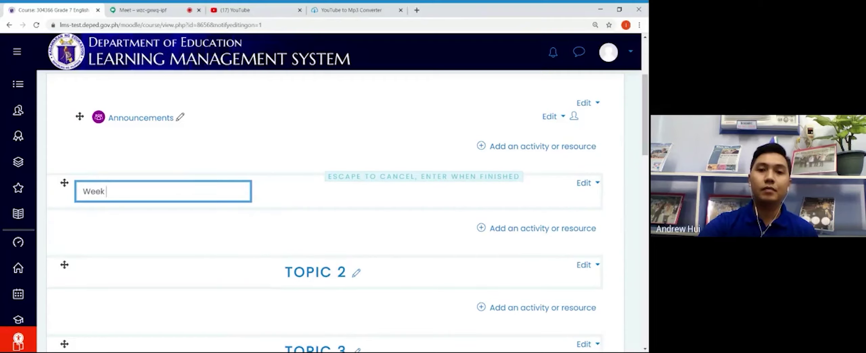
type("1")
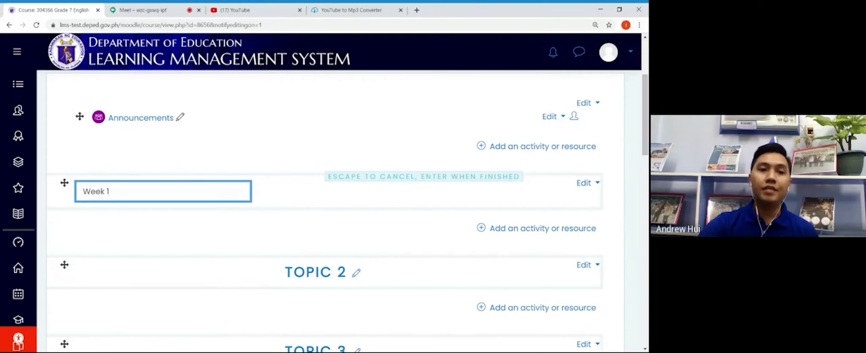
key("Return")
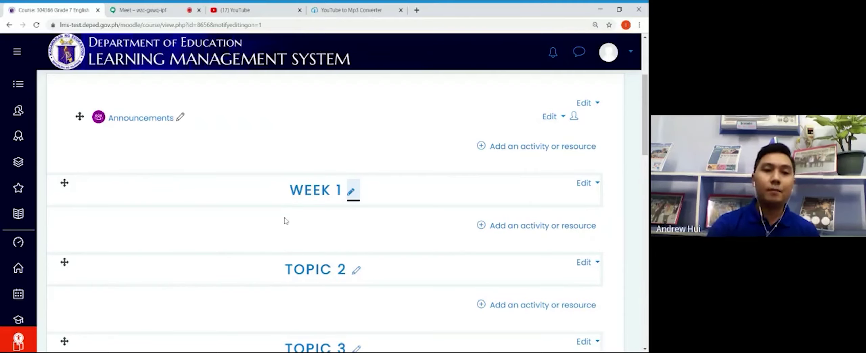
Step: Add a Label with the text 'Day 1' to the Week 1 section and save it
left_click(502, 226)
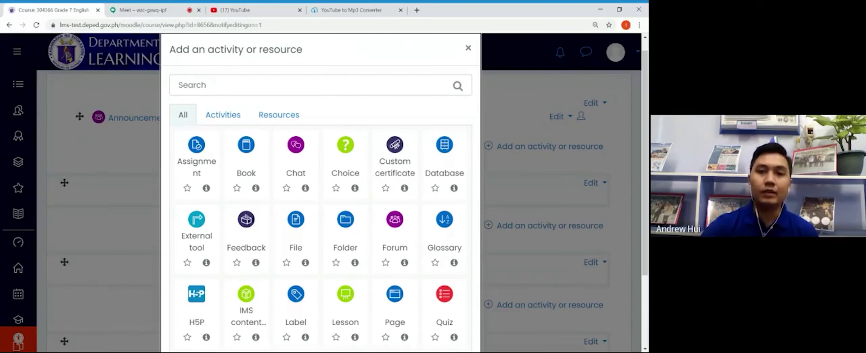
left_click(298, 301)
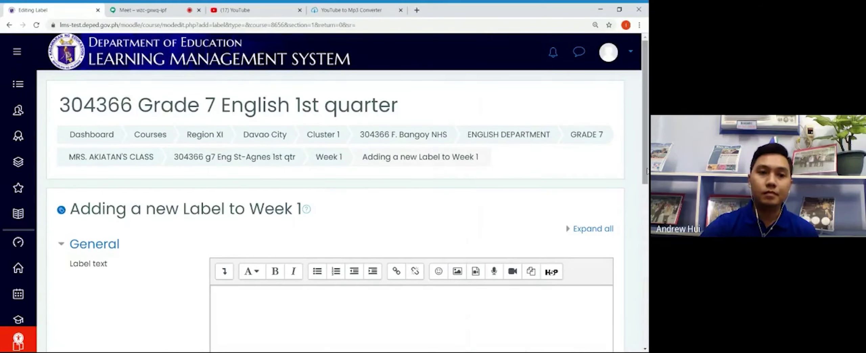
left_click_drag(647, 170, 647, 228)
left_click(218, 165)
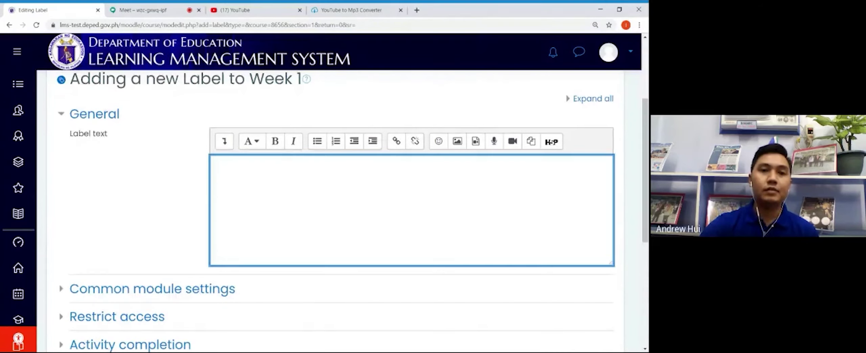
type("Day 1")
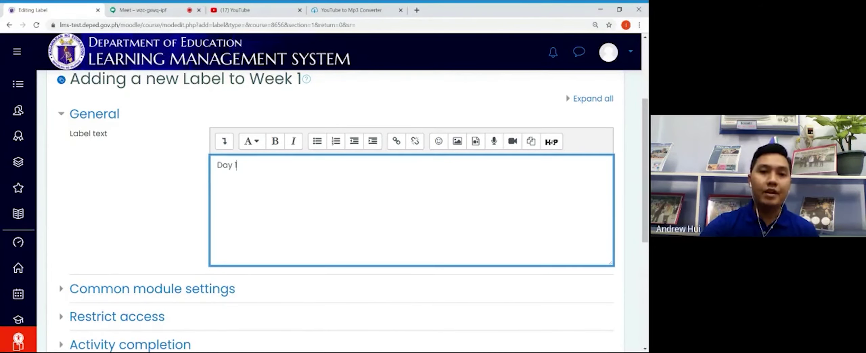
left_click_drag(647, 148, 647, 205)
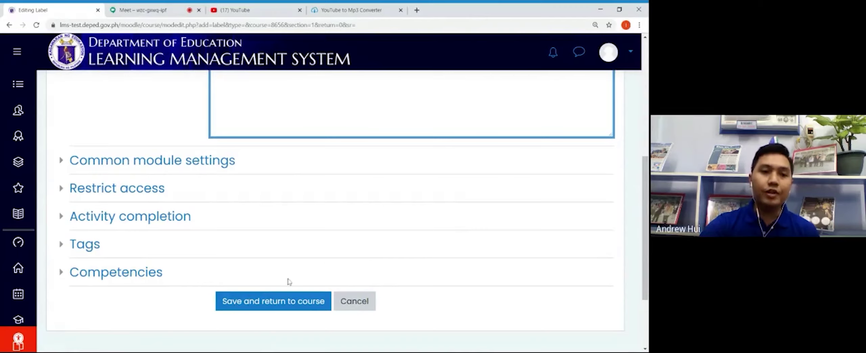
left_click(273, 302)
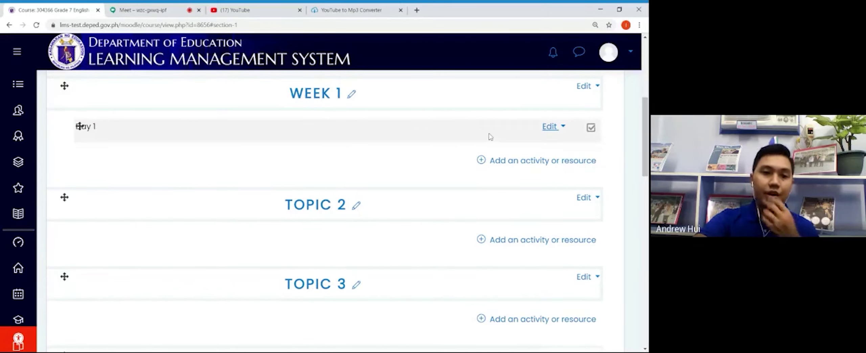
Step: Start a new H5P activity in Week 1 named 'Arrange the Words'
left_click(516, 162)
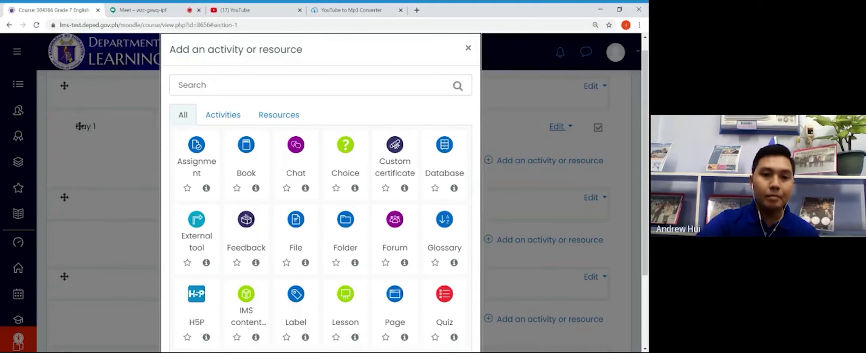
left_click(200, 302)
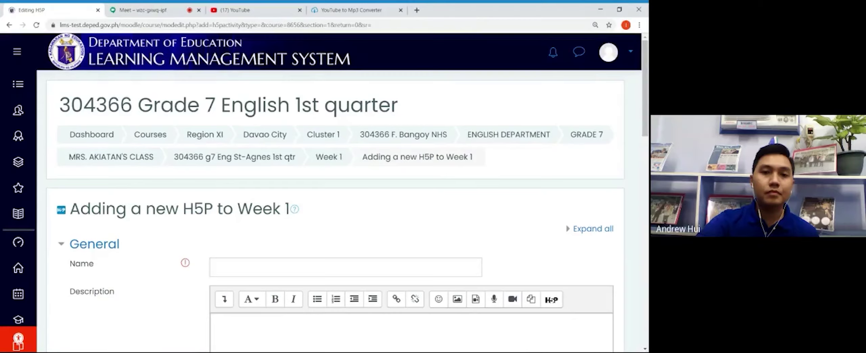
left_click_drag(646, 128, 646, 172)
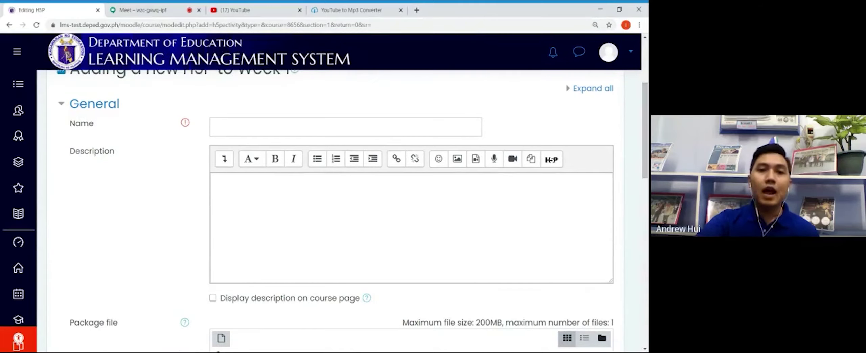
left_click(217, 127)
type("Arrange teh")
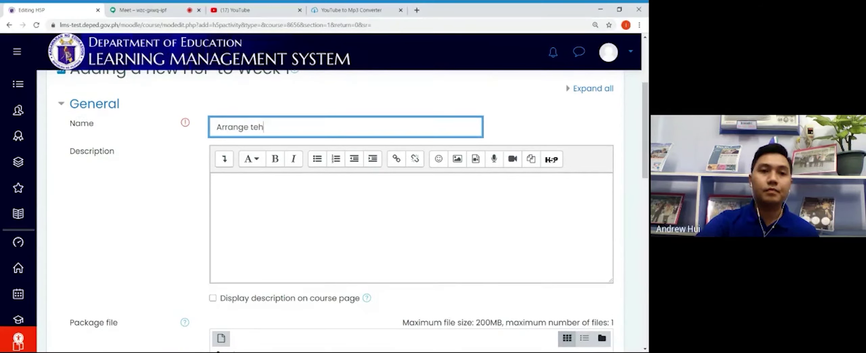
key("BackSpace")
key("BackSpace")
type("he Wor")
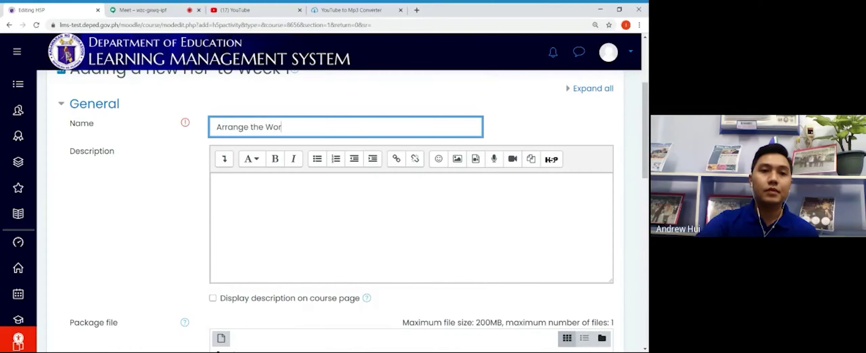
type("ds")
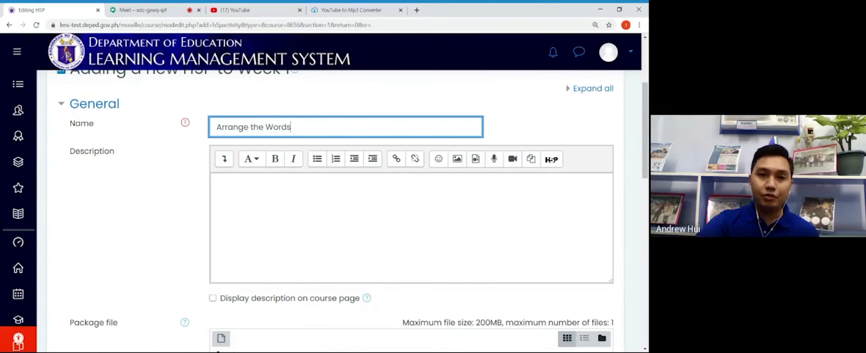
Step: Enter the description 'Arrange the words to make a sentence.' and scroll down to the Package file area
left_click(217, 184)
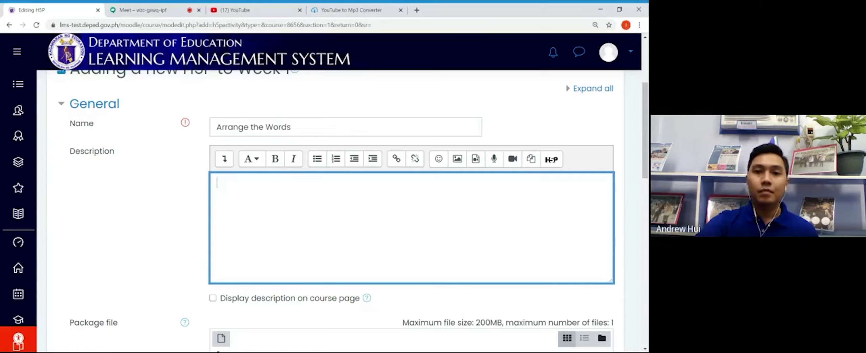
type("A")
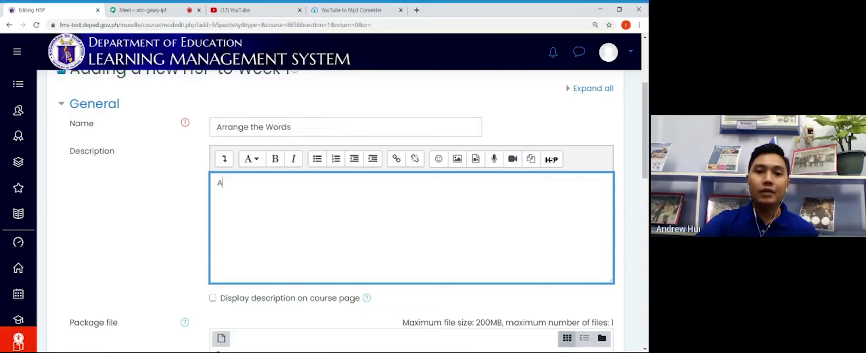
type("rrange")
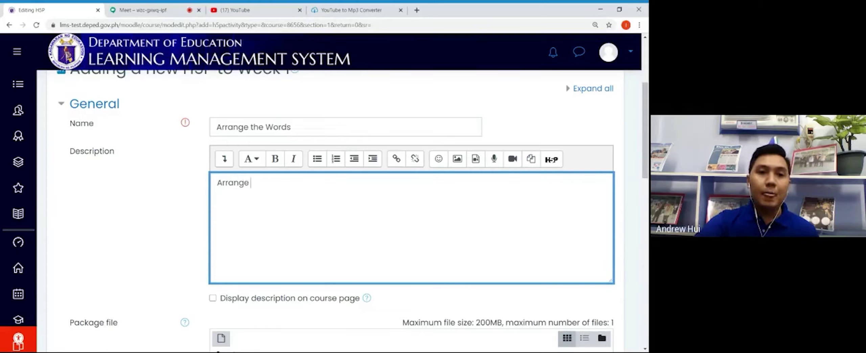
key("BackSpace")
key("BackSpace")
key("BackSpace")
key("BackSpace")
key("BackSpace")
key("BackSpace")
key("BackSpace")
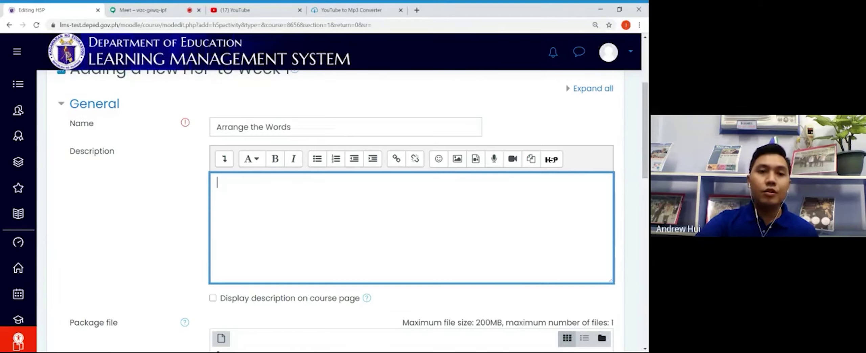
type("Arrange th")
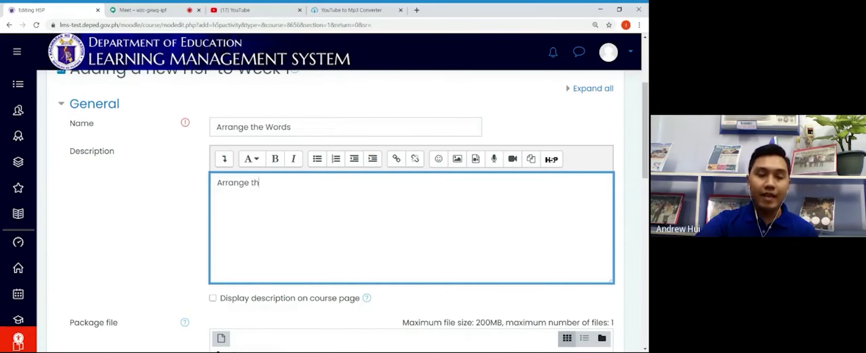
type("e words to m")
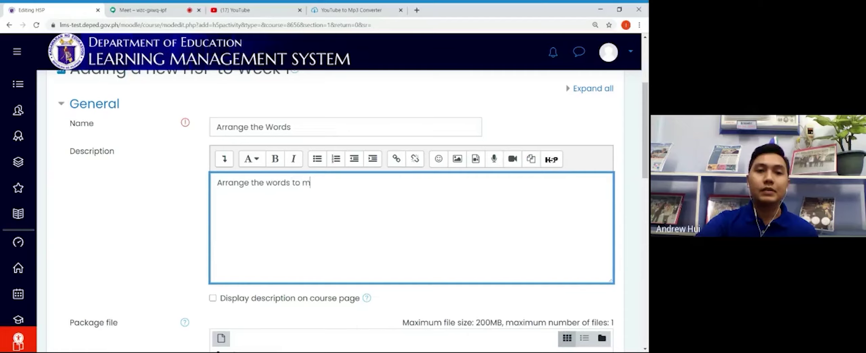
type("ake a sentence")
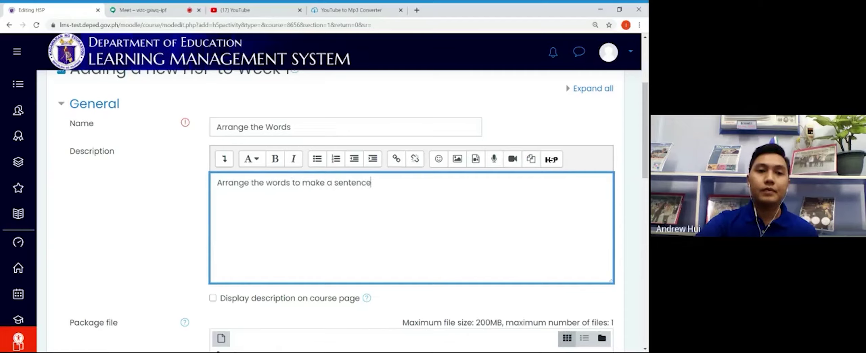
type(".")
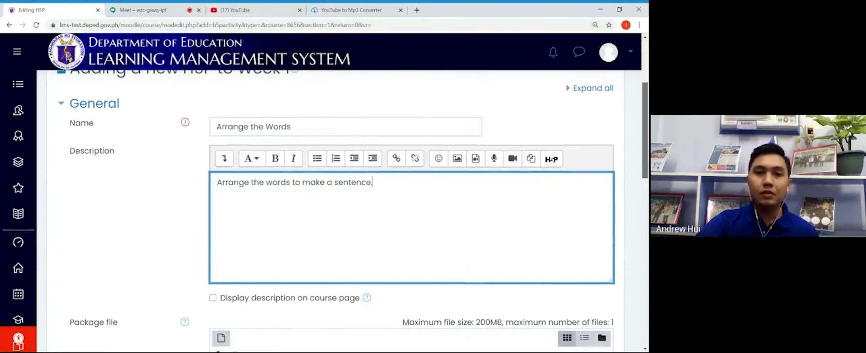
scroll(648, 150, "down", 4)
scroll(646, 170, "down", 1)
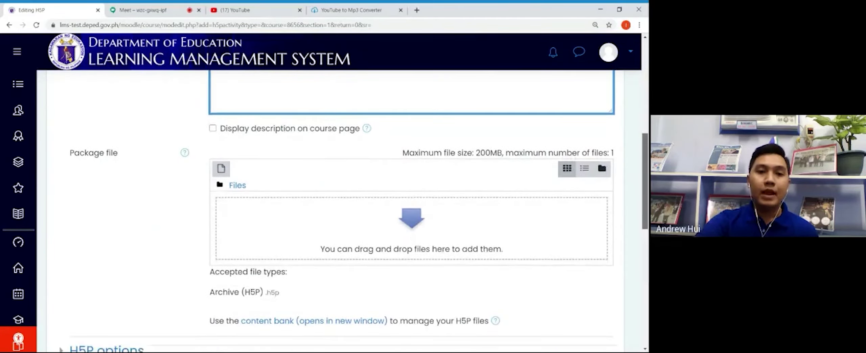
scroll(646, 169, "down", 1)
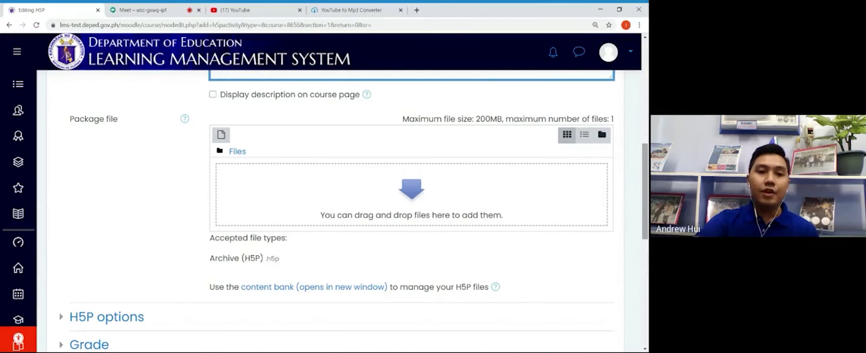
scroll(354, 211, "down", 1)
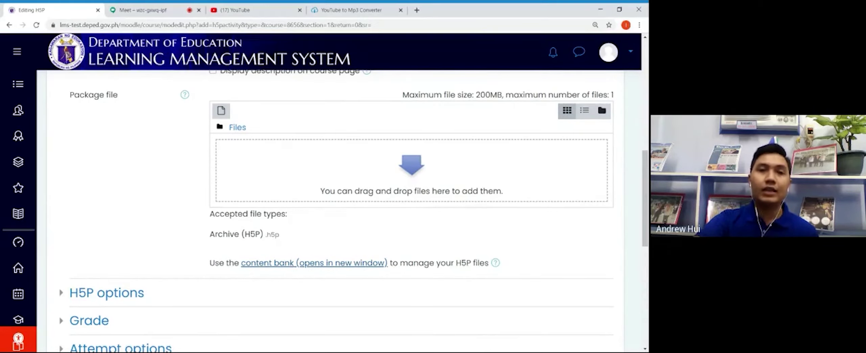
Step: In the content bank, create a new Drag and Drop item and go to its Title field
left_click(293, 263)
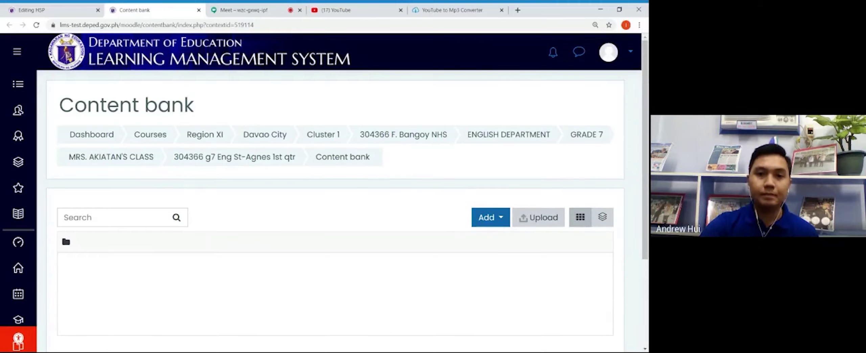
left_click(503, 222)
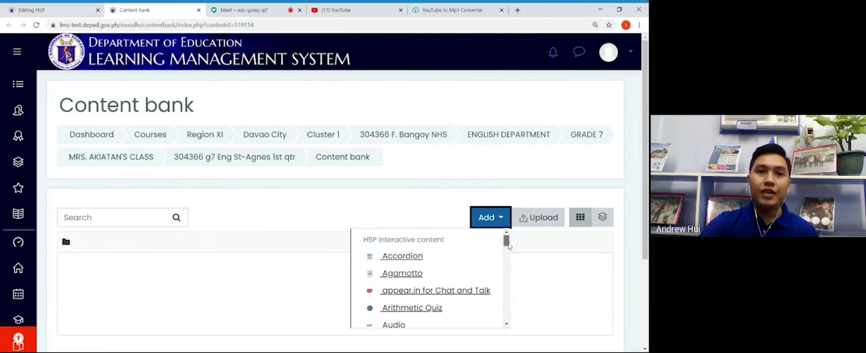
scroll(508, 247, "down", 1)
left_click_drag(509, 247, 508, 271)
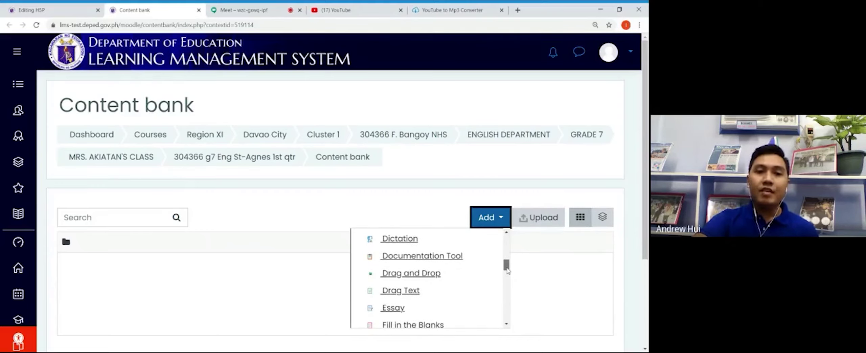
scroll(430, 278, "up", 1)
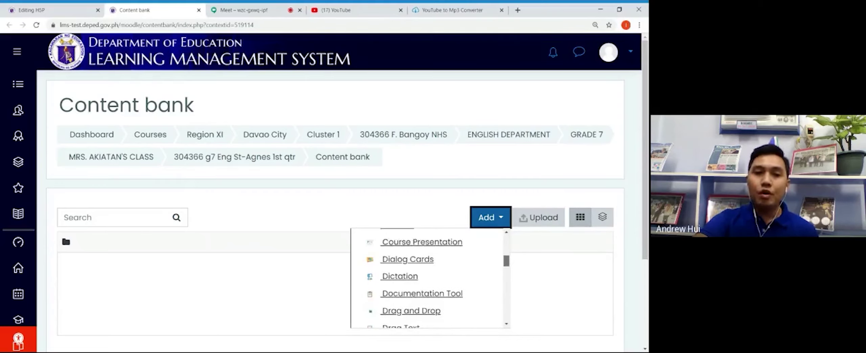
scroll(430, 278, "down", 1)
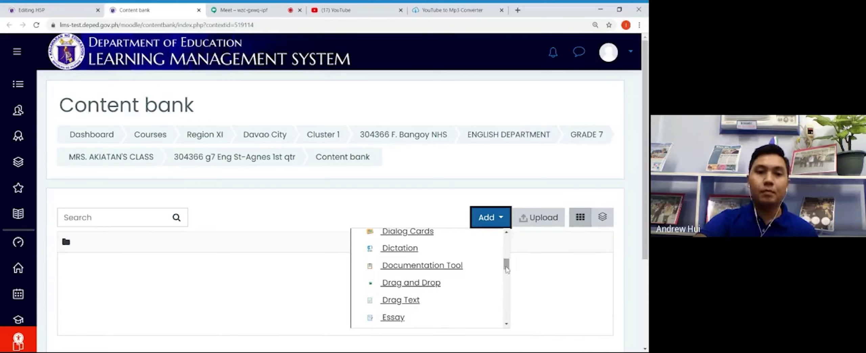
left_click(411, 286)
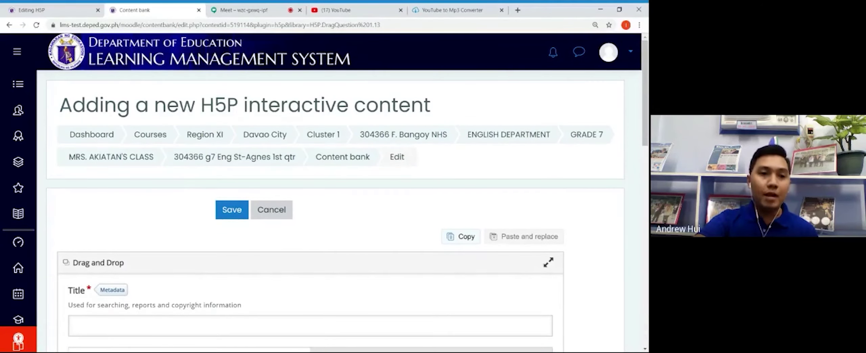
left_click_drag(645, 137, 648, 179)
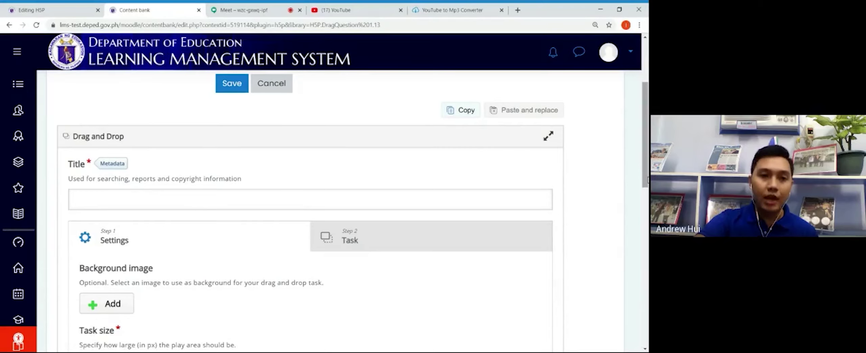
left_click_drag(647, 179, 647, 194)
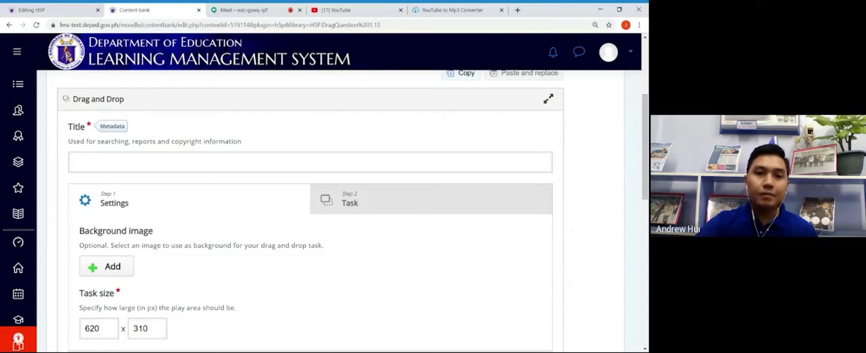
left_click(311, 163)
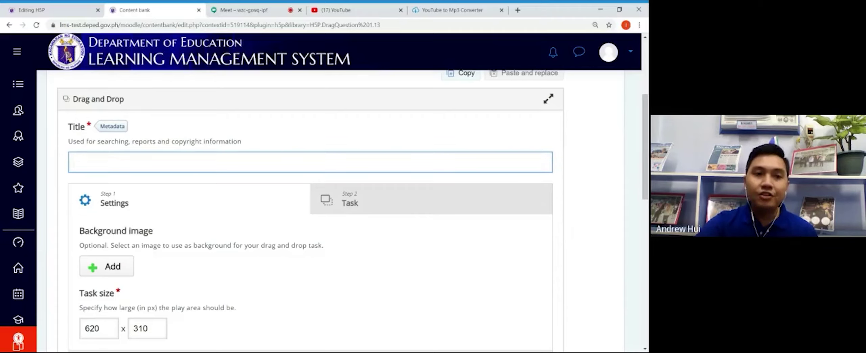
Step: Title the item 'Arrange the Words', upload a basketball picture as background, then go to the Task step
type("Arran")
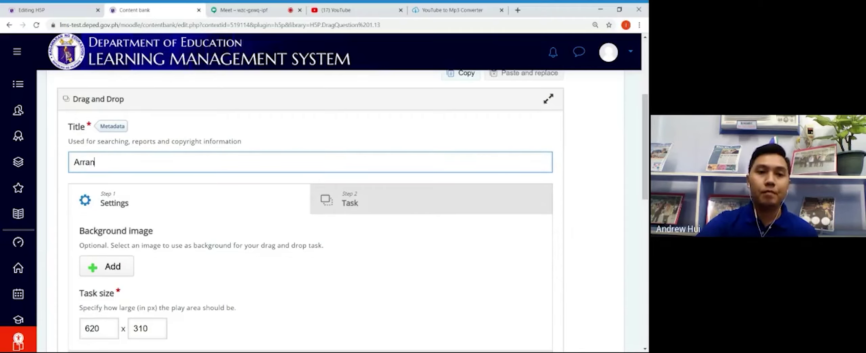
type("ge the ")
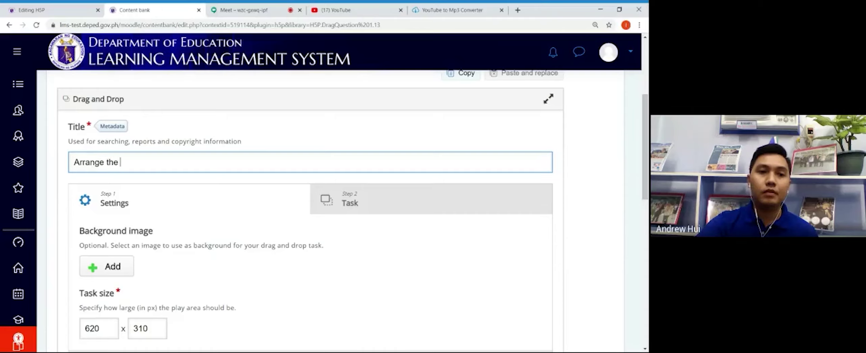
type("Words")
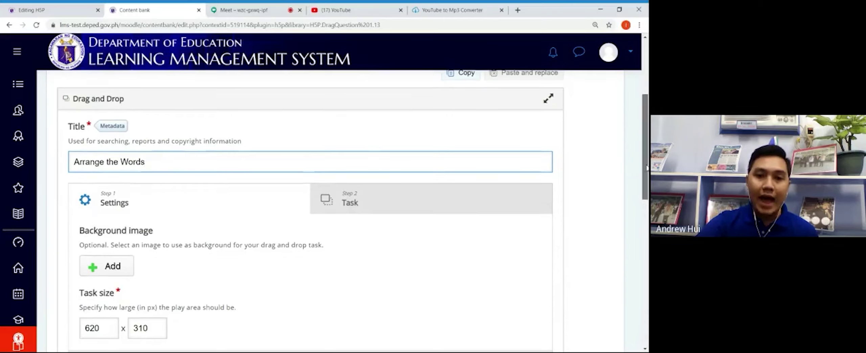
left_click_drag(647, 166, 647, 187)
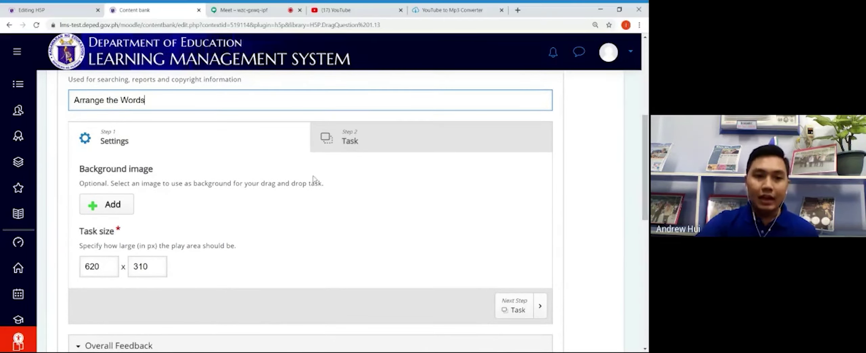
left_click(112, 204)
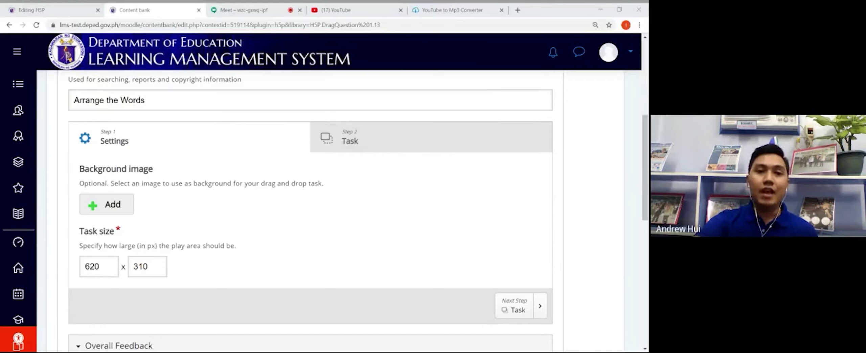
key("Return")
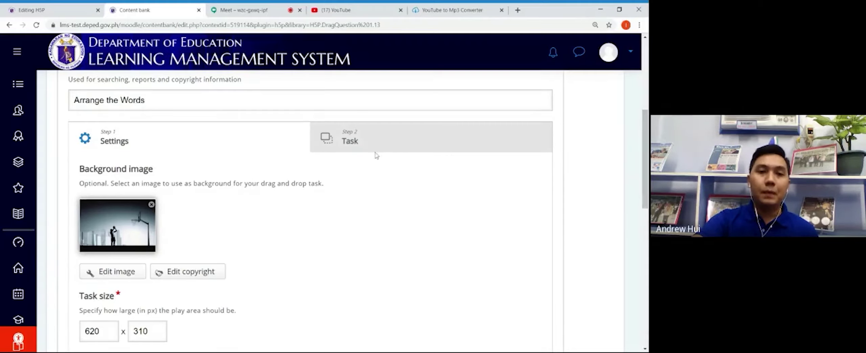
left_click(339, 145)
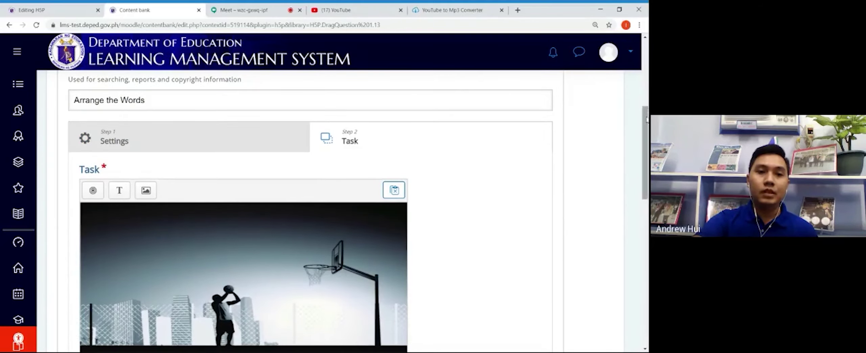
Step: Add a drop zone labelled '1' that can contain only one element
left_click_drag(646, 120, 647, 137)
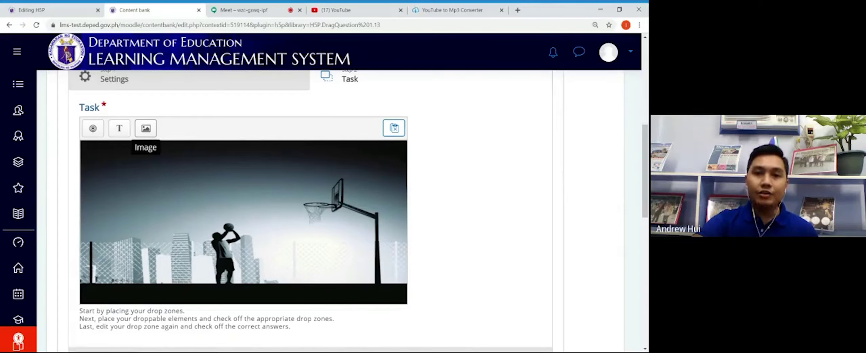
left_click(92, 128)
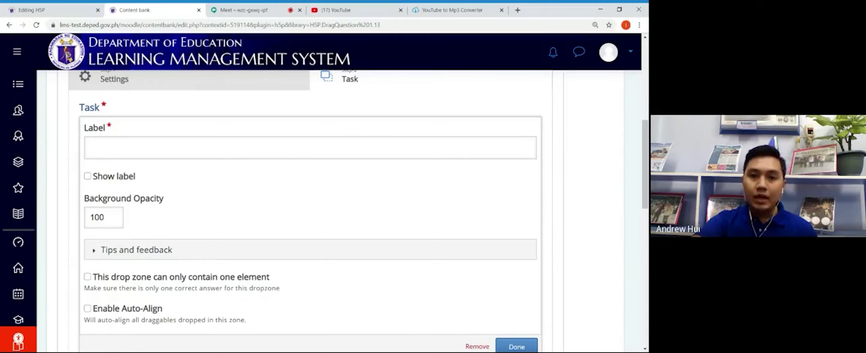
left_click(115, 152)
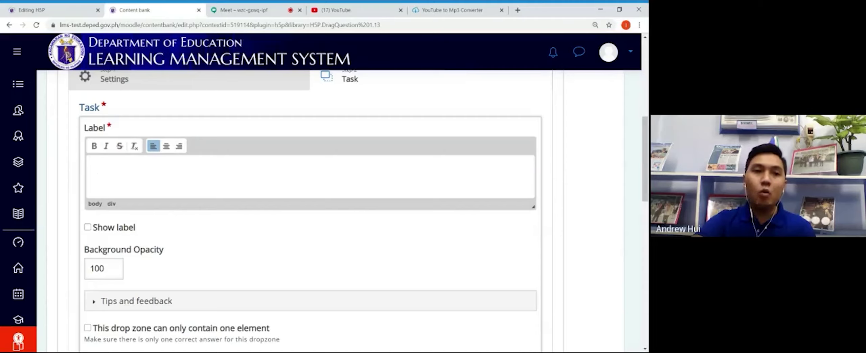
type("1")
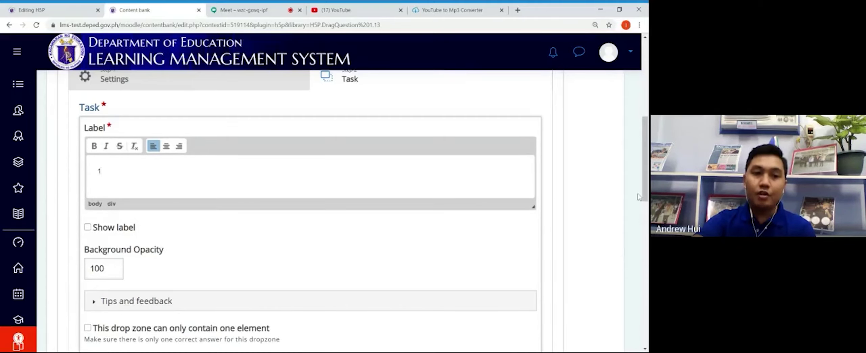
left_click_drag(645, 196, 645, 235)
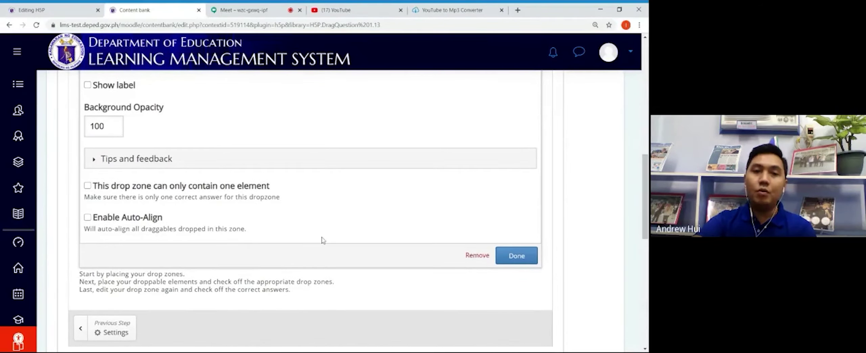
left_click(88, 186)
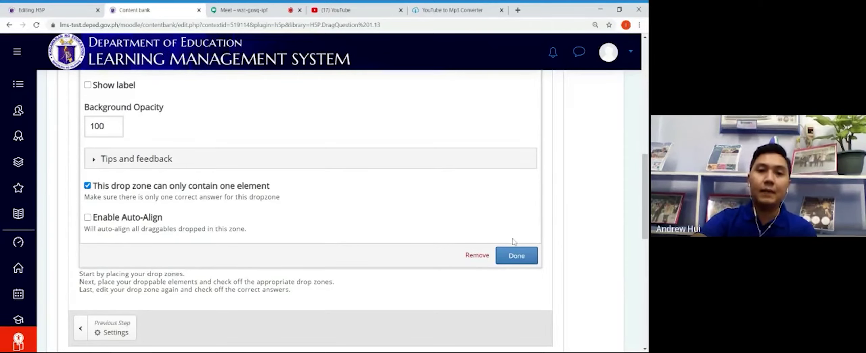
left_click(512, 255)
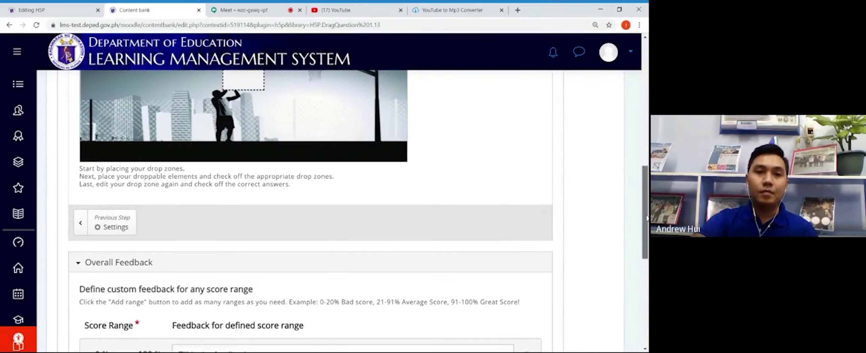
Step: Drag drop zone 1 to the top-left corner of the basketball image
left_click_drag(647, 217, 646, 181)
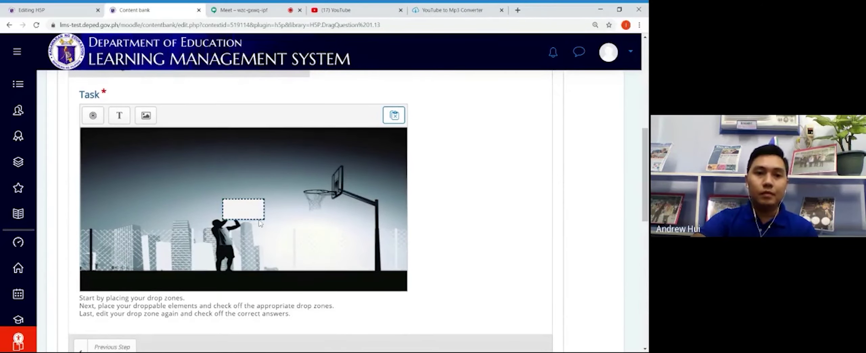
left_click_drag(259, 218, 149, 162)
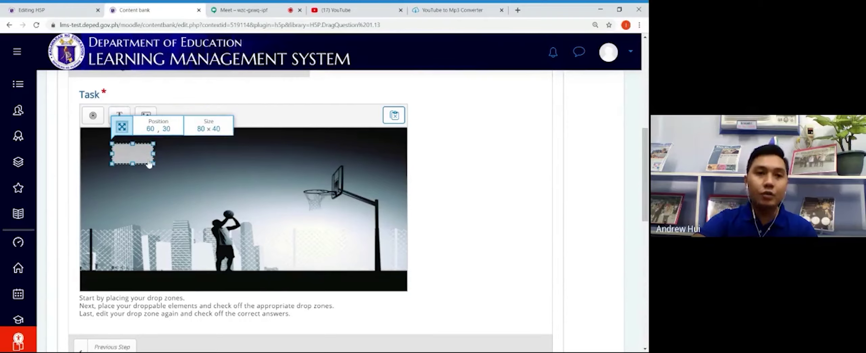
mouse_move(149, 162)
left_mouse_down()
mouse_move(136, 157)
mouse_move(145, 160)
left_mouse_up()
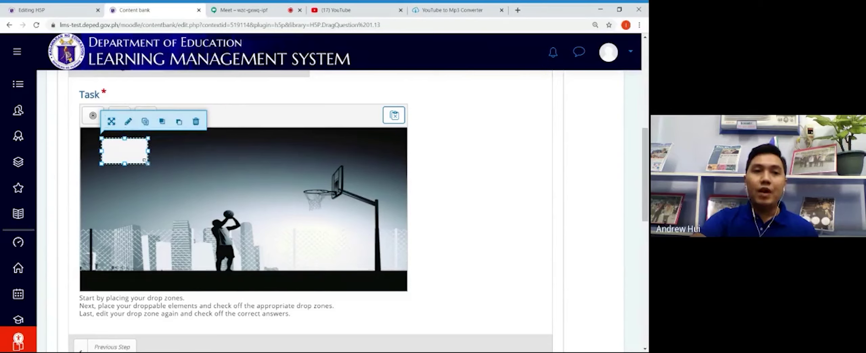
left_click(195, 157)
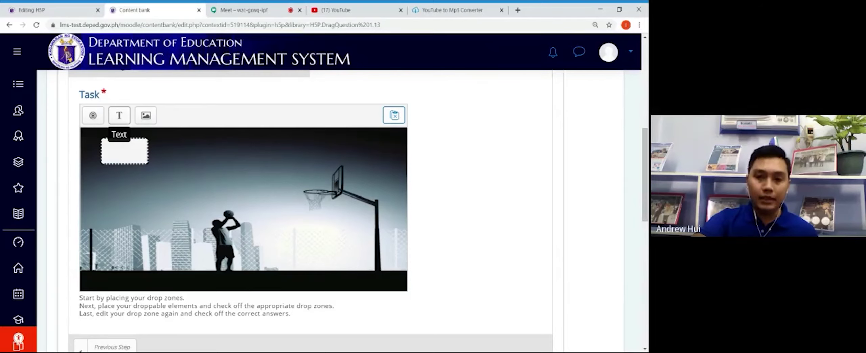
Step: Add a text element titled 'Word 1' reading 'the boy', allowed in drop zone 1
left_click_drag(124, 150, 245, 198)
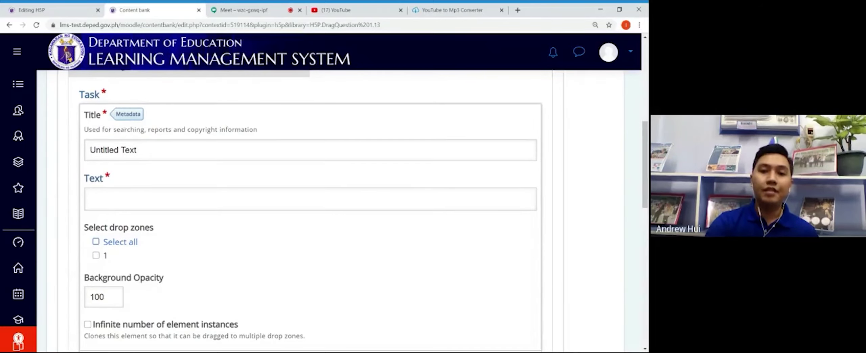
left_click(137, 150)
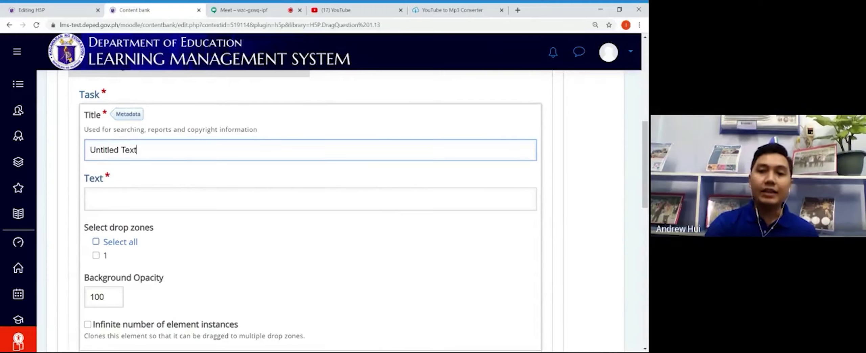
key("BackSpace")
key("BackSpace")
key("BackSpace")
key("BackSpace")
key("BackSpace")
key("BackSpace")
key("BackSpace")
key("BackSpace")
key("BackSpace")
key("BackSpace")
key("BackSpace")
key("BackSpace")
key("BackSpace")
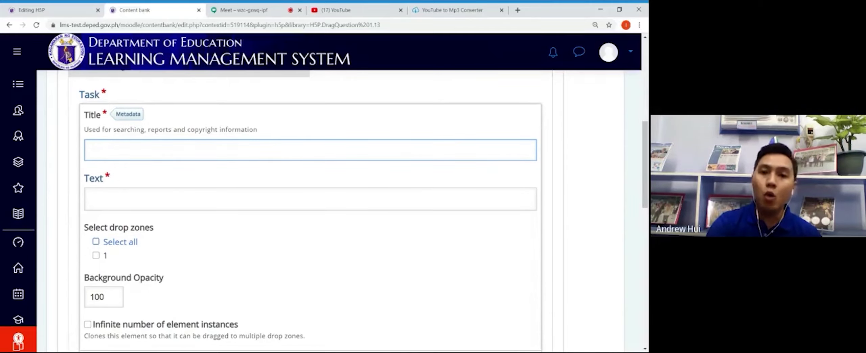
type("Word 1")
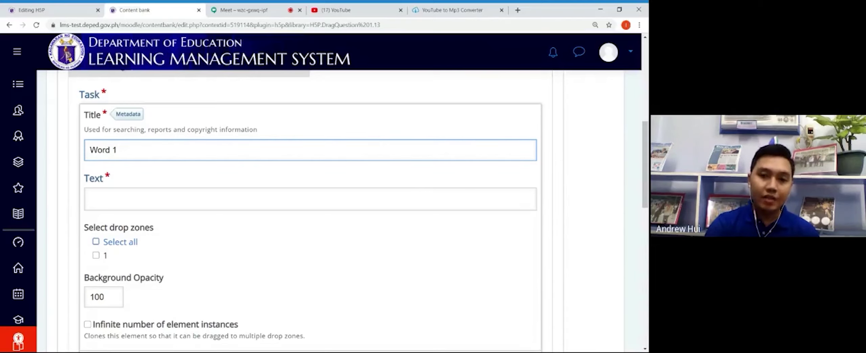
left_click(120, 200)
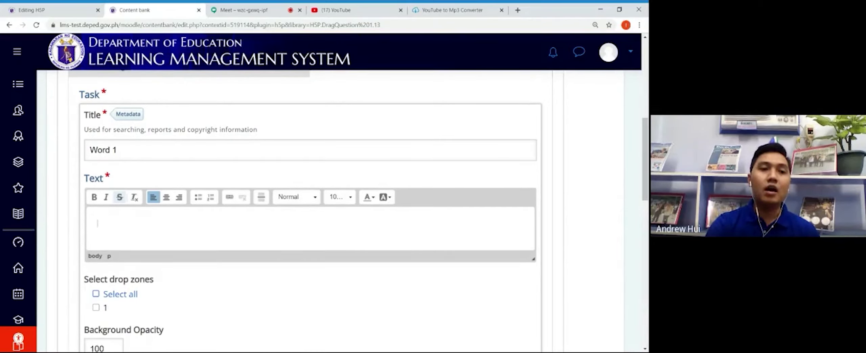
type("the boy")
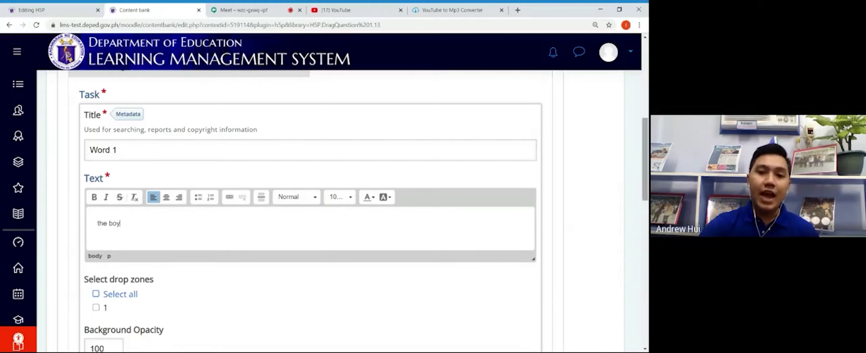
left_click_drag(647, 190, 647, 214)
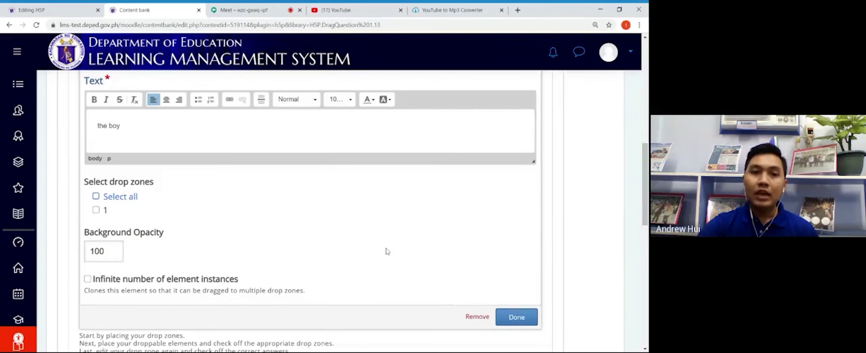
left_click(96, 210)
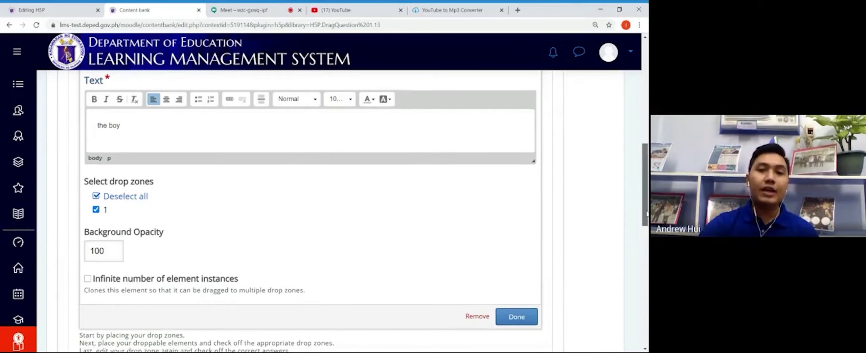
scroll(527, 275, "down", 2)
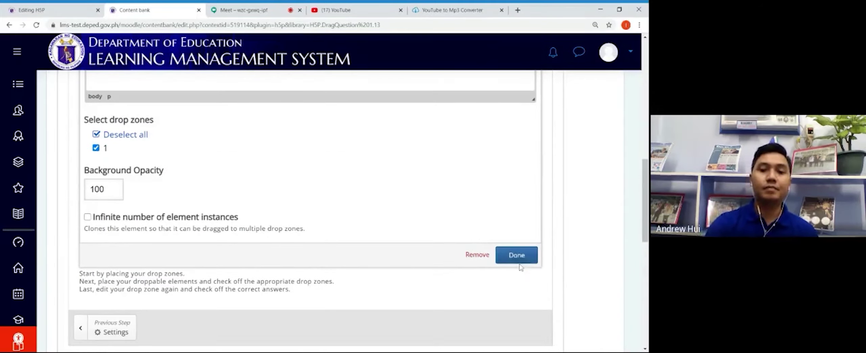
left_click(519, 260)
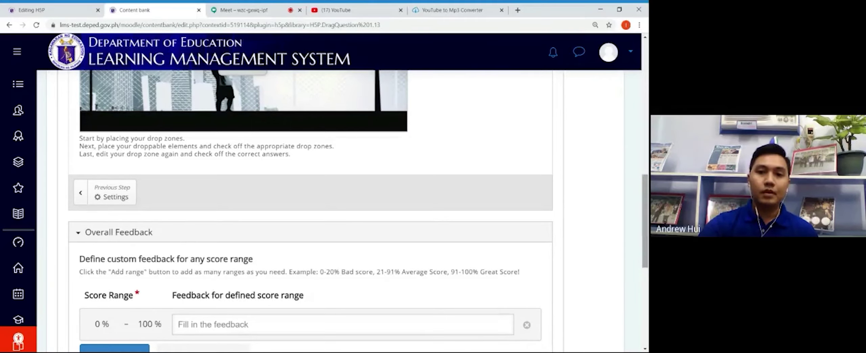
scroll(645, 220, "up", 6)
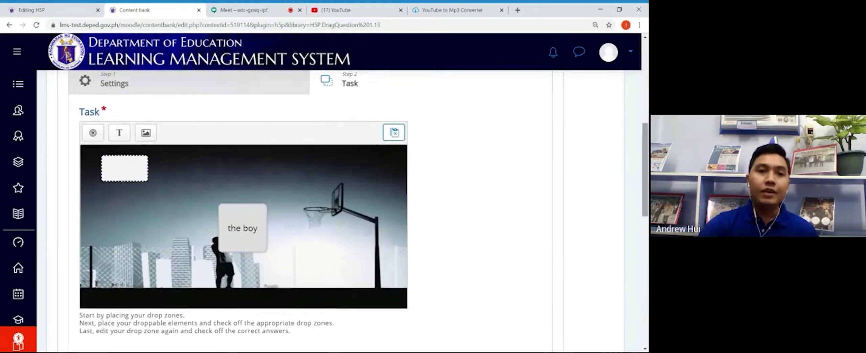
Step: Move the 'the boy' card to the player's right and make it drop zone 1's correct element
left_click(256, 228)
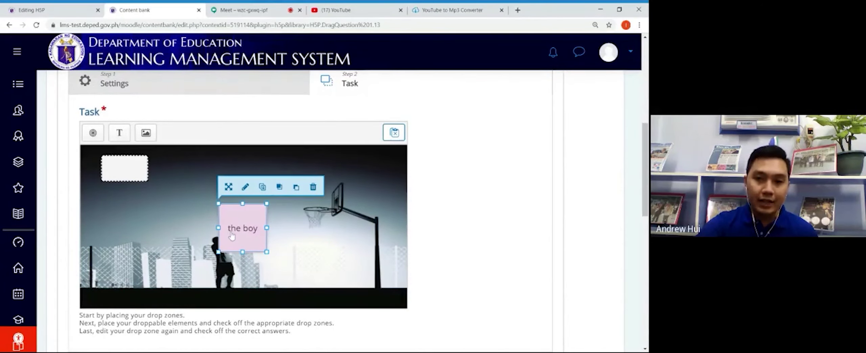
left_click_drag(228, 212, 295, 238)
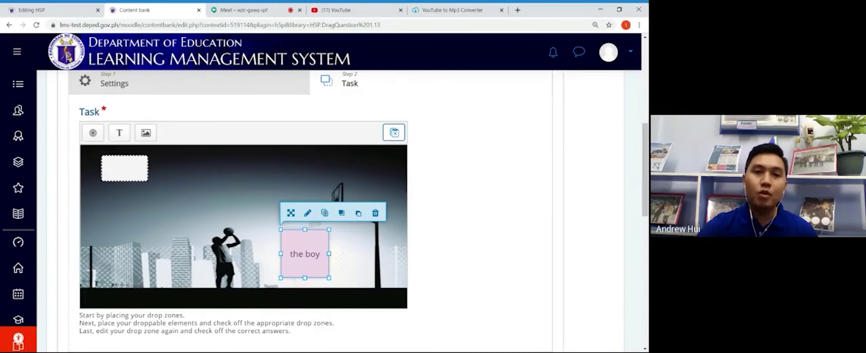
double_click(138, 180)
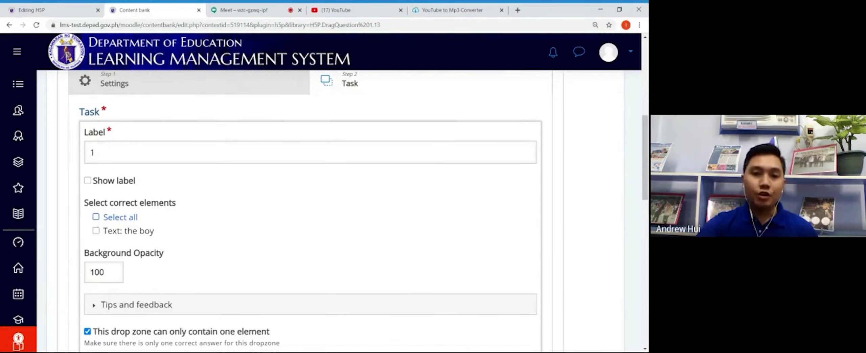
left_click_drag(645, 144, 647, 163)
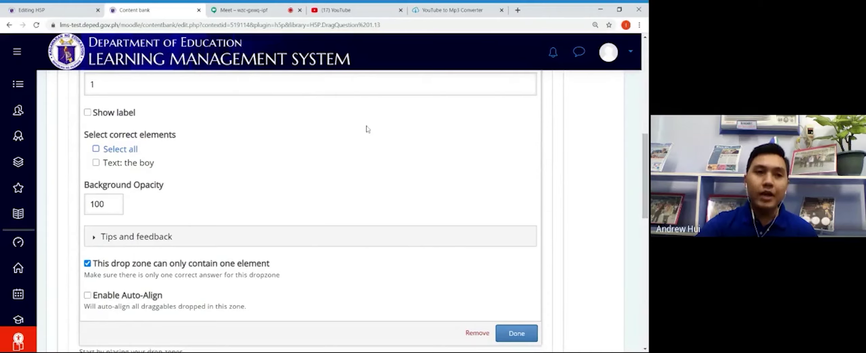
left_click(96, 164)
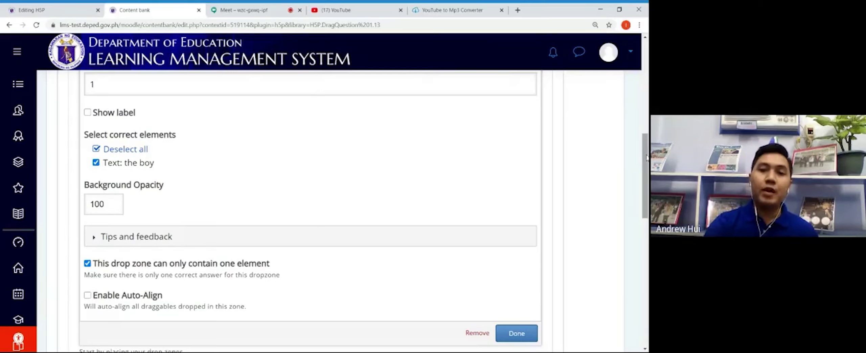
left_click_drag(646, 158, 644, 176)
left_click(523, 278)
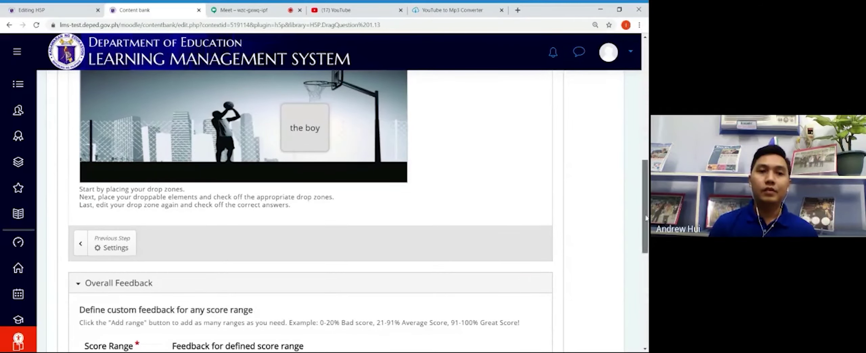
Step: Add a drop zone labelled '2' that can contain only one element
left_click_drag(647, 217, 647, 179)
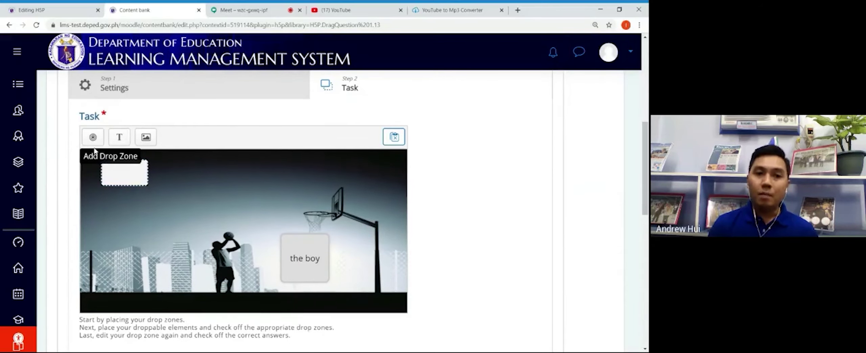
left_click(93, 138)
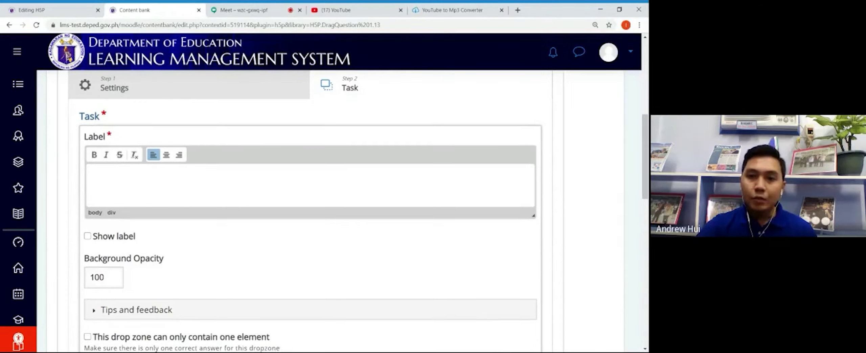
type("2")
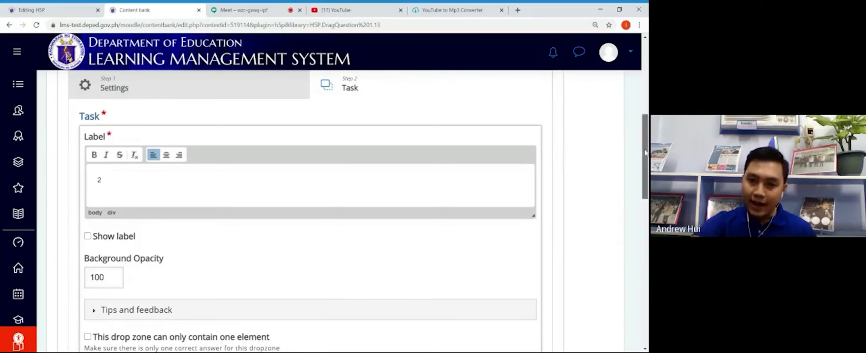
left_click_drag(645, 153, 645, 194)
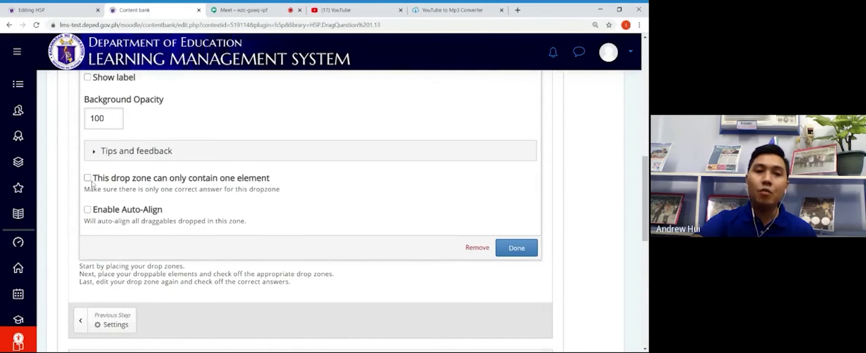
left_click(92, 183)
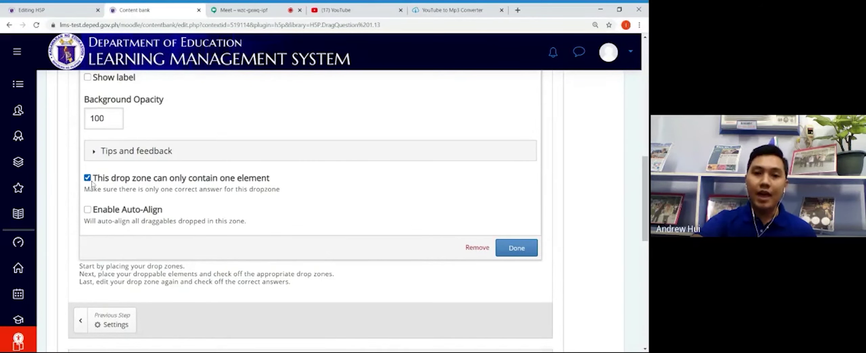
left_click(518, 249)
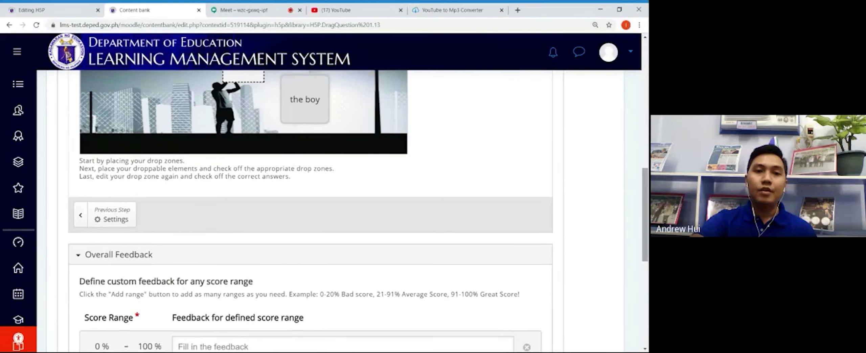
Step: Move drop zone 2 beside the first at the top-left and make it slightly taller
scroll(647, 185, "up", 3)
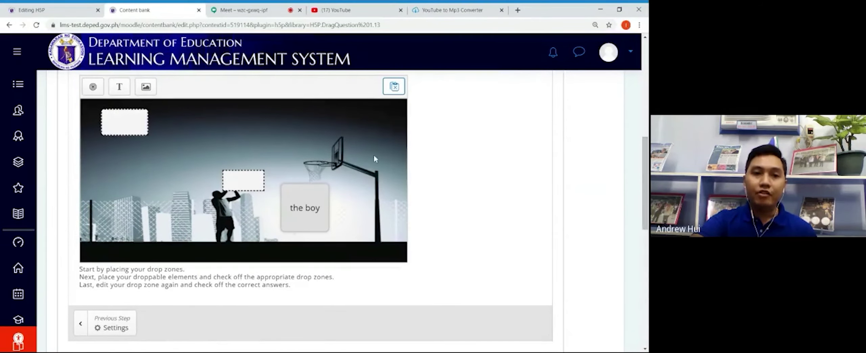
left_click(249, 172)
left_click_drag(249, 171, 185, 107)
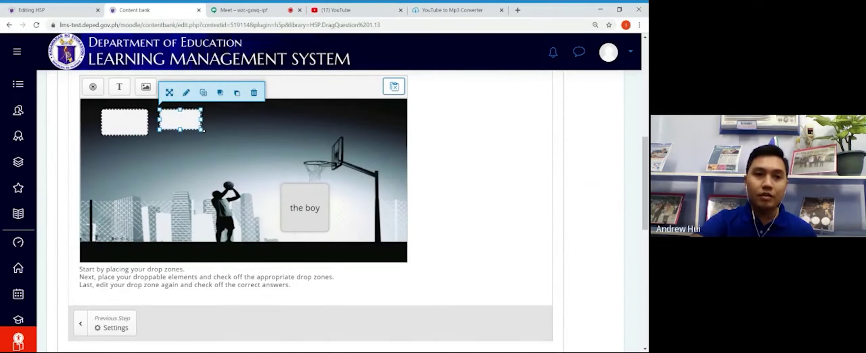
left_click_drag(204, 130, 213, 137)
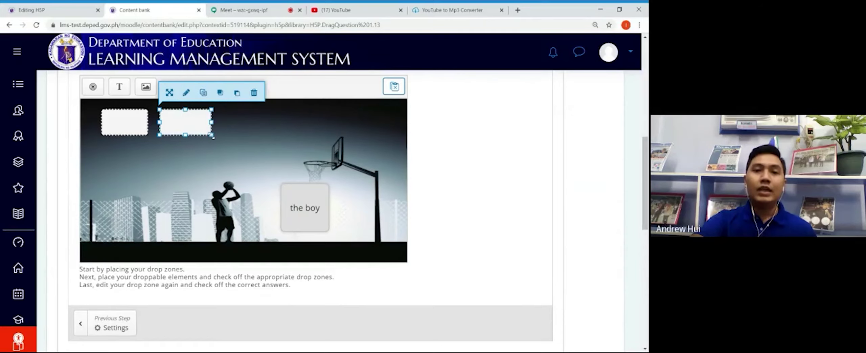
left_click(236, 163)
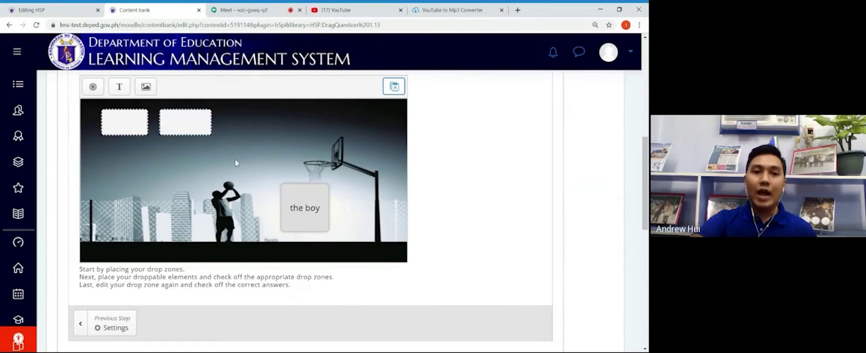
Step: Add a 'Word 2' text element reading 'shoots' that can be dropped in drop zone 2
left_click(120, 87)
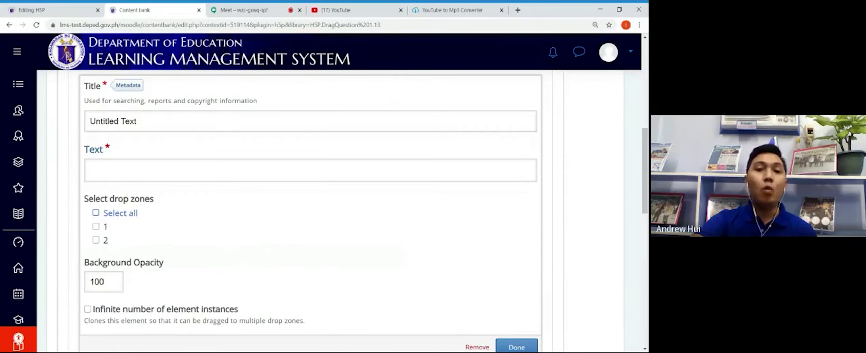
key("BackSpace")
key("BackSpace")
key("BackSpace")
key("BackSpace")
key("BackSpace")
key("BackSpace")
key("BackSpace")
key("BackSpace")
key("BackSpace")
key("BackSpace")
key("BackSpace")
key("BackSpace")
key("BackSpace")
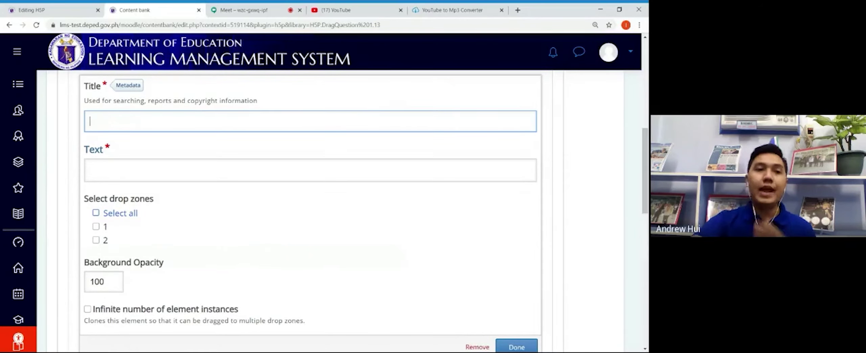
type("Word 2")
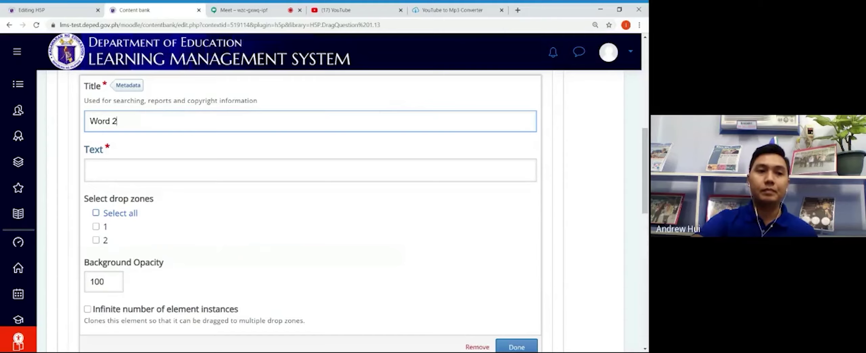
left_click(138, 176)
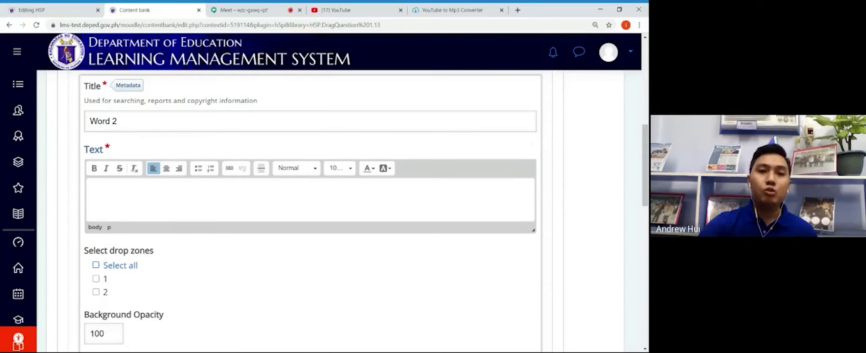
type("shoots")
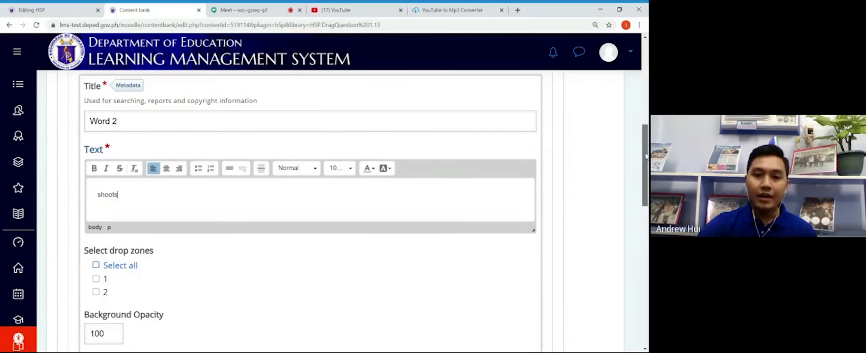
scroll(646, 156, "down", 3)
scroll(646, 155, "down", 2)
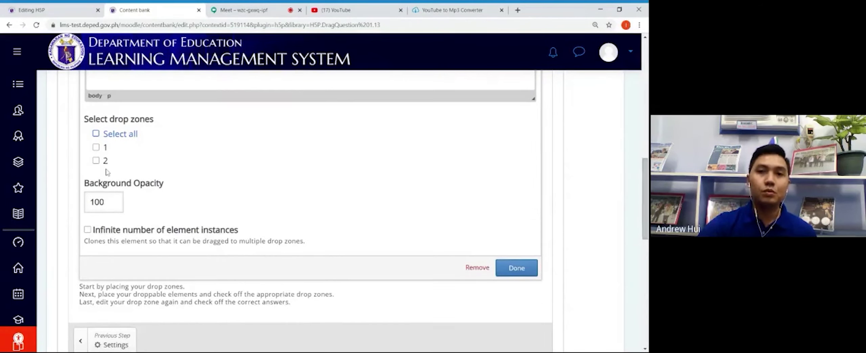
left_click(97, 160)
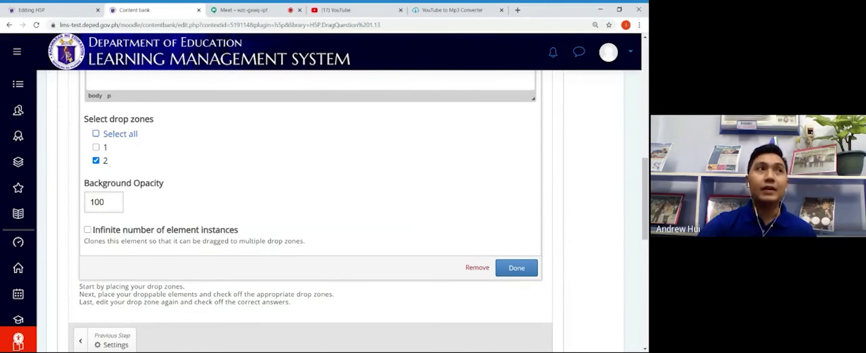
left_click(521, 270)
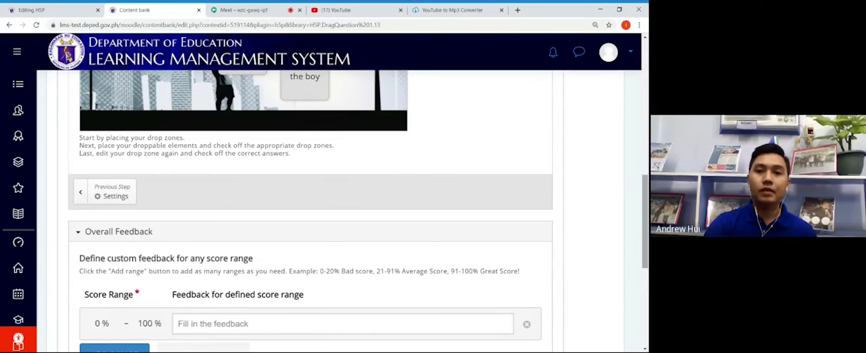
left_click_drag(647, 205, 647, 159)
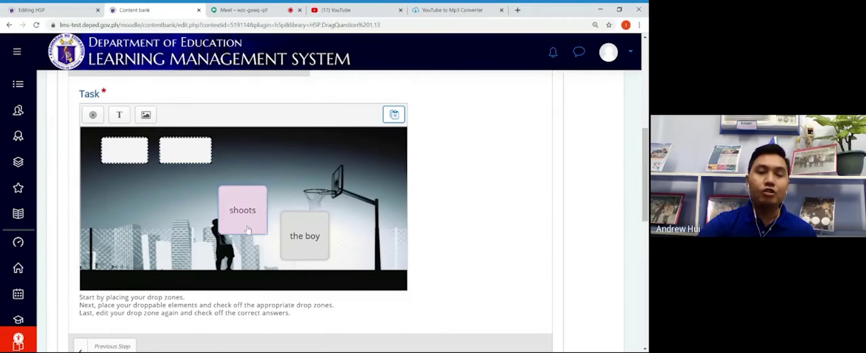
Step: Move 'shoots' to the lower left and set it as drop zone 2's correct element
left_click_drag(248, 230, 156, 258)
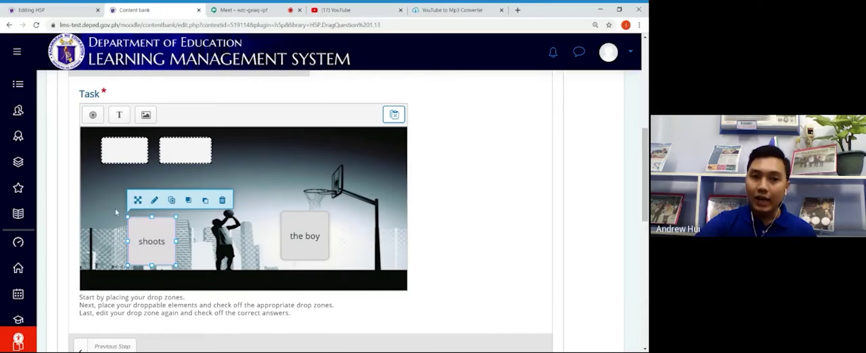
double_click(177, 159)
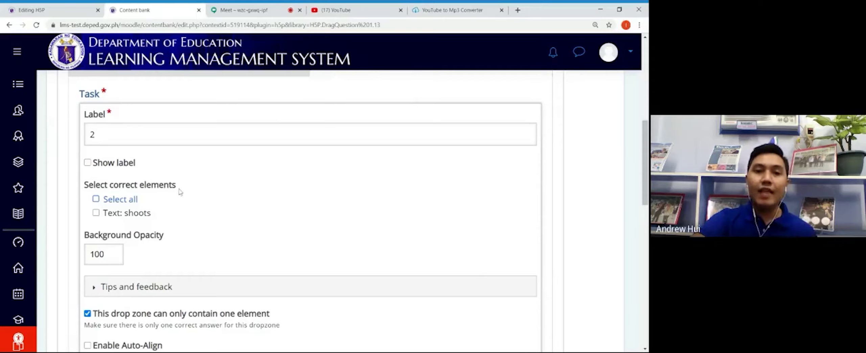
left_click(96, 213)
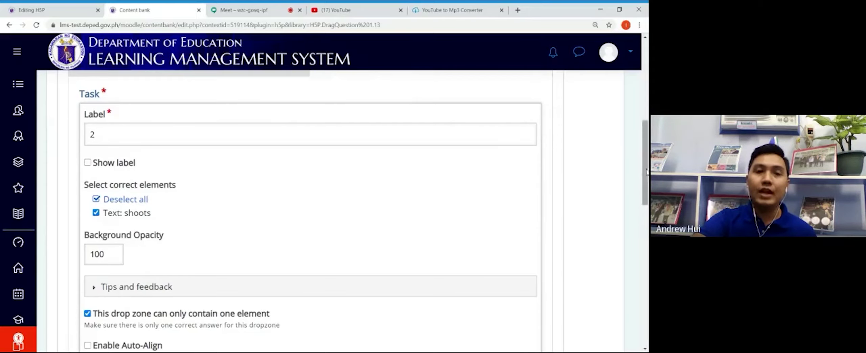
scroll(635, 221, "down", 5)
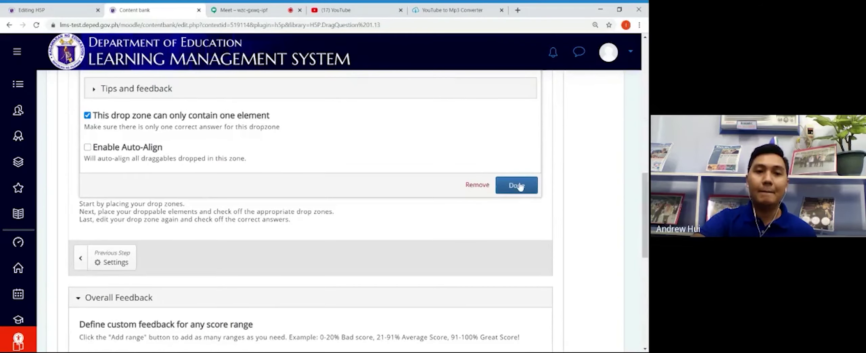
left_click(517, 185)
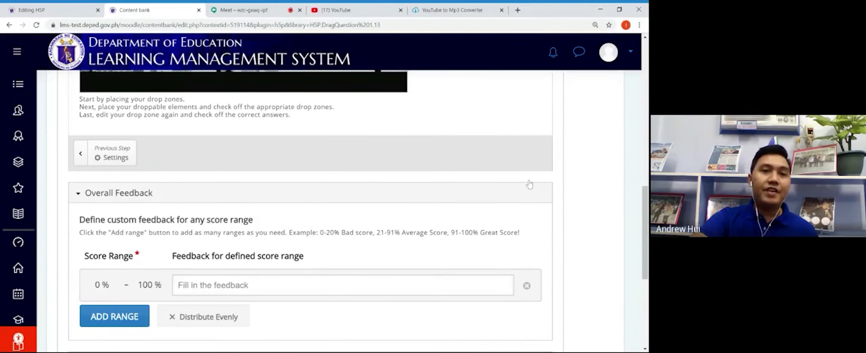
Step: Add drop zone '3' limited to one element and place it beside the top two zones
scroll(310, 210, "up", 5)
scroll(209, 164, "up", 1)
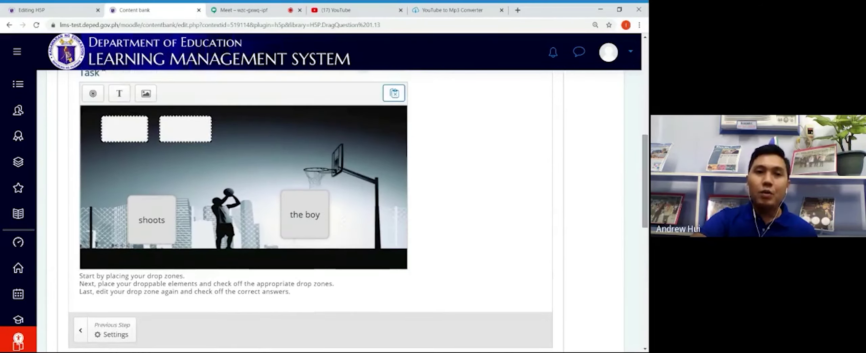
left_click(97, 100)
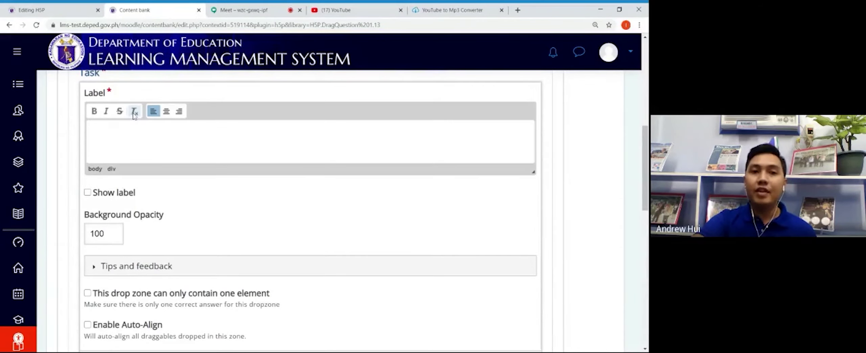
type("3")
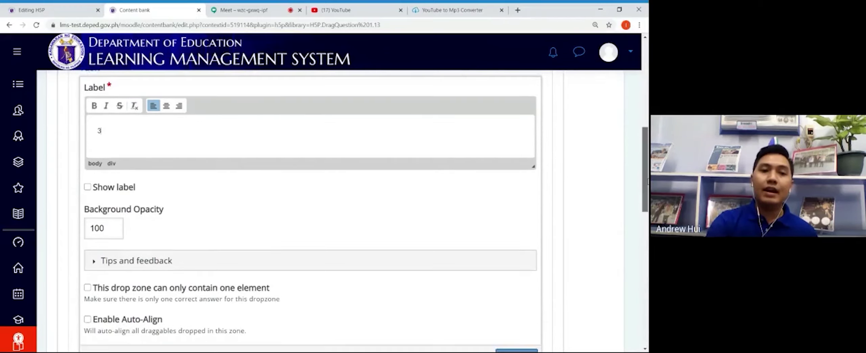
scroll(640, 173, "down", 5)
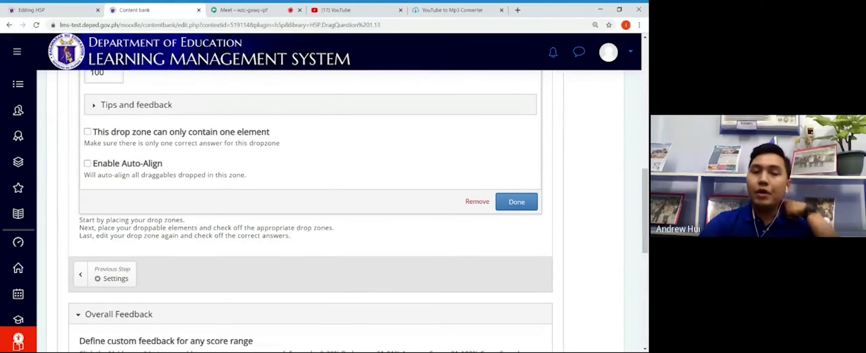
left_click(87, 132)
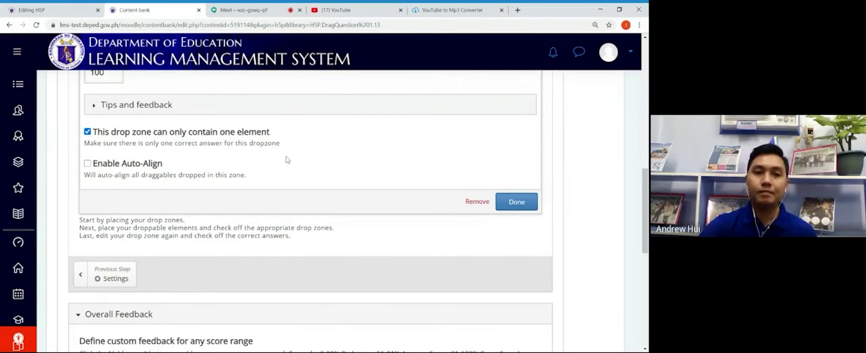
left_click(526, 204)
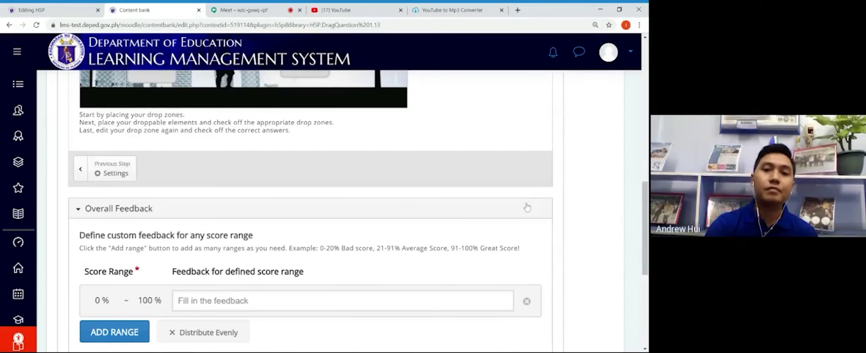
scroll(527, 207, "up", 5)
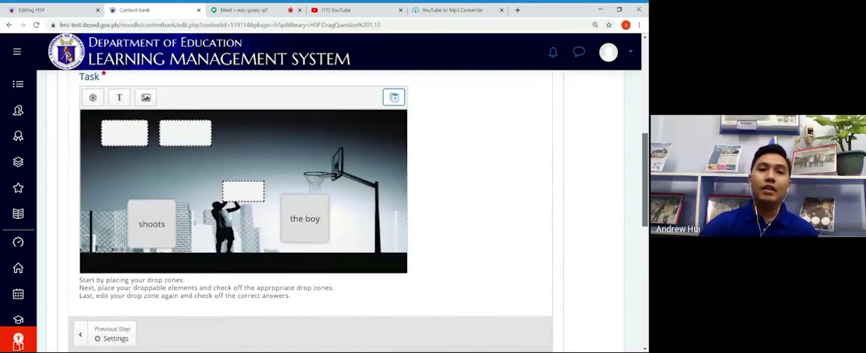
left_click(238, 190)
left_click_drag(238, 190, 264, 152)
Step: Create a 'Word 3' text element reading 'the ball', droppable in drop zone 3
left_click(119, 102)
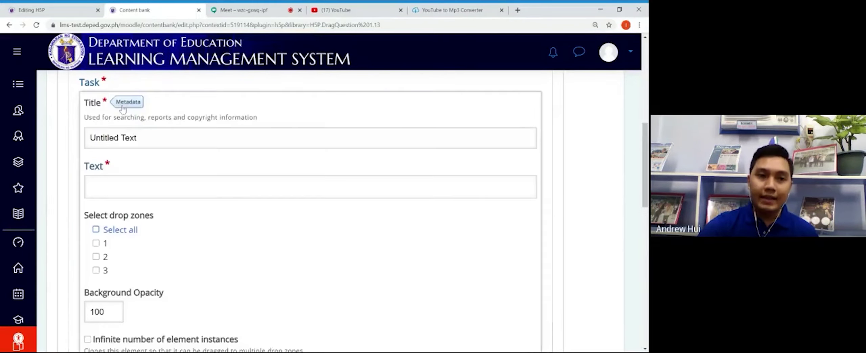
left_click(137, 138)
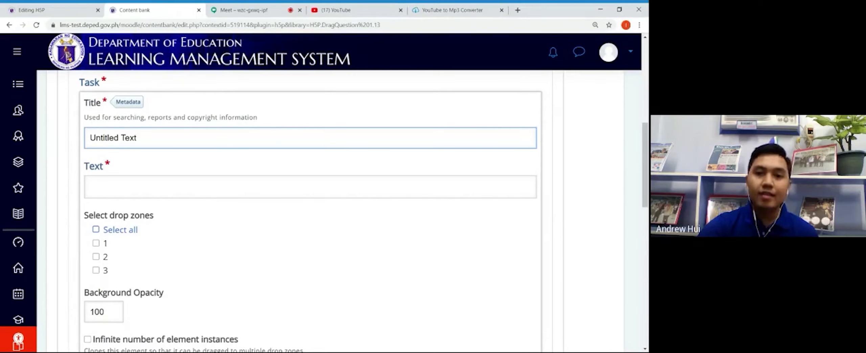
key("BackSpace")
key("BackSpace")
key("BackSpace")
key("BackSpace")
key("BackSpace")
key("BackSpace")
key("BackSpace")
key("BackSpace")
key("BackSpace")
key("BackSpace")
key("BackSpace")
key("BackSpace")
key("BackSpace")
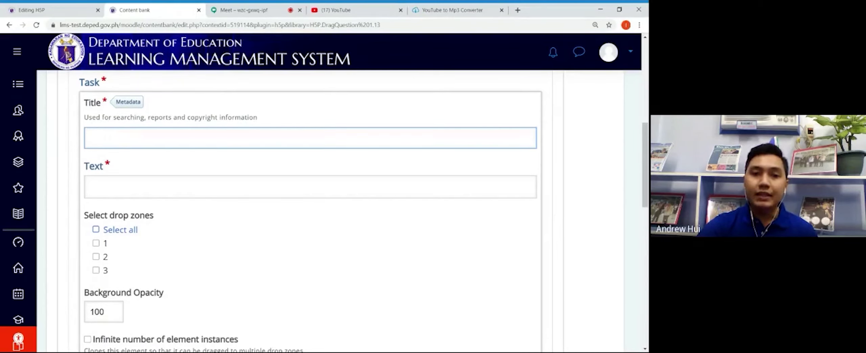
type("Word 3")
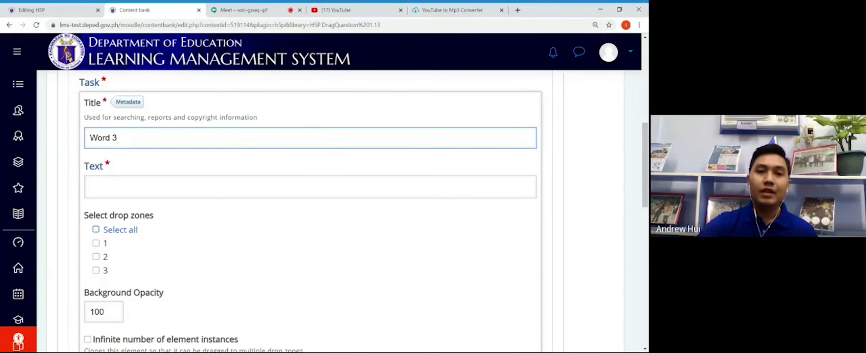
left_click(123, 191)
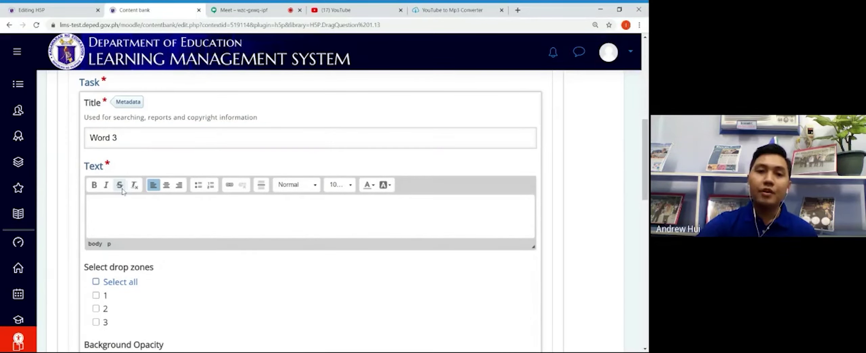
type("t")
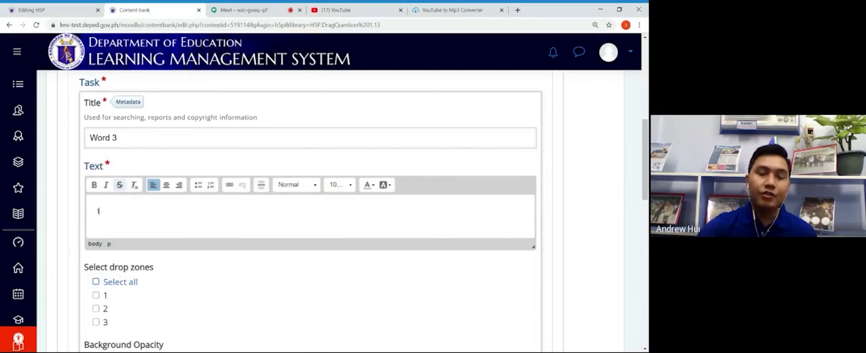
type("he ball")
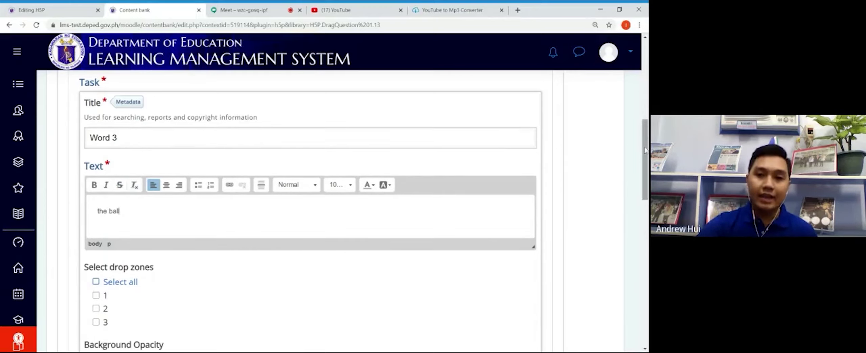
scroll(631, 147, "down", 5)
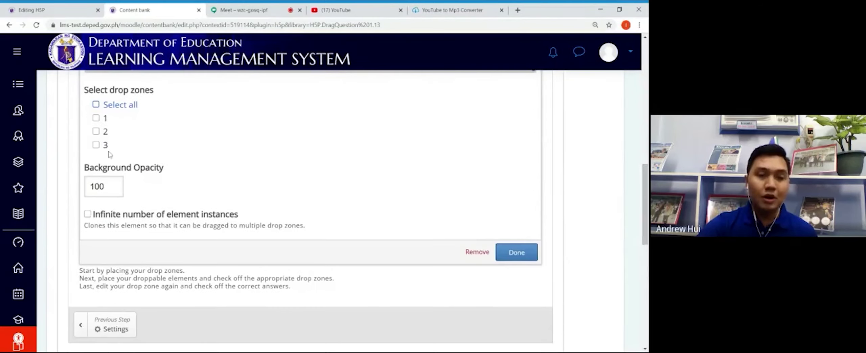
left_click(103, 149)
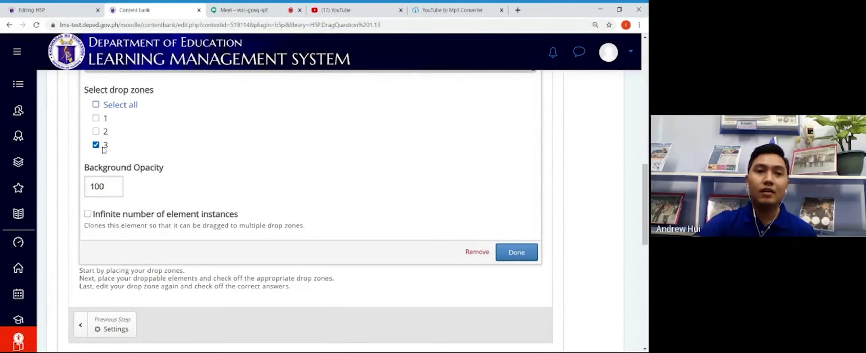
left_click(525, 250)
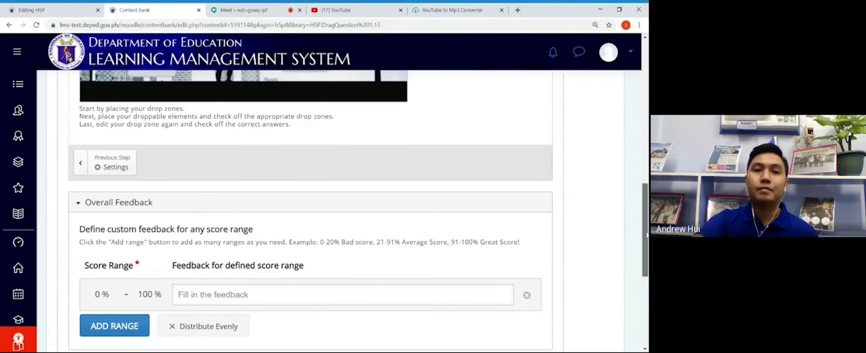
Step: Position the 'the ball' card to the right of 'the boy' on the image
scroll(533, 244, "up", 6)
scroll(253, 208, "down", 3)
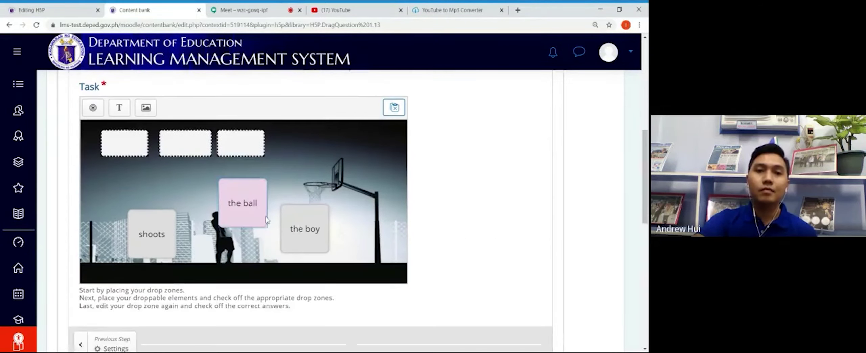
left_click(257, 218)
left_click_drag(257, 219, 384, 247)
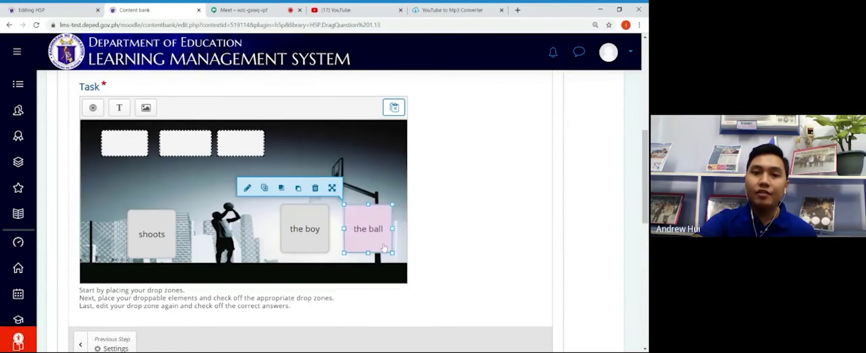
Step: Tick 'Text: the ball' as the correct element in drop zone 3's settings
double_click(250, 155)
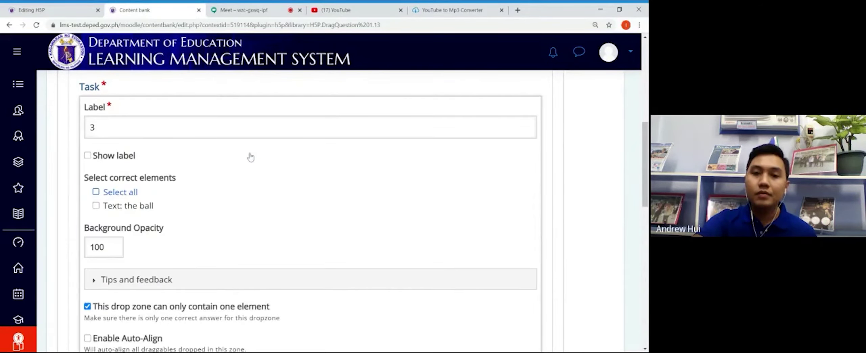
left_click(96, 206)
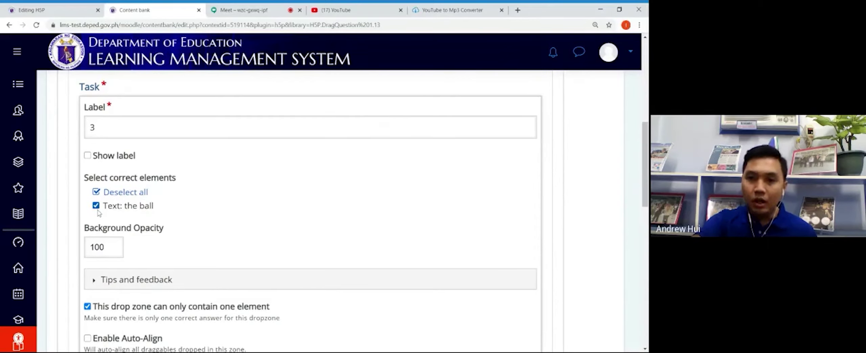
left_click_drag(646, 142, 646, 202)
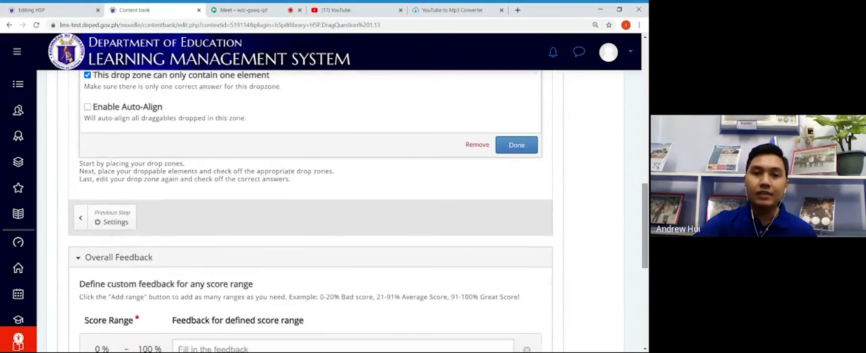
Step: Save drop zone 3, then nudge 'the boy' and 'the ball' cards closer to the player
left_click(526, 149)
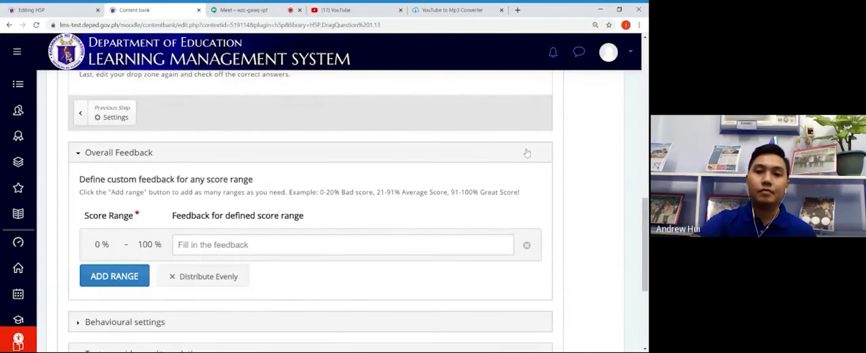
left_click_drag(646, 207, 646, 142)
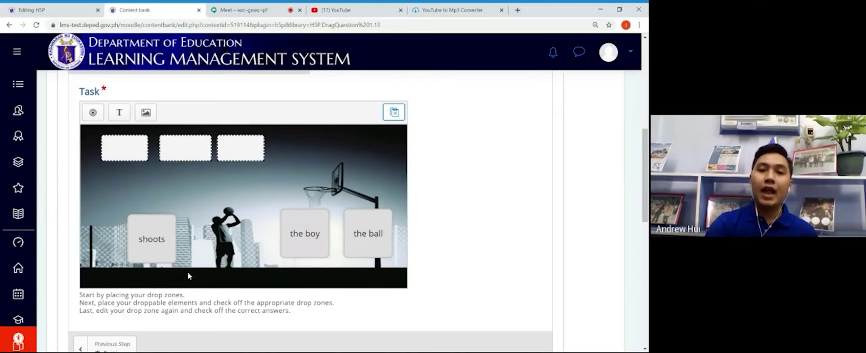
left_click(301, 240)
left_click_drag(302, 240, 275, 239)
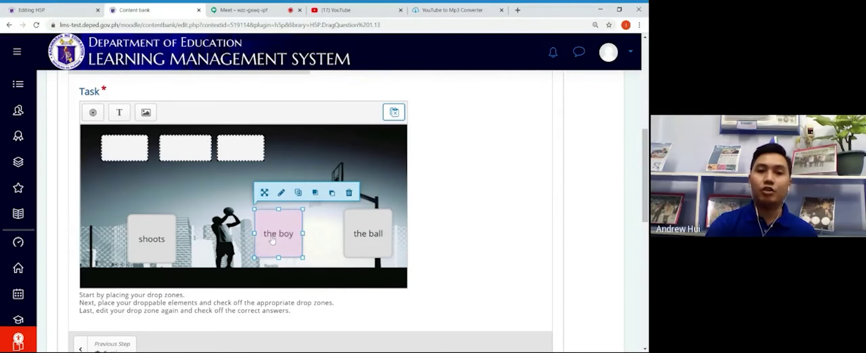
left_click(366, 232)
left_click_drag(366, 232, 345, 243)
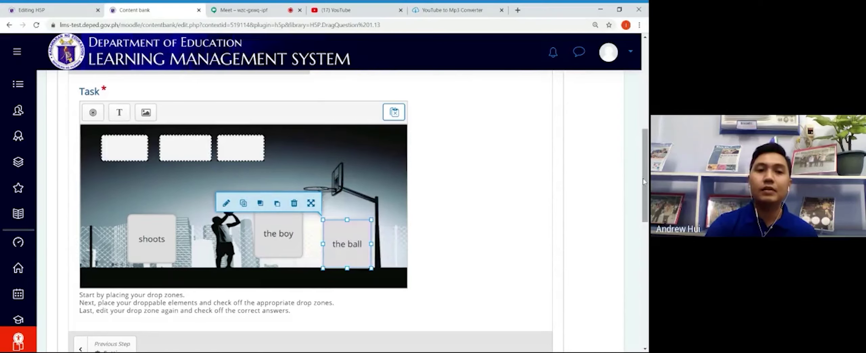
left_click_drag(646, 178, 646, 259)
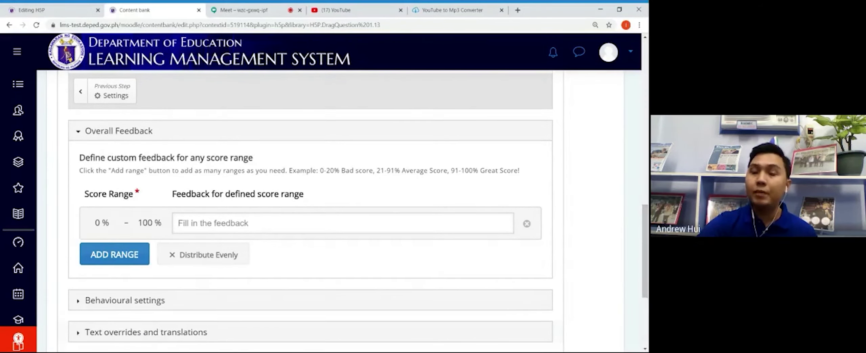
Step: Keep one 0–100% score range and set its overall feedback to 'Great'
left_click(128, 258)
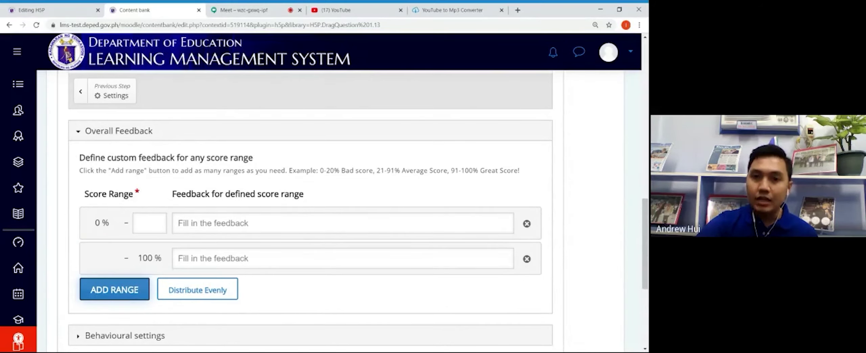
left_click(526, 259)
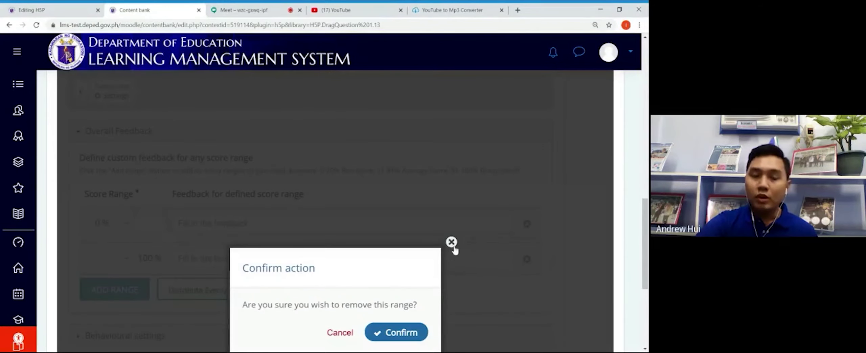
left_click(412, 332)
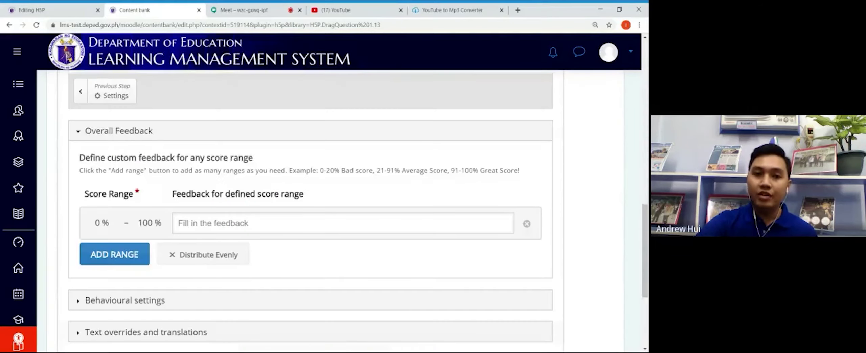
left_click(178, 222)
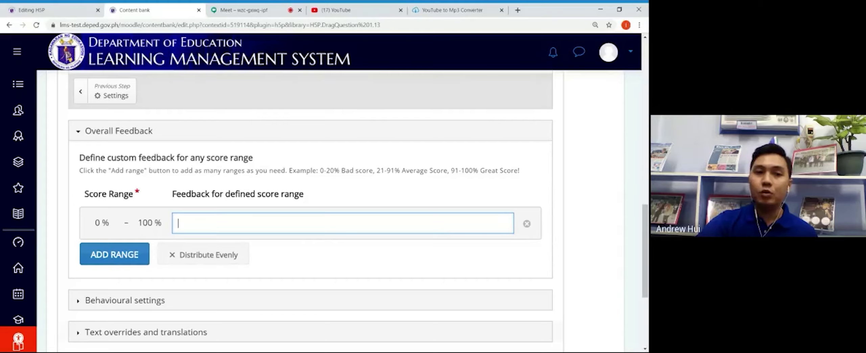
type("0-100")
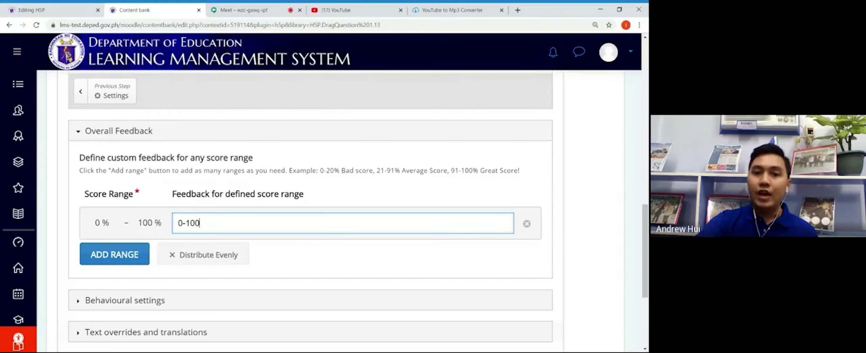
type("%")
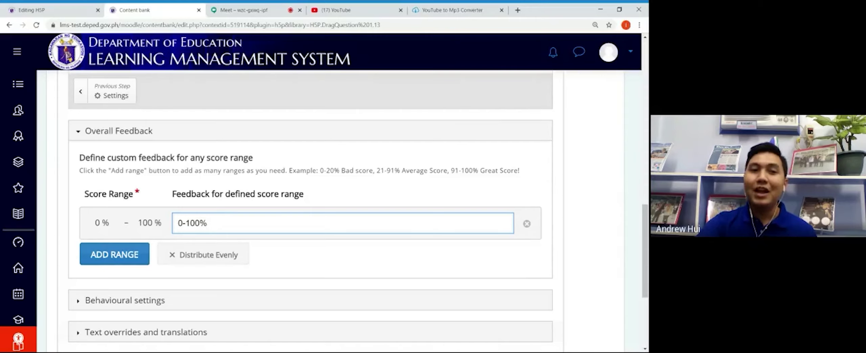
key("ctrl+a")
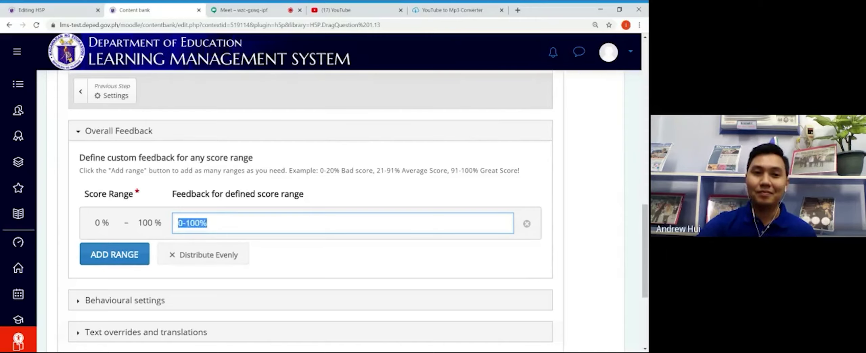
type("Great")
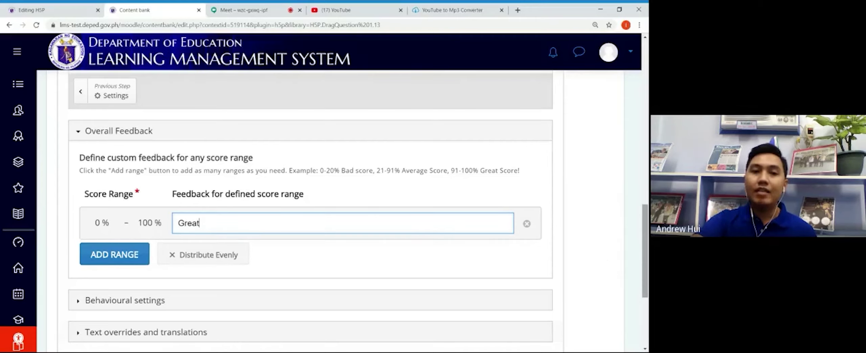
scroll(645, 250, "down", 4)
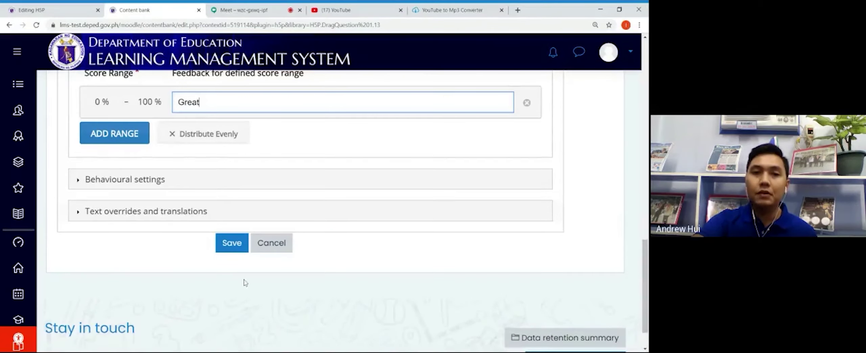
Step: Save the Arrange the Words drag-and-drop activity
left_click(233, 252)
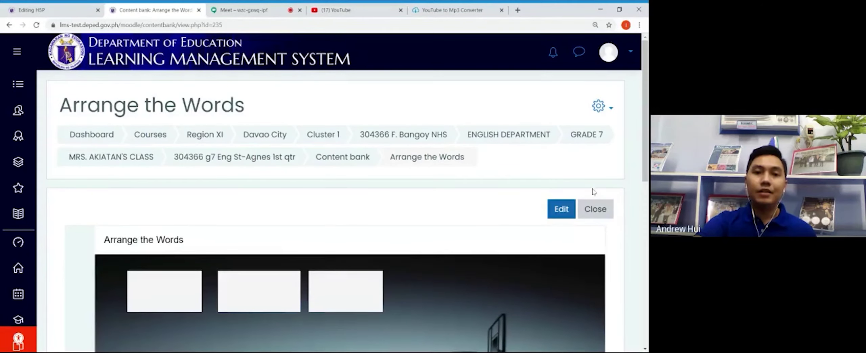
scroll(647, 157, "down", 5)
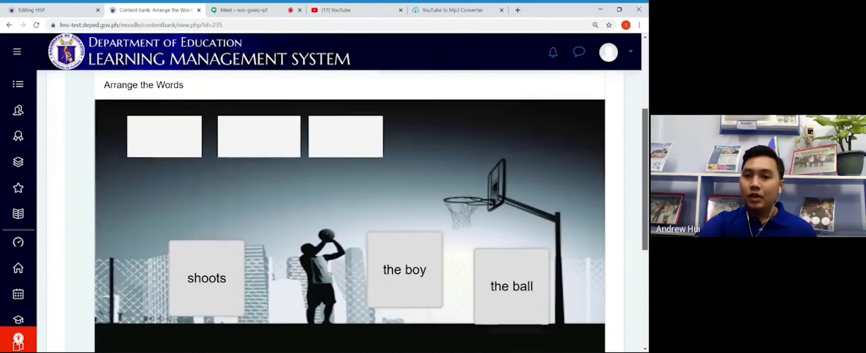
scroll(350, 203, "up", 1)
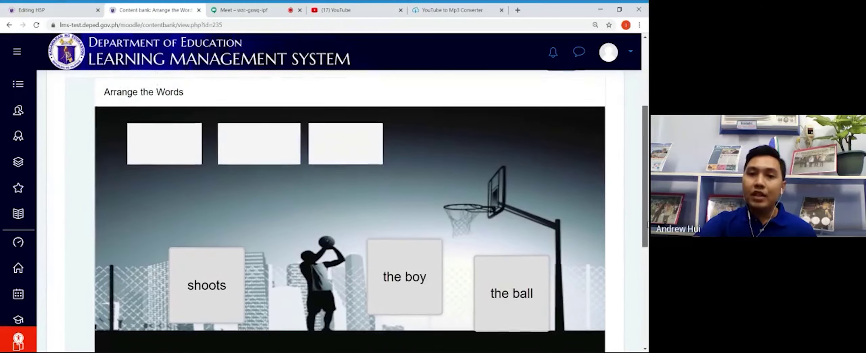
scroll(350, 217, "down", 1)
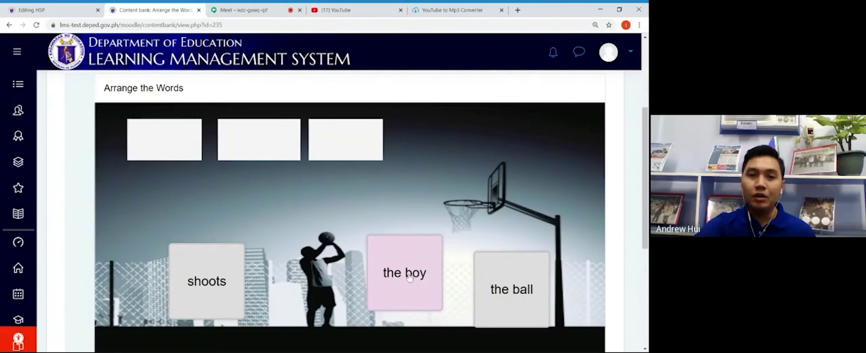
Step: Test it by placing 'the boy', 'shoots', 'the ball' in order and checking for 3/3
left_click_drag(409, 278, 168, 157)
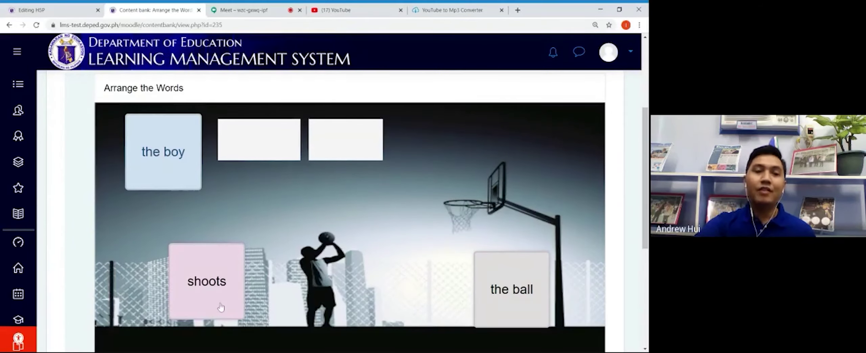
left_click_drag(221, 307, 273, 177)
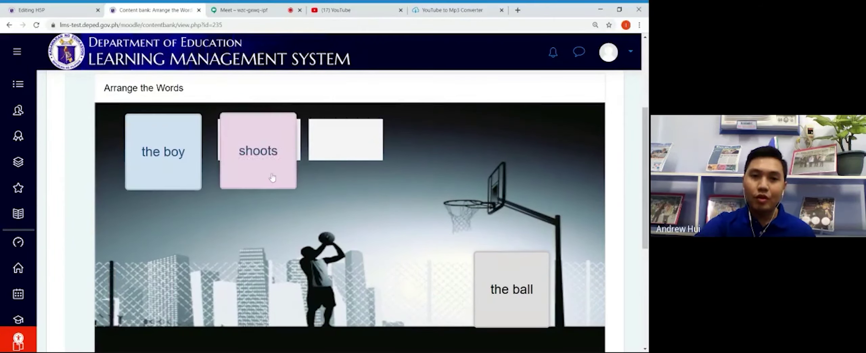
left_click_drag(516, 293, 349, 152)
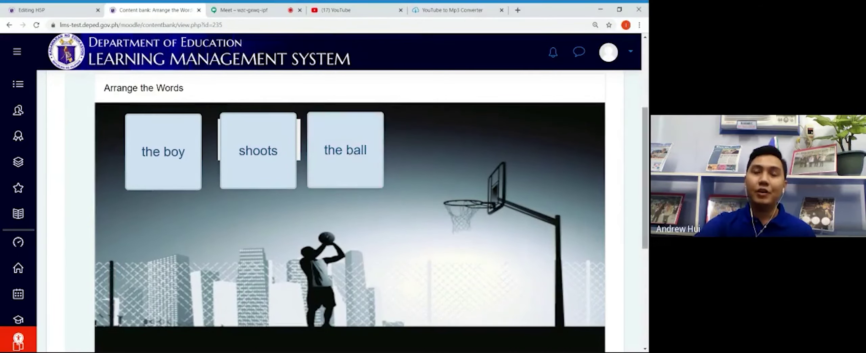
scroll(162, 278, "down", 3)
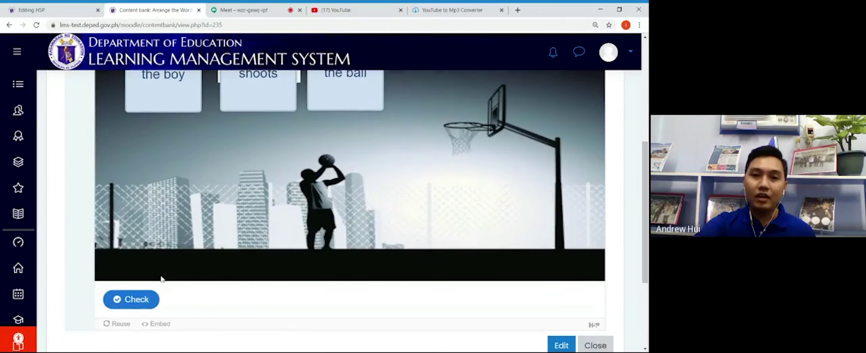
left_click(134, 299)
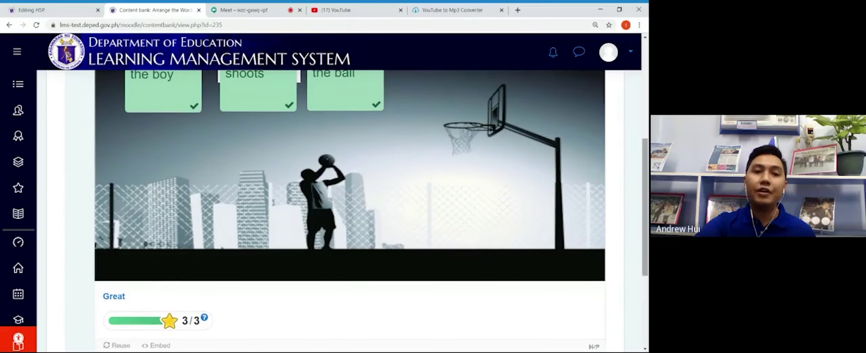
left_click_drag(647, 225, 647, 233)
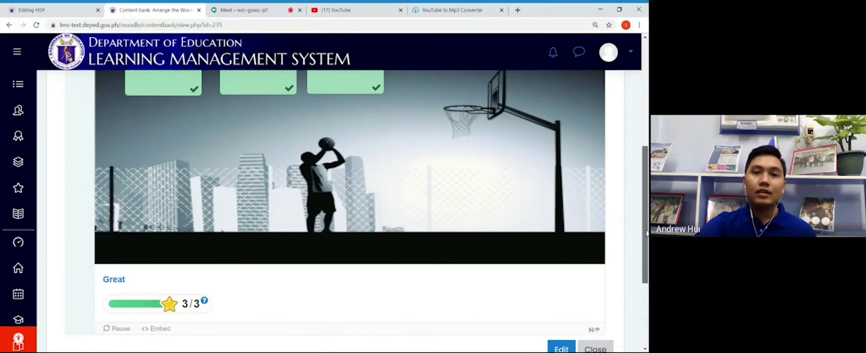
scroll(350, 210, "up", 2)
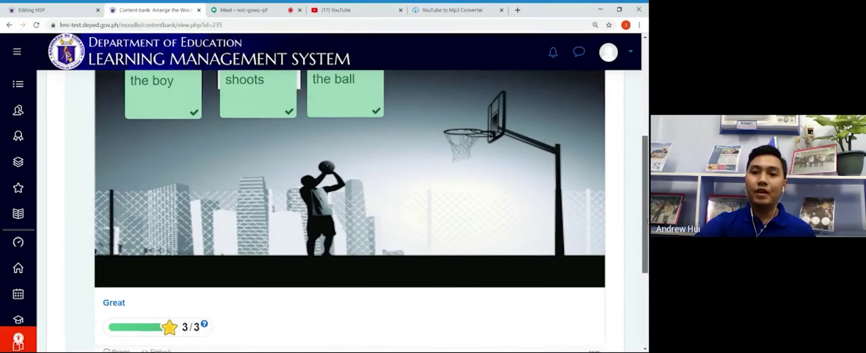
left_click_drag(645, 215, 645, 252)
Step: Close the preview and return to the Editing H5P activity form
left_click(595, 308)
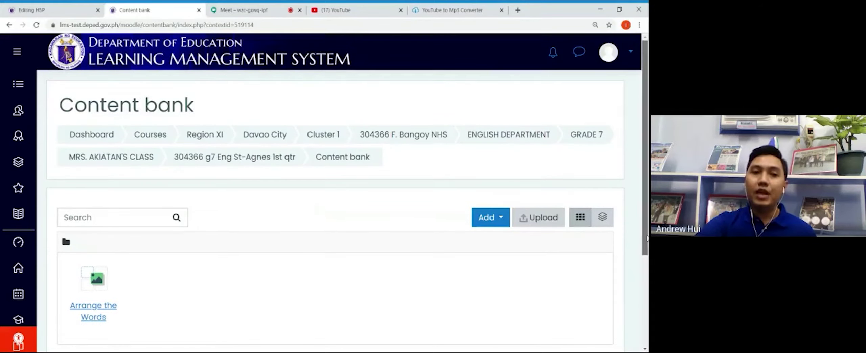
left_click_drag(645, 147, 645, 203)
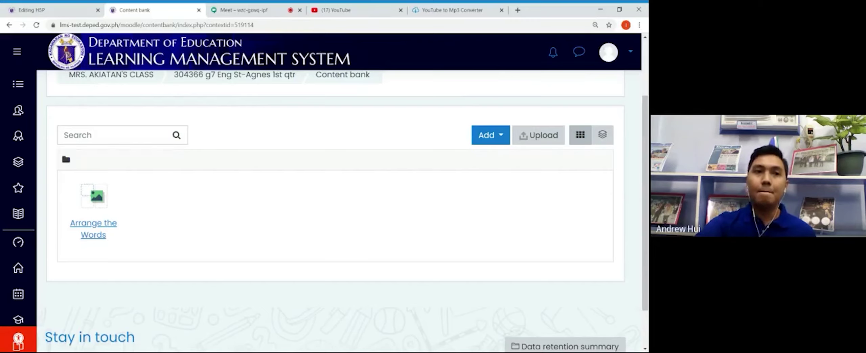
left_click(45, 14)
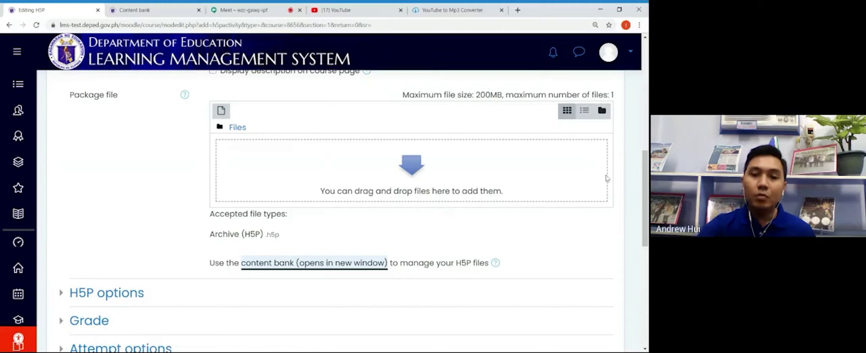
Step: Attach Arrange the Words from the content bank as the package file (drag-and-drop-511.h5p)
scroll(410, 226, "up", 2)
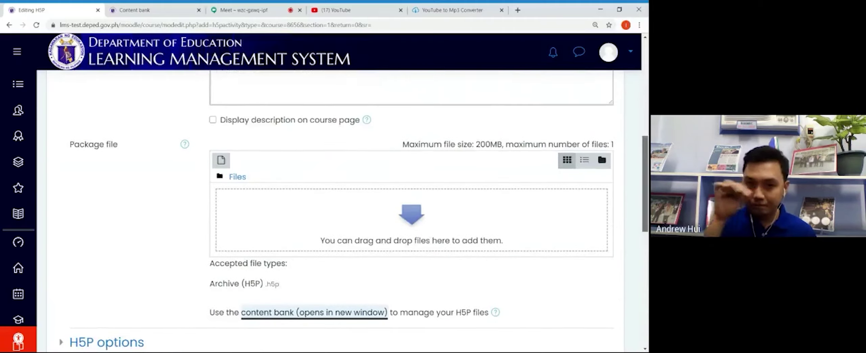
left_click(411, 225)
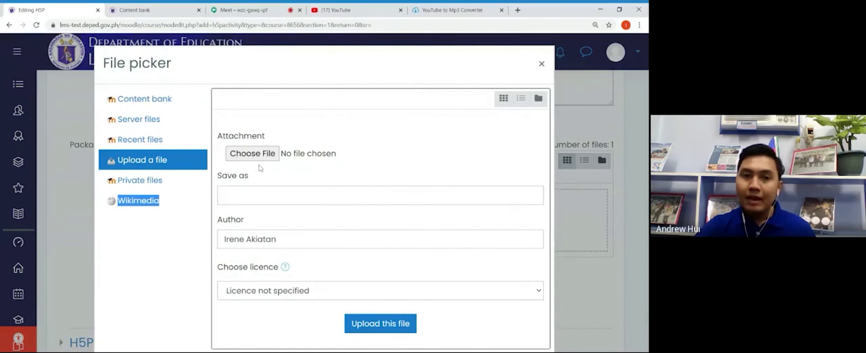
left_click(157, 99)
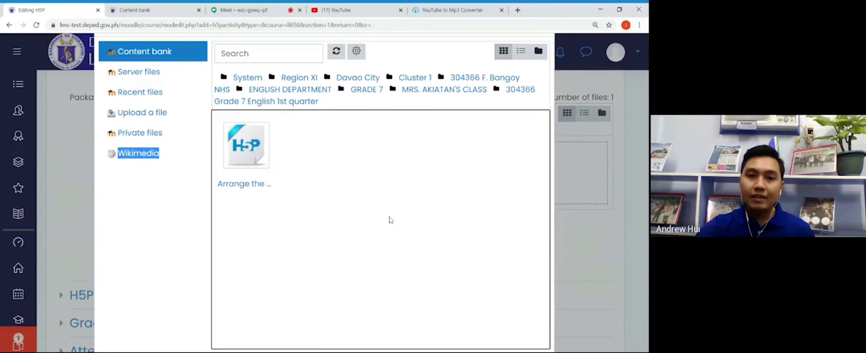
left_click(253, 155)
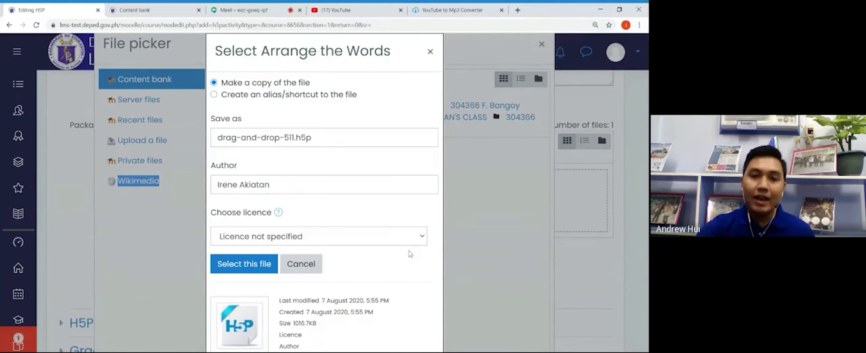
left_click(245, 264)
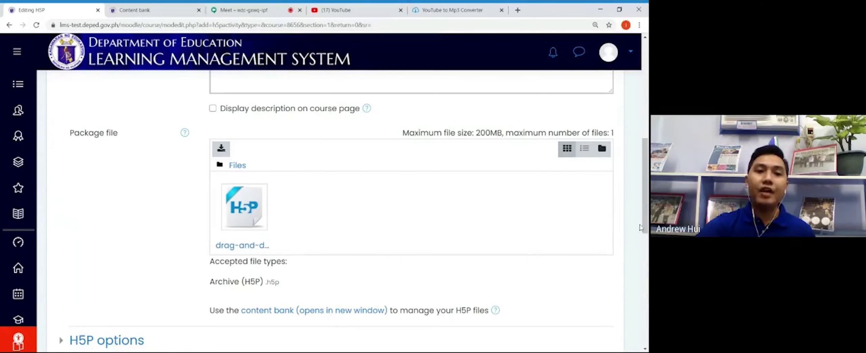
Step: Expand the Grade section to show Point grade type with a maximum grade of 100
left_click_drag(647, 227, 640, 295)
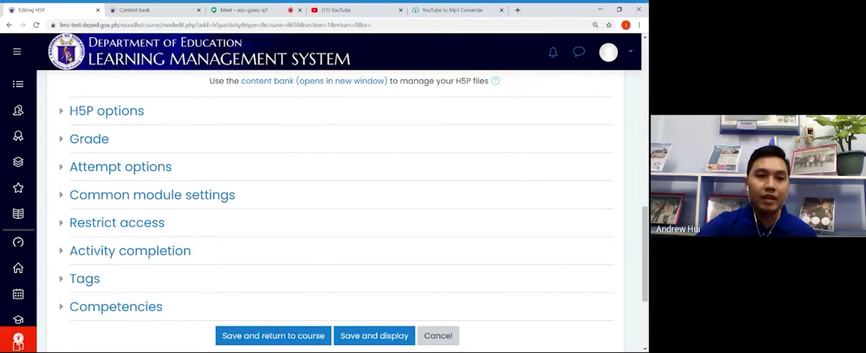
left_click(91, 140)
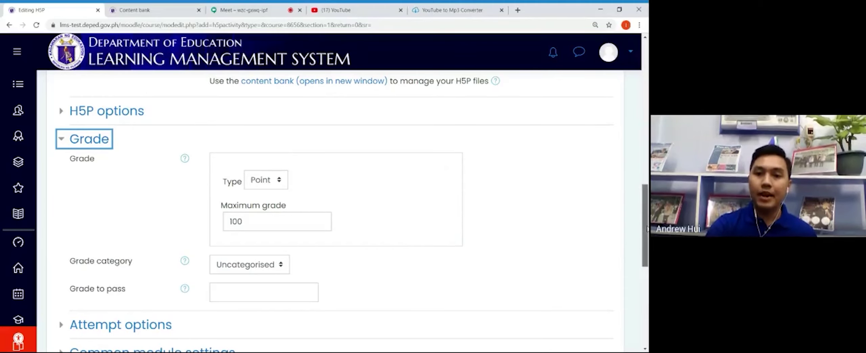
scroll(647, 229, "down", 2)
scroll(648, 229, "down", 3)
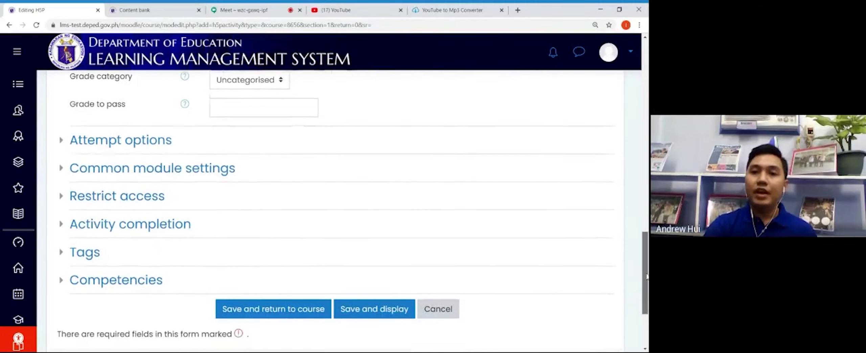
left_click_drag(647, 276, 647, 275)
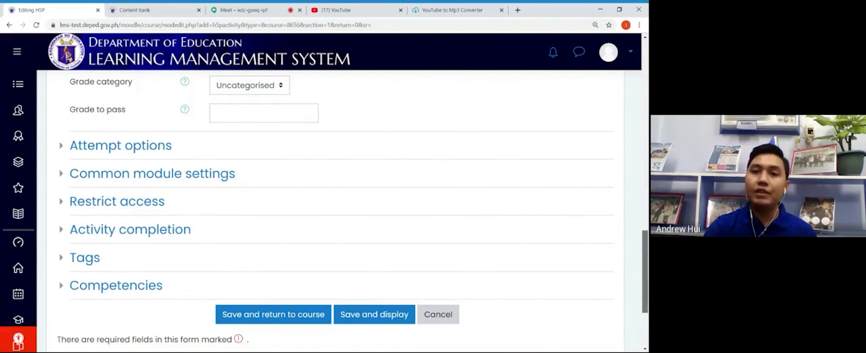
left_click_drag(647, 276, 647, 275)
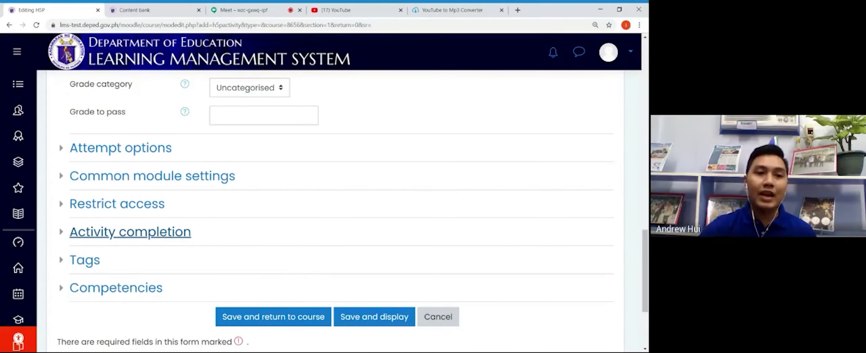
Step: Set completion to 'when conditions are met' with Require grade, then save and return to the course
left_click(76, 237)
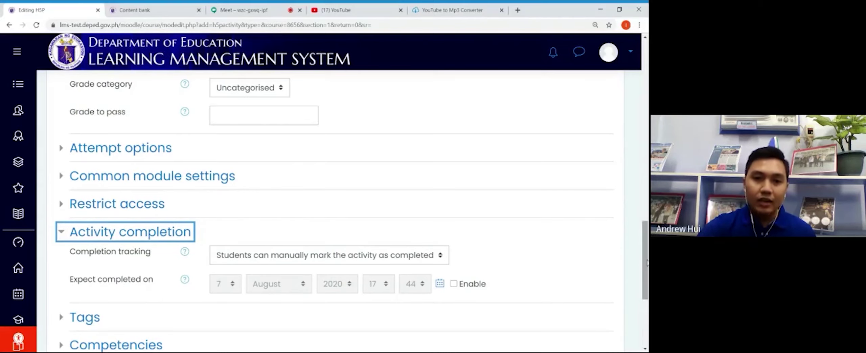
left_click_drag(648, 263, 647, 278)
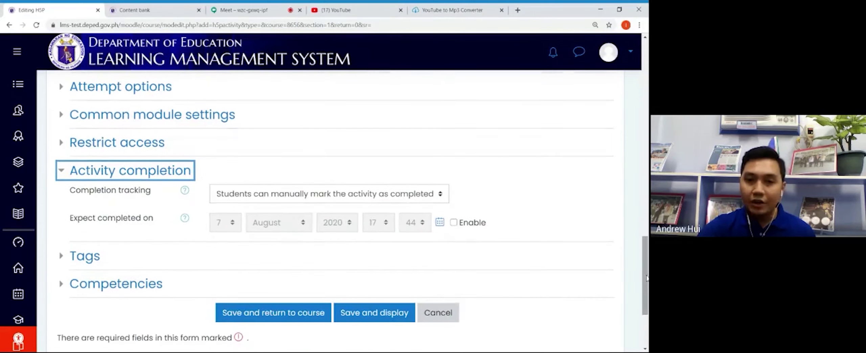
left_click(444, 198)
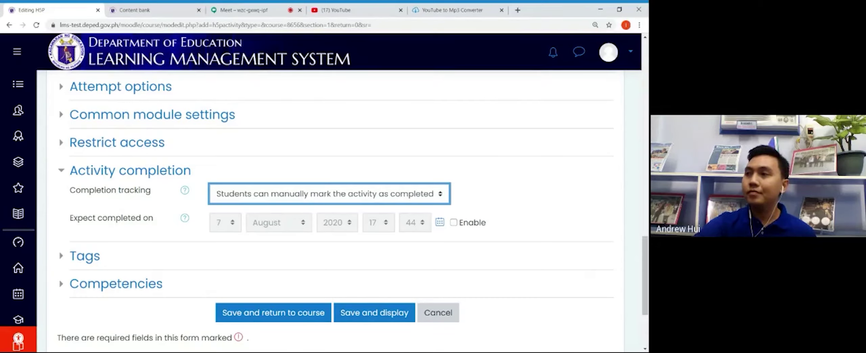
key("Down")
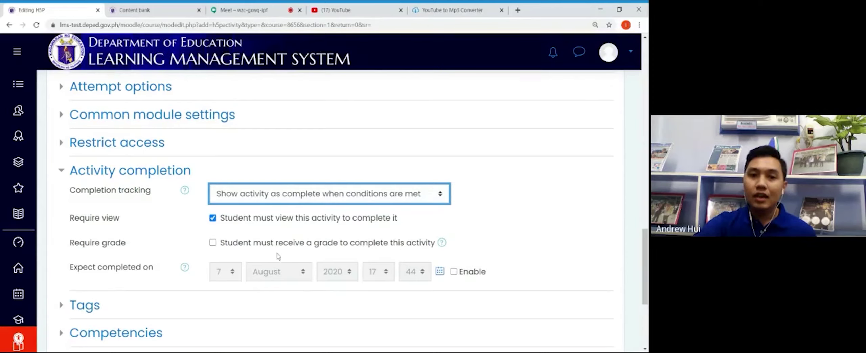
left_click(212, 242)
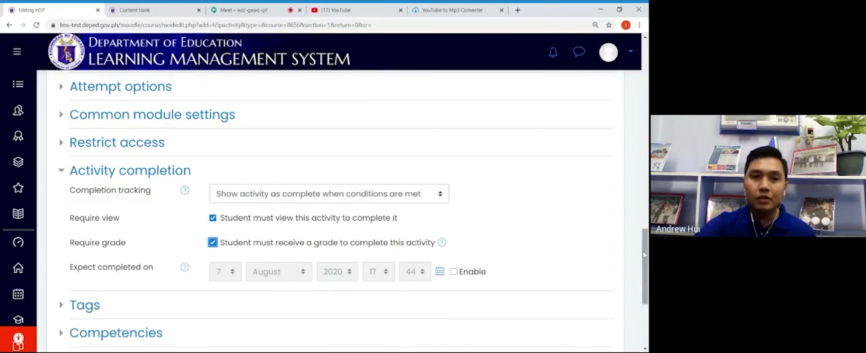
left_click_drag(646, 255, 646, 297)
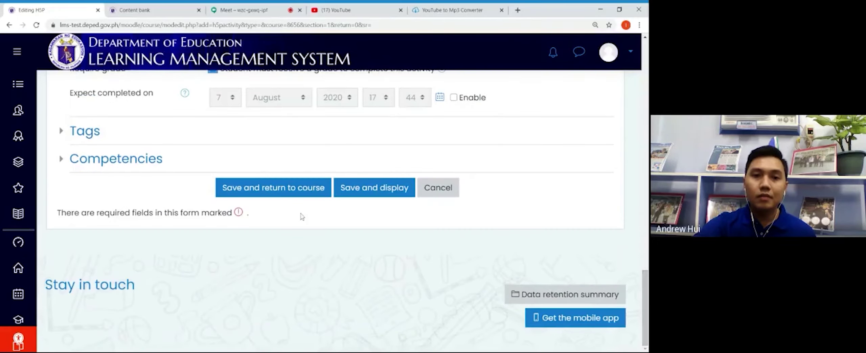
left_click(281, 188)
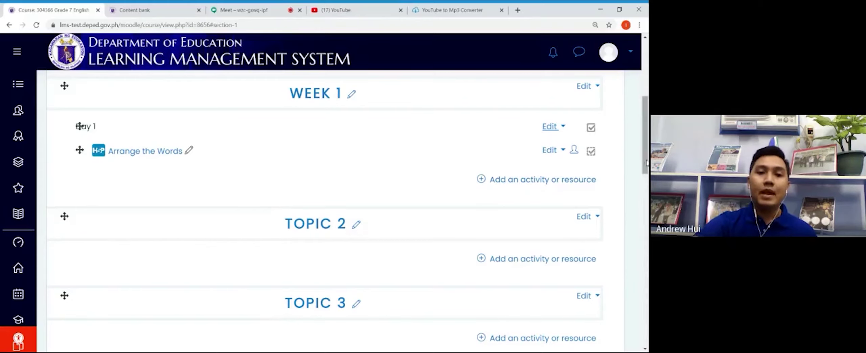
Step: Add a new File resource to Week 1 from the activity chooser
left_click_drag(647, 162, 647, 127)
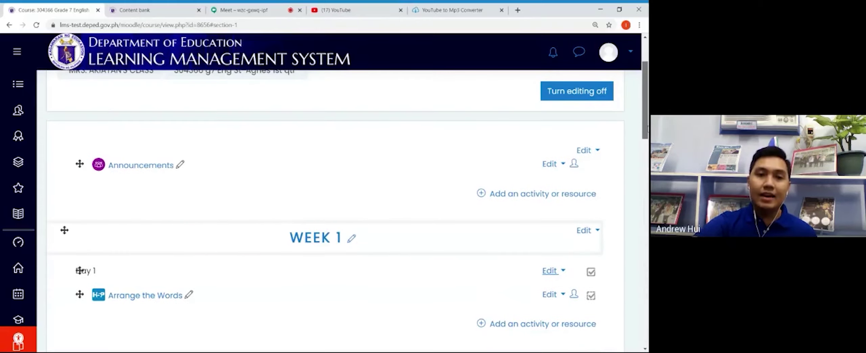
scroll(542, 169, "down", 5)
left_click(544, 165)
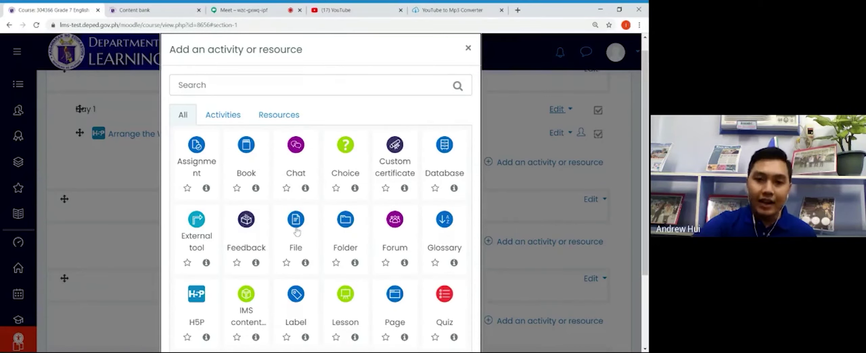
left_click(297, 231)
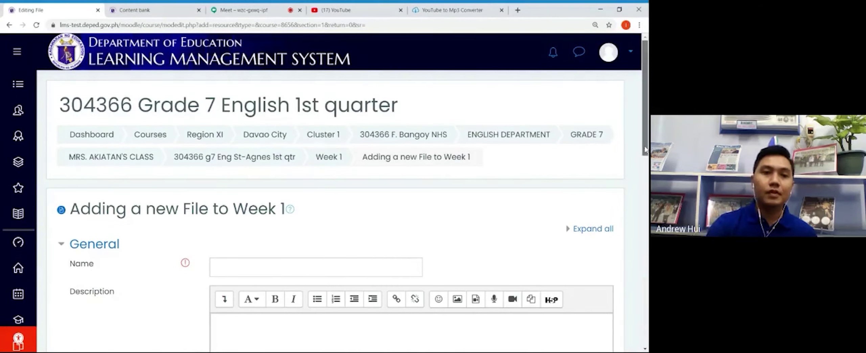
Step: Name the file 'While on a Break', describe it 'Read the dialogue.', and display the description on the course page
scroll(379, 205, "down", 3)
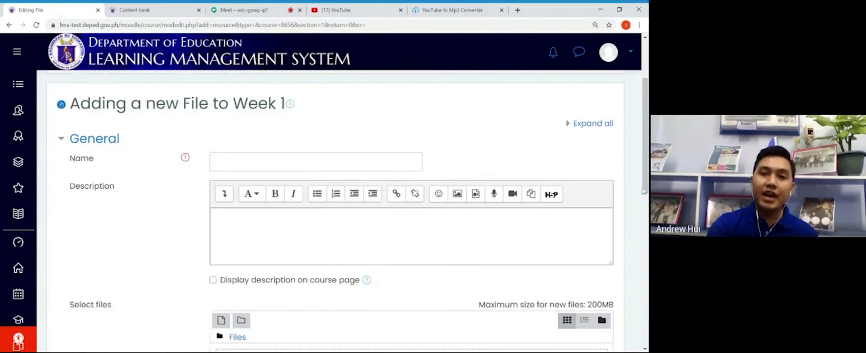
left_click(258, 162)
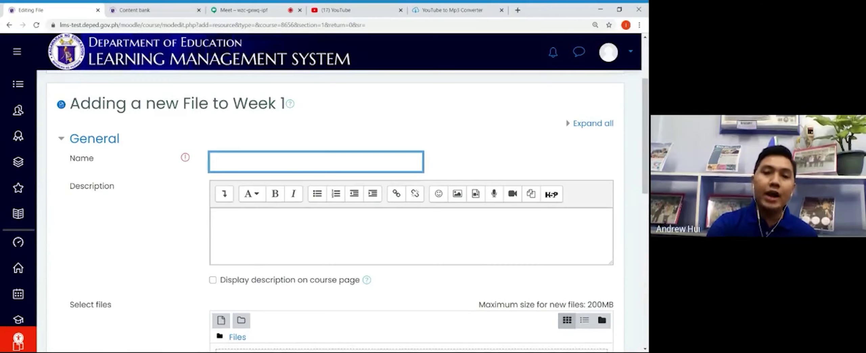
type("While o")
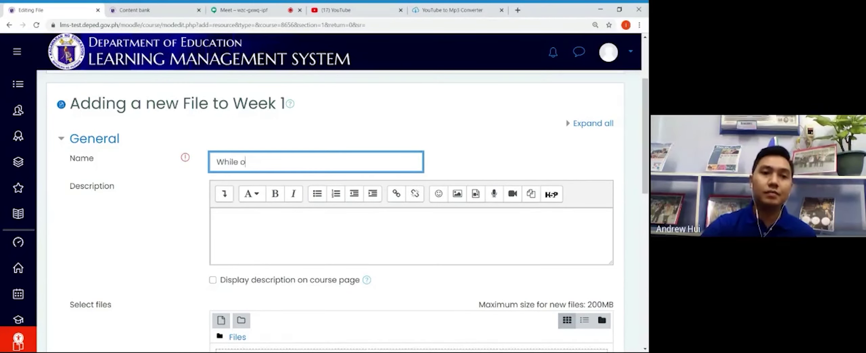
type("n a Break")
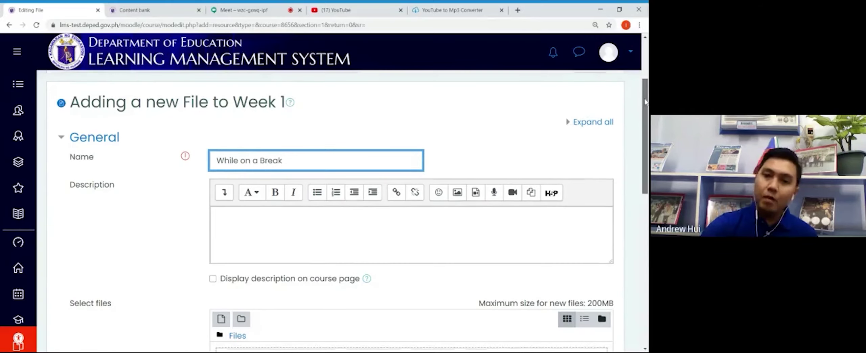
scroll(646, 100, "down", 2)
left_click(309, 163)
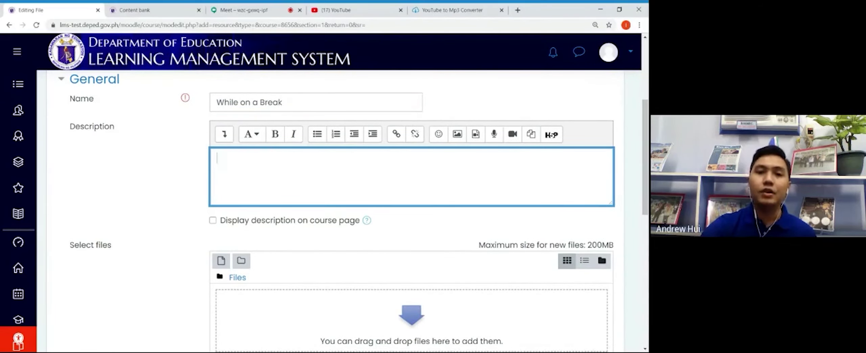
type("Read the dia")
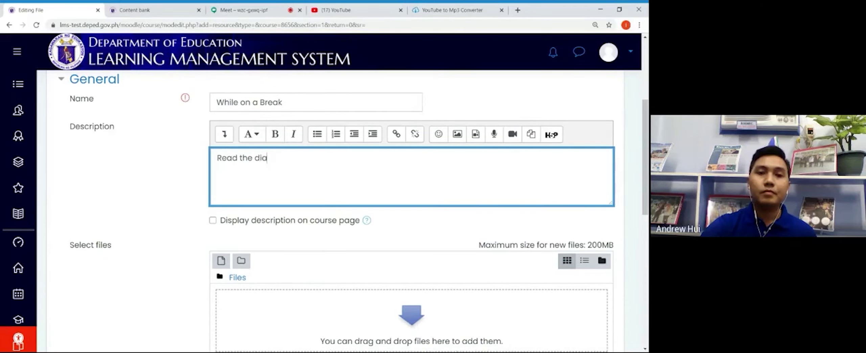
type("logue.")
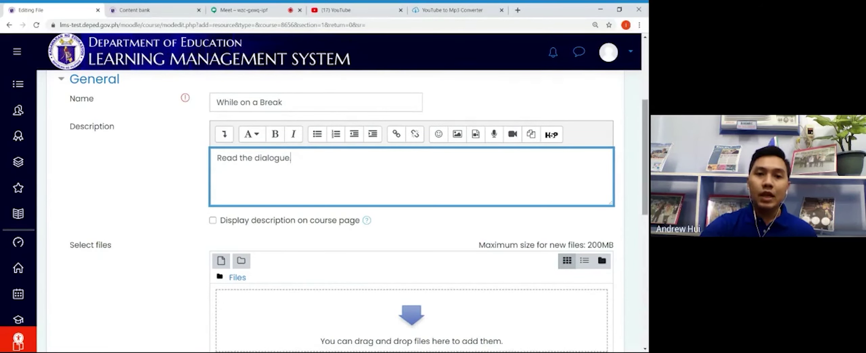
mouse_move(647, 128)
left_mouse_down()
mouse_move(648, 164)
mouse_move(648, 132)
left_mouse_up()
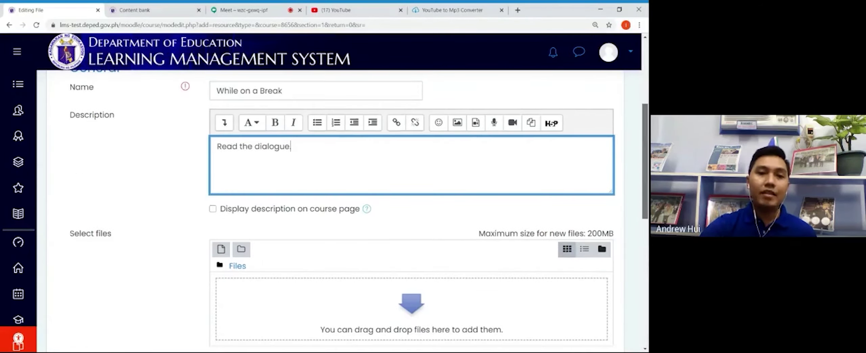
type(".")
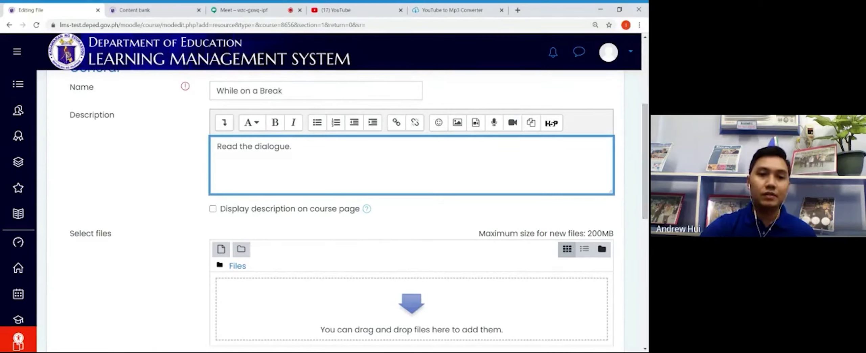
left_click(219, 212)
left_click(214, 210)
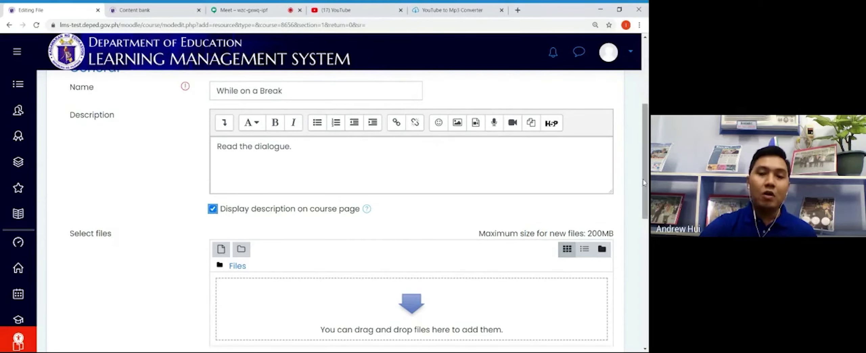
left_click_drag(646, 182, 639, 216)
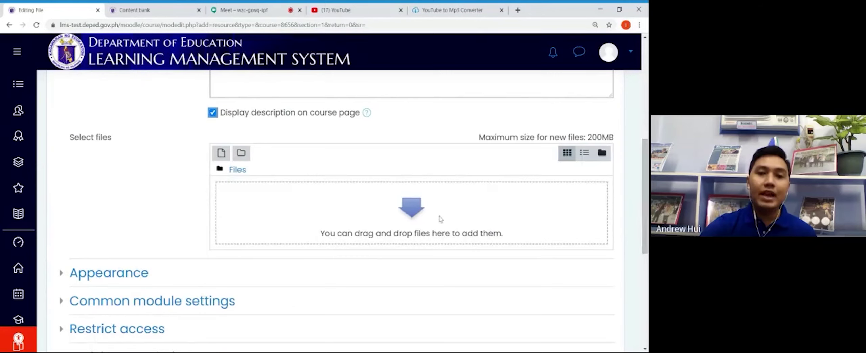
Step: Upload What's In.docx.pdf from the computer into the resource's Select files area
left_click(407, 216)
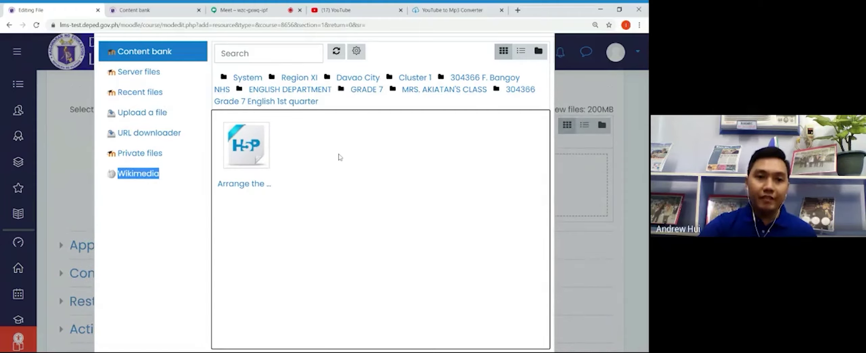
left_click(152, 115)
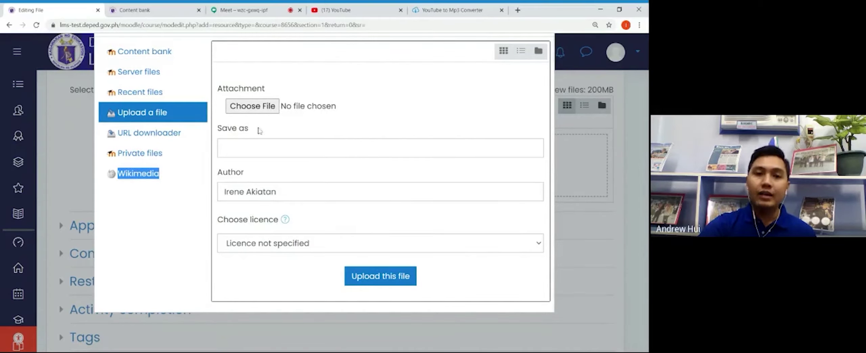
left_click(255, 112)
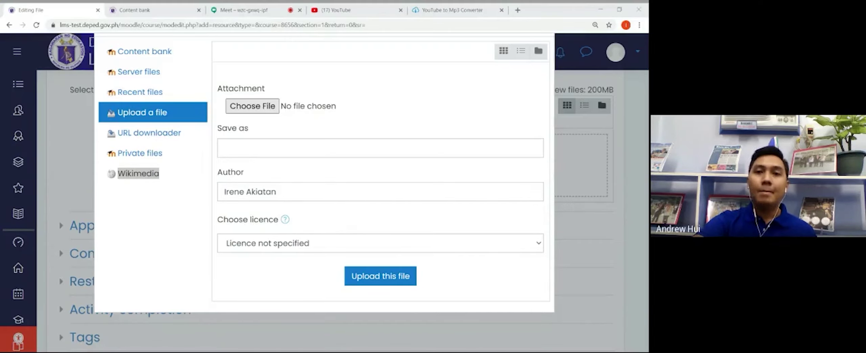
key("Return")
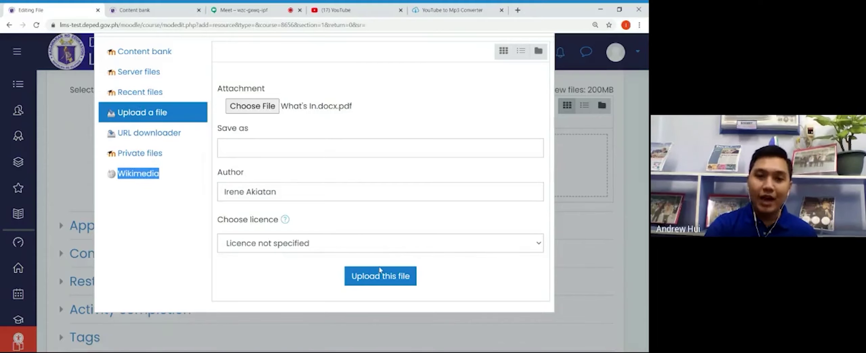
left_click(381, 280)
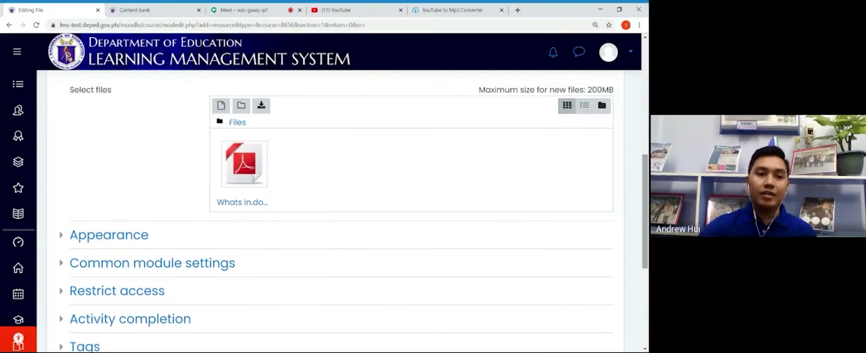
Step: Set completion to 'when conditions are met' with Require view, then save While on a Break into Week 1
scroll(339, 210, "down", 4)
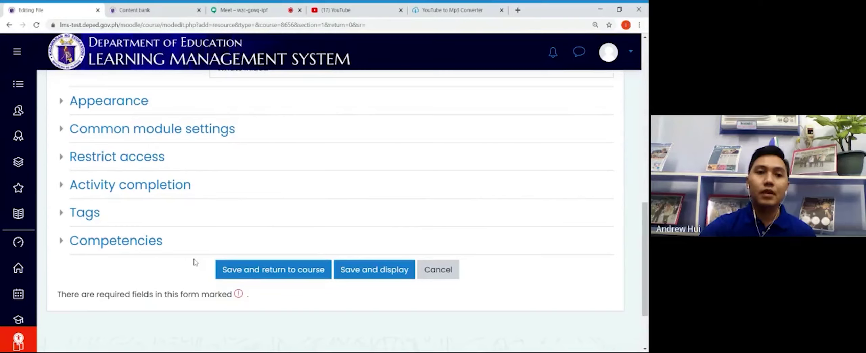
left_click(77, 190)
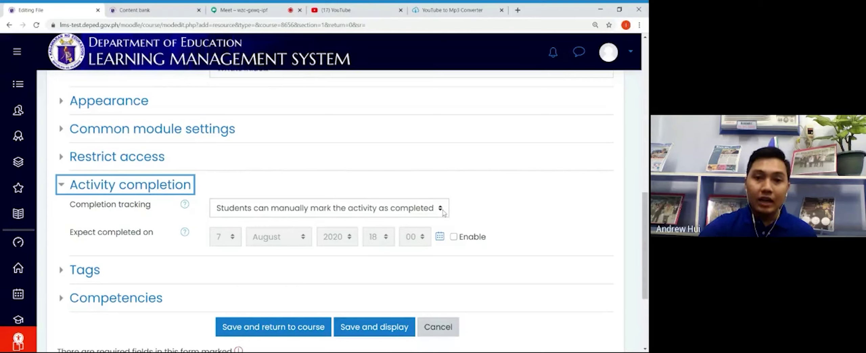
left_click(443, 210)
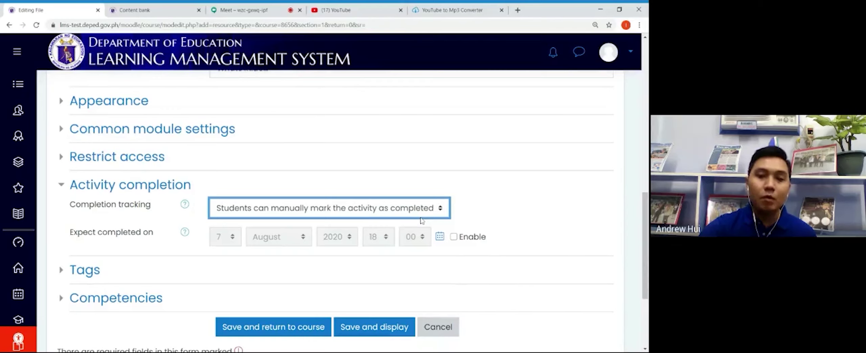
key("Down")
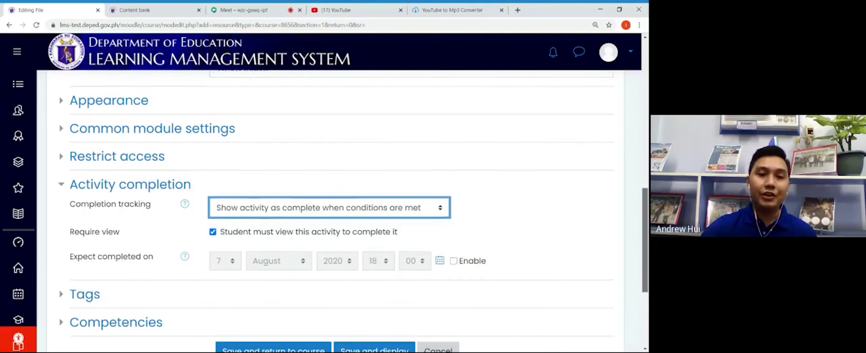
scroll(316, 257, "down", 3)
left_click(316, 257)
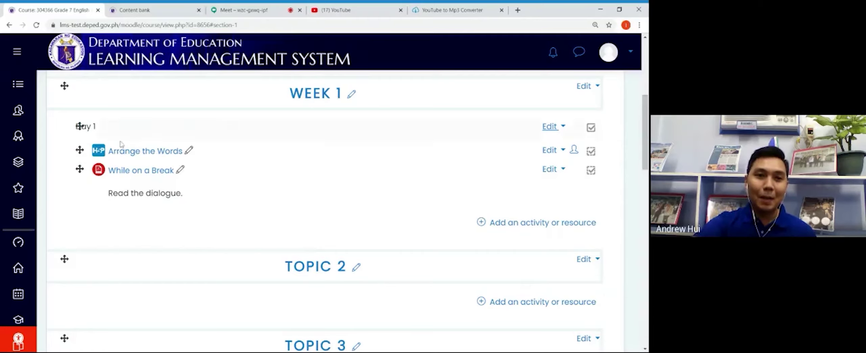
left_click(140, 171)
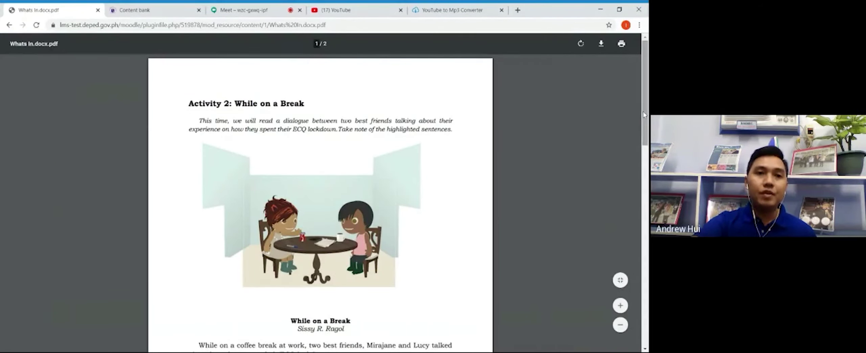
left_click_drag(647, 117, 645, 193)
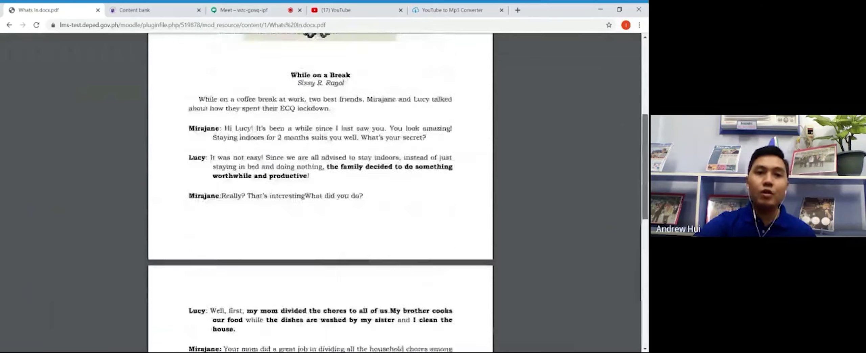
scroll(320, 193, "up", 7)
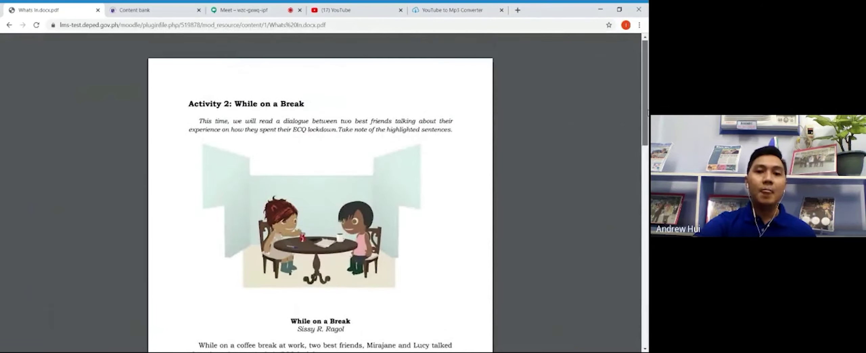
mouse_move(646, 115)
left_mouse_down()
mouse_move(644, 191)
mouse_move(644, 115)
left_mouse_up()
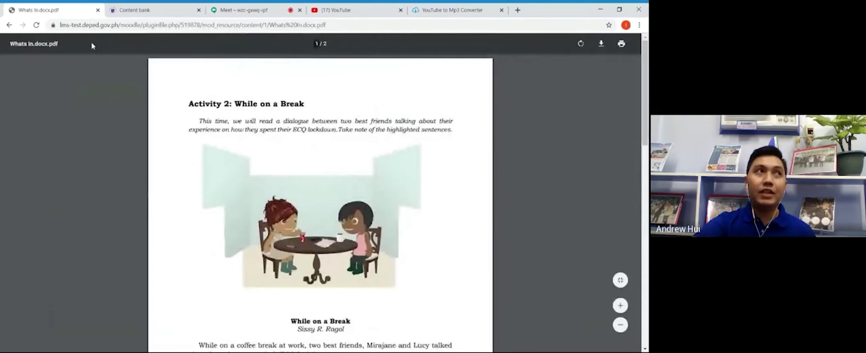
left_click(10, 25)
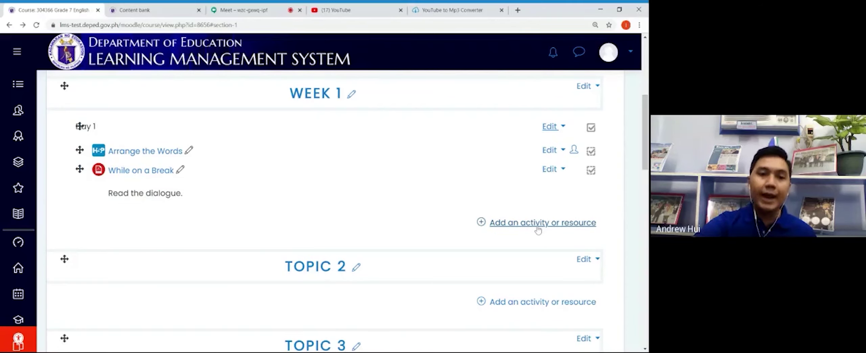
Step: Add an H5P activity to Week 1 and name it 'Watch a Video'
left_click(537, 229)
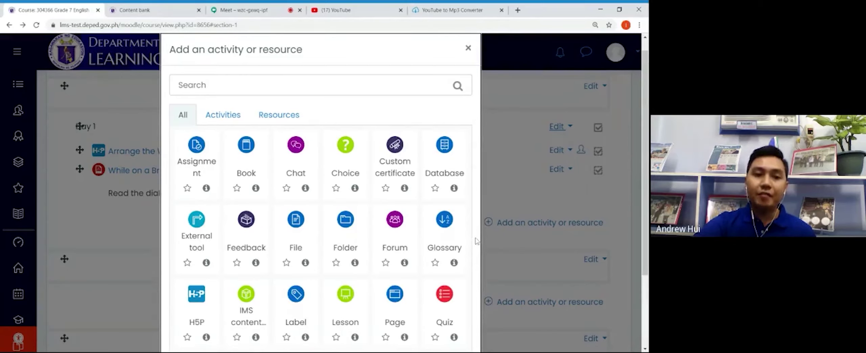
left_click(189, 303)
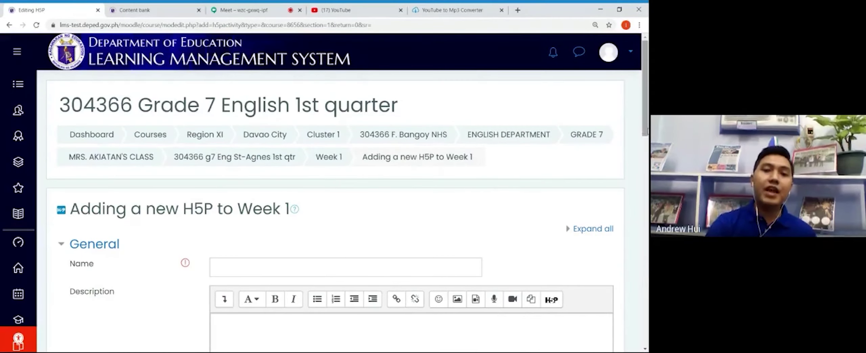
left_click_drag(645, 125, 648, 160)
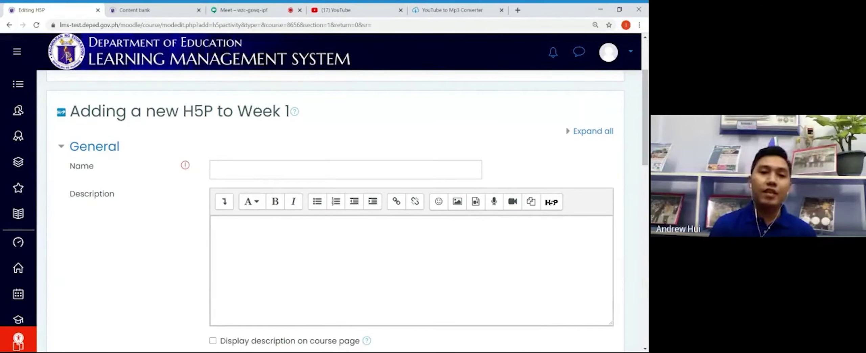
left_click(345, 169)
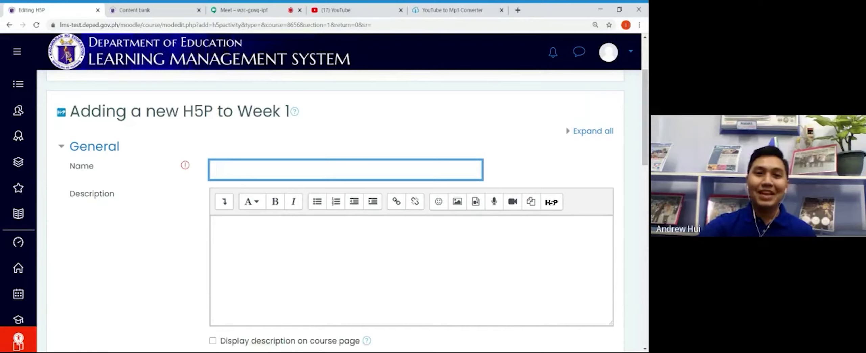
type("While on")
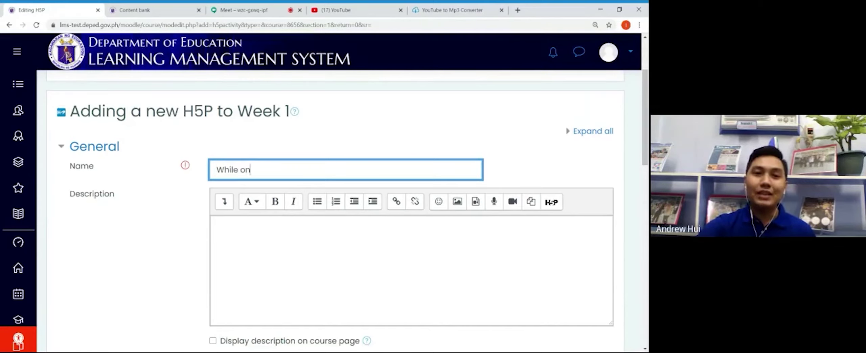
key("ctrl+a")
key("BackSpace")
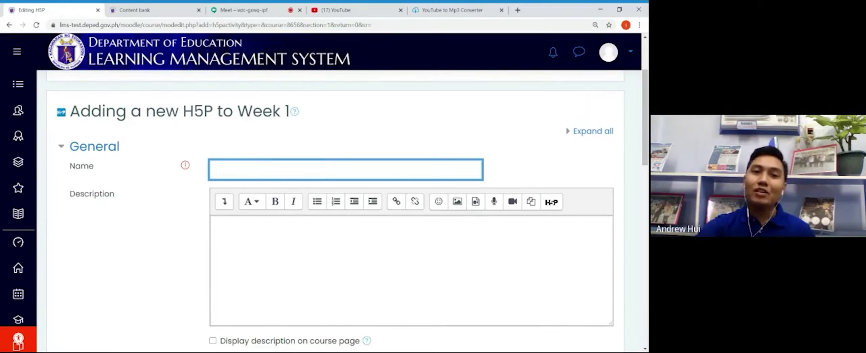
type("Wto")
key("BackSpace")
key("BackSpace")
type("a")
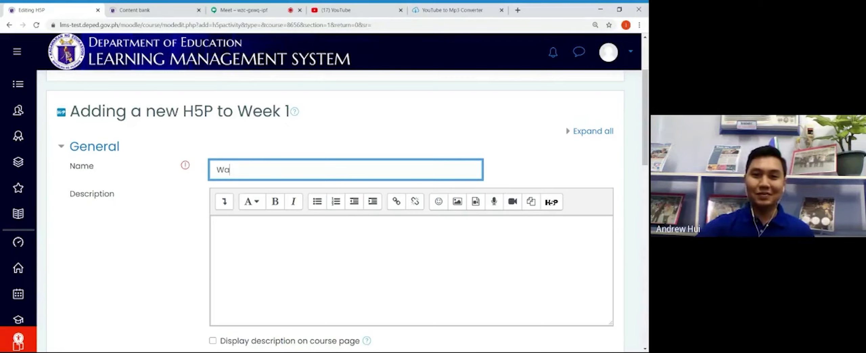
type("tch a ")
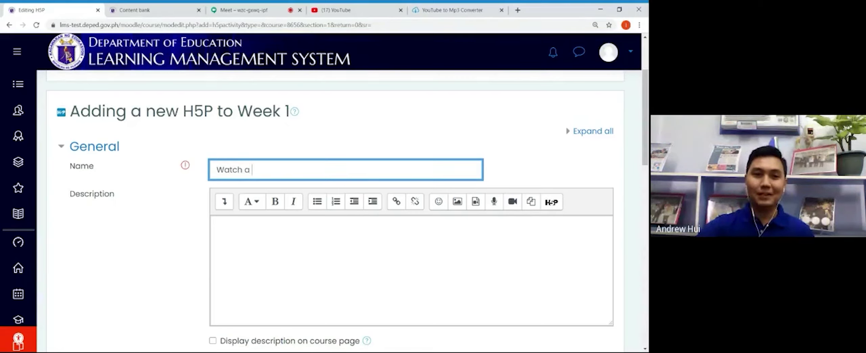
type("Video")
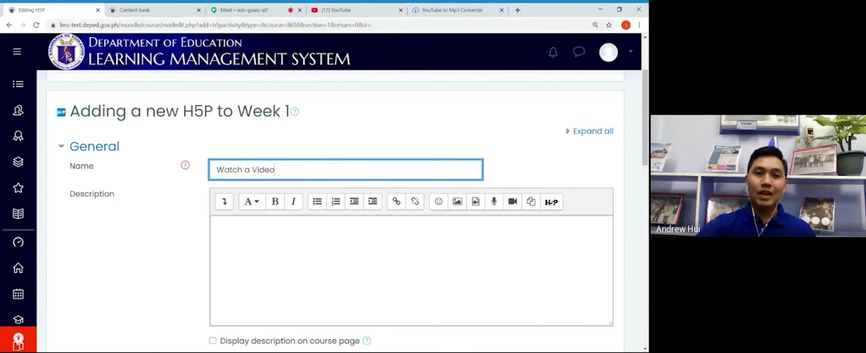
Step: Describe it 'Watch a video and answer the questions.' and display the description on the course page
scroll(335, 210, "down", 1)
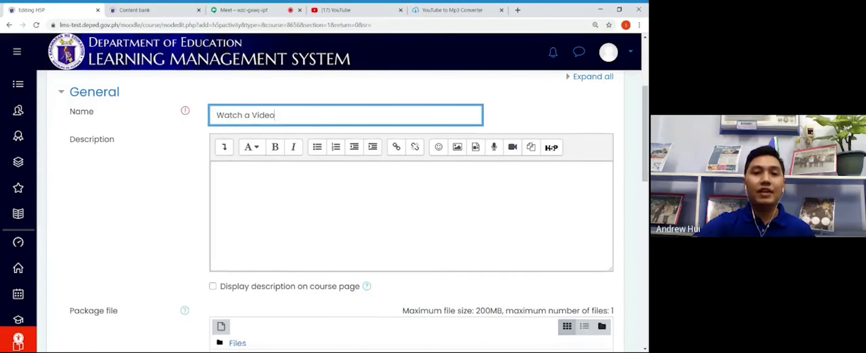
left_click(217, 237)
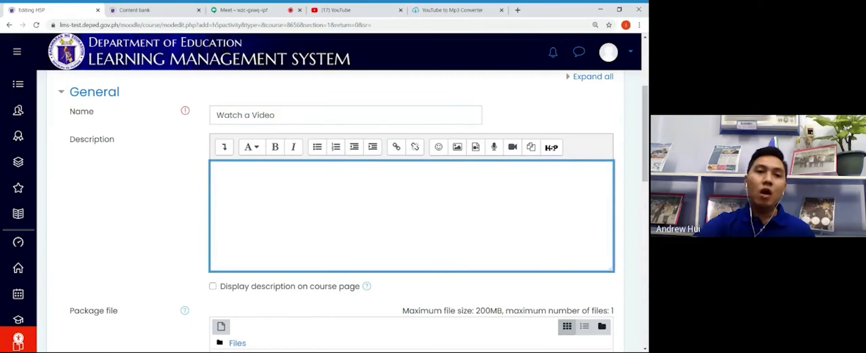
type("Watch a v")
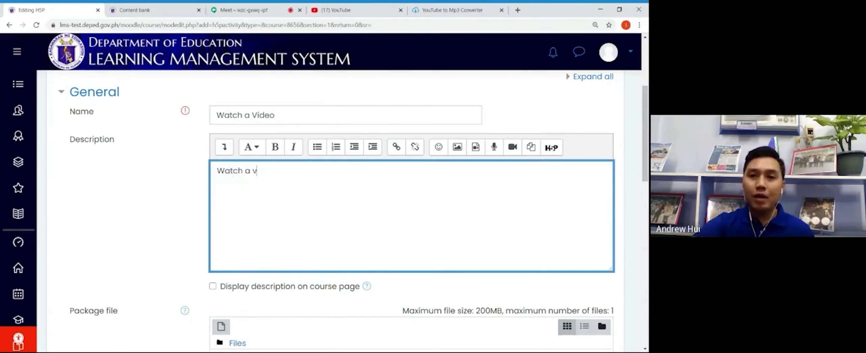
type("ideo and ans")
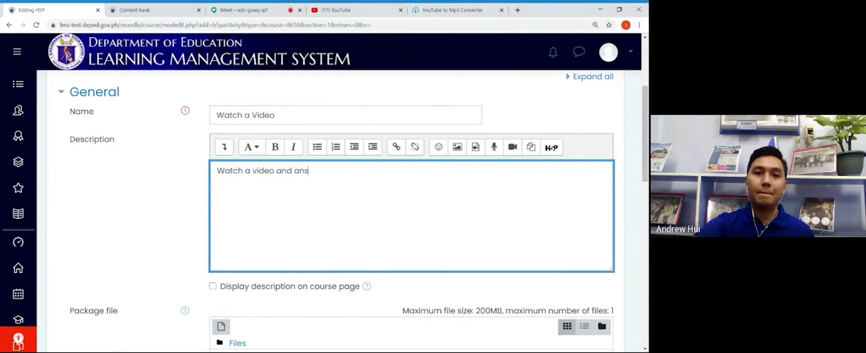
type("wer the question")
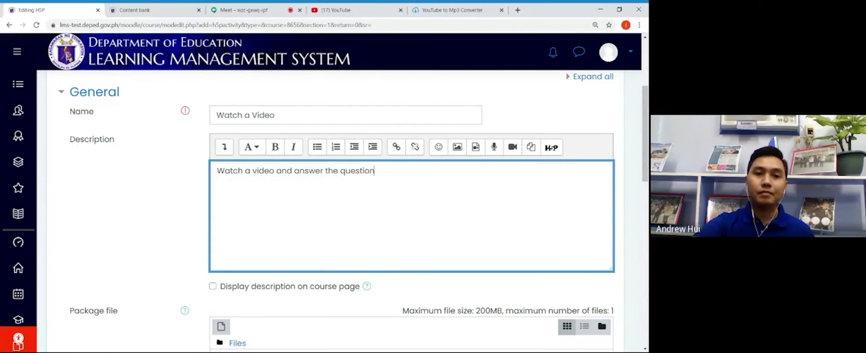
type("s.")
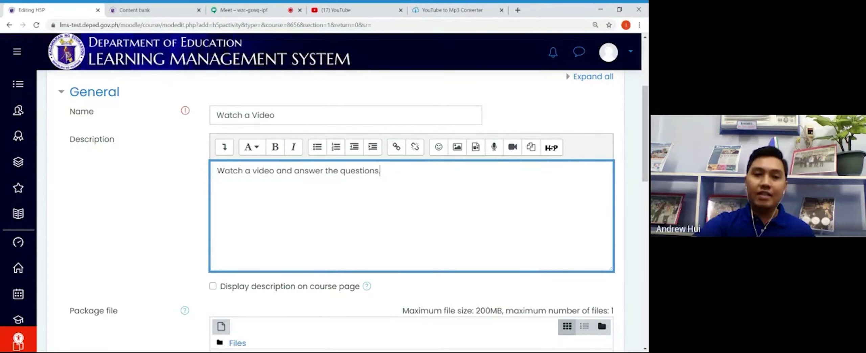
scroll(646, 136, "down", 3)
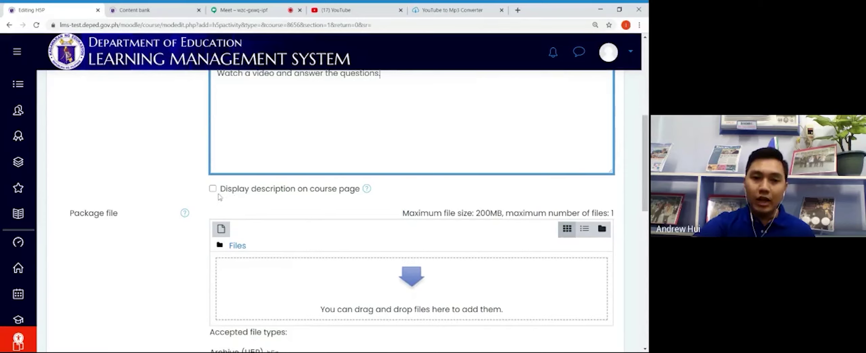
left_click(214, 189)
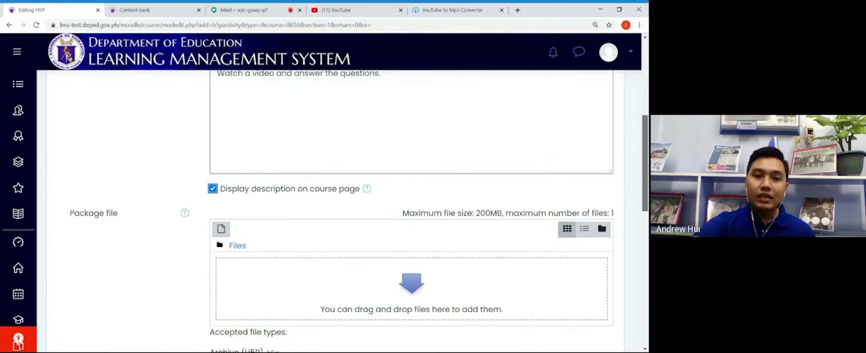
scroll(634, 263, "down", 5)
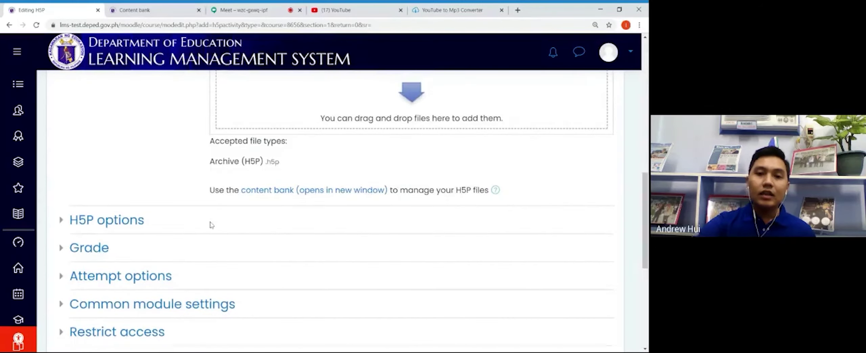
left_click(272, 193)
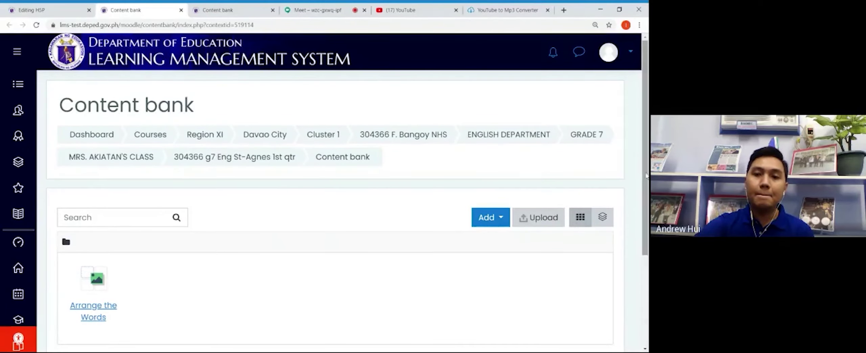
Step: Create a new Interactive Video item from the content bank's H5P content type list
scroll(646, 174, "down", 2)
scroll(347, 213, "down", 1)
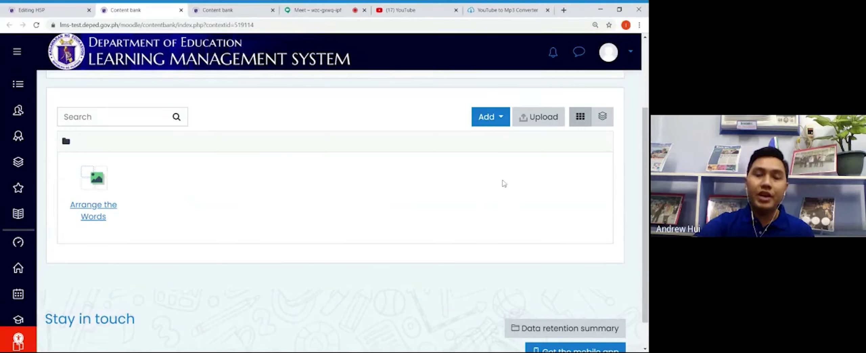
left_click(504, 122)
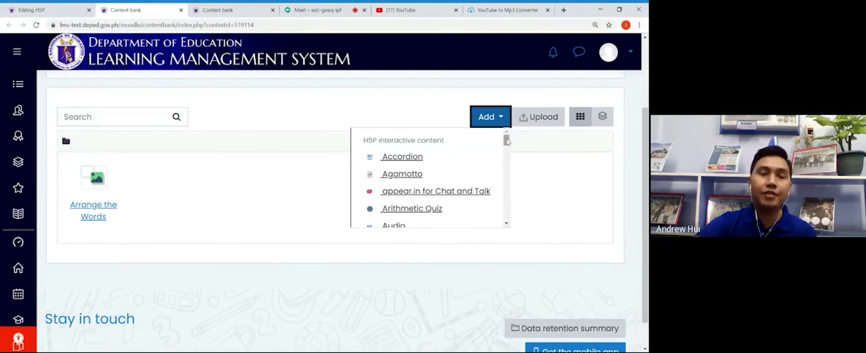
scroll(507, 145, "down", 1)
left_click_drag(509, 147, 511, 196)
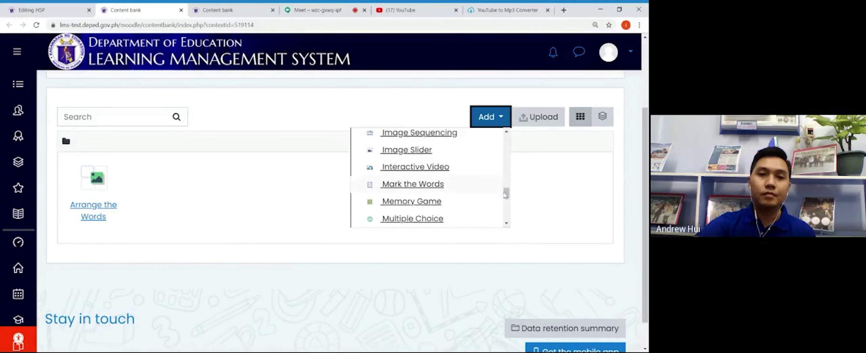
left_click(430, 172)
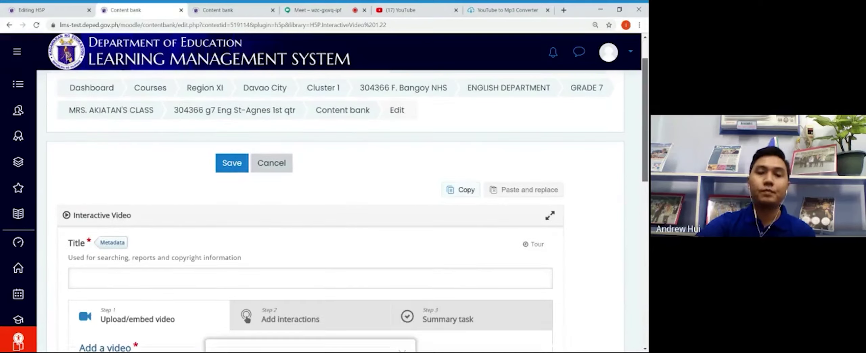
Step: Dismiss the Interactive Video editor's tour popup
scroll(647, 133, "down", 5)
scroll(647, 134, "down", 1)
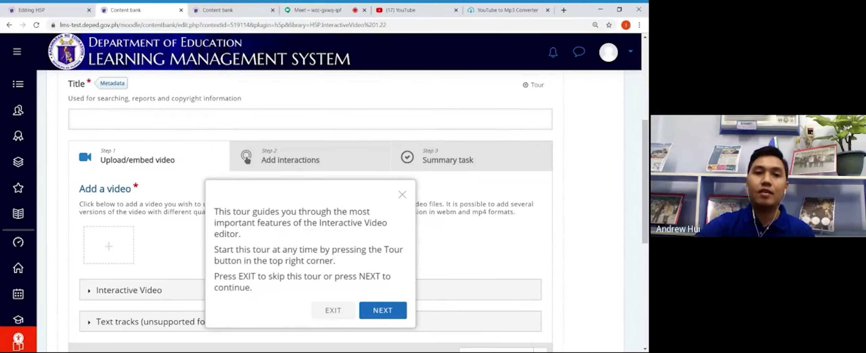
left_click(403, 195)
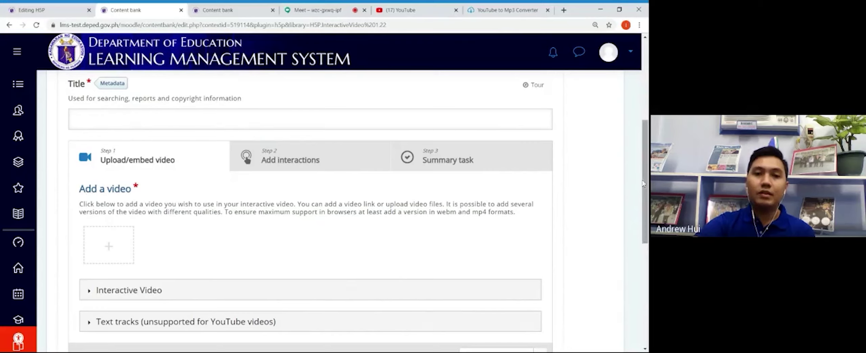
Step: Open the add-video dialog, then switch over to the YouTube browser tab
left_click_drag(646, 183, 647, 190)
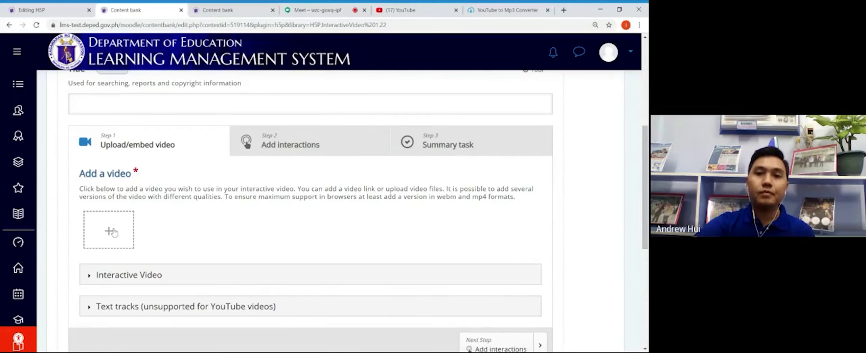
left_click(114, 232)
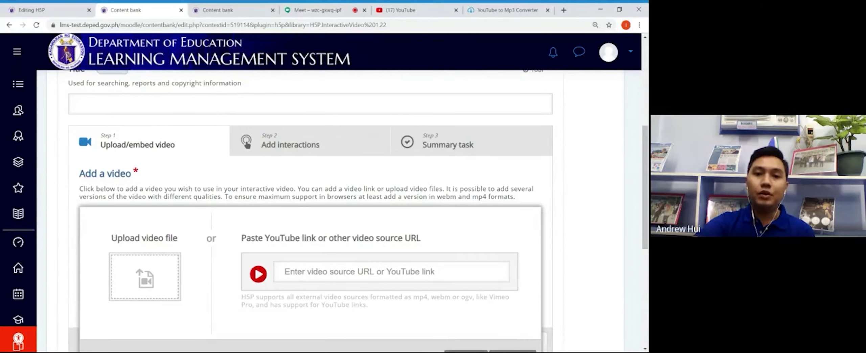
left_click_drag(647, 194, 647, 232)
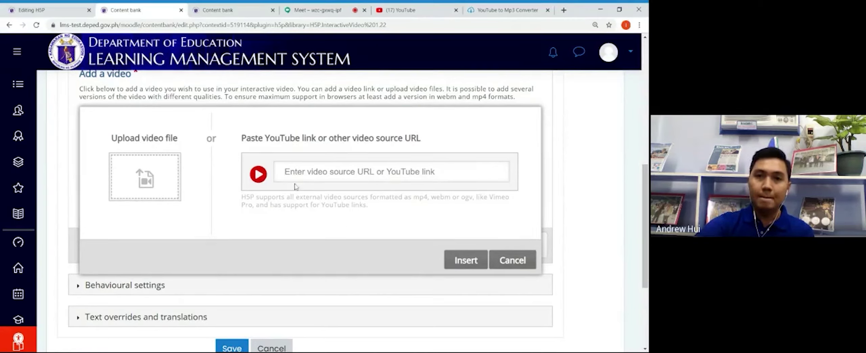
left_click(397, 8)
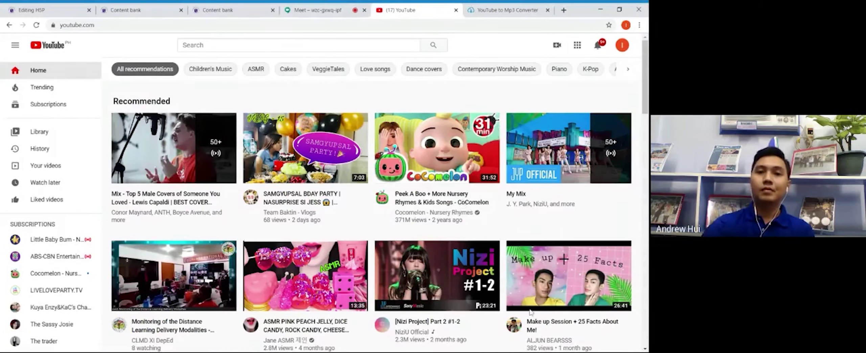
left_click(317, 10)
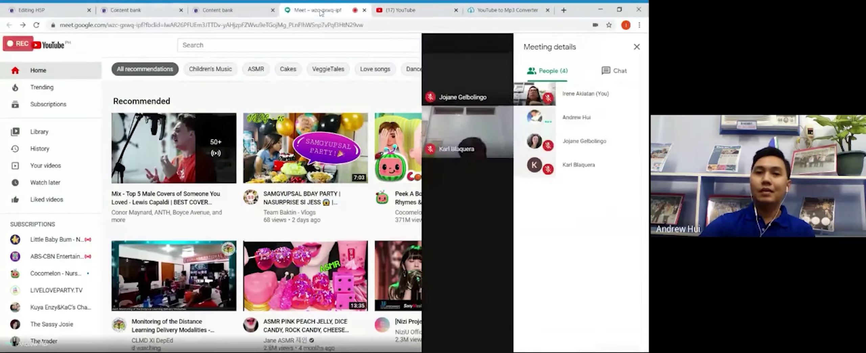
left_click(455, 325)
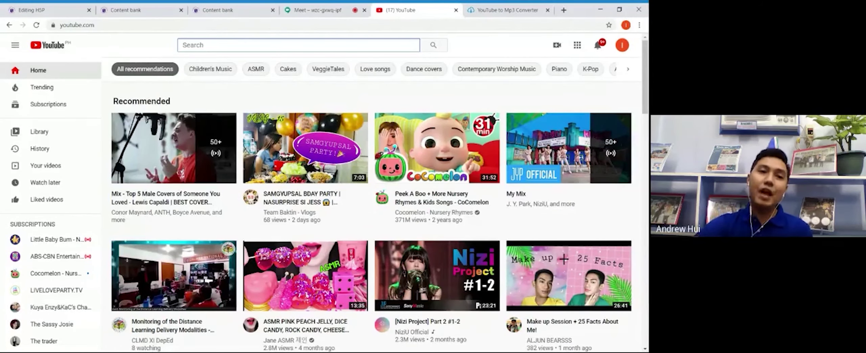
Step: Search YouTube for 'active and passive voice' and open the 'Active and Passive Voice' video
type("ac")
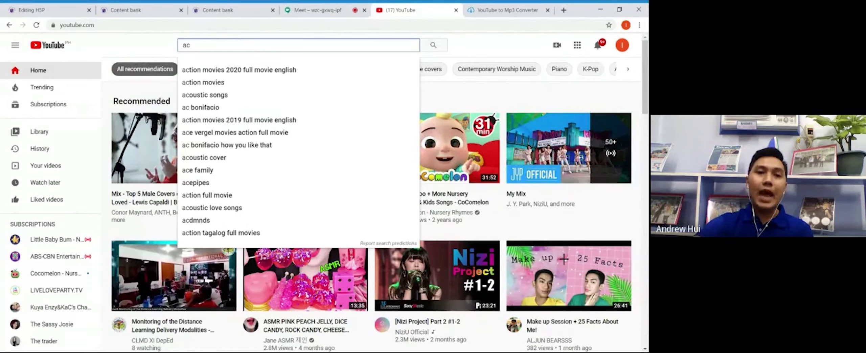
type("tive and p")
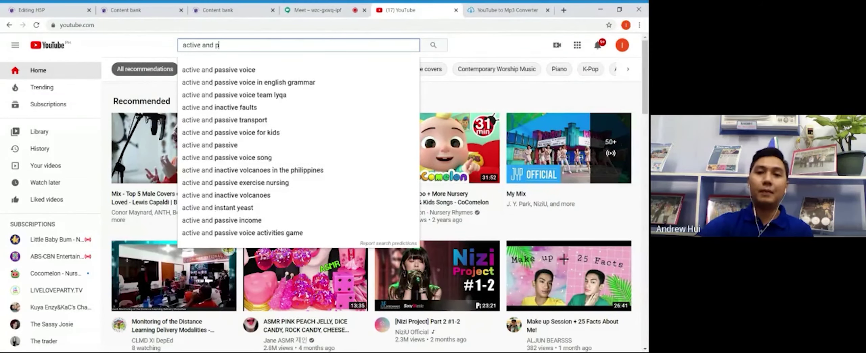
type("assive voice")
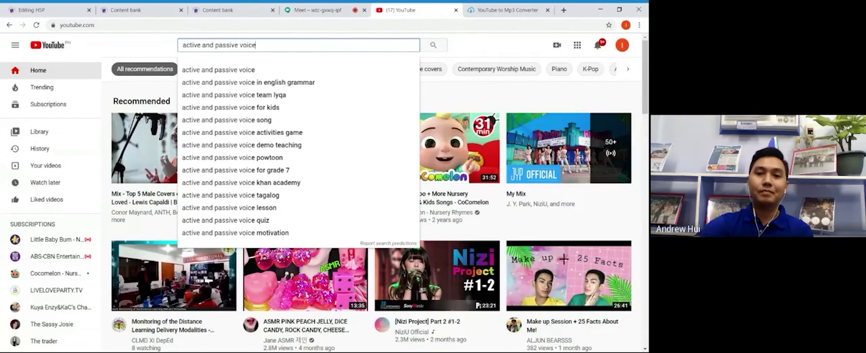
key("Return")
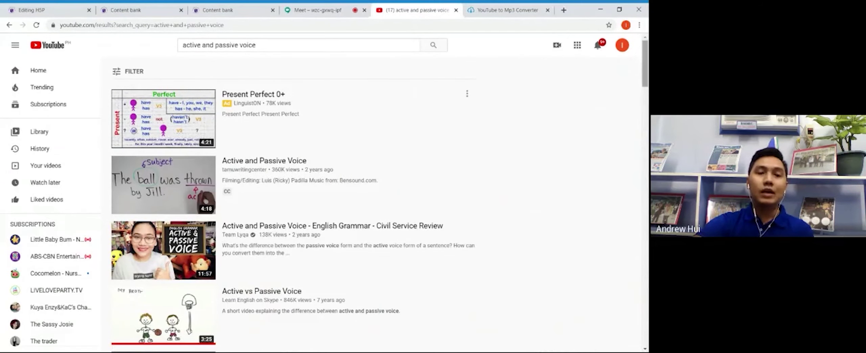
mouse_move(647, 82)
left_mouse_down()
mouse_move(647, 93)
mouse_move(647, 81)
left_mouse_up()
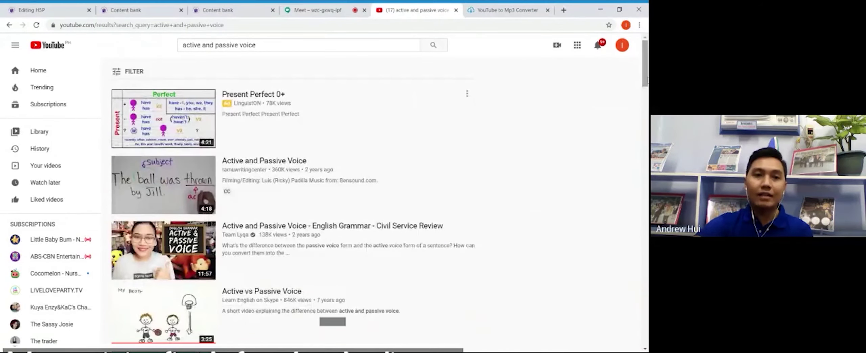
mouse_move(213, 197)
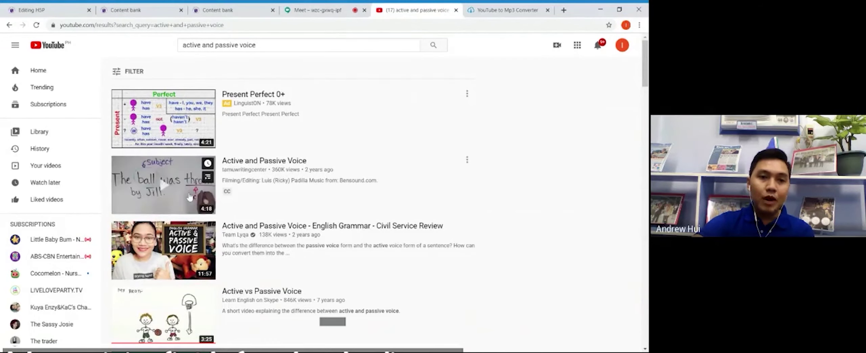
left_click(166, 201)
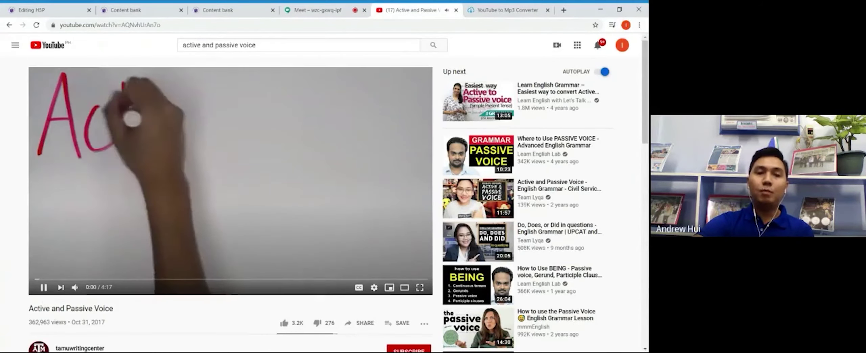
Step: Pause the Active and Passive Voice video, select its URL, and go to the YouTube to Mp3 Converter
left_click(44, 287)
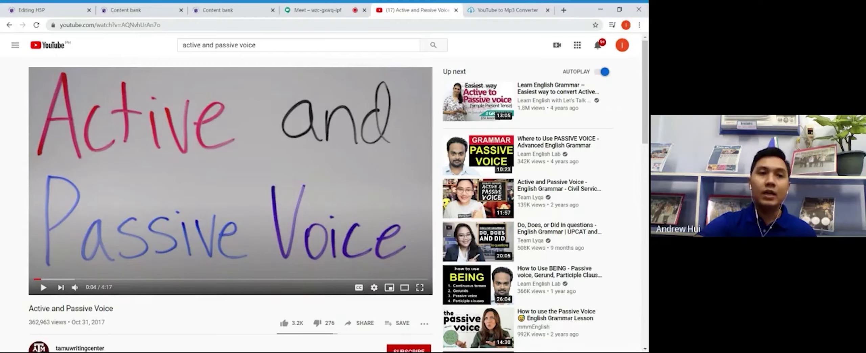
left_click_drag(161, 25, 53, 27)
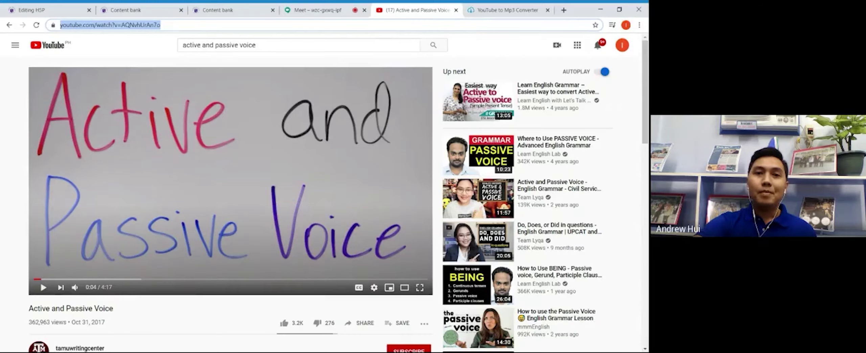
left_click(502, 13)
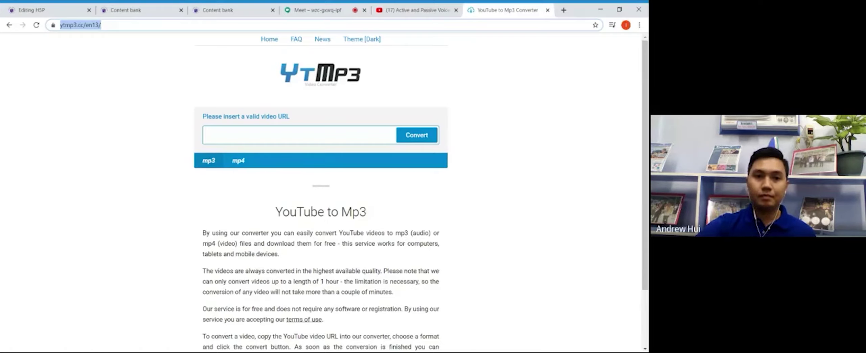
Step: Choose mp4 as the YTMP3 output format and select the YouTube video's full web address
left_click(238, 162)
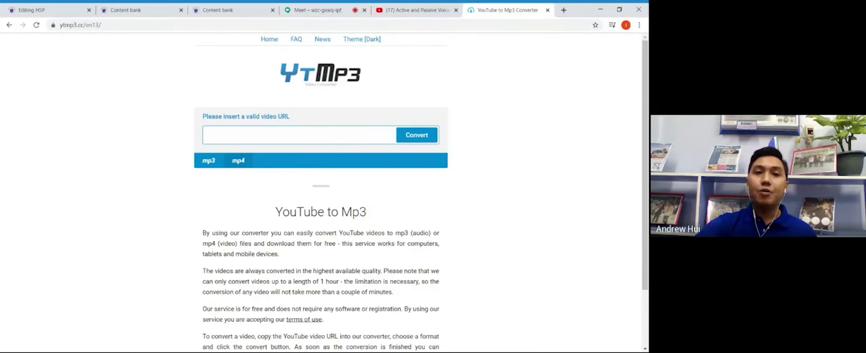
left_click(301, 135)
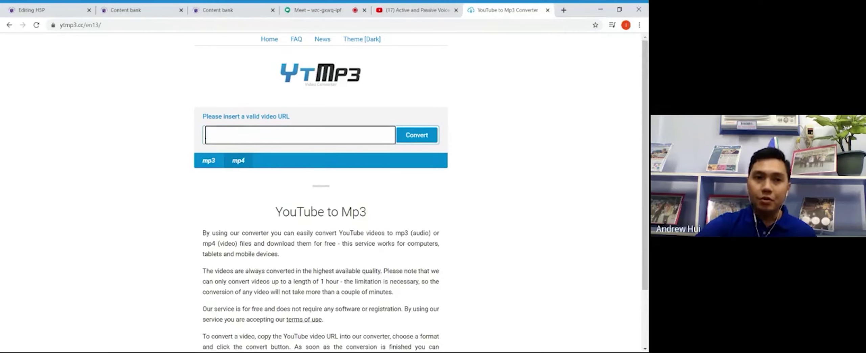
left_click(410, 7)
left_click(194, 25)
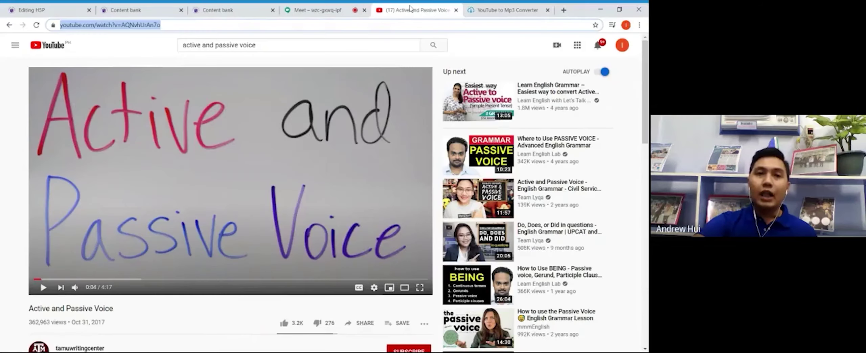
left_click(193, 25)
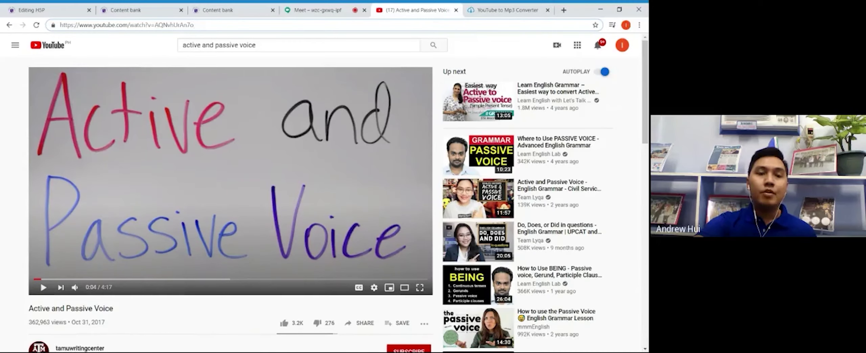
left_click_drag(195, 25, 56, 27)
key("ctrl+c")
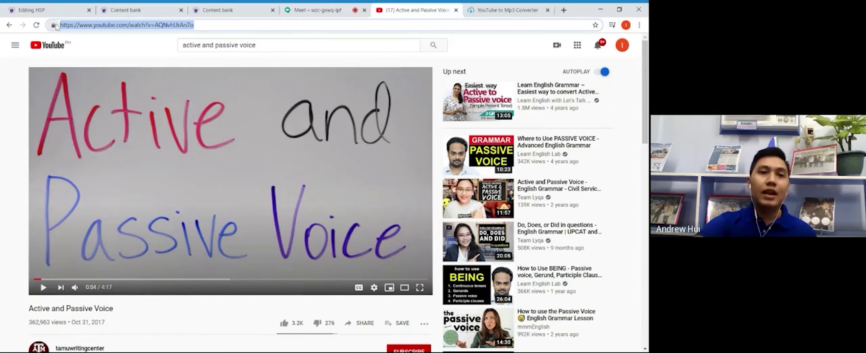
Step: Paste the Active and Passive Voice link into YTMP3 and start the mp4 conversion
left_click(493, 10)
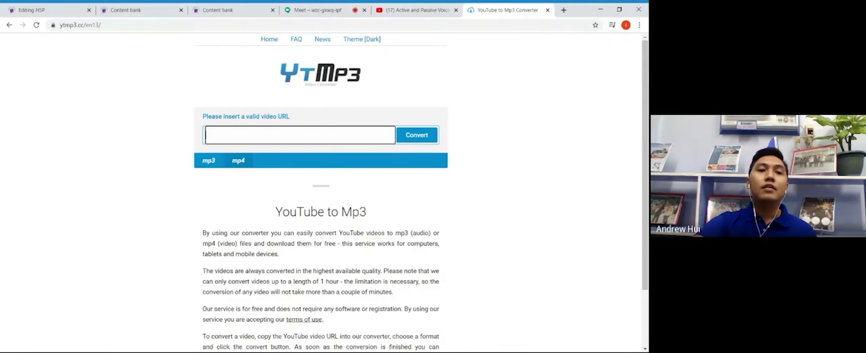
key("ctrl+v")
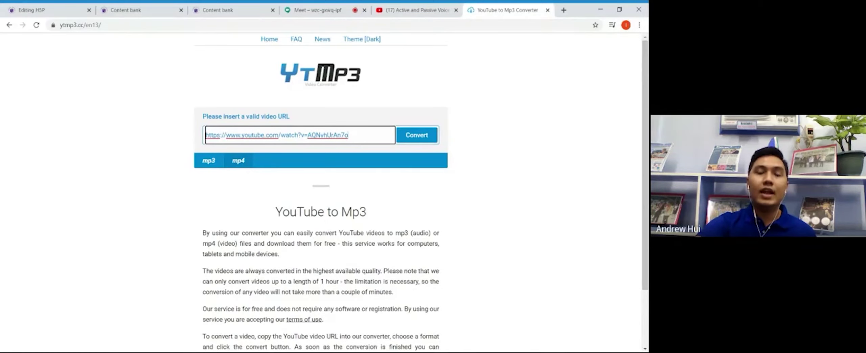
left_click(416, 134)
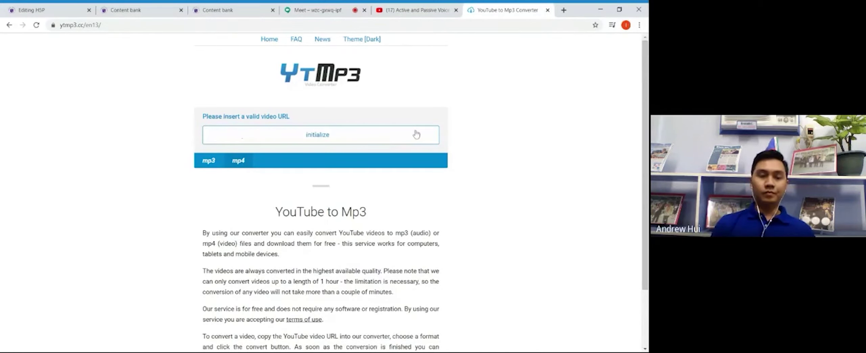
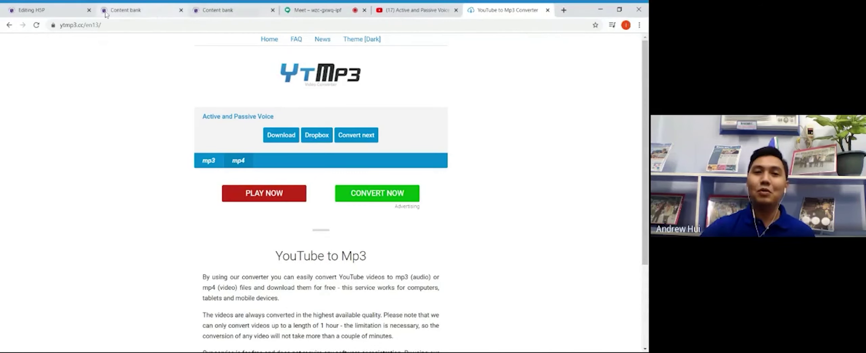
Step: Leave YTMP3 and switch back to the LMS Editing H5P page
left_click(66, 13)
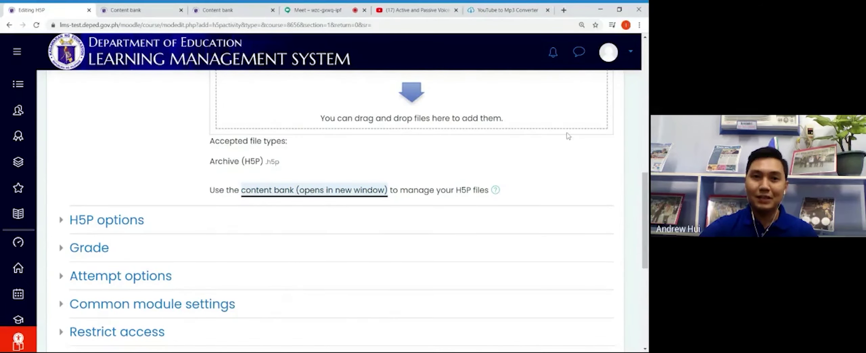
Step: Check the Active and Passive Voice video on YouTube, then return to the H5P form
left_click_drag(646, 184, 646, 103)
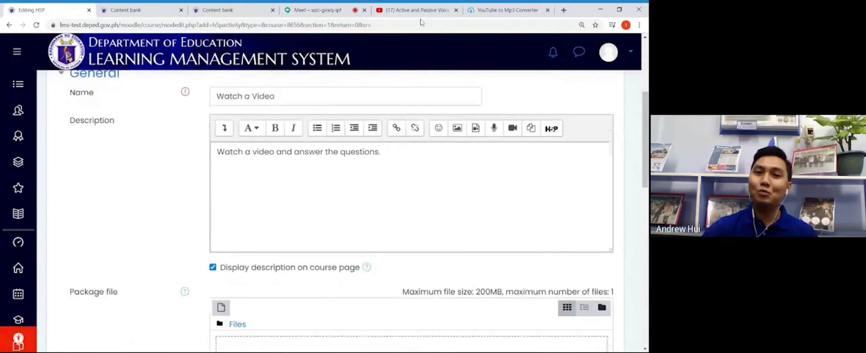
left_click(418, 10)
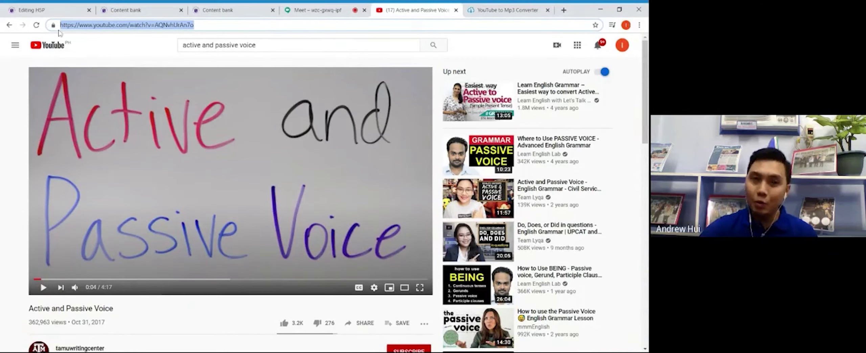
left_click(56, 15)
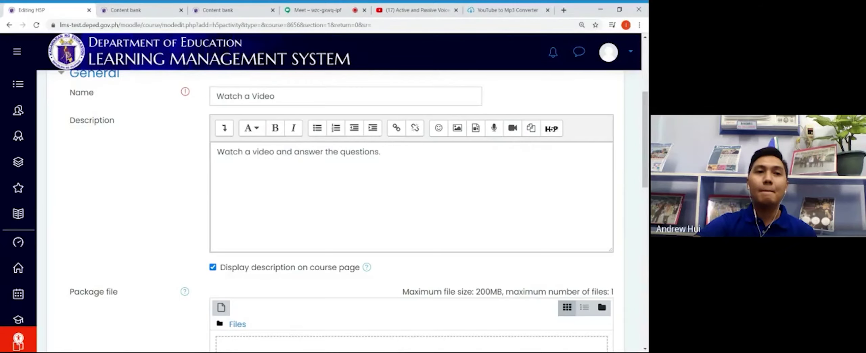
Step: Open the content bank's Interactive Video editor at its add-a-video dialog
scroll(202, 99, "up", 3)
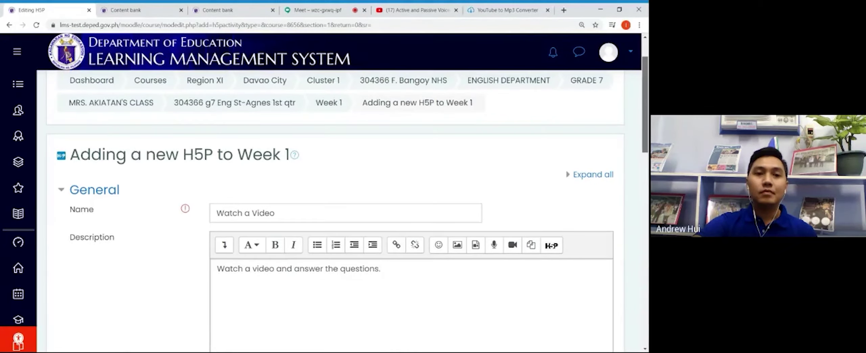
scroll(331, 210, "down", 10)
scroll(331, 209, "down", 5)
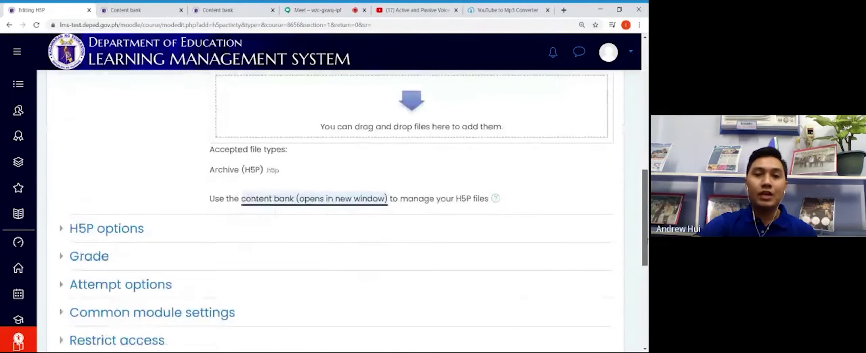
scroll(330, 209, "up", 3)
scroll(246, 234, "up", 5)
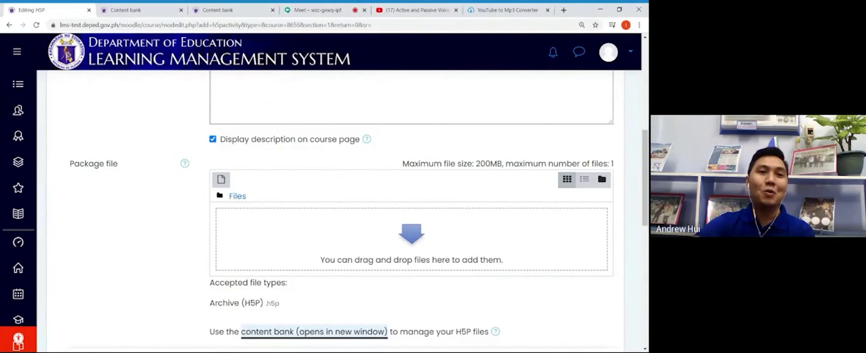
left_click(234, 12)
left_click(136, 10)
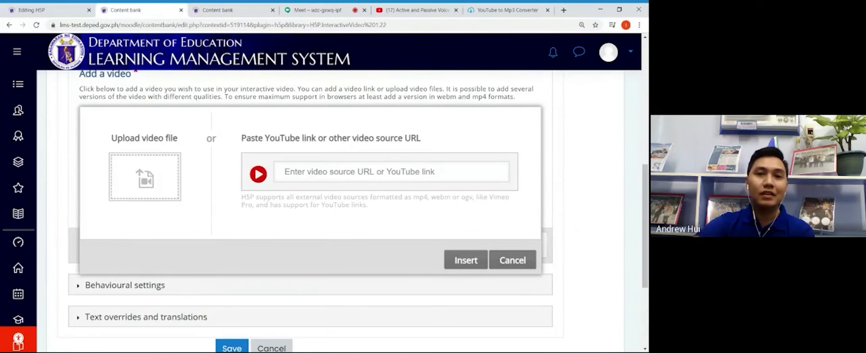
Step: Paste the YouTube link as the video and title it 'Active and Passive Voice'
left_click(359, 172)
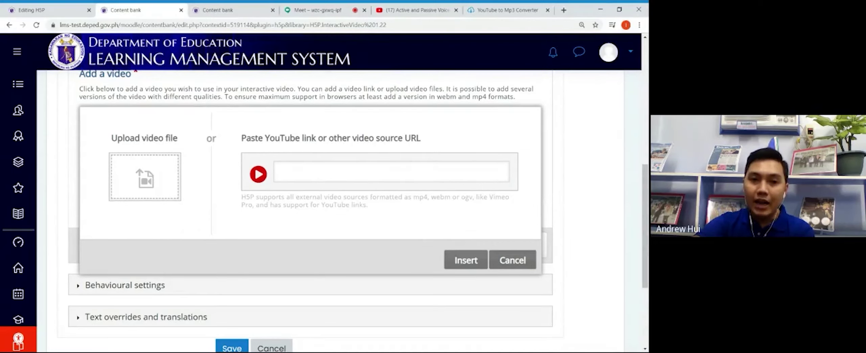
type("https://www.youtube.com/watch?v=AQNvhUrAn7o")
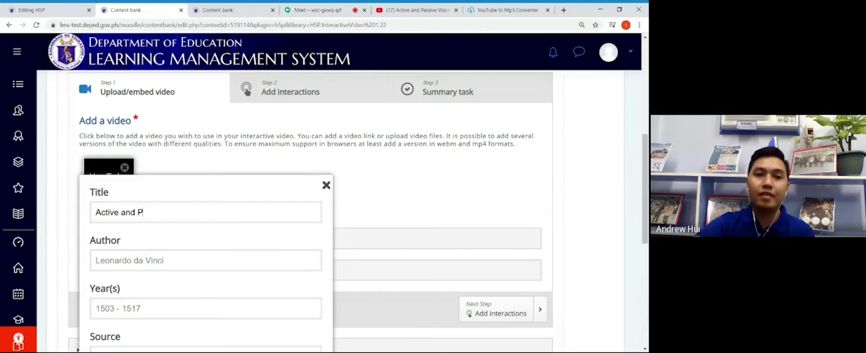
type("assi")
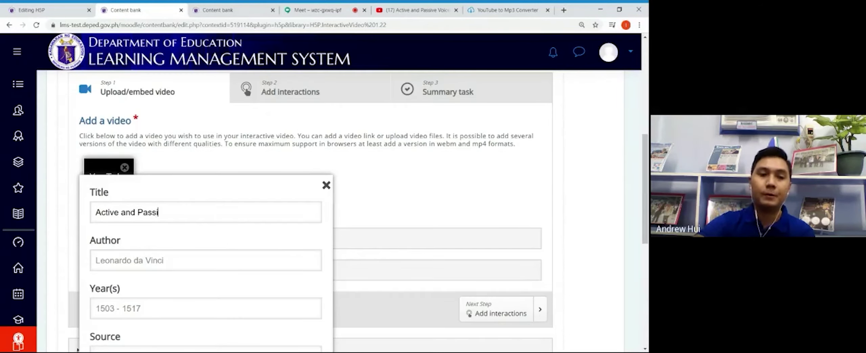
type("ve ")
type("Voice")
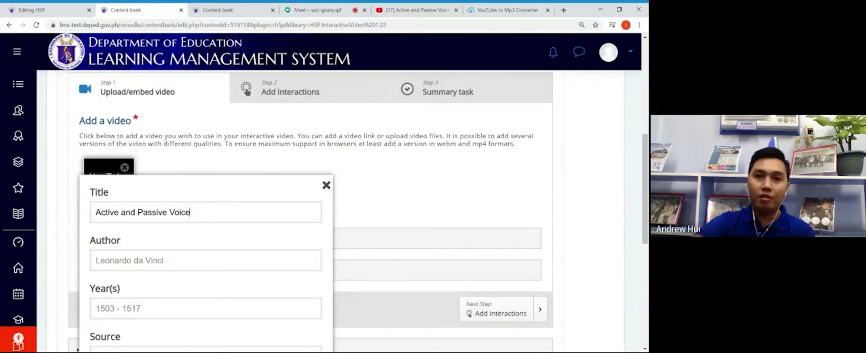
left_click(96, 260)
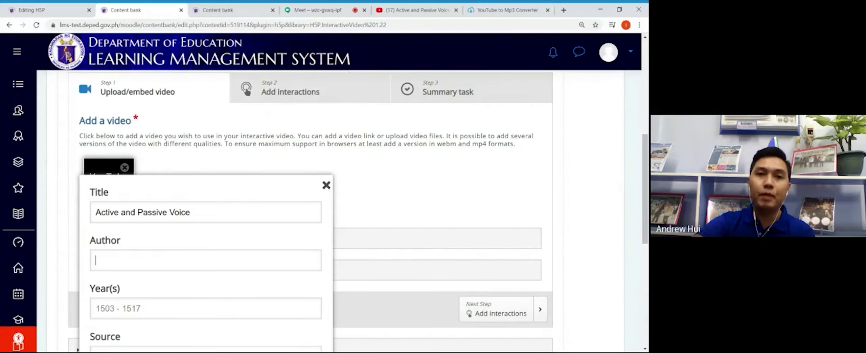
Step: Look up the uploader on YouTube and enter 'tamuwritingcenter' as the video's author
left_click(407, 13)
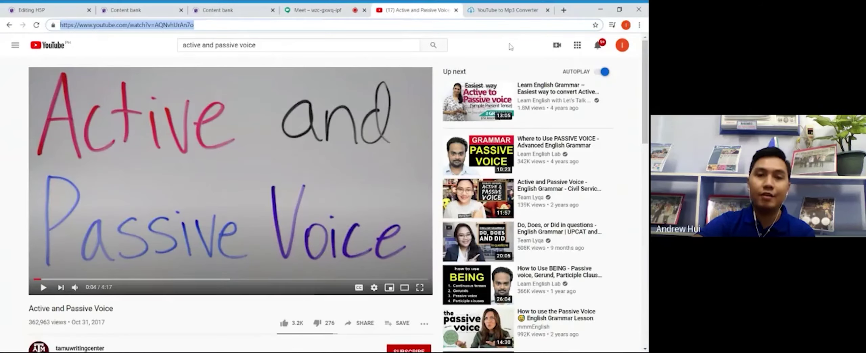
left_click_drag(647, 70, 647, 112)
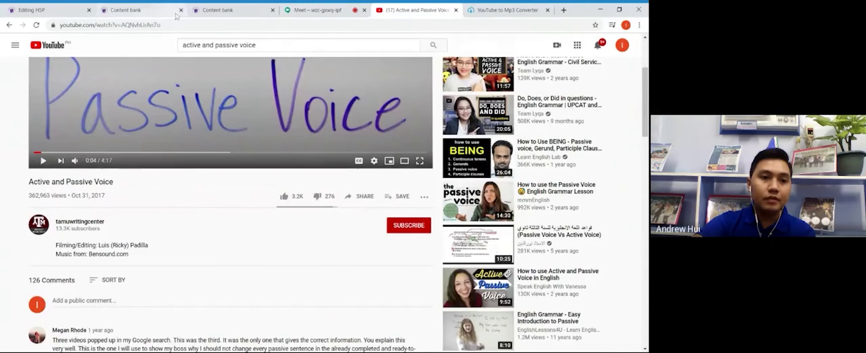
left_click(153, 10)
type("ta")
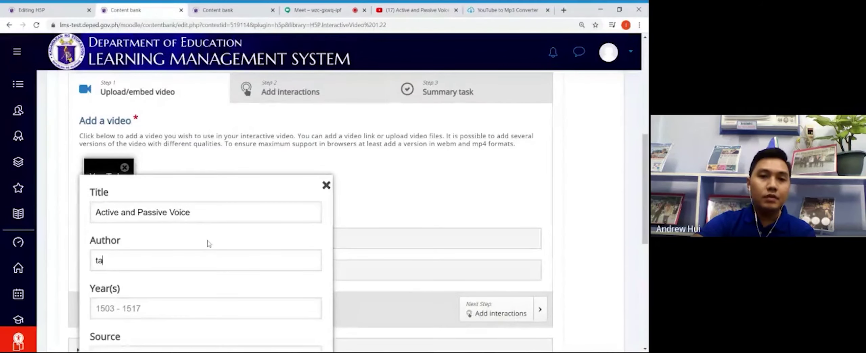
type("muwritingcenter")
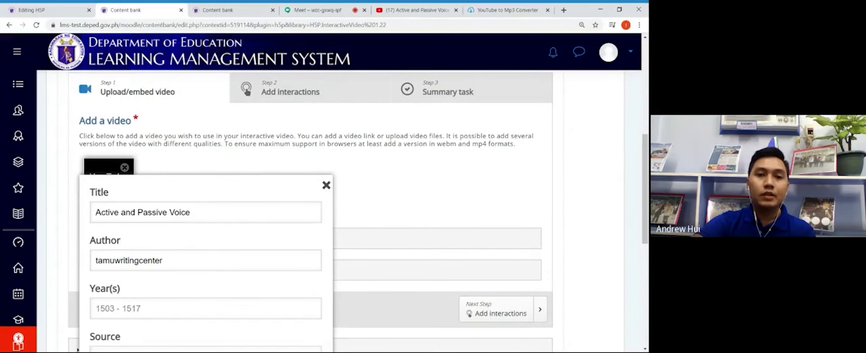
Step: Copy the YouTube video's web address and paste it as the video's source
scroll(637, 195, "down", 3)
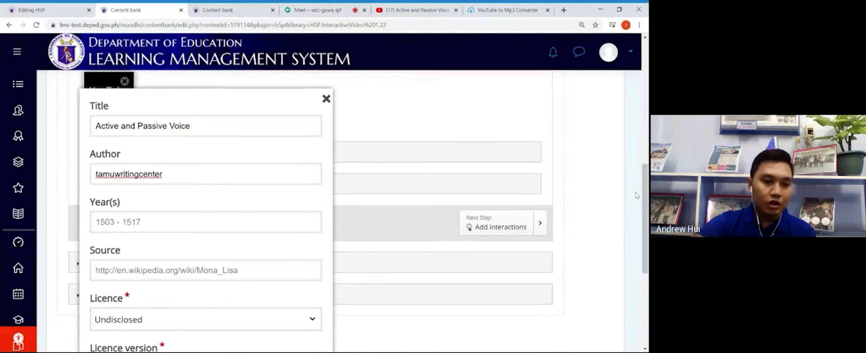
left_click(137, 222)
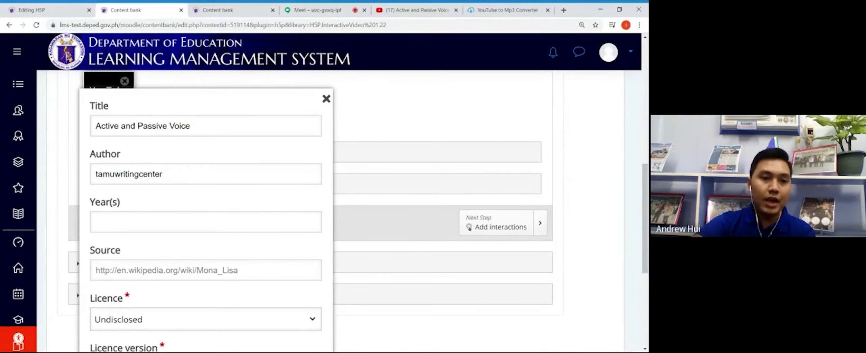
left_click(275, 270)
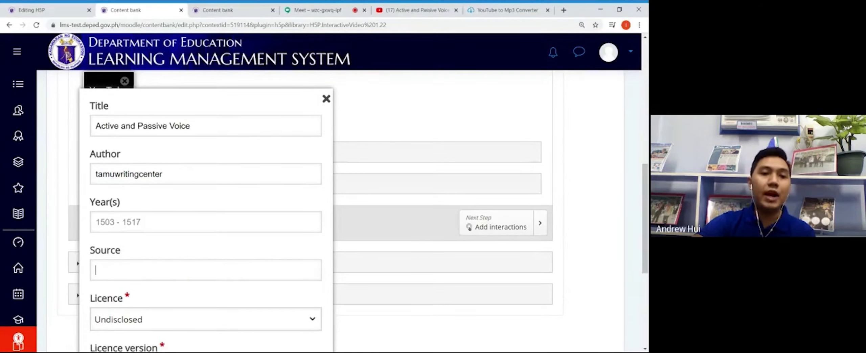
left_click(408, 9)
left_click_drag(162, 25, 60, 25)
key("ctrl+c")
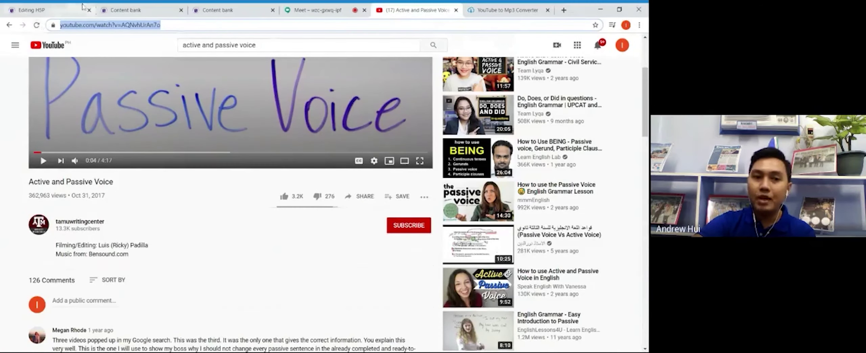
left_click(126, 7)
key("ctrl+v")
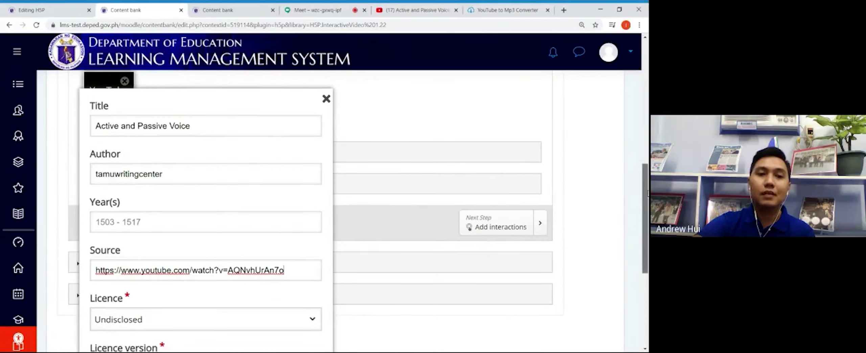
Step: Close the copyright details and continue to the Add interactions step
scroll(645, 233, "down", 3)
left_click_drag(645, 234, 647, 223)
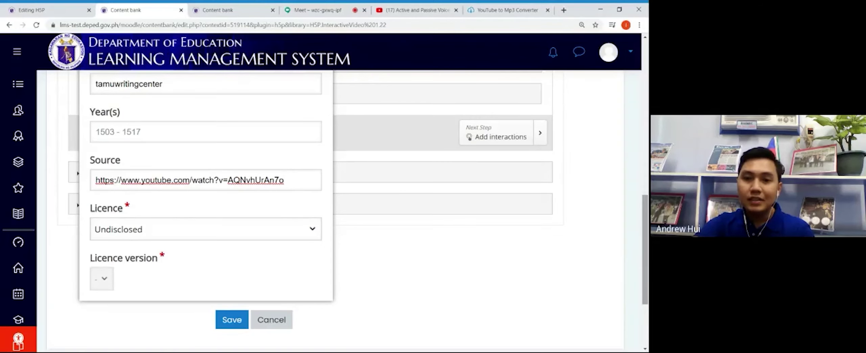
scroll(405, 168, "up", 4)
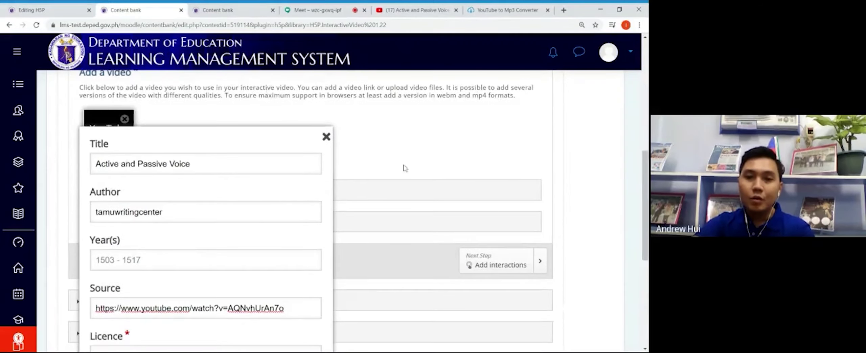
left_click(327, 137)
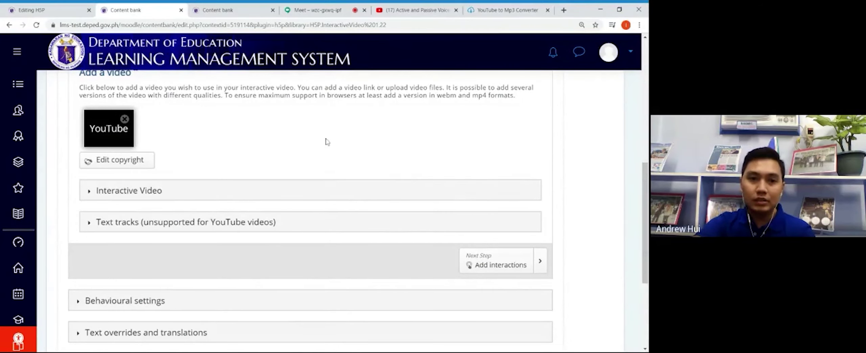
left_click(501, 264)
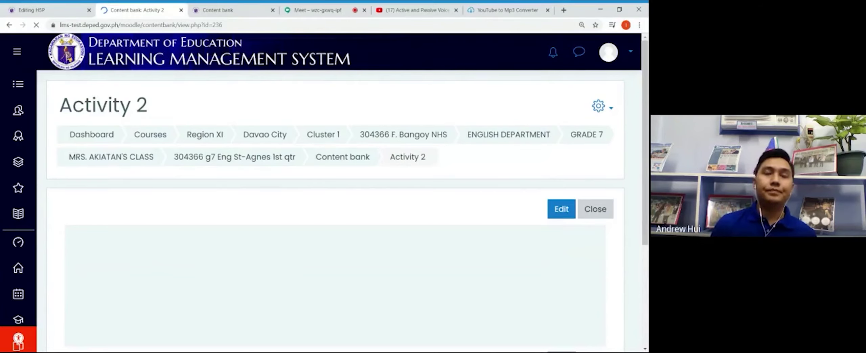
Step: Play Activity 2, answer 'The subject is the doer of the action.', check it, and close
scroll(622, 178, "down", 5)
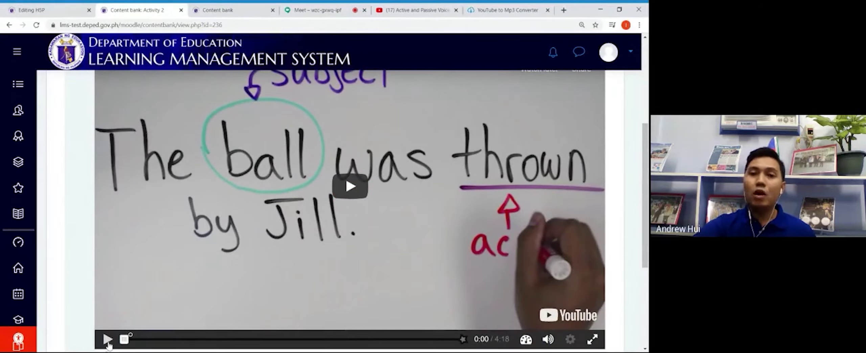
left_click(108, 341)
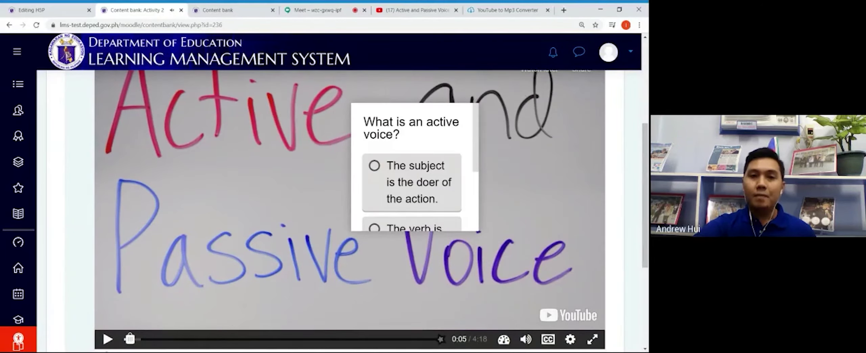
left_click_drag(477, 144, 479, 125)
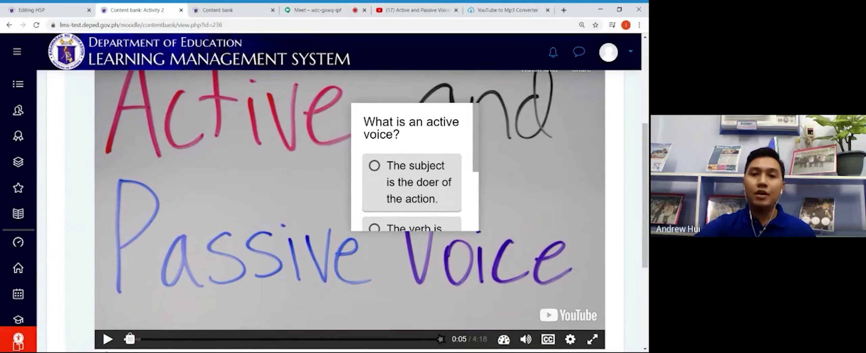
mouse_move(476, 131)
left_mouse_down()
mouse_move(476, 138)
mouse_move(475, 123)
left_mouse_up()
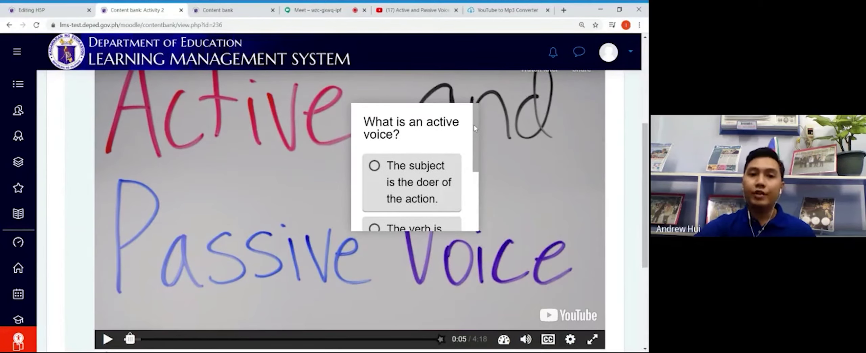
left_click(375, 165)
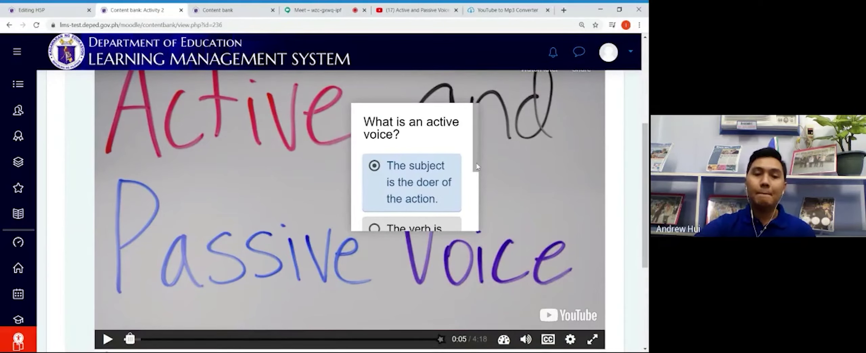
left_click_drag(477, 165, 476, 226)
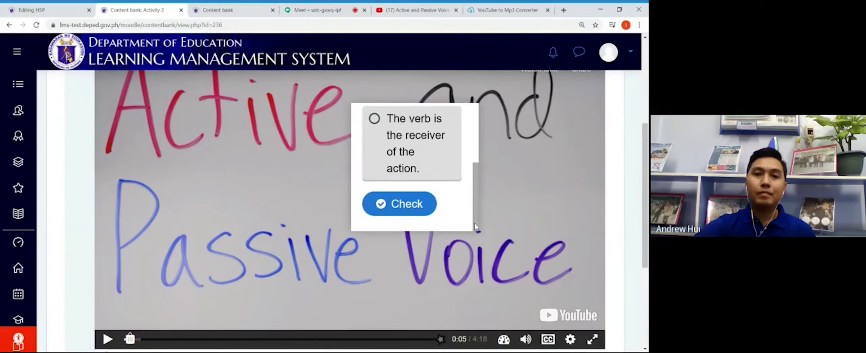
left_click(409, 212)
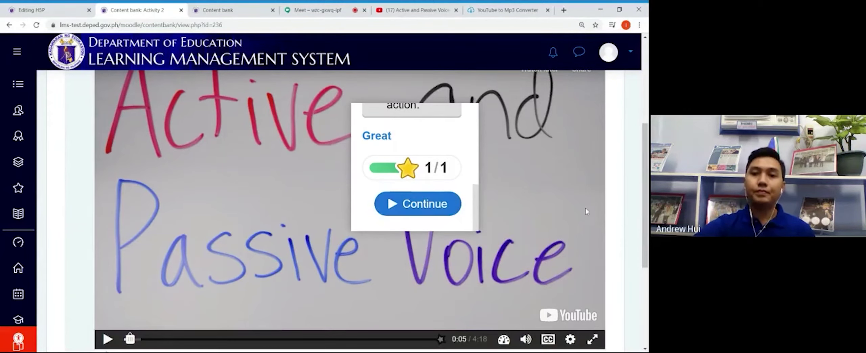
left_click_drag(640, 201, 637, 301)
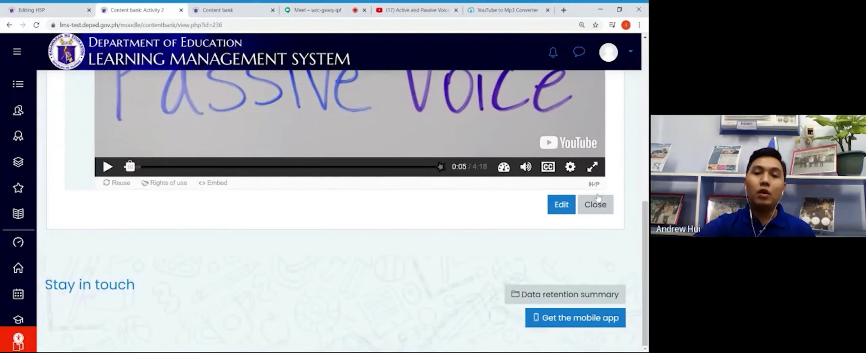
left_click(599, 214)
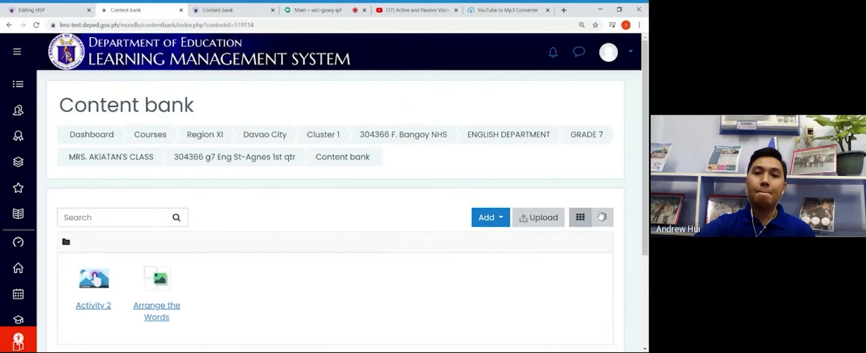
Step: Switch between the Editing H5P and Content bank tabs, ending on Week 1's Day 1 activities
left_click(70, 10)
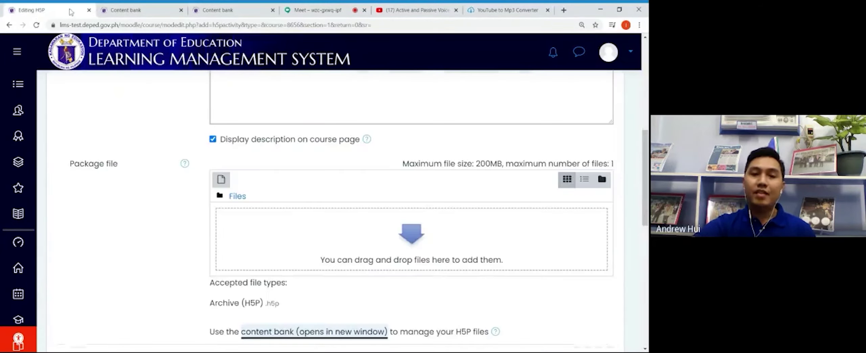
left_click(125, 13)
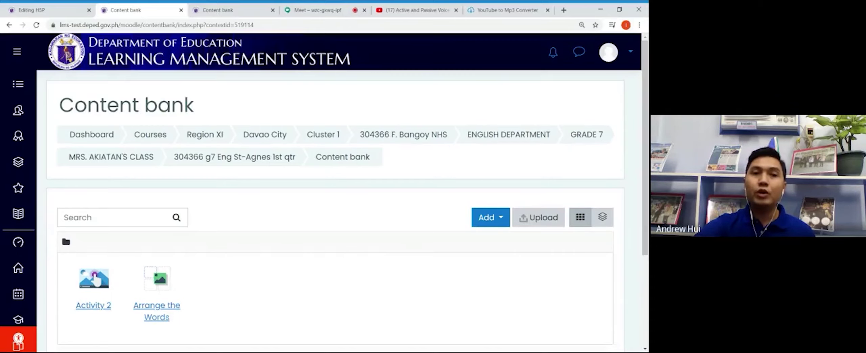
left_click(50, 15)
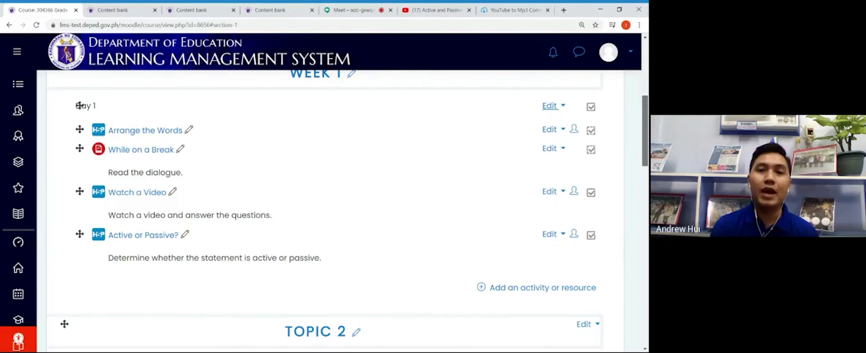
left_click_drag(645, 165, 645, 163)
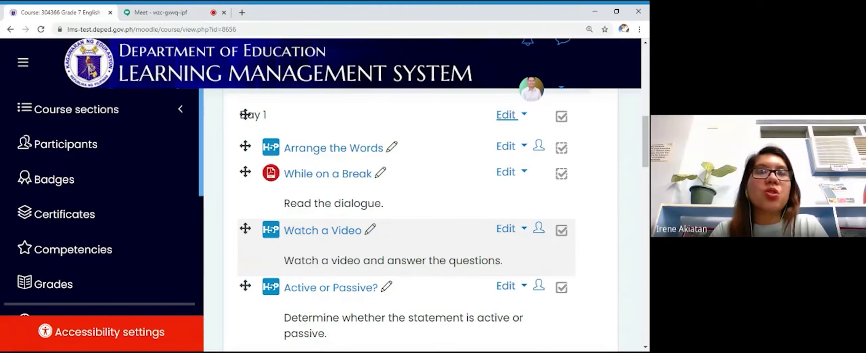
Step: Pick Quiz from the Week 1 activity chooser
scroll(446, 281, "down", 3)
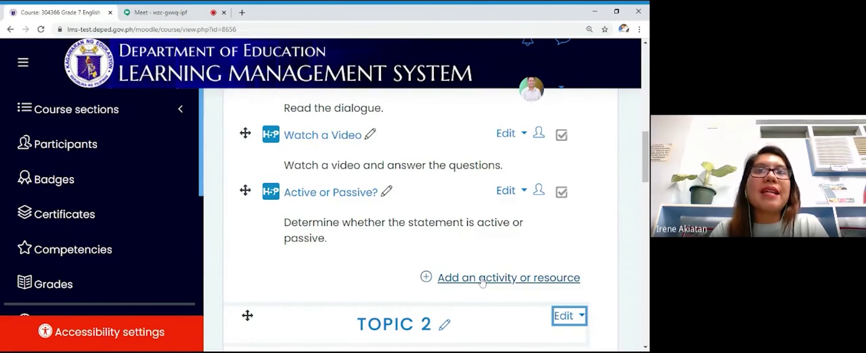
left_click(483, 281)
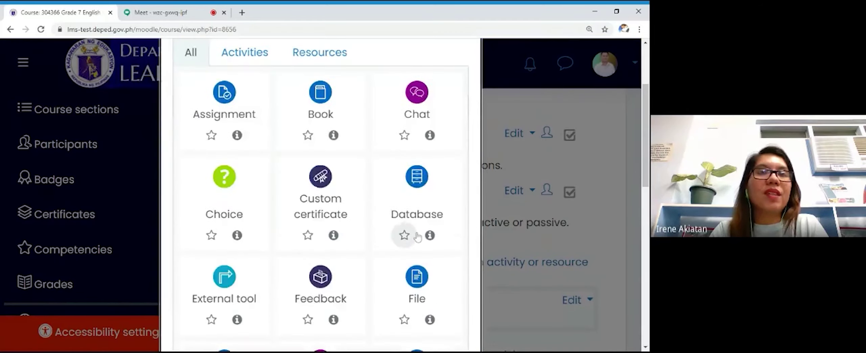
scroll(419, 237, "down", 10)
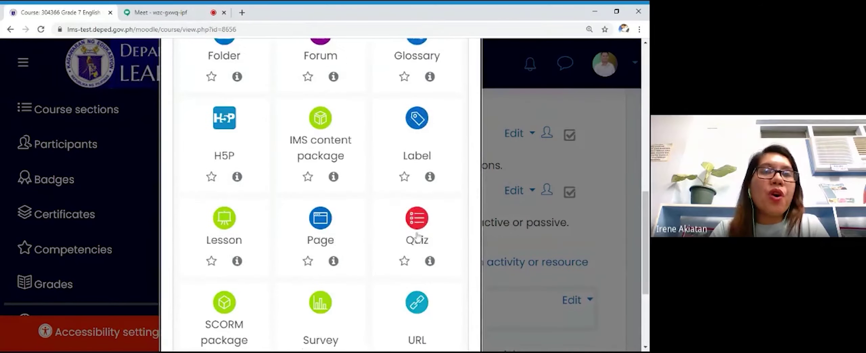
left_click(418, 229)
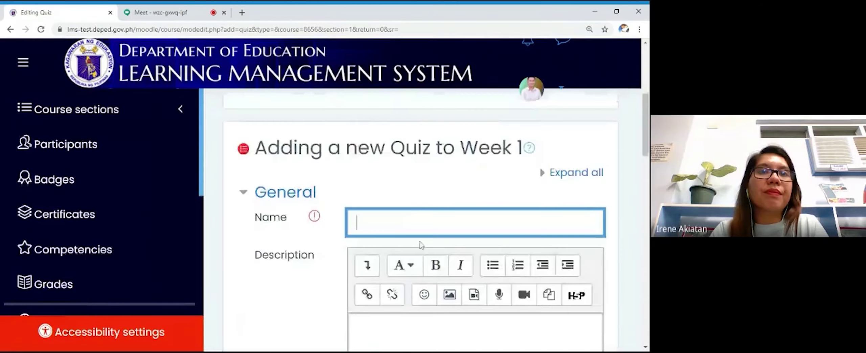
Step: Name the quiz 'Transform ME' with description 'Rewrite the following sentences trom active voice to passive voice.'
scroll(596, 266, "down", 1)
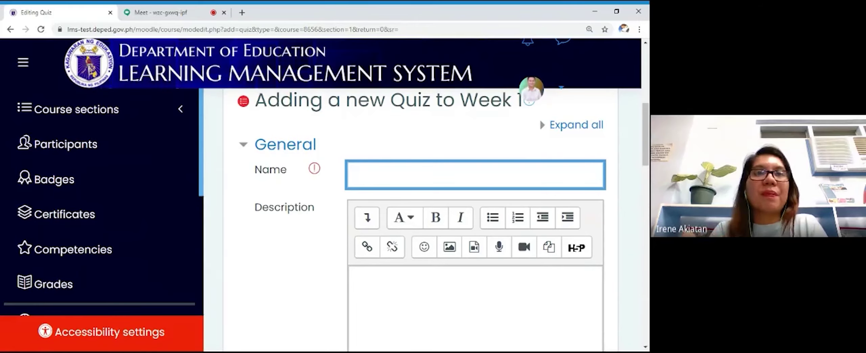
type("Transform ME")
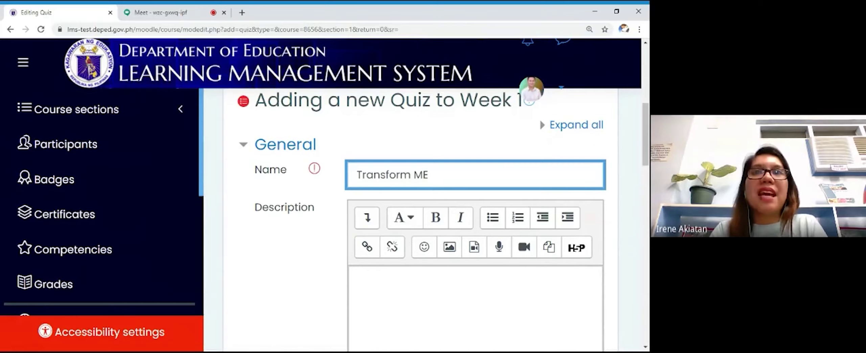
key("Tab")
scroll(474, 220, "down", 4)
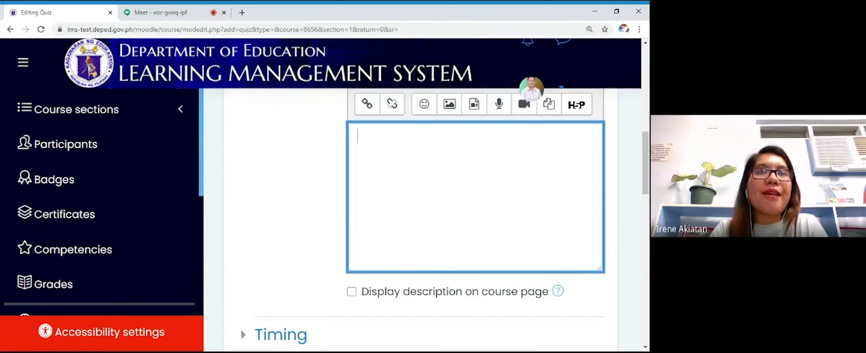
type("Wri")
key("BackSpace")
key("BackSpace")
key("BackSpace")
type("Rewrite ")
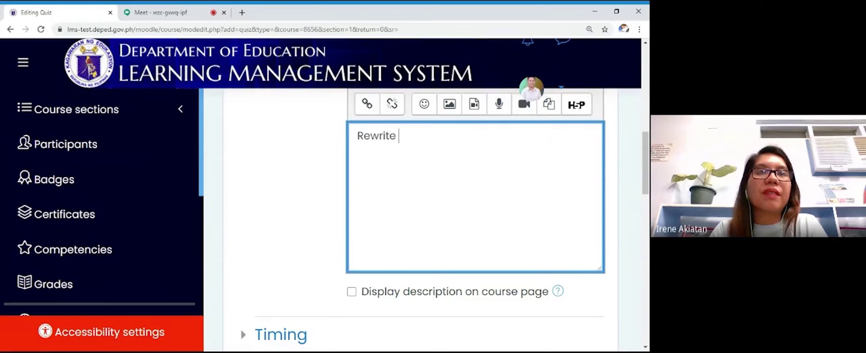
type("the following senten")
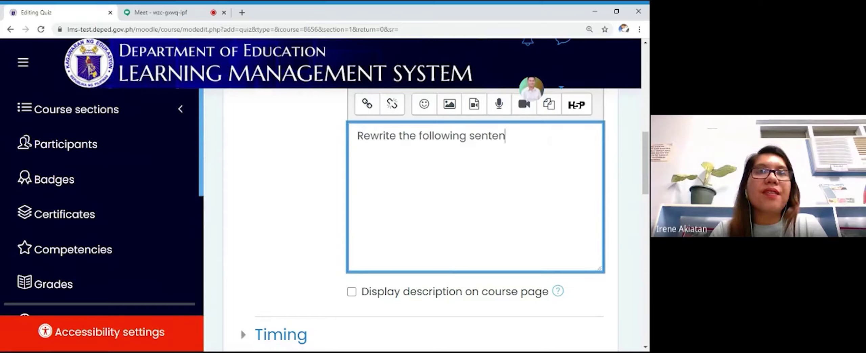
type("ces t")
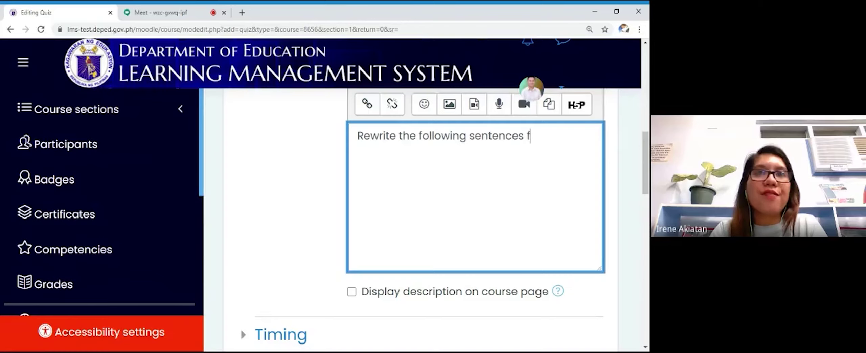
type("rom active v")
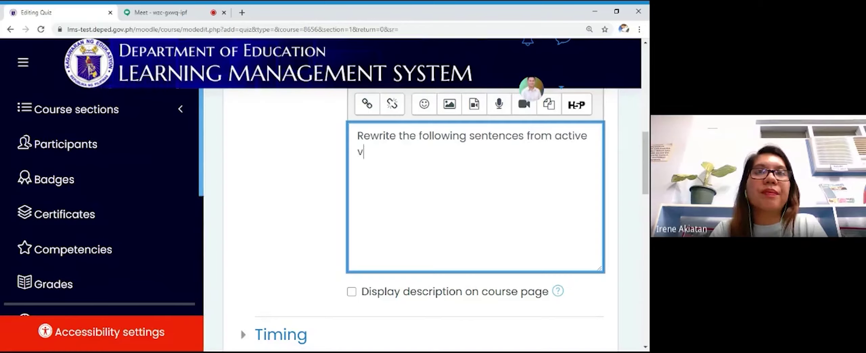
type("oice to passive vo")
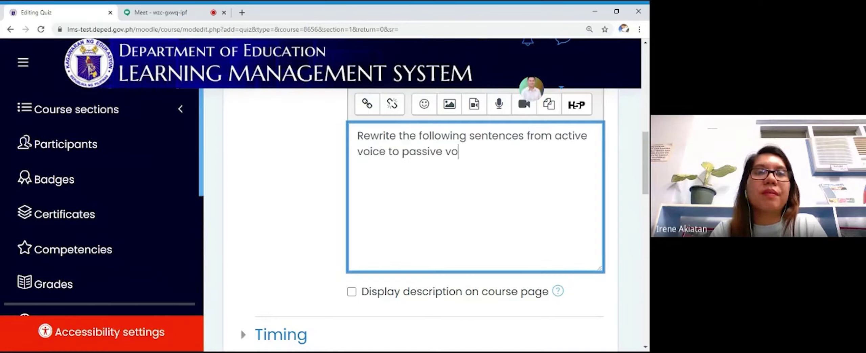
type("ice.")
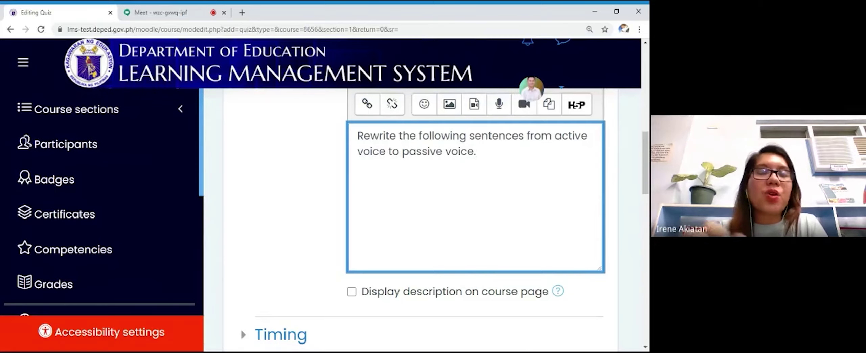
Step: Show the description on the course page, then save and display the quiz
scroll(559, 312, "down", 3)
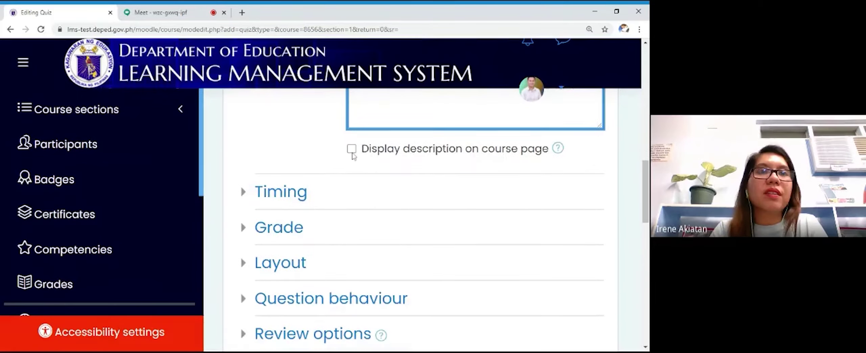
left_click(351, 148)
scroll(368, 226, "down", 3)
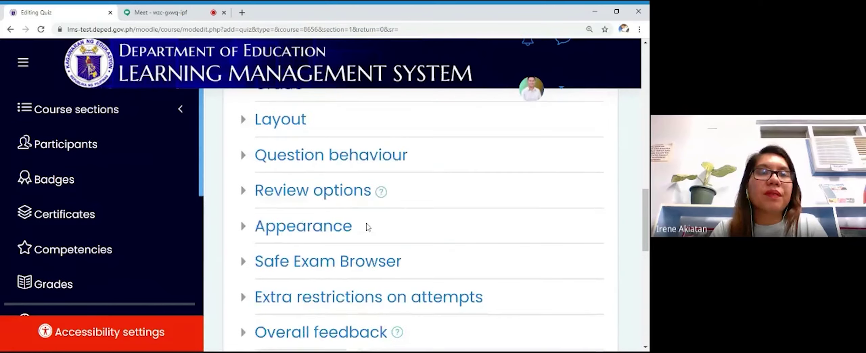
scroll(369, 226, "down", 7)
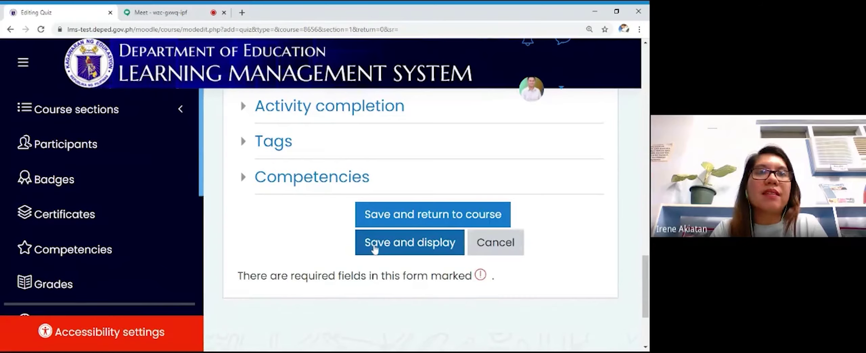
left_click(374, 249)
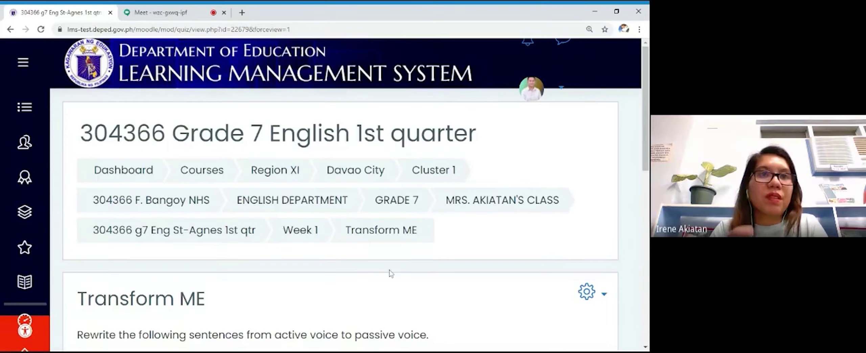
Step: Open the Transform ME quiz for editing and show the Add dropdown's options
scroll(391, 273, "down", 5)
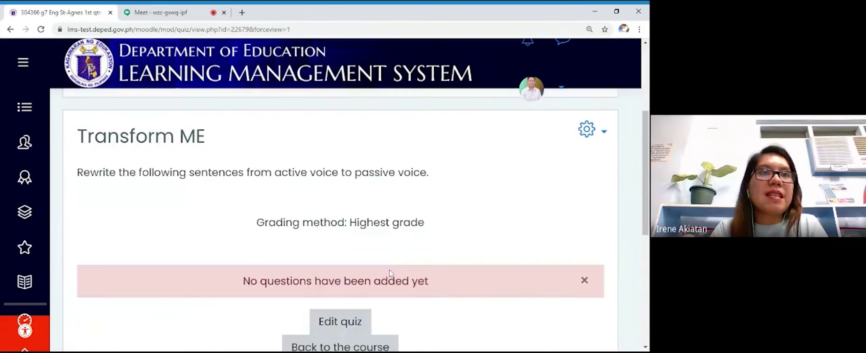
scroll(391, 273, "down", 2)
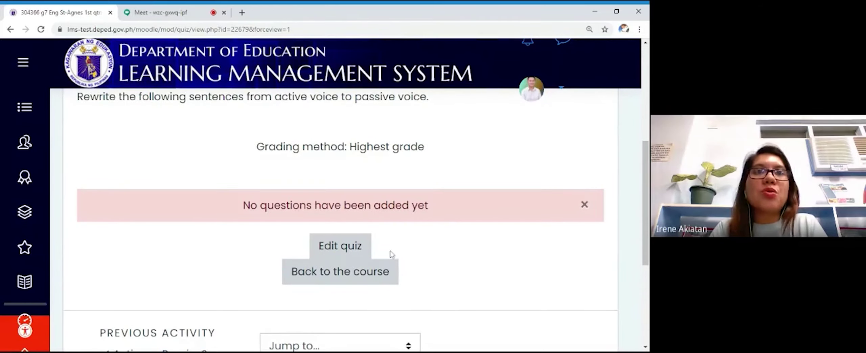
left_click(354, 254)
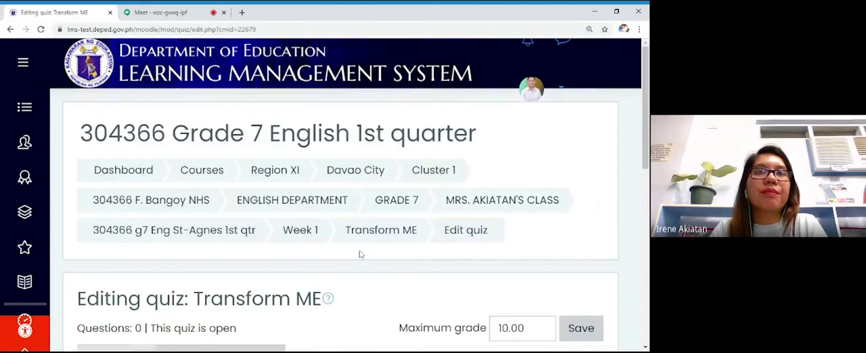
scroll(359, 253, "down", 1)
scroll(361, 254, "down", 2)
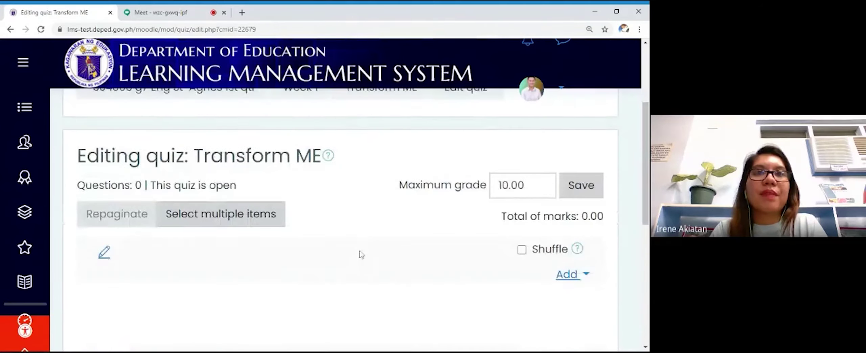
scroll(362, 254, "down", 1)
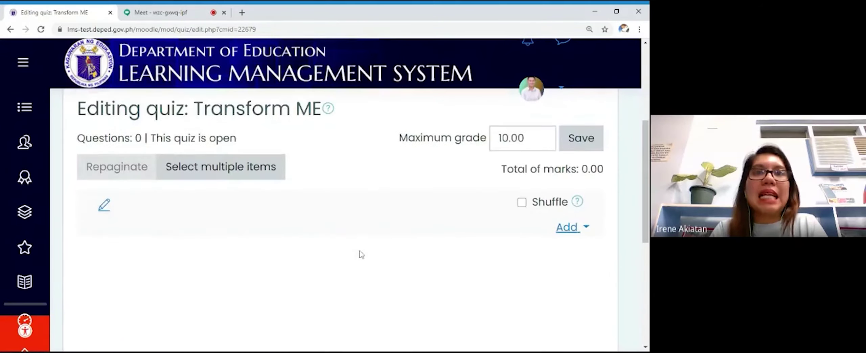
left_click(572, 224)
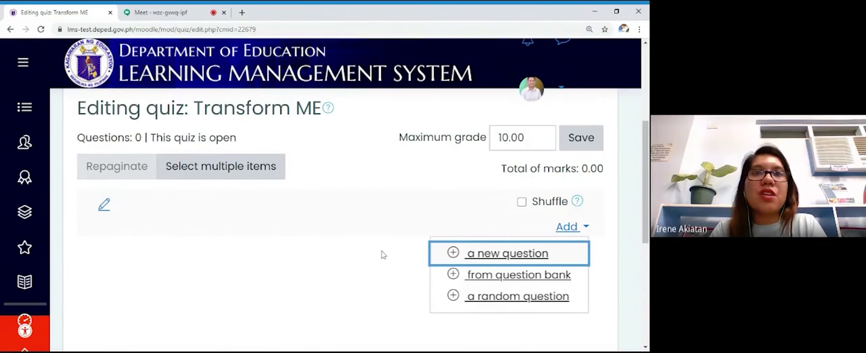
Step: Add a new question of type Short answer to the quiz
left_click(524, 259)
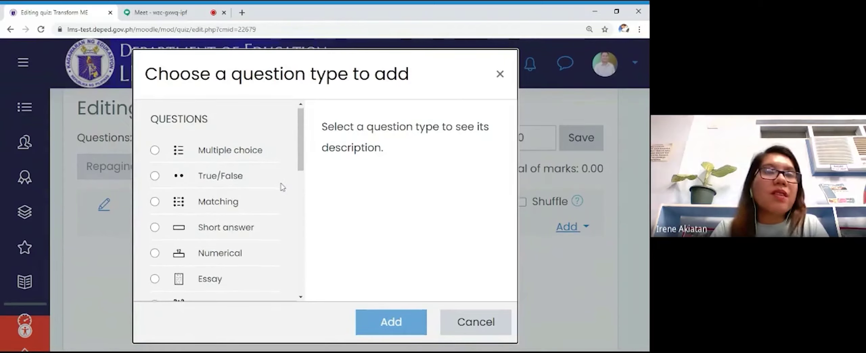
scroll(283, 188, "down", 2)
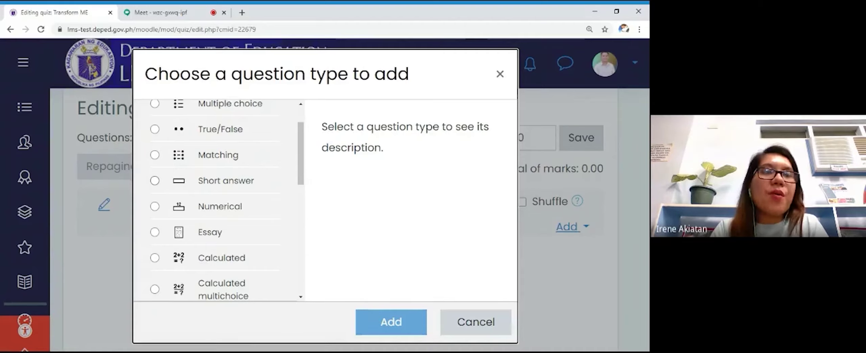
left_click(155, 183)
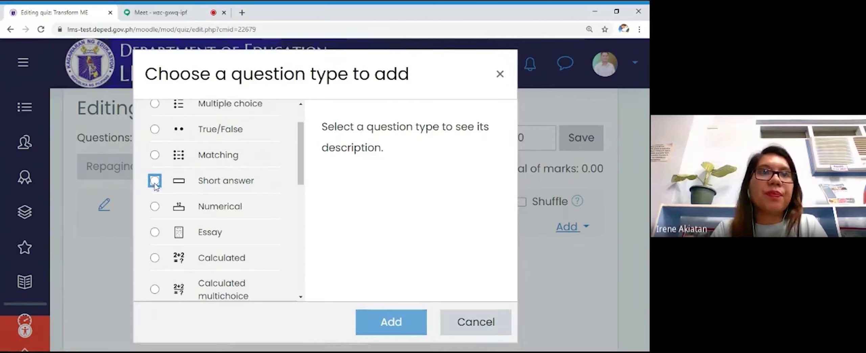
left_click(405, 323)
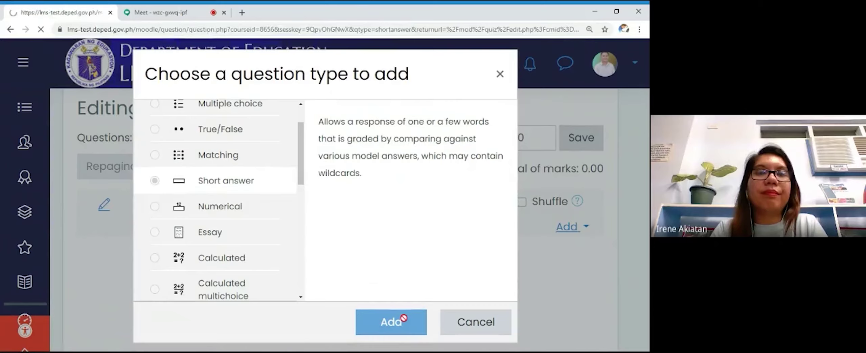
scroll(400, 252, "down", 3)
Step: Enter 'Question 1' as the question name and move into the Question text editor
scroll(401, 252, "down", 2)
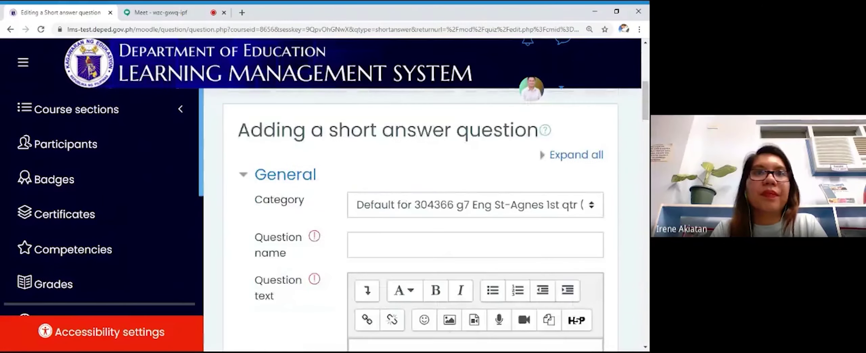
scroll(400, 251, "up", 1)
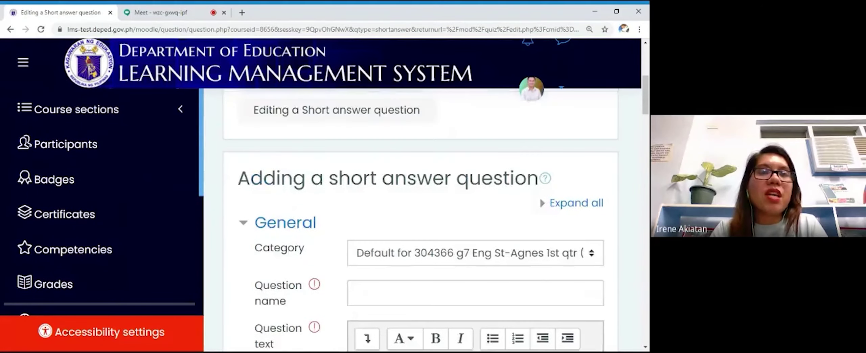
scroll(401, 252, "up", 1)
scroll(400, 252, "down", 3)
left_click(403, 196)
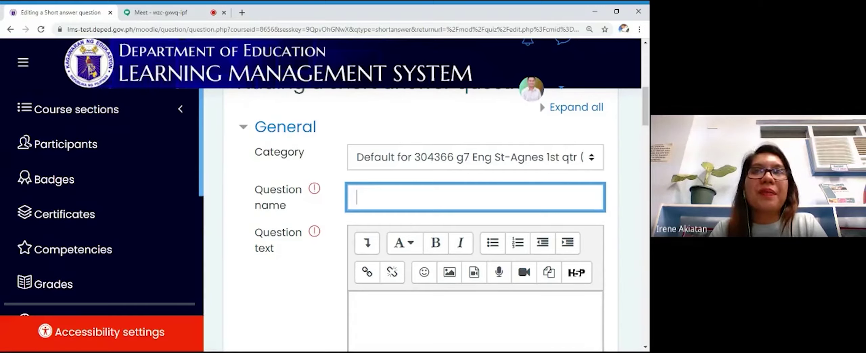
type("Question 1")
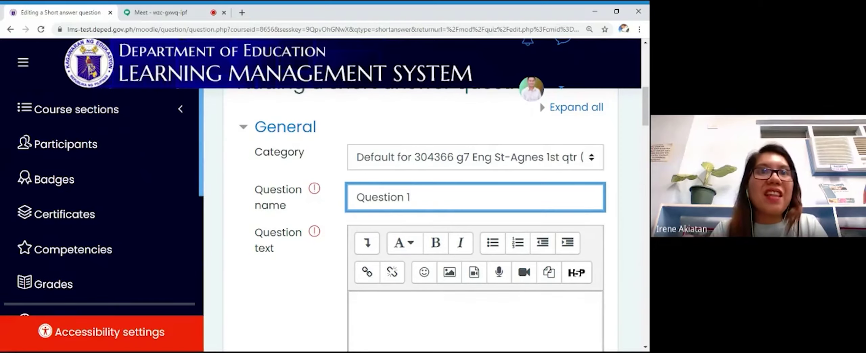
scroll(398, 240, "down", 1)
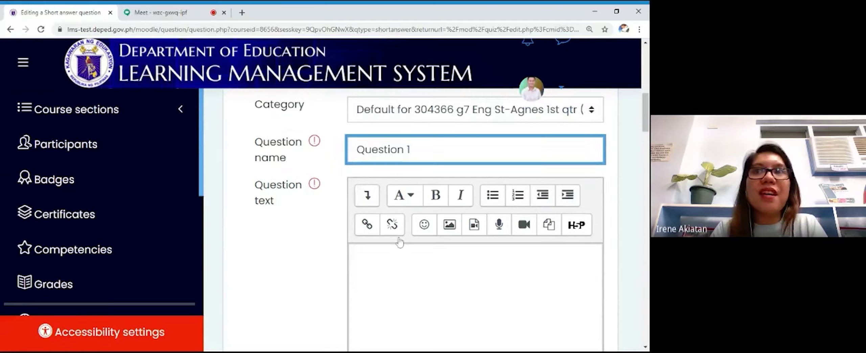
left_click(358, 256)
scroll(358, 256, "down", 1)
scroll(474, 220, "down", 1)
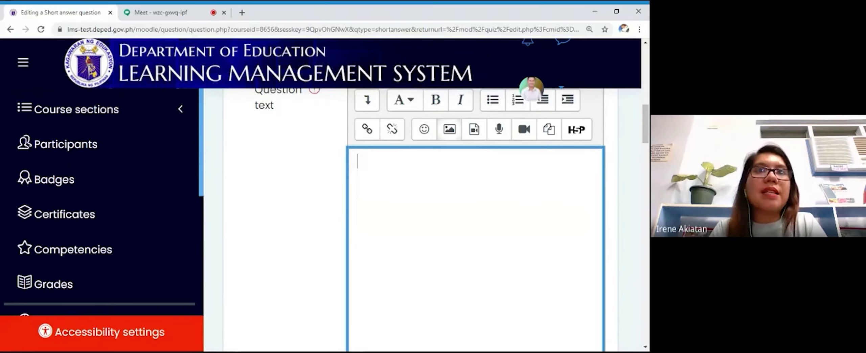
Step: Review the question form and highlight the warning that question text is required
scroll(474, 220, "down", 5)
scroll(474, 220, "up", 1)
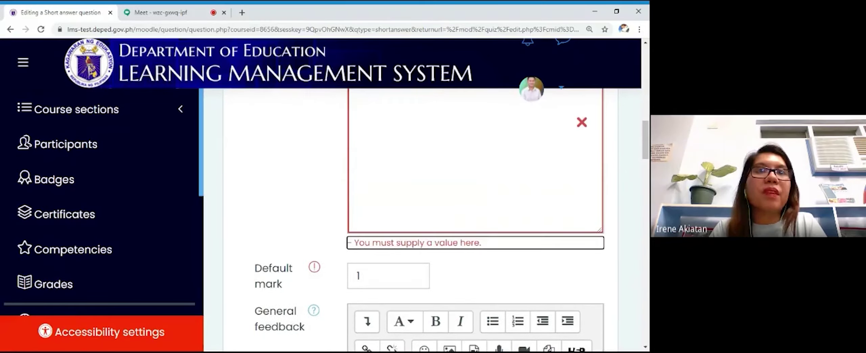
scroll(452, 236, "up", 5)
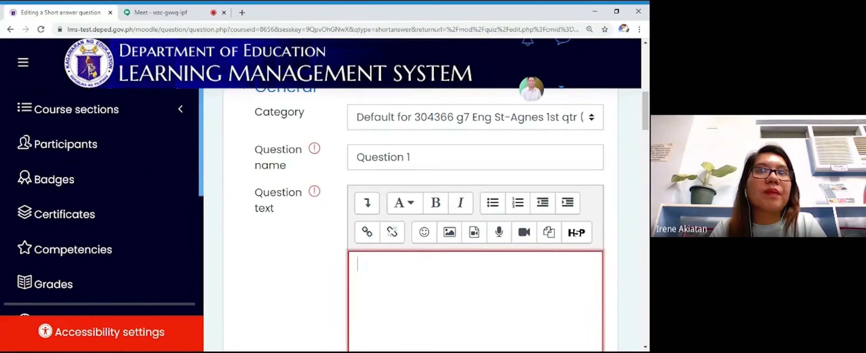
scroll(454, 305, "down", 5)
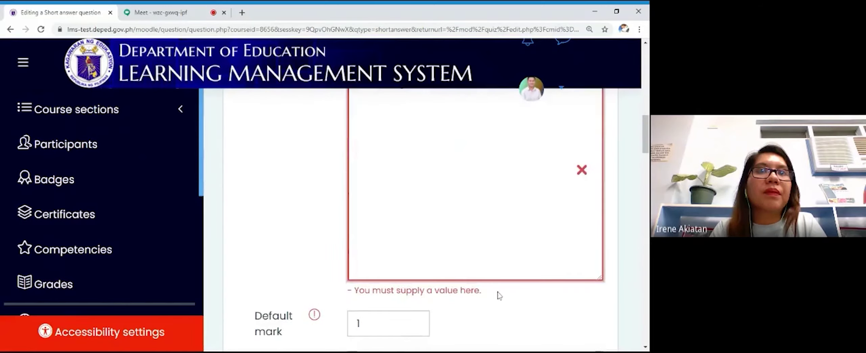
left_click_drag(497, 294, 349, 291)
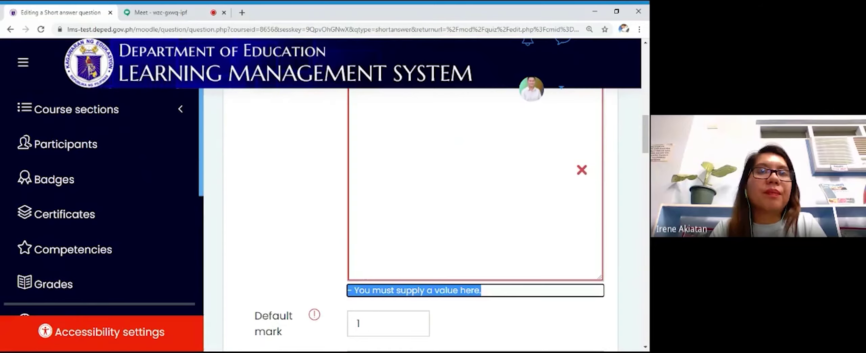
scroll(452, 203, "up", 4)
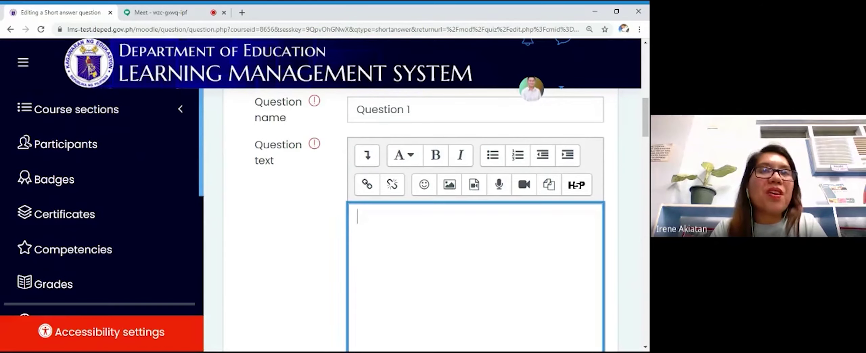
scroll(457, 186, "down", 4)
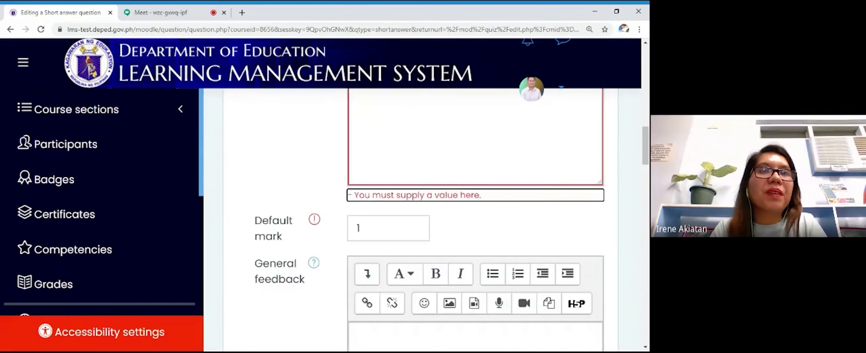
left_click_drag(482, 196, 352, 196)
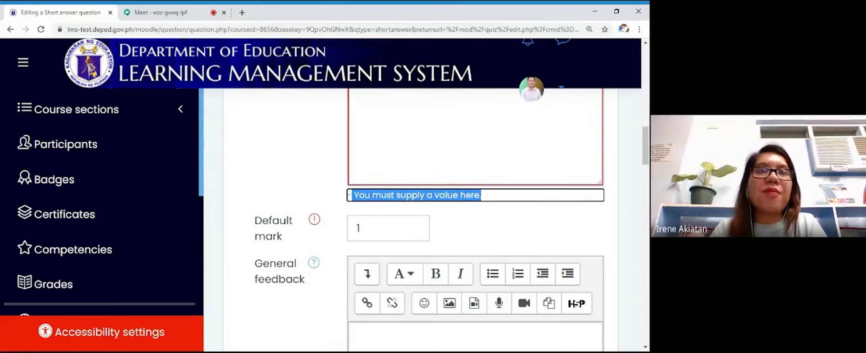
scroll(474, 203, "up", 4)
Step: Enter 'Gabe paints the wall.' as the question text and start inserting an image
left_click(357, 121)
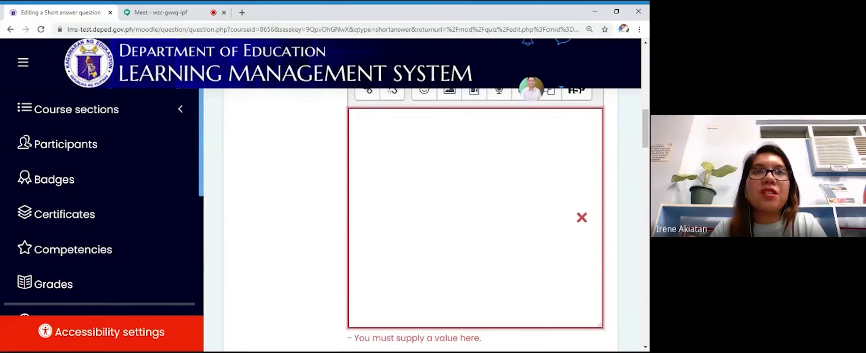
type("Gabe p")
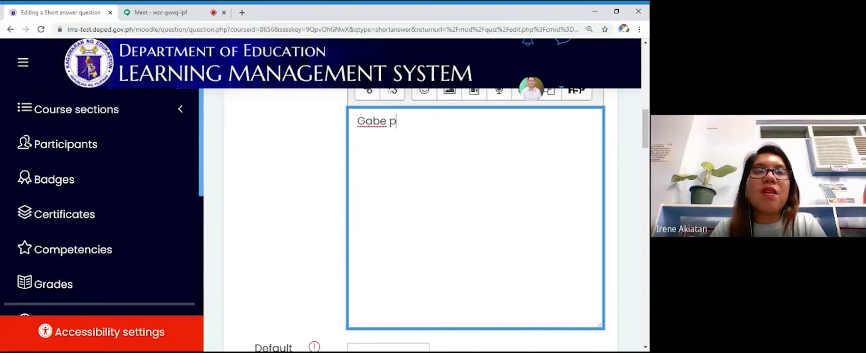
type("aints the wal")
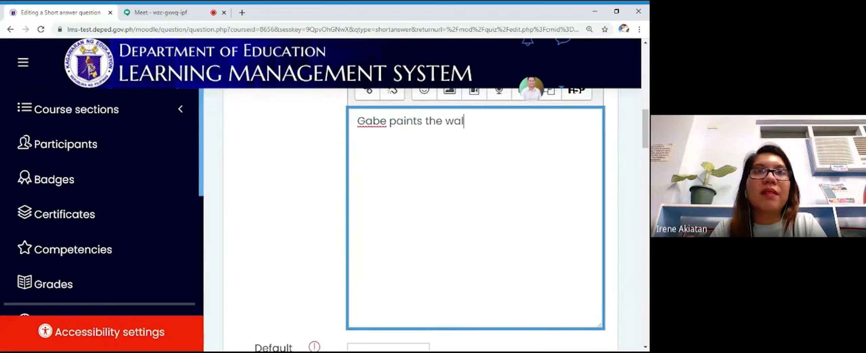
type("l.")
scroll(446, 189, "up", 3)
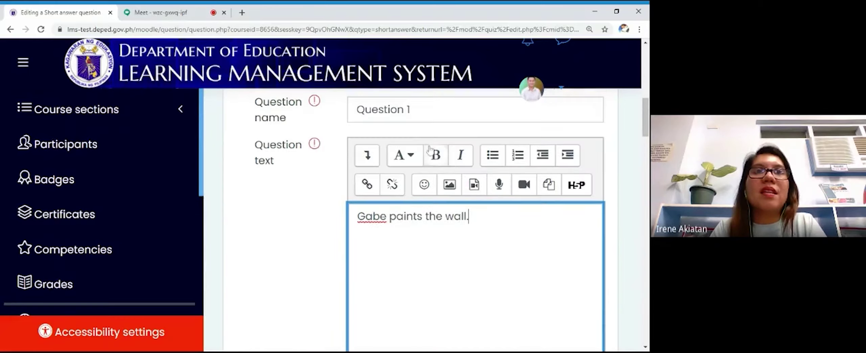
left_click(447, 185)
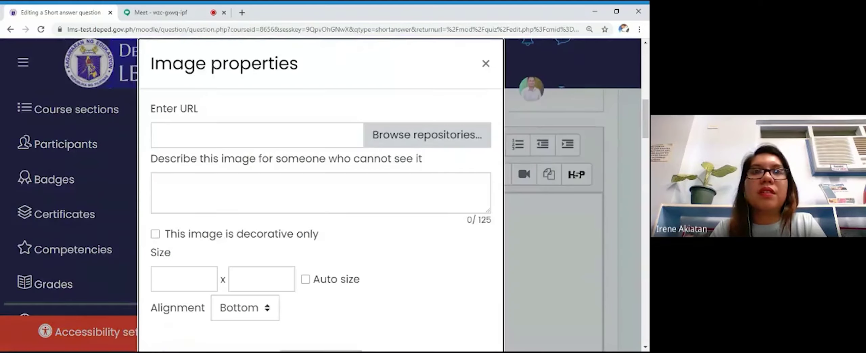
Step: Upload the korea-autumn JPG from the computer, keeping the default author and licence
scroll(393, 95, "down", 2)
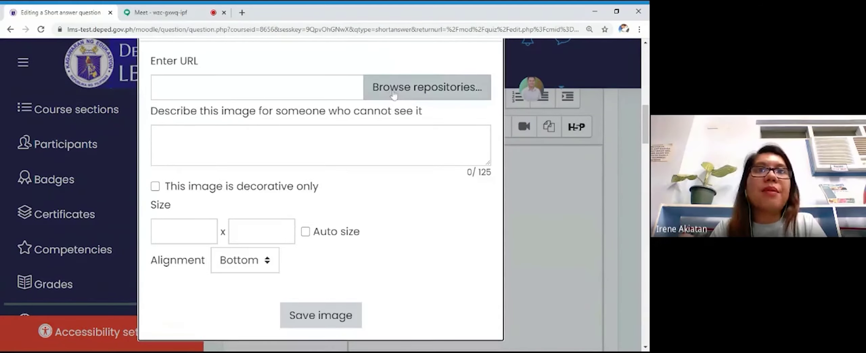
left_click(393, 95)
scroll(328, 128, "down", 3)
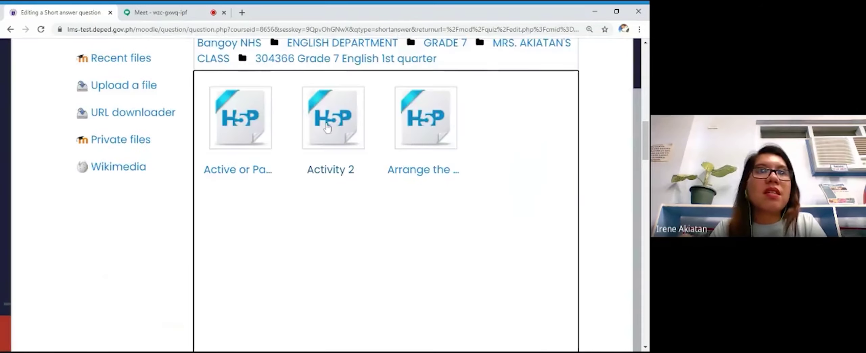
left_click(132, 89)
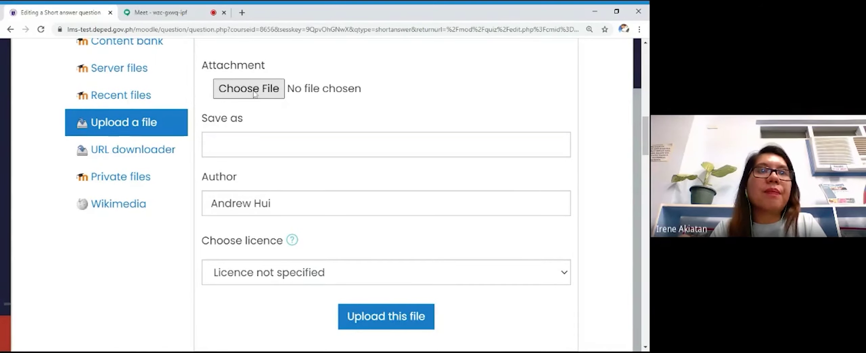
left_click(254, 93)
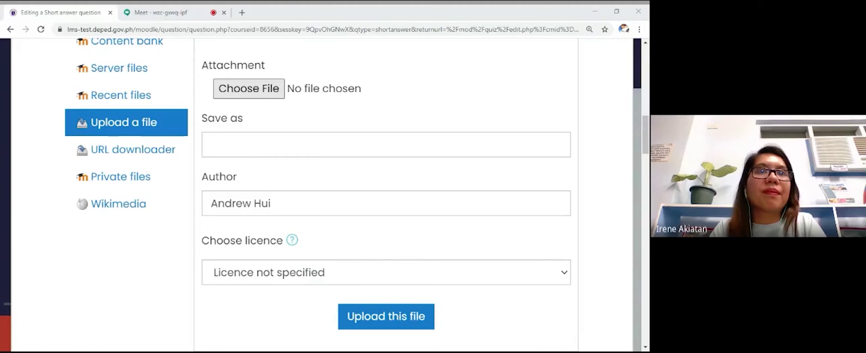
key("Return")
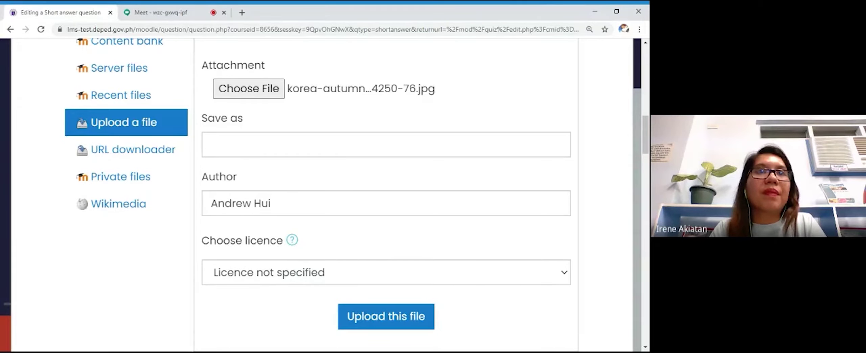
scroll(372, 220, "down", 3)
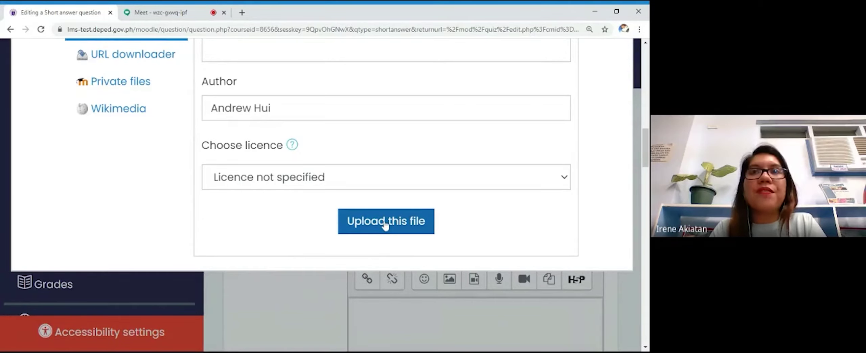
left_click(386, 224)
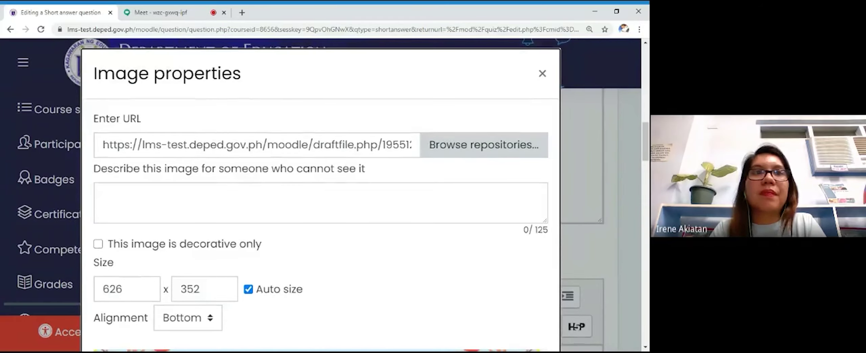
Step: Give the korea-autumn image the description 'Picture 1' and save it below the sentence
scroll(360, 234, "down", 7)
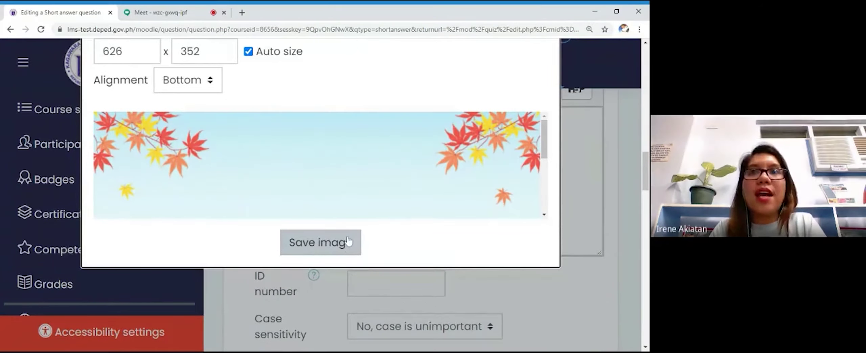
scroll(310, 194, "up", 1)
scroll(310, 193, "up", 1)
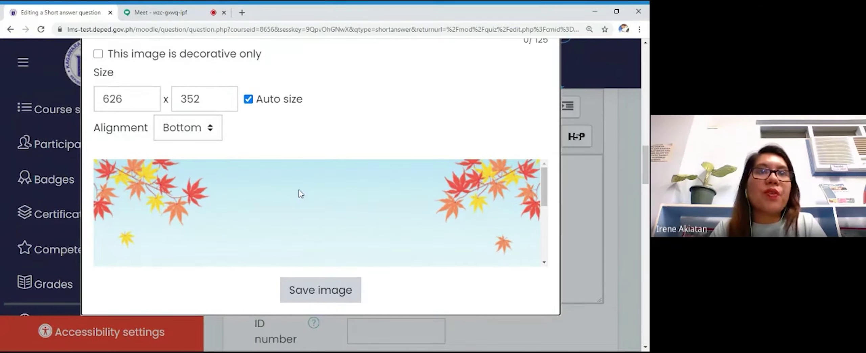
left_click(339, 297)
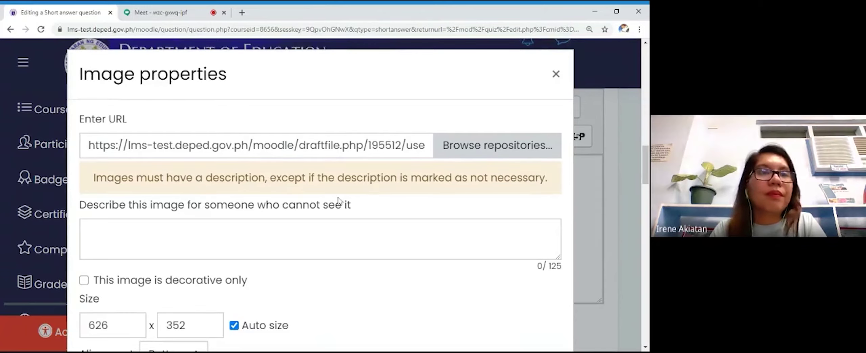
scroll(340, 202, "down", 1)
scroll(340, 203, "down", 5)
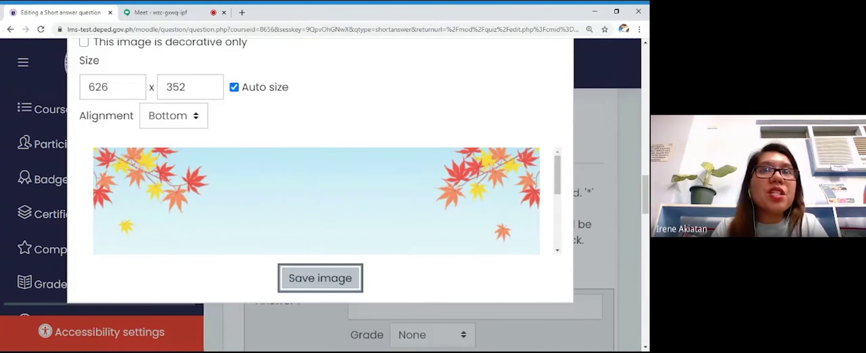
left_click(320, 278)
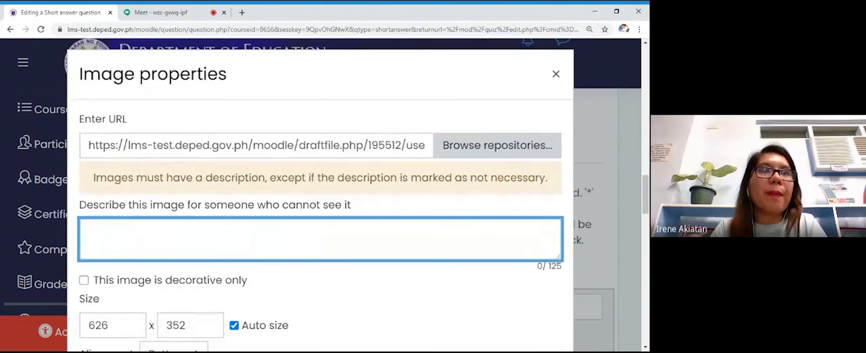
type("Picture 1")
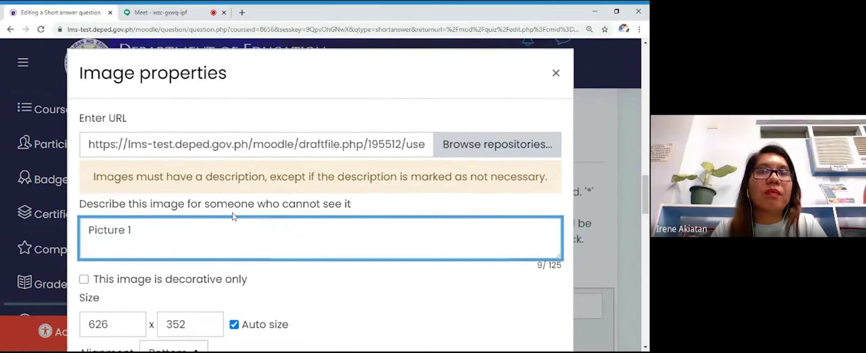
scroll(236, 214, "down", 10)
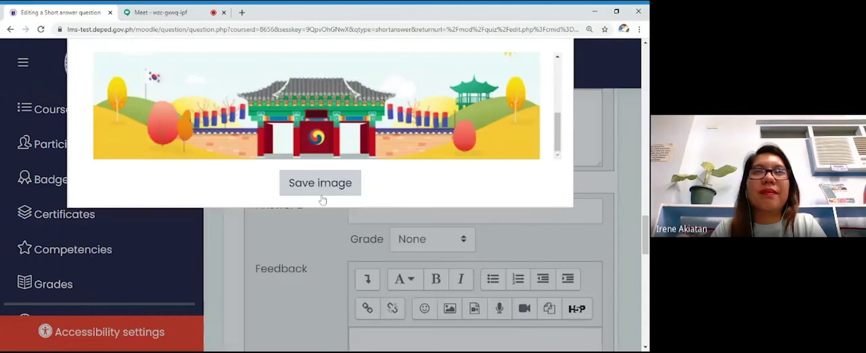
left_click(316, 190)
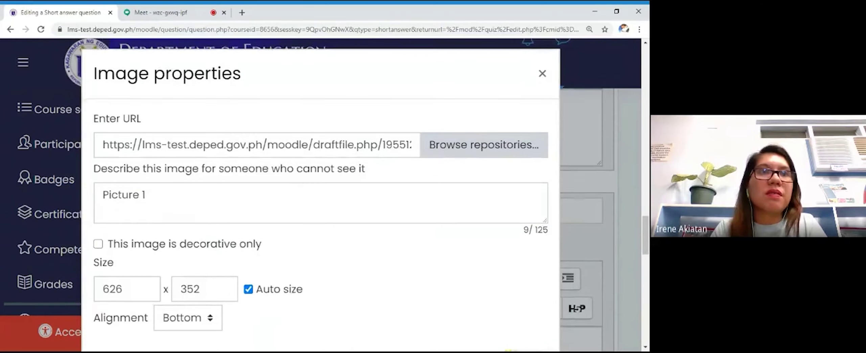
scroll(321, 169, "down", 6)
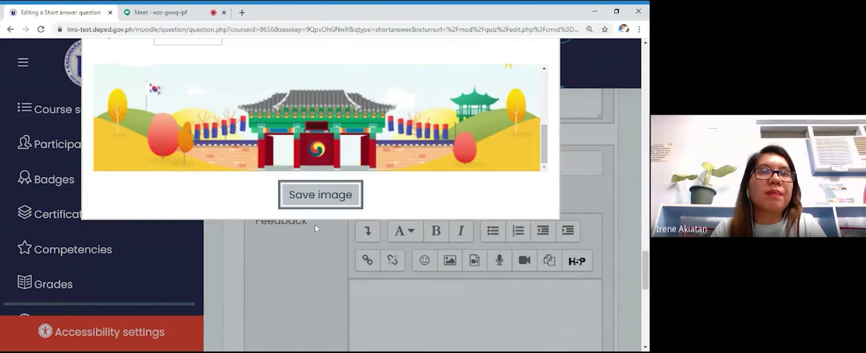
left_click(318, 201)
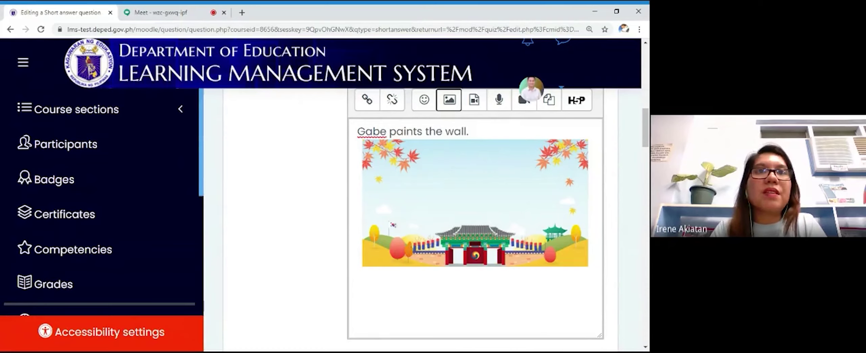
scroll(320, 200, "up", 3)
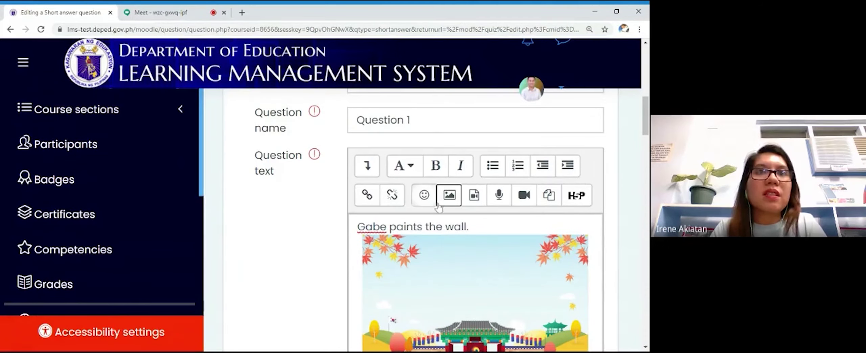
Step: Select 'Gabe paints the wall.' and format it as Heading (large)
left_click(469, 226)
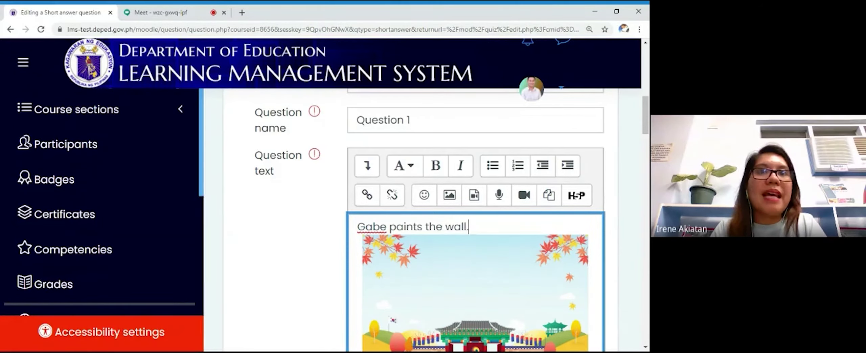
key("ctrl+shift+Left")
key("ctrl+shift+Left")
key("ctrl+shift+Left")
key("ctrl+shift+Left")
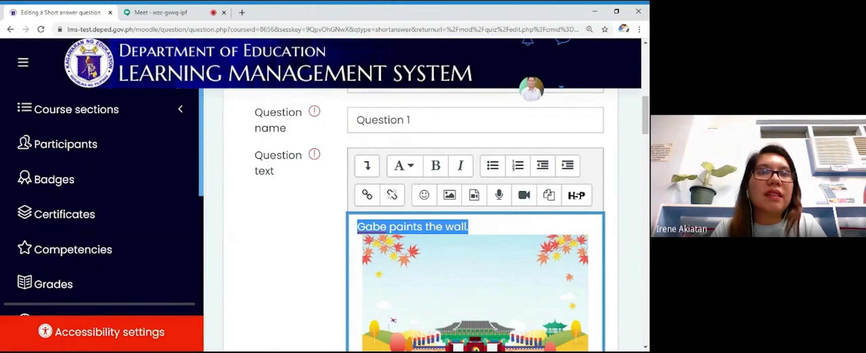
left_click(412, 173)
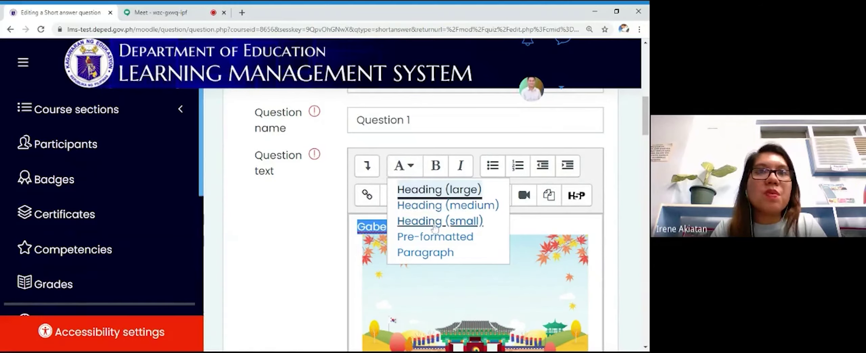
left_click(440, 189)
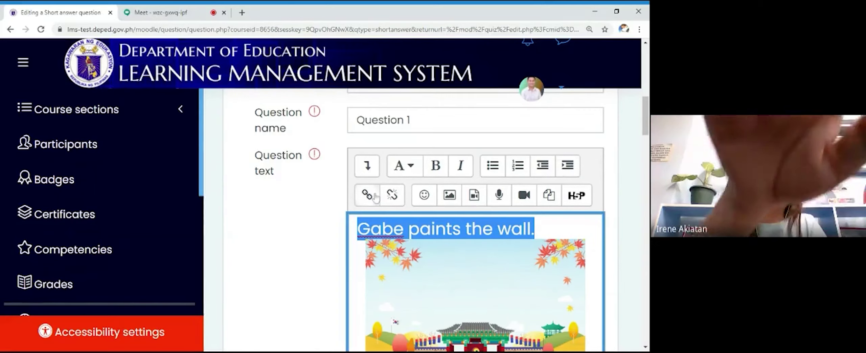
Step: Center-align the heading sentence above the autumn picture
left_click(367, 165)
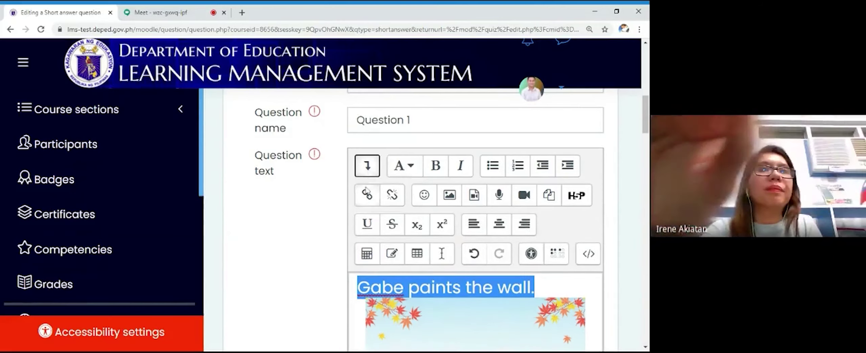
scroll(545, 254, "down", 1)
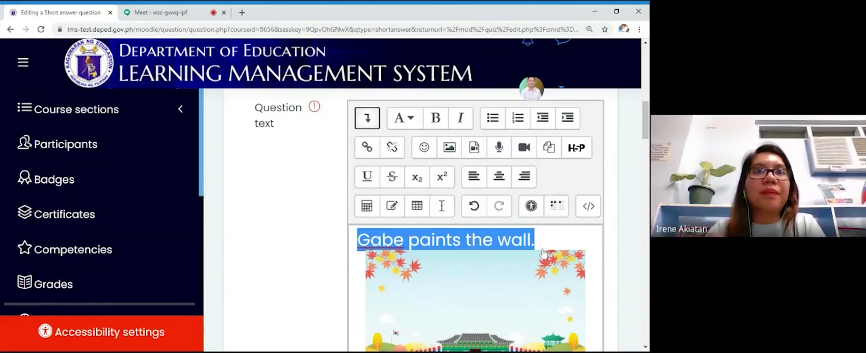
scroll(543, 253, "down", 1)
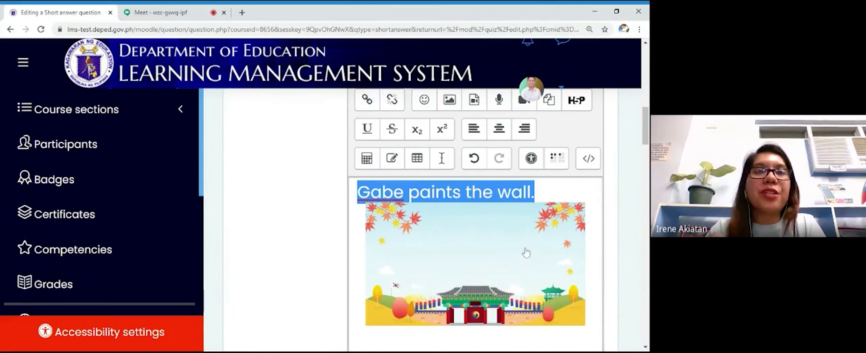
left_click(500, 132)
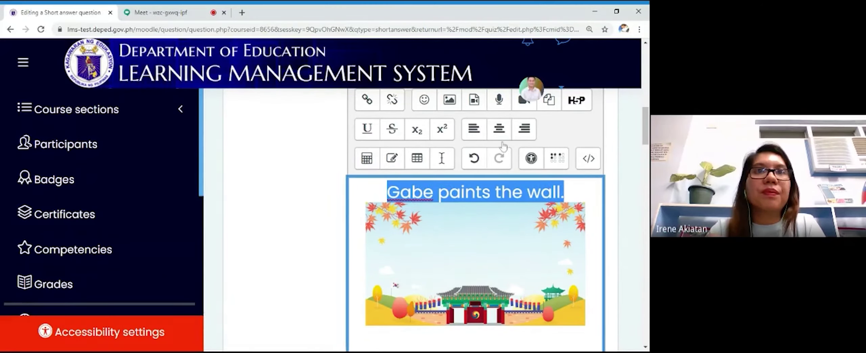
left_click(564, 192)
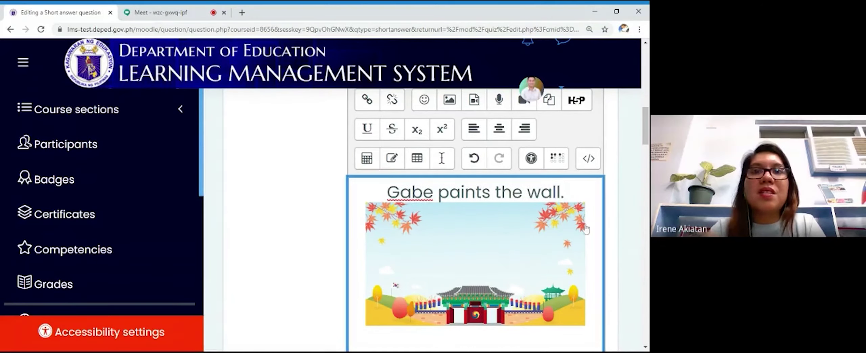
scroll(577, 230, "down", 5)
scroll(577, 230, "down", 3)
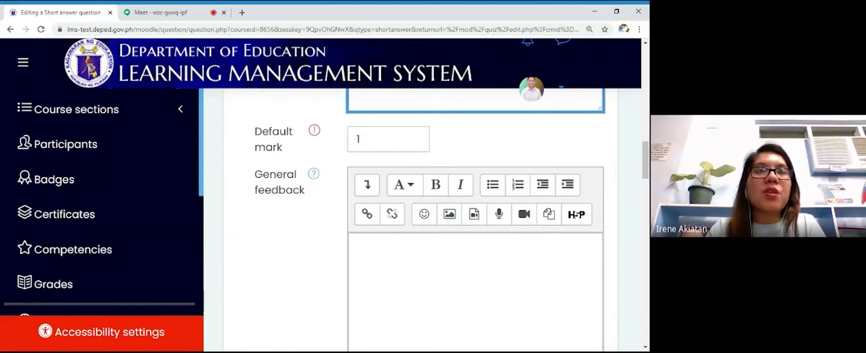
Step: Enter 'Great!' as the general feedback
scroll(385, 215, "down", 3)
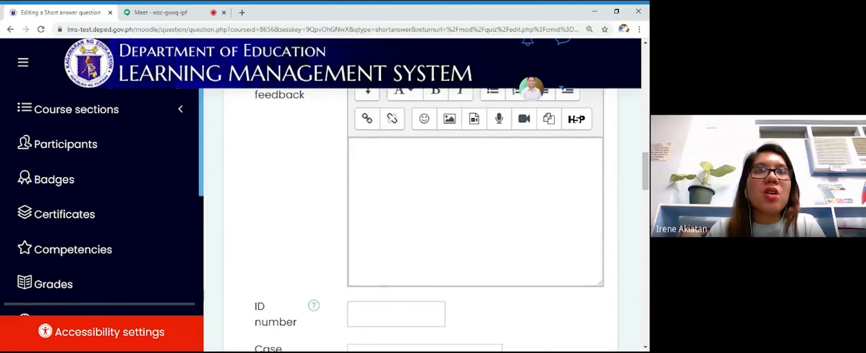
left_click(437, 196)
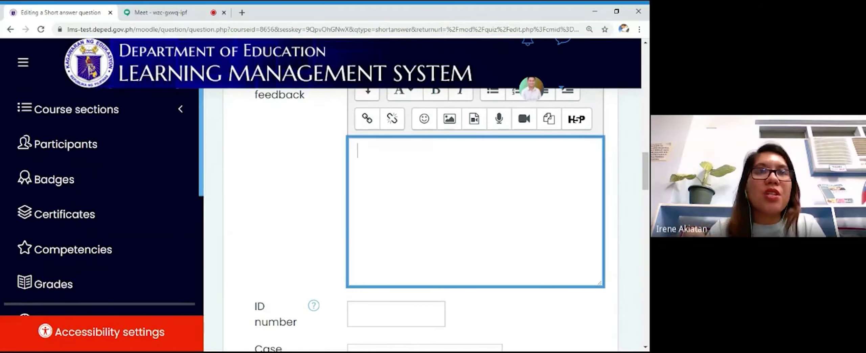
type("Great!")
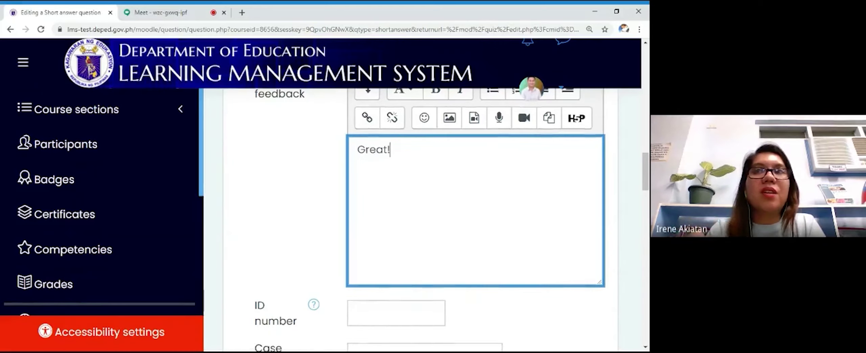
scroll(371, 219, "down", 4)
scroll(371, 218, "down", 5)
scroll(371, 219, "down", 1)
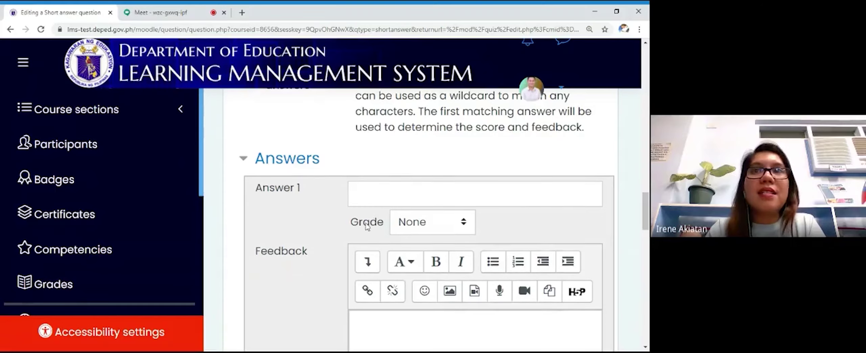
scroll(369, 225, "down", 1)
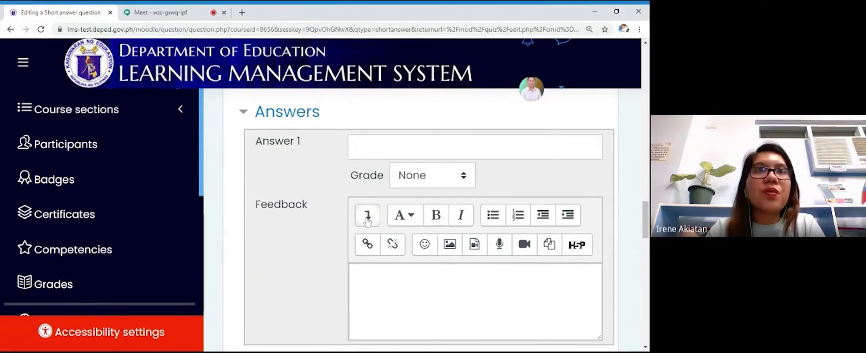
Step: Set Answer 1 to 'The wall is painted by Gabe.' with a 100% grade
left_click(357, 147)
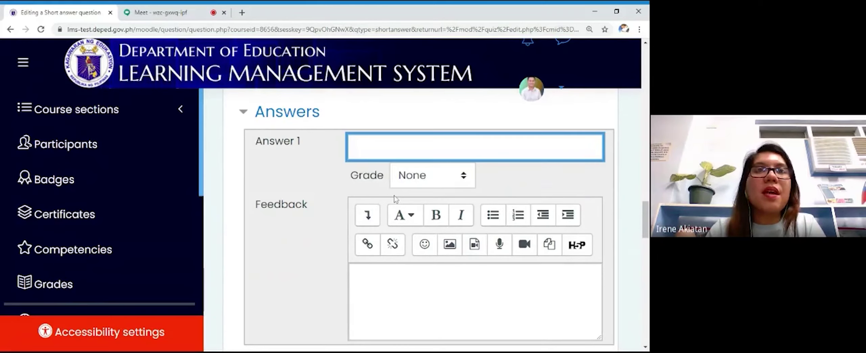
type("The w")
key("BackSpace")
key("BackSpace")
type("wall is pai")
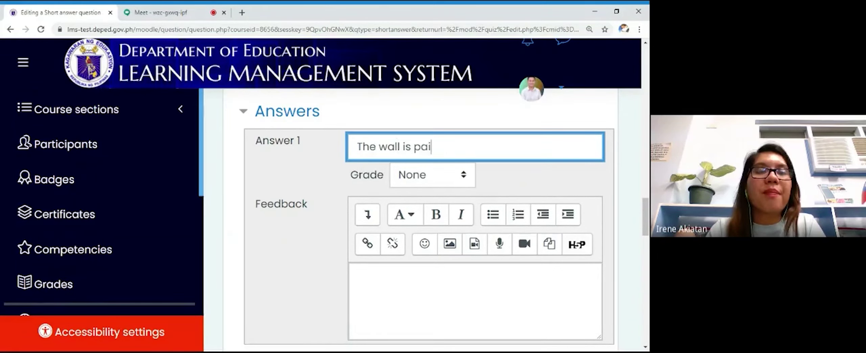
type("nted by Gab")
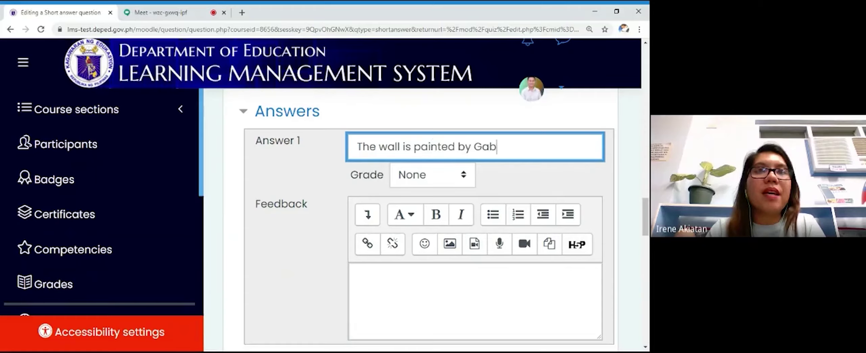
type("e.")
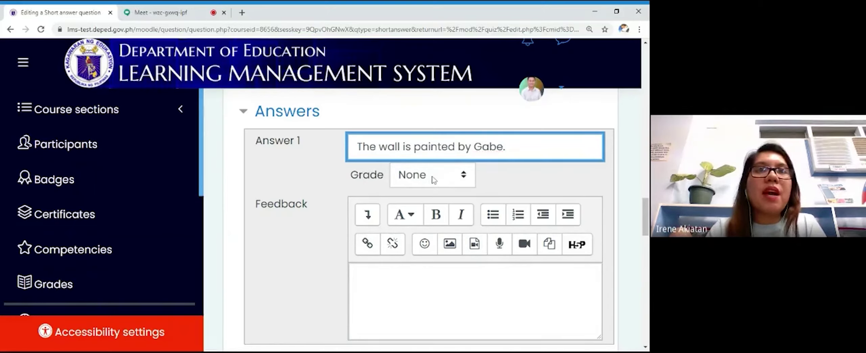
key("Tab")
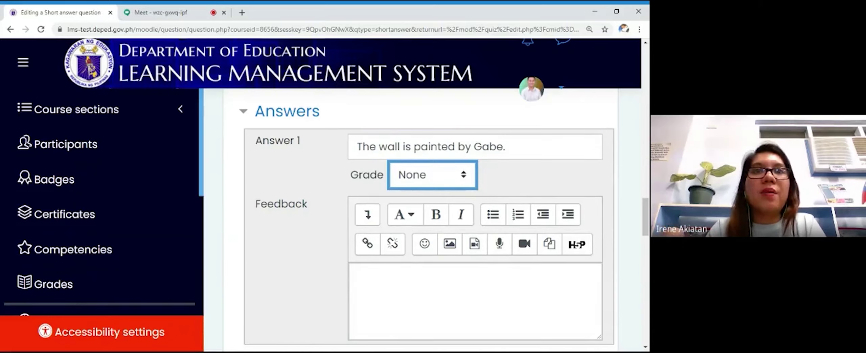
key("Down")
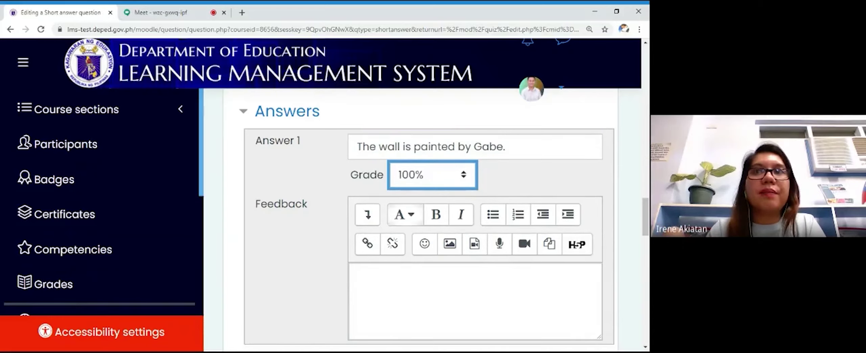
scroll(452, 216, "down", 1)
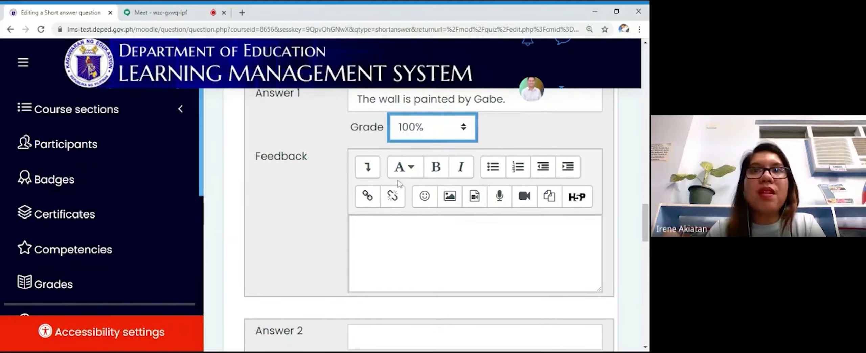
scroll(383, 195, "down", 4)
Step: Save the short-answer question to the Transform ME quiz
left_click(357, 146)
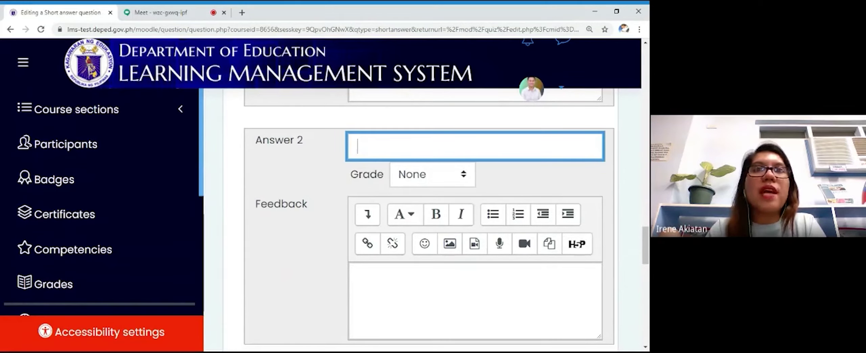
scroll(387, 163, "down", 10)
scroll(386, 162, "up", 3)
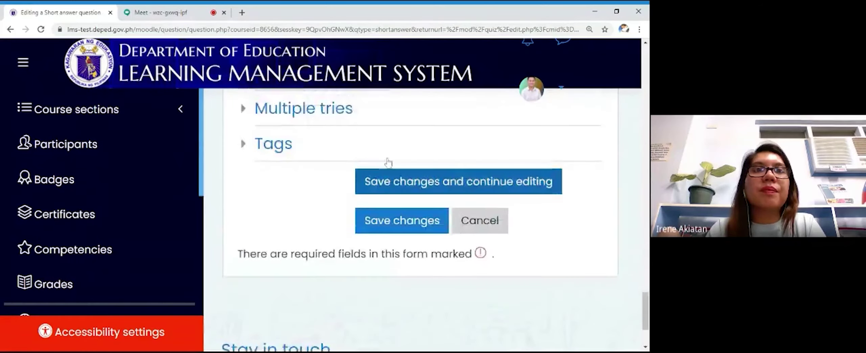
scroll(387, 164, "down", 1)
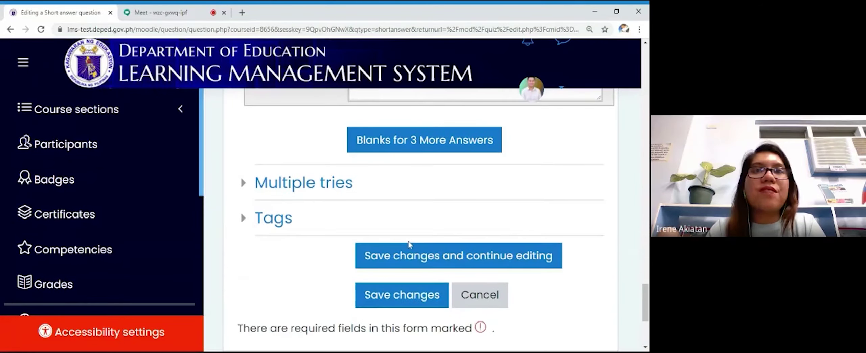
left_click(417, 300)
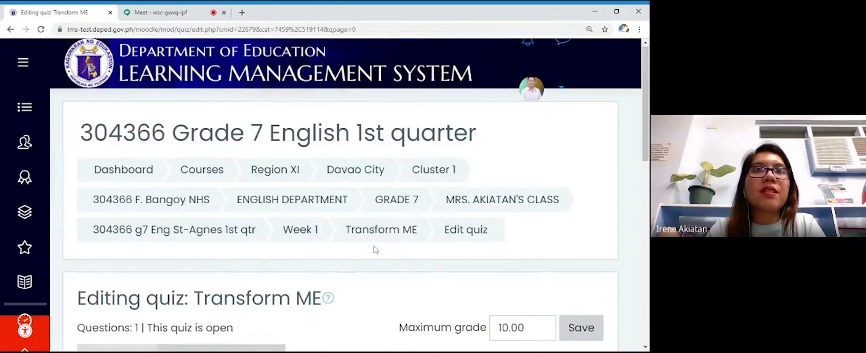
scroll(374, 247, "down", 5)
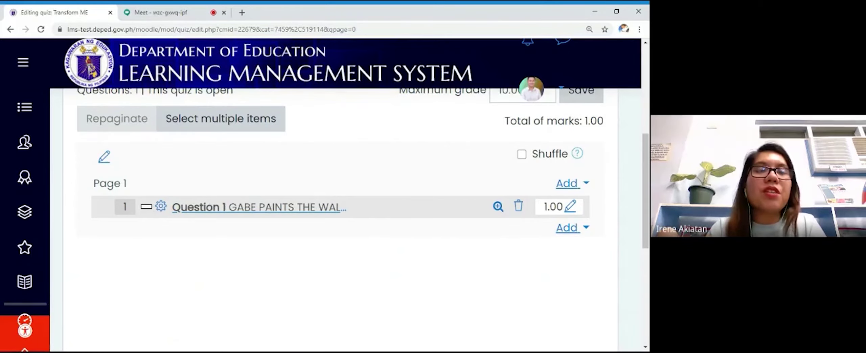
scroll(363, 184, "up", 1)
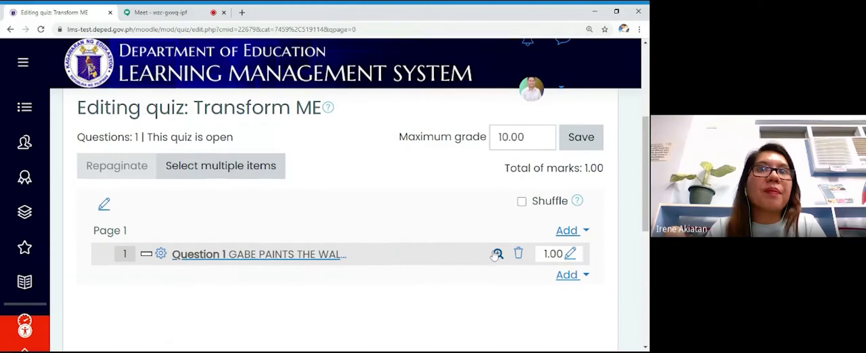
scroll(495, 256, "down", 3)
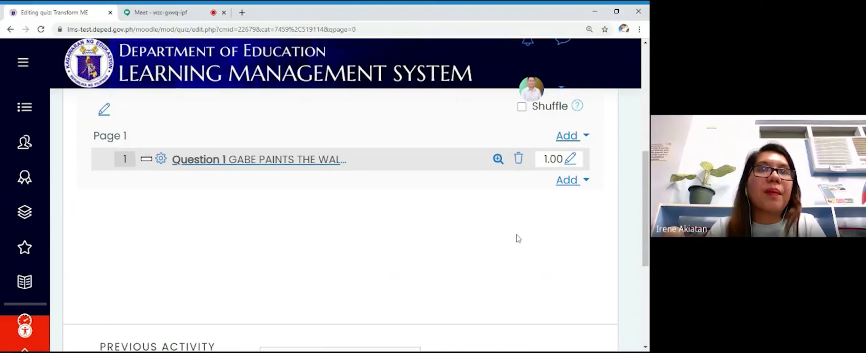
scroll(518, 238, "down", 3)
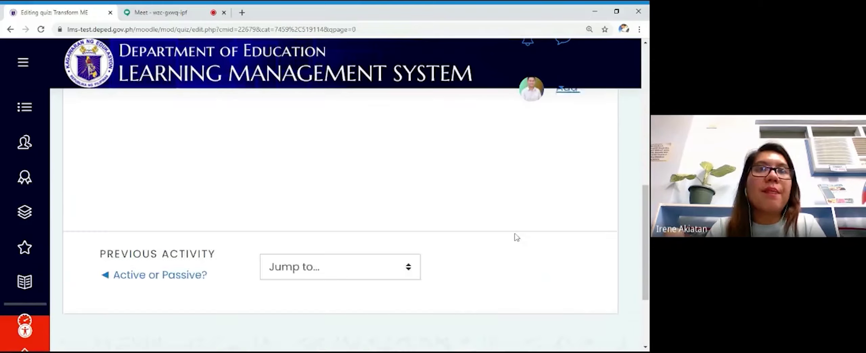
scroll(518, 239, "up", 4)
scroll(517, 239, "up", 5)
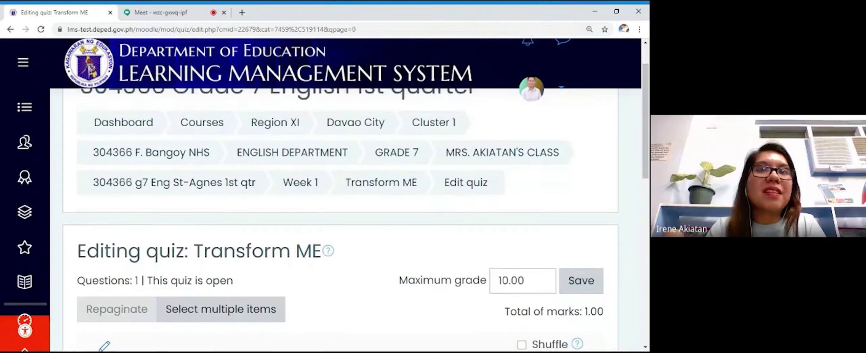
Step: Replace the 10.00 maximum grade with 1 and save it
double_click(542, 282)
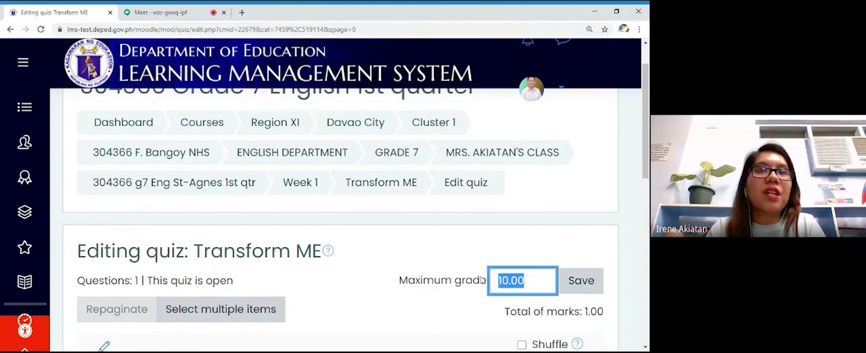
type("1")
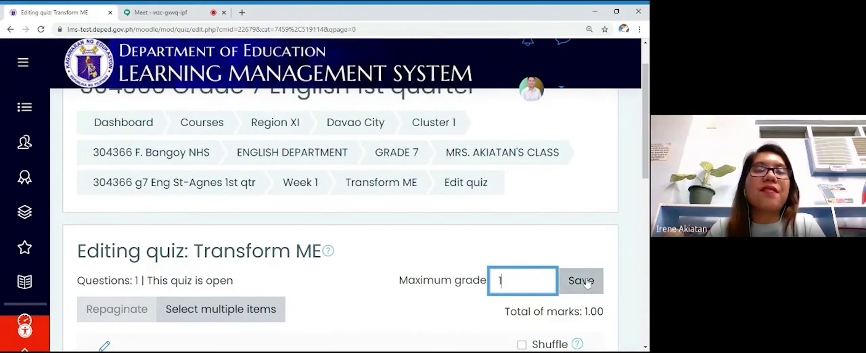
left_click(588, 284)
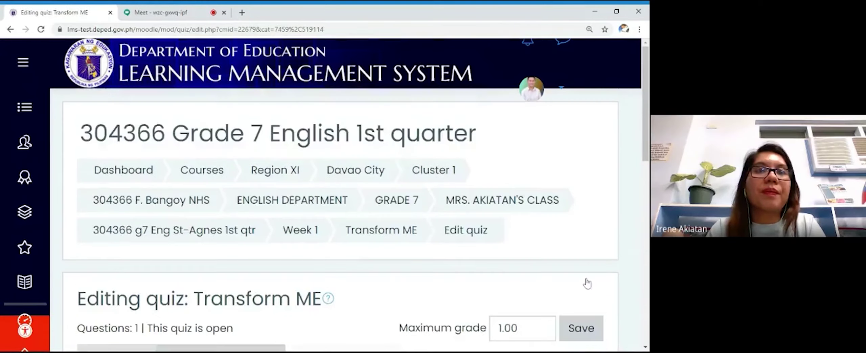
scroll(588, 283, "down", 5)
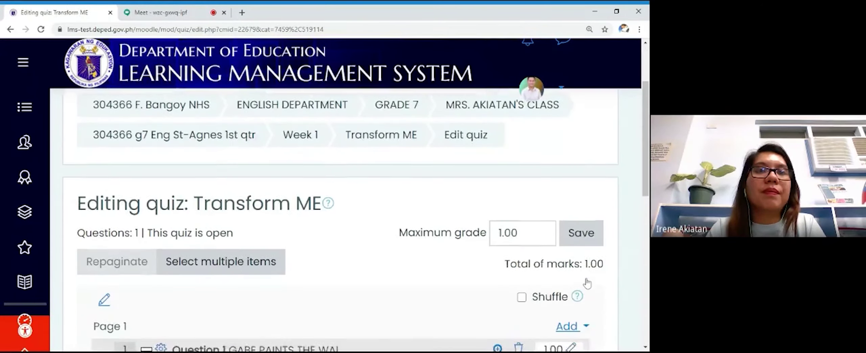
scroll(588, 283, "up", 3)
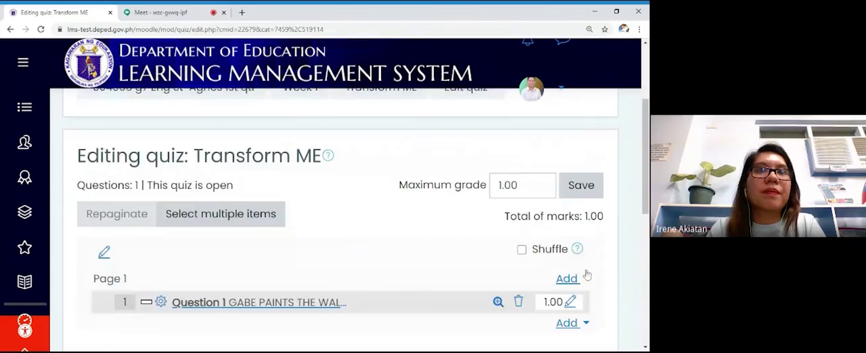
left_click(591, 200)
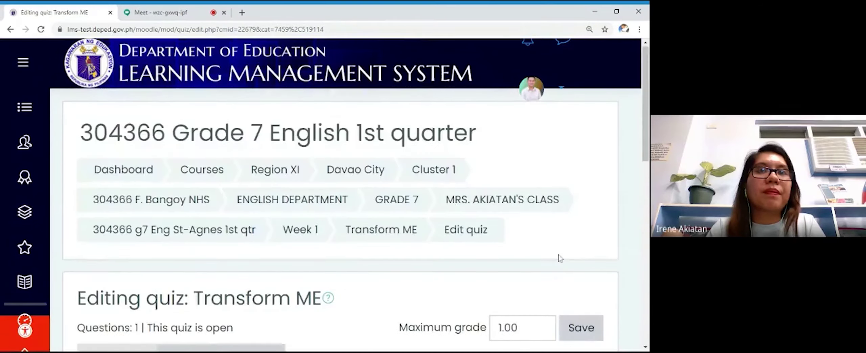
scroll(560, 258, "down", 3)
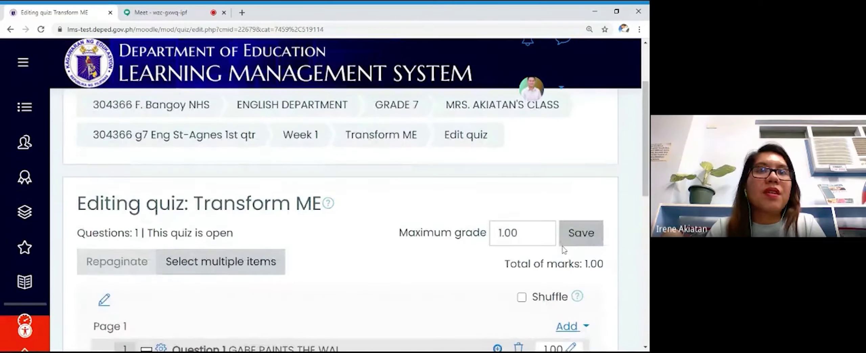
scroll(548, 248, "down", 2)
scroll(545, 248, "down", 3)
scroll(545, 248, "down", 5)
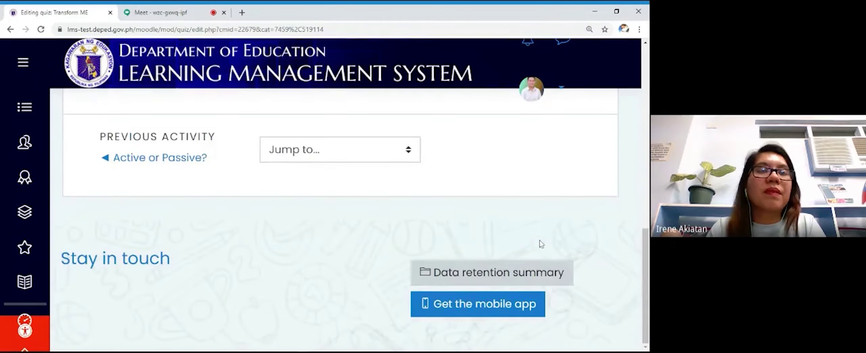
scroll(540, 241, "up", 5)
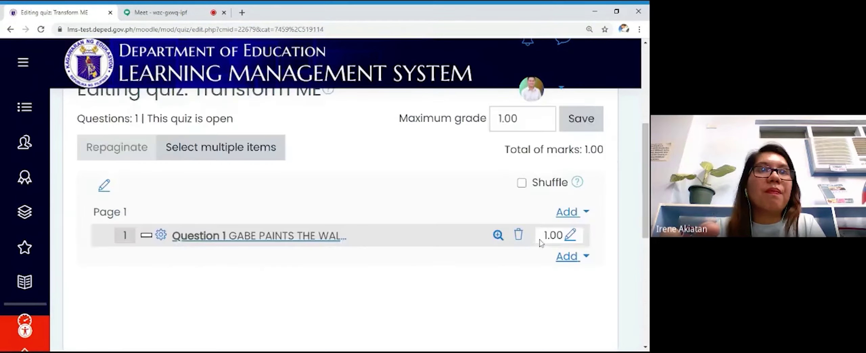
scroll(541, 242, "up", 3)
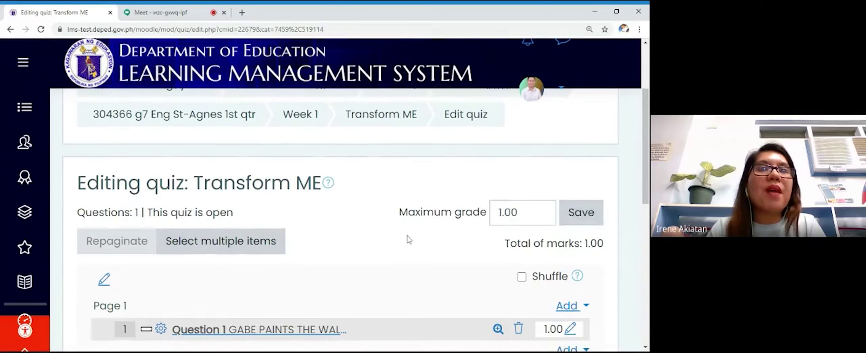
scroll(372, 223, "down", 4)
scroll(261, 161, "up", 4)
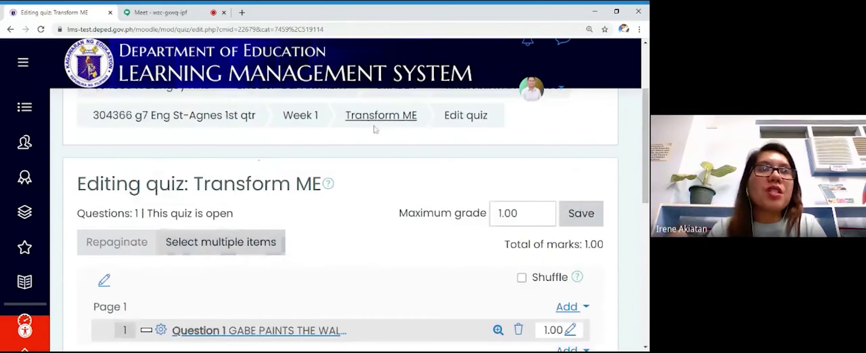
Step: Return to the Transform ME quiz overview and launch Preview quiz now
left_click(384, 120)
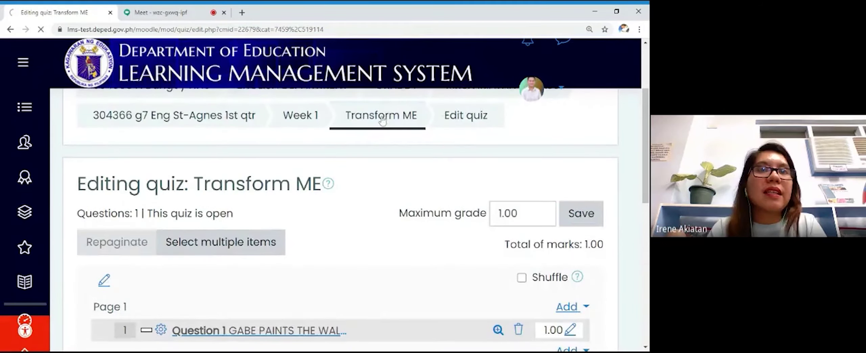
scroll(382, 180, "down", 4)
scroll(381, 179, "down", 1)
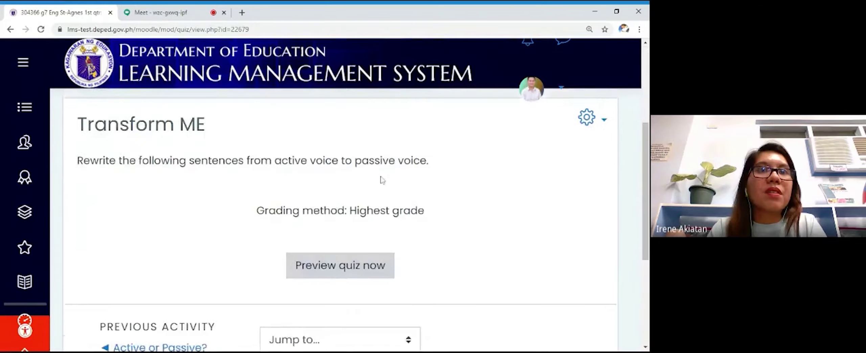
scroll(398, 224, "down", 1)
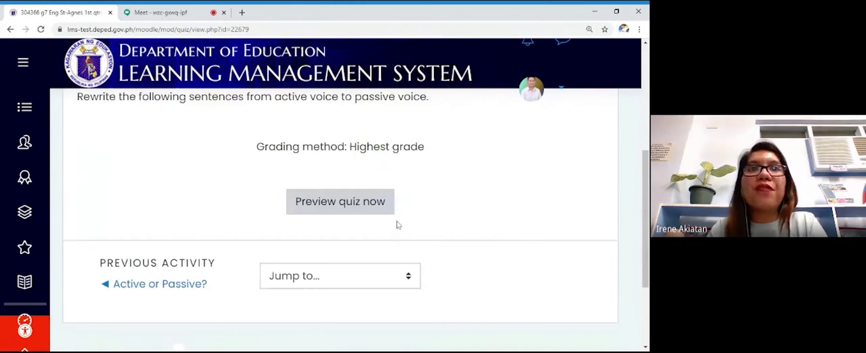
left_click(367, 212)
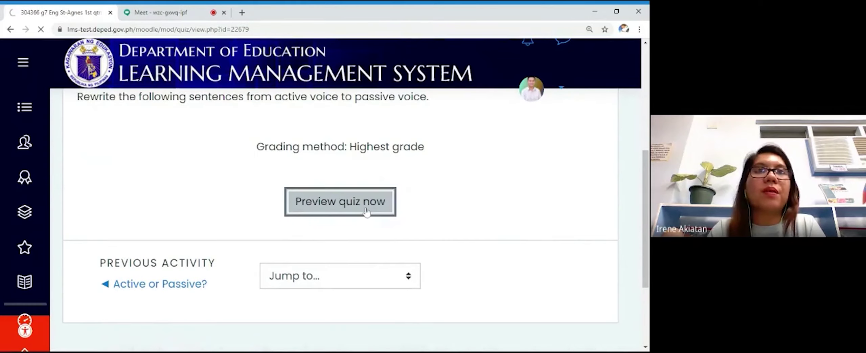
Step: Answer question 1 with 'The wall is painted by Gabe.' and finish the attempt
scroll(367, 212, "down", 3)
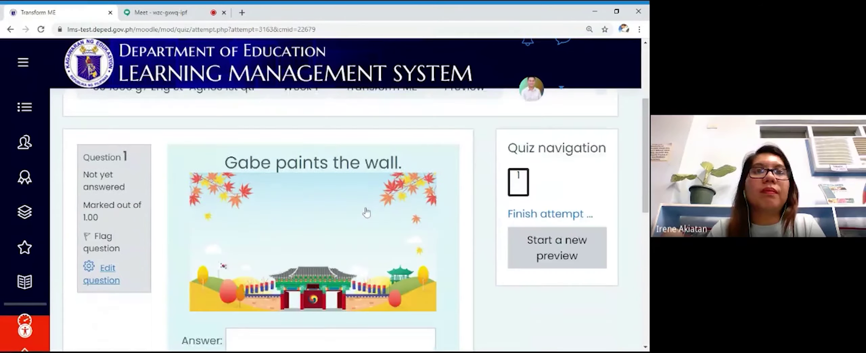
scroll(367, 213, "down", 2)
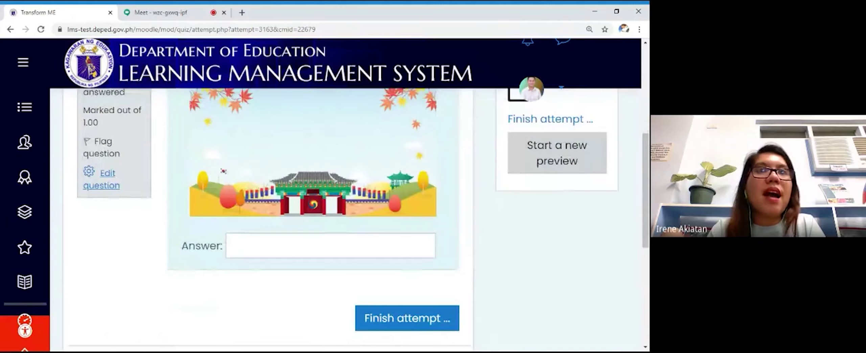
left_click(330, 245)
scroll(367, 212, "up", 1)
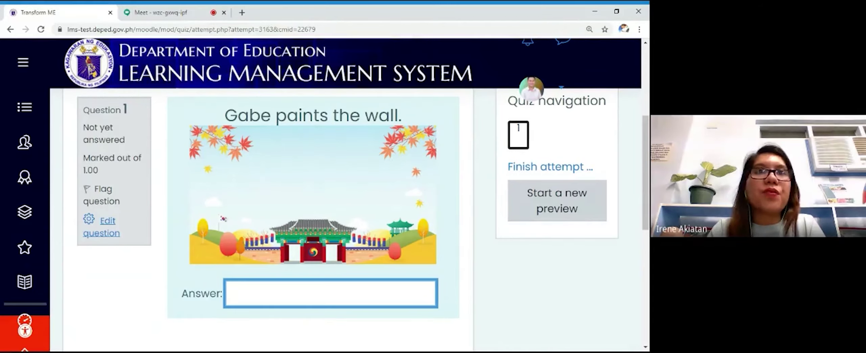
type("T")
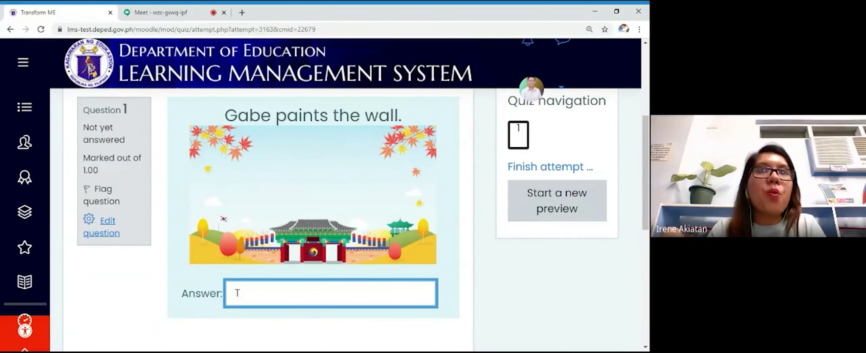
type("he wall is pa")
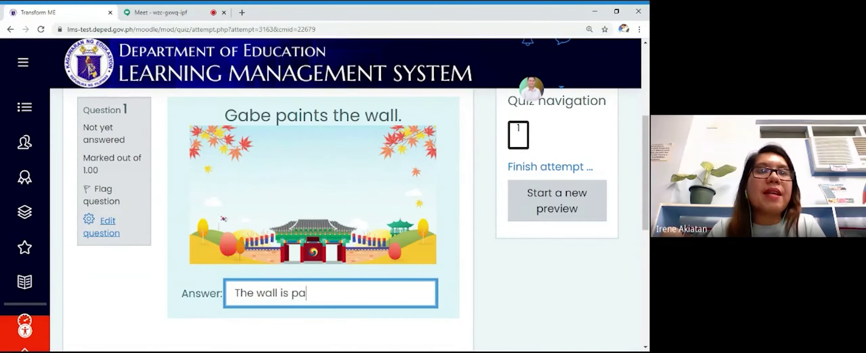
type("inted by Gabe.")
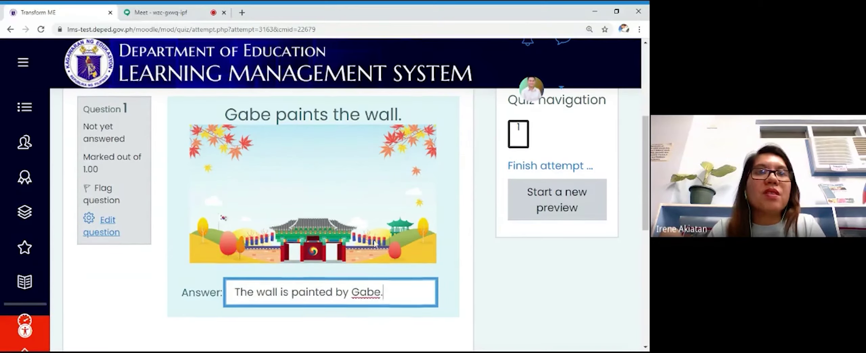
scroll(377, 242, "down", 3)
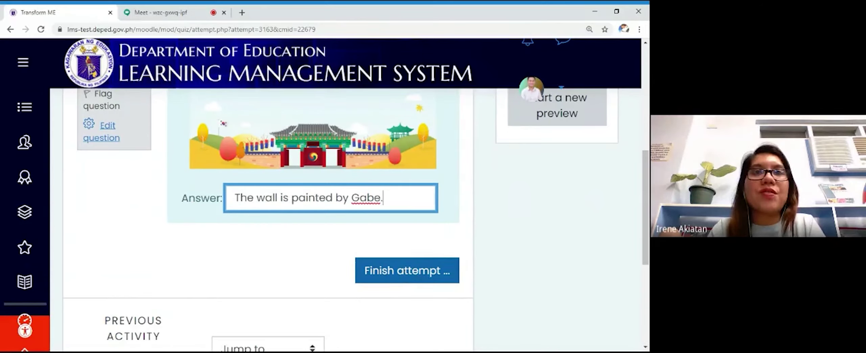
left_click(404, 270)
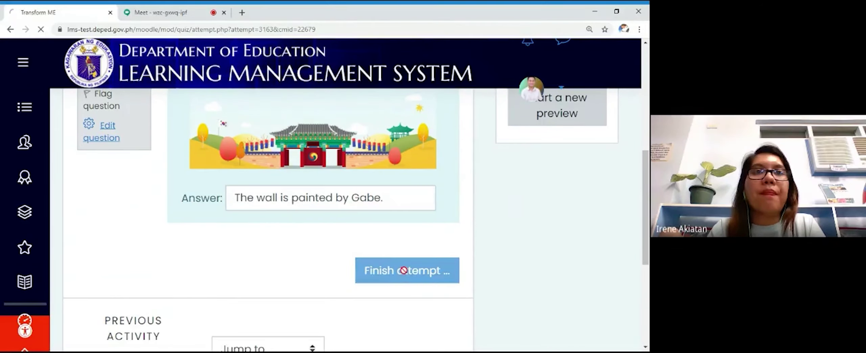
scroll(372, 259, "down", 4)
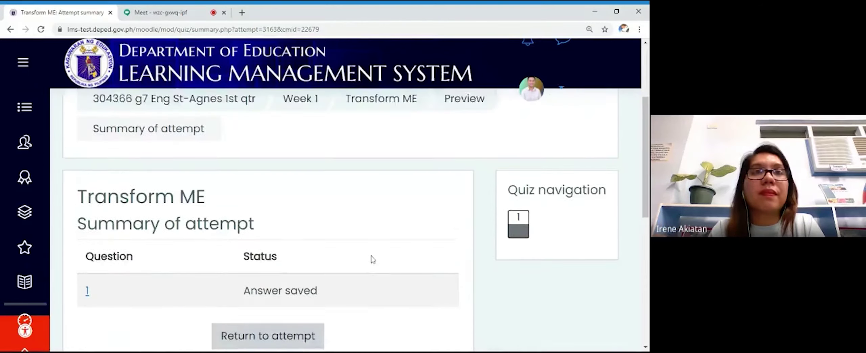
scroll(373, 259, "down", 3)
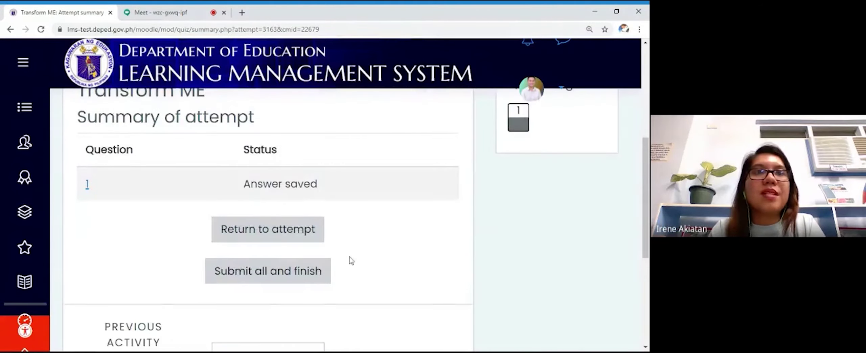
Step: Submit all and finish the attempt, then review the correct 1.00/1.00 result
left_click(300, 276)
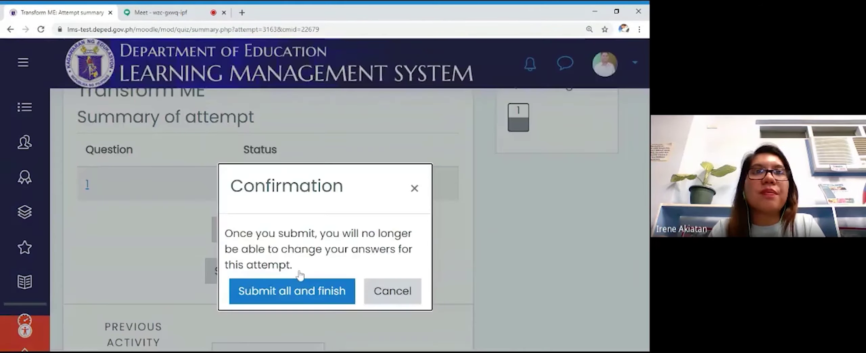
left_click(310, 291)
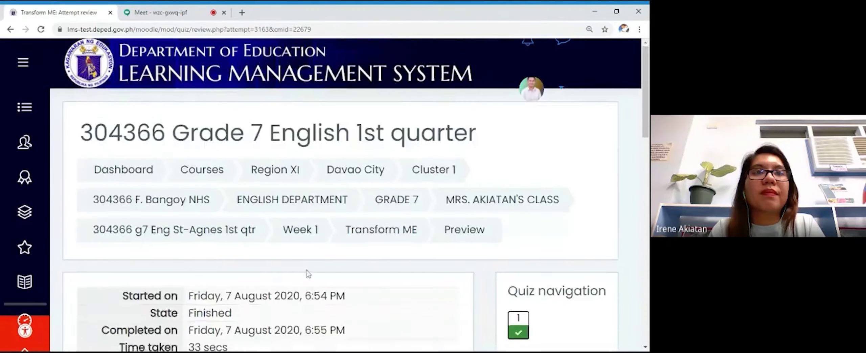
scroll(308, 274, "down", 10)
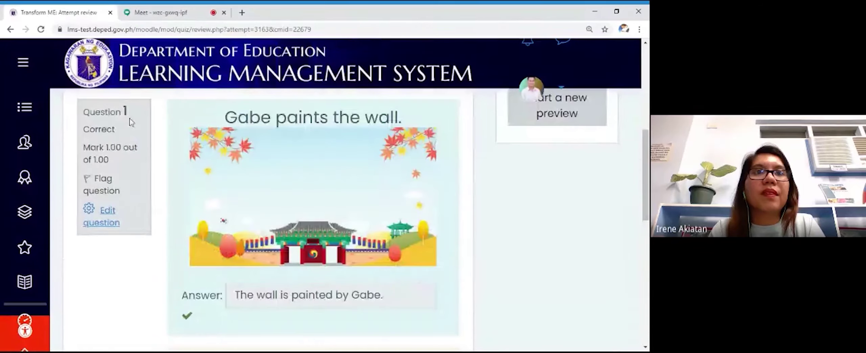
left_click_drag(135, 112, 80, 111)
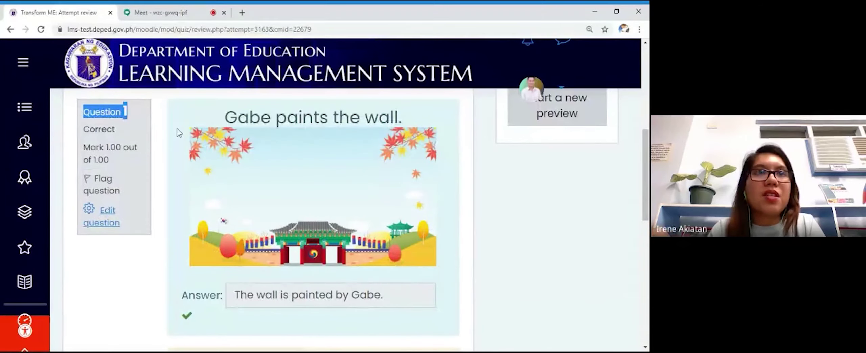
left_click(180, 142)
scroll(183, 152, "down", 4)
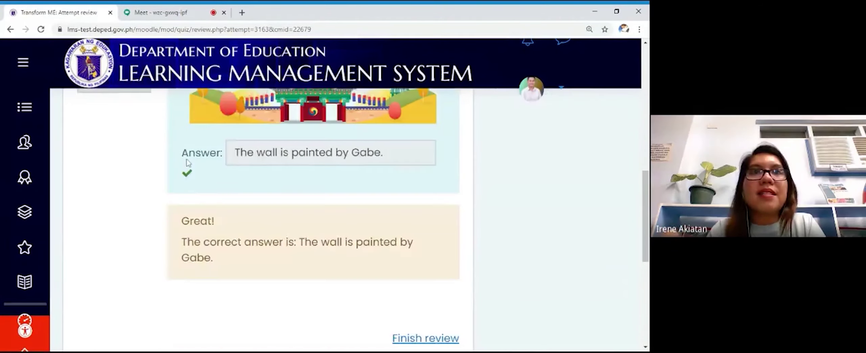
scroll(188, 162, "up", 1)
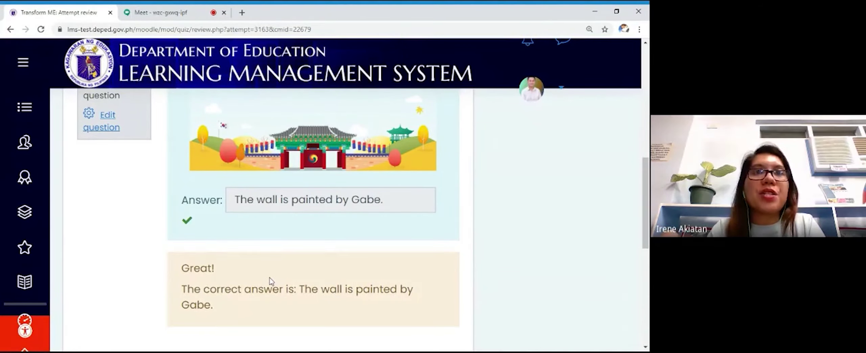
scroll(267, 283, "down", 4)
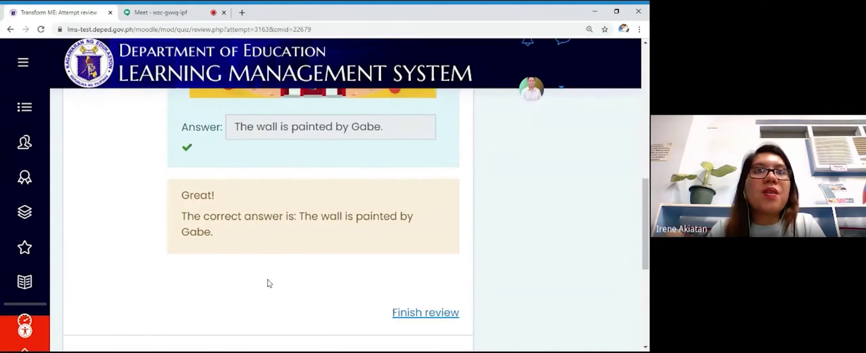
scroll(247, 274, "up", 5)
scroll(248, 268, "up", 5)
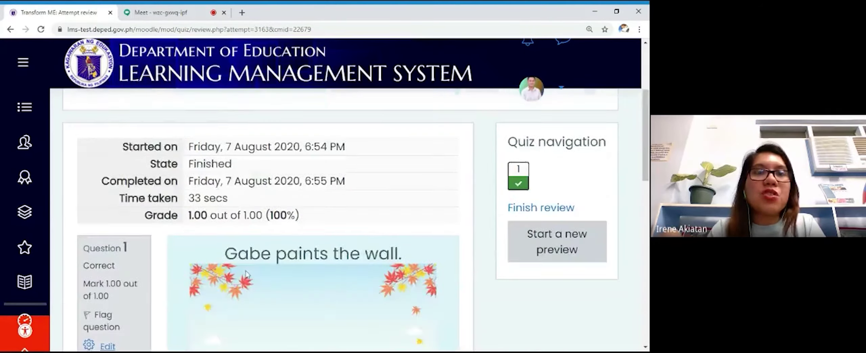
scroll(249, 258, "down", 8)
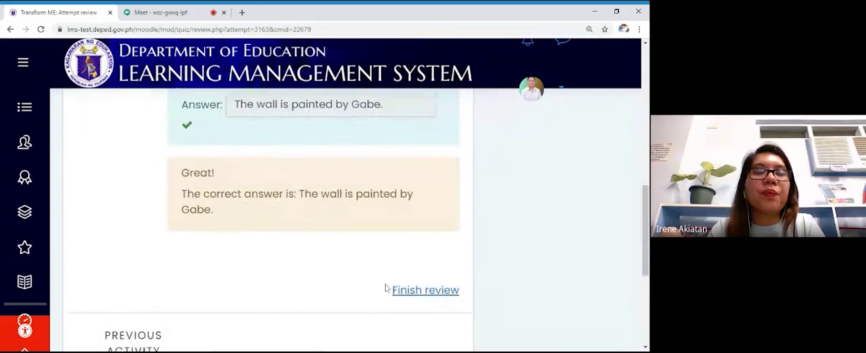
Step: Finish the review and return to the Transform ME quiz page
left_click(400, 293)
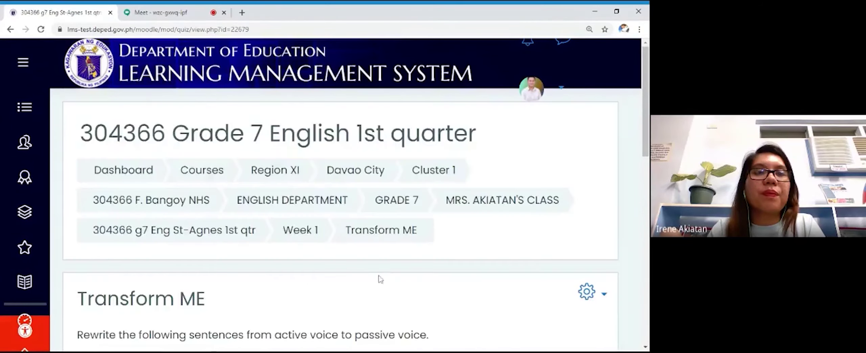
scroll(379, 276, "down", 5)
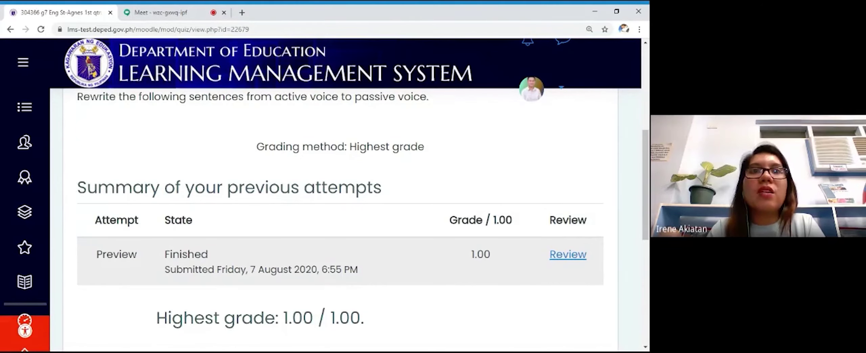
scroll(433, 265, "up", 4)
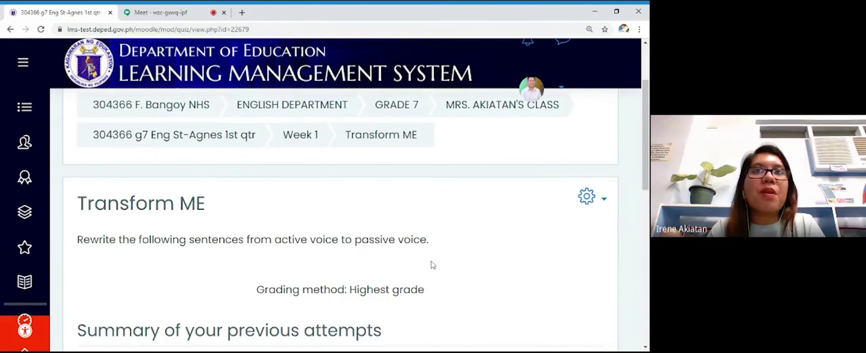
left_click(604, 201)
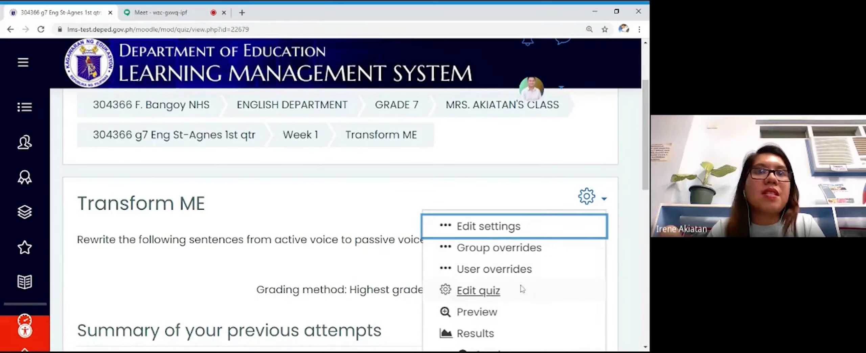
Step: Save the 1.00 maximum grade in Edit quiz, then go back to Week 1
left_click(473, 292)
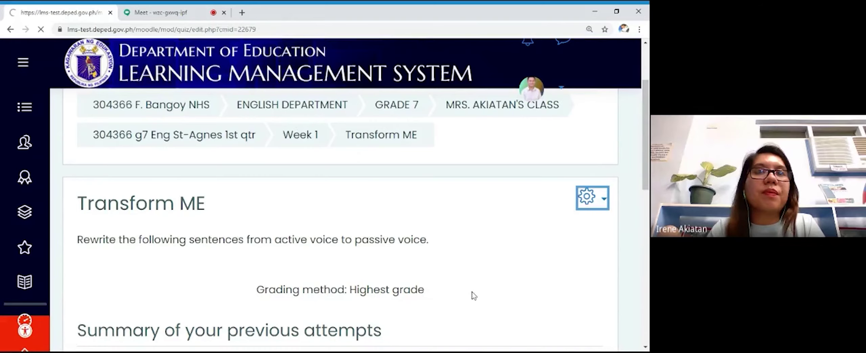
scroll(473, 294, "down", 5)
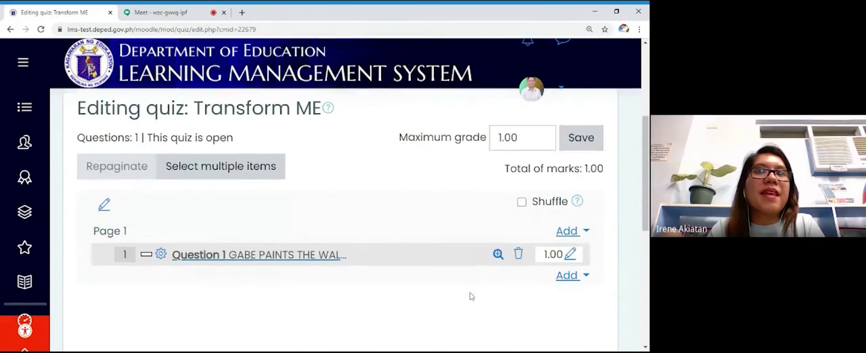
scroll(458, 280, "up", 1)
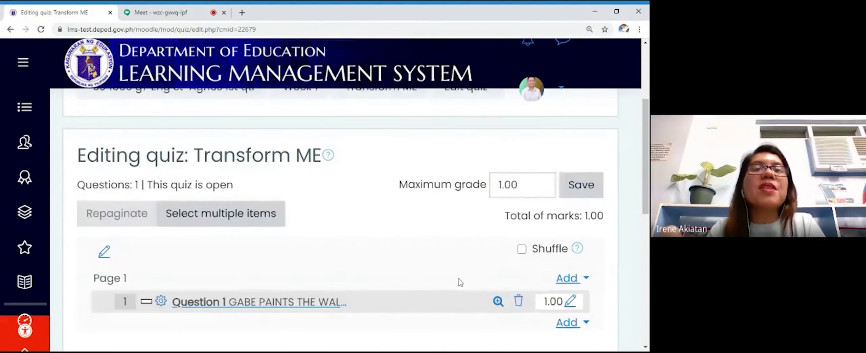
left_click(594, 188)
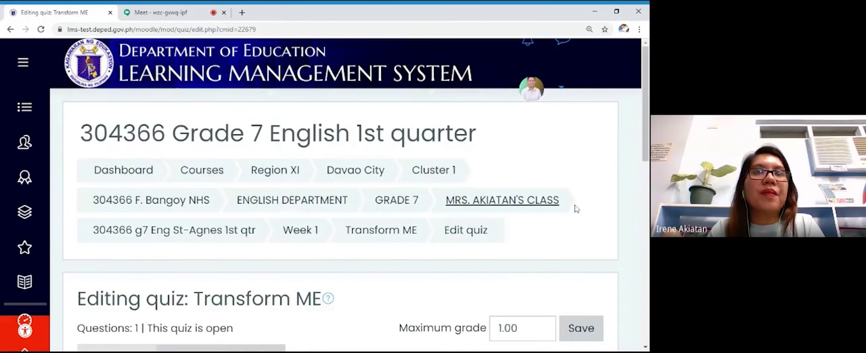
scroll(566, 222, "down", 2)
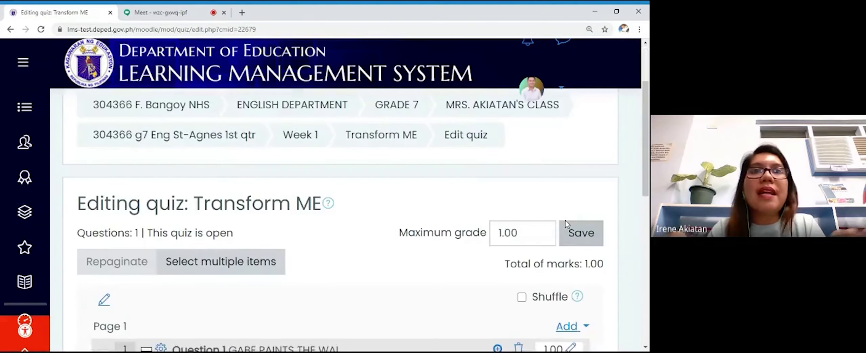
scroll(566, 220, "up", 2)
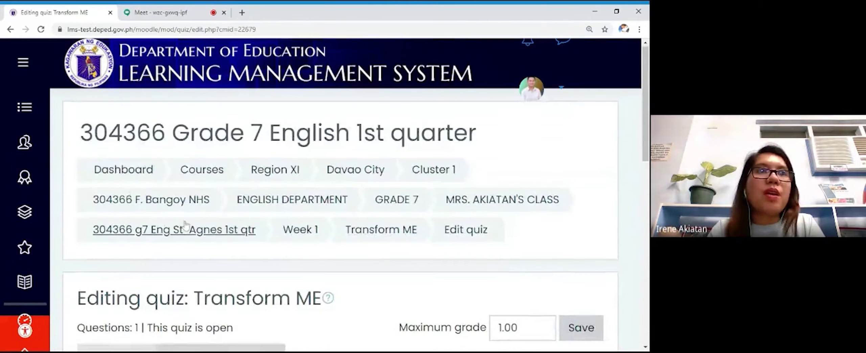
scroll(187, 223, "down", 1)
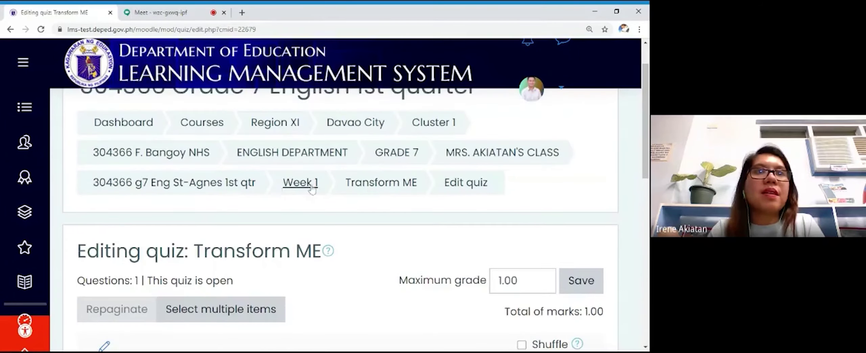
left_click(301, 183)
Step: Open the Week 1 activity chooser and pick Assignment
scroll(313, 218, "down", 3)
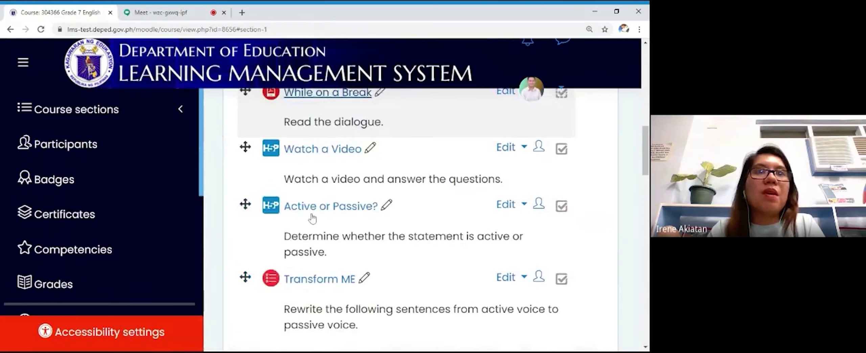
scroll(312, 218, "down", 2)
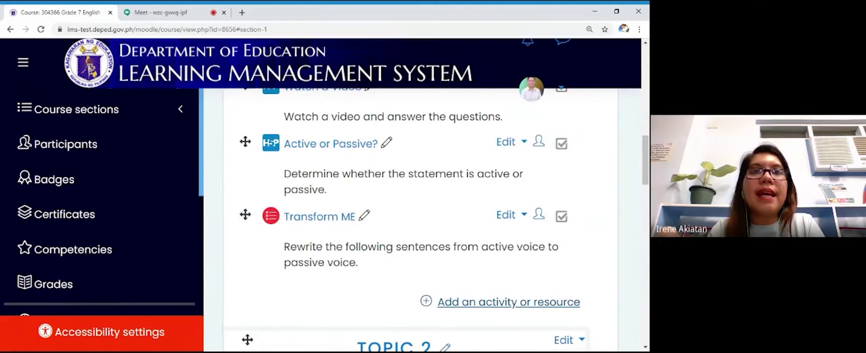
left_click(501, 301)
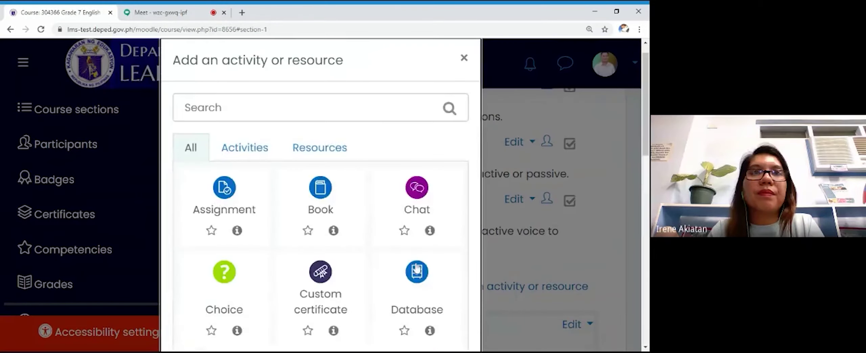
scroll(417, 269, "down", 1)
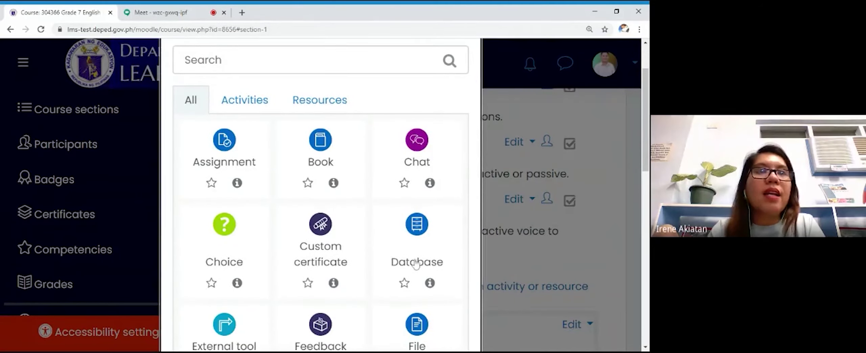
left_click(223, 147)
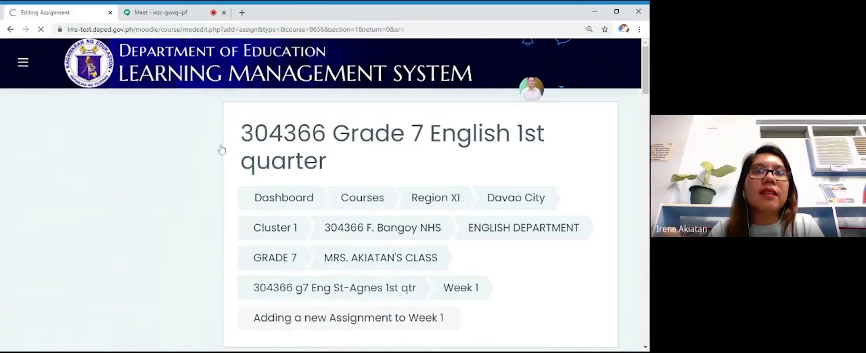
Step: Paste 'Create a Vlog' as the assignment name
scroll(335, 210, "down", 5)
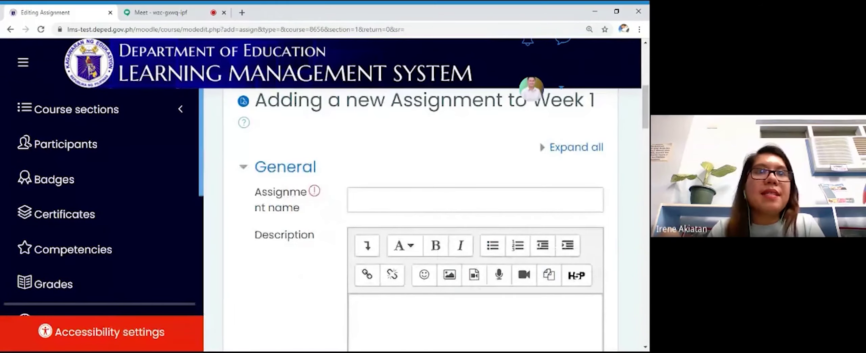
left_click(372, 200)
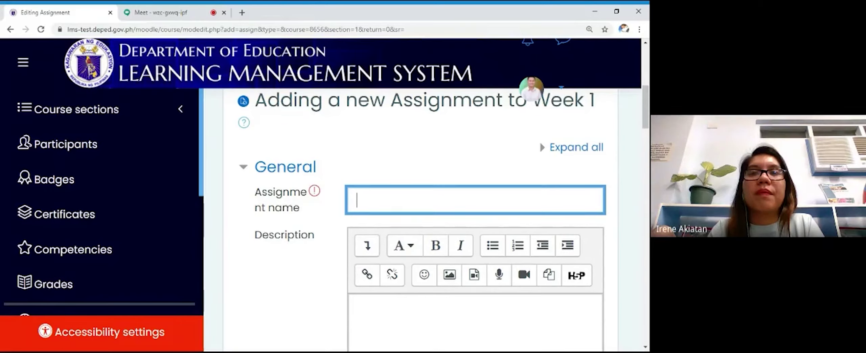
type("Create a Vlog")
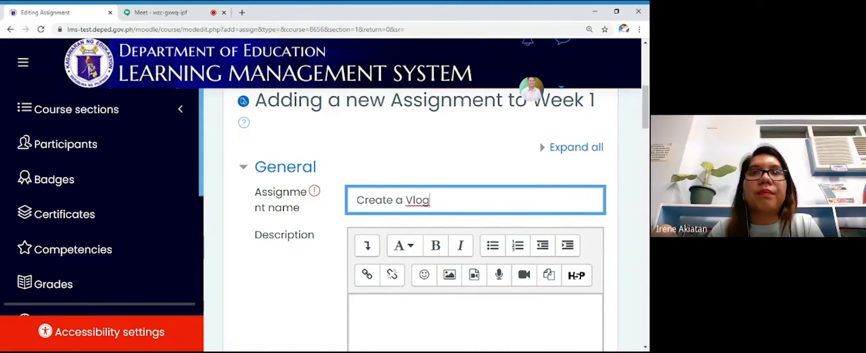
Step: Write the description 'Read the attached document and follow the instructions to create a vlog.'
scroll(420, 220, "down", 3)
left_click(357, 211)
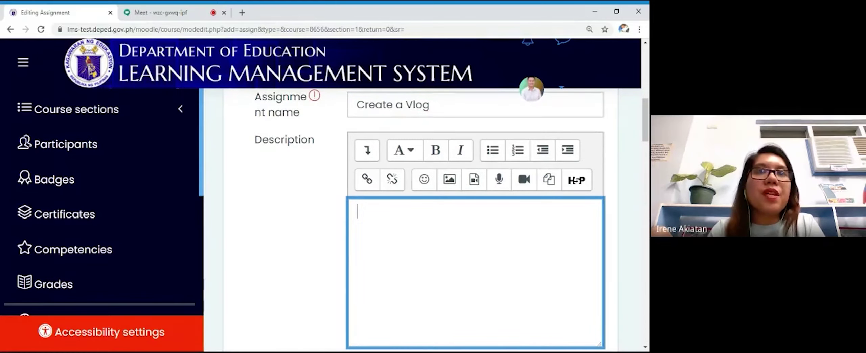
type("Read the ")
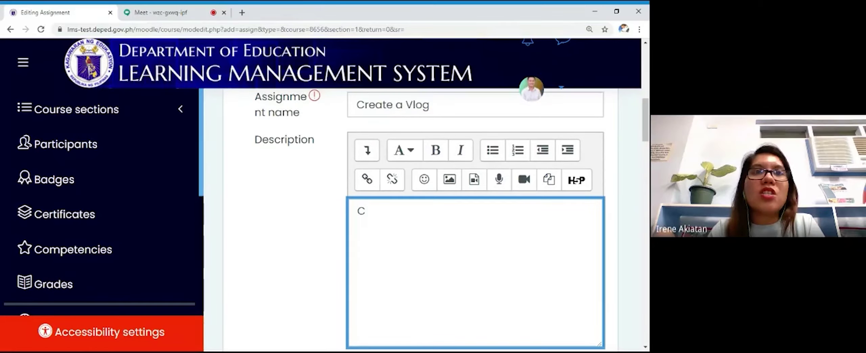
type("attached ")
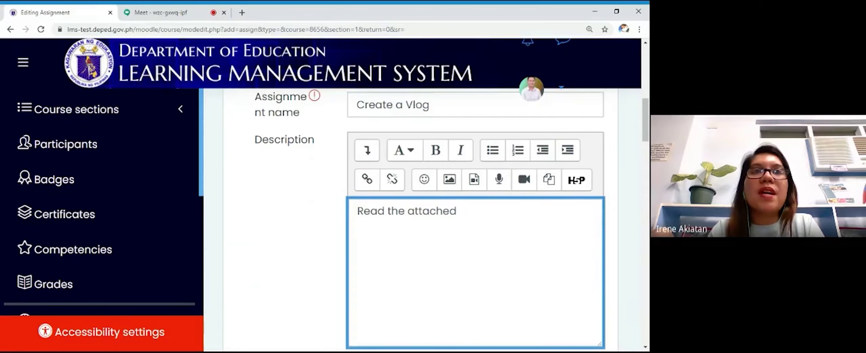
type("document ")
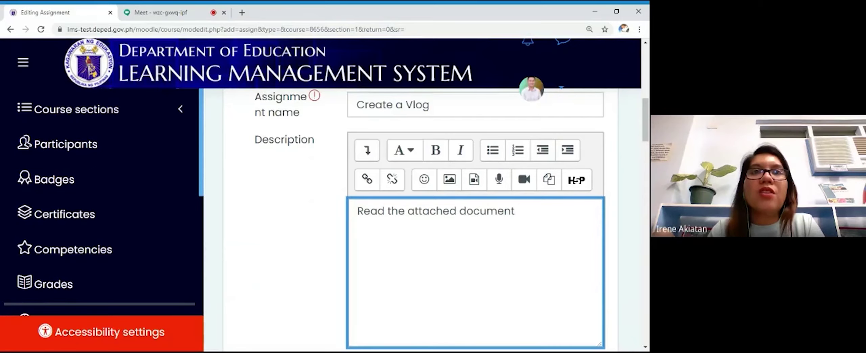
type("and f")
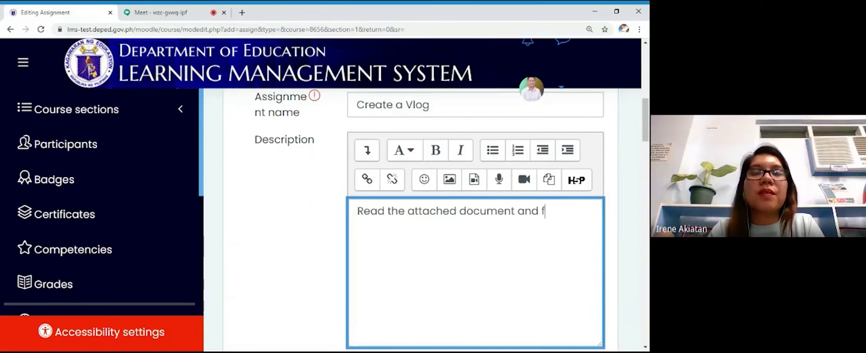
type("ollow the instructiojs")
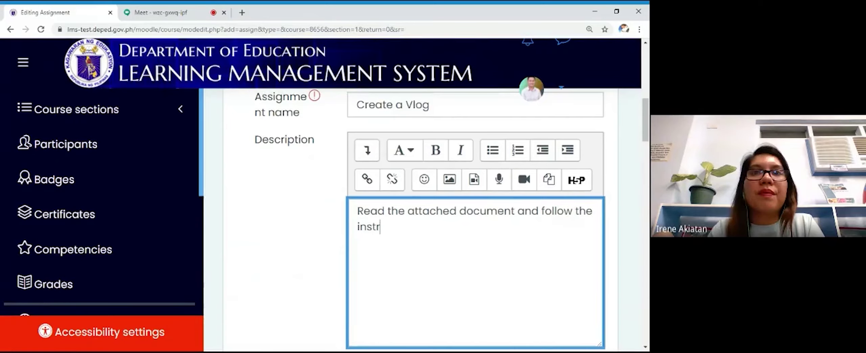
key("BackSpace")
key("BackSpace")
type("ns ")
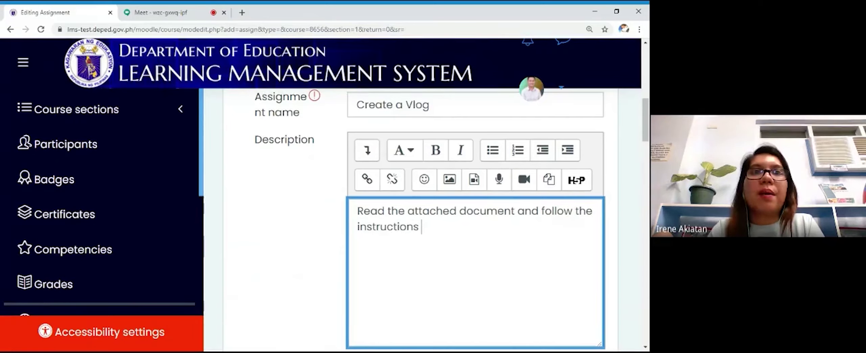
type("to create a vlog.")
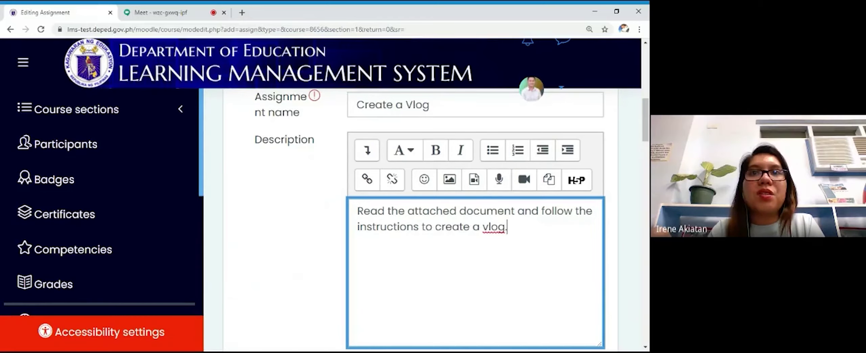
scroll(587, 220, "down", 10)
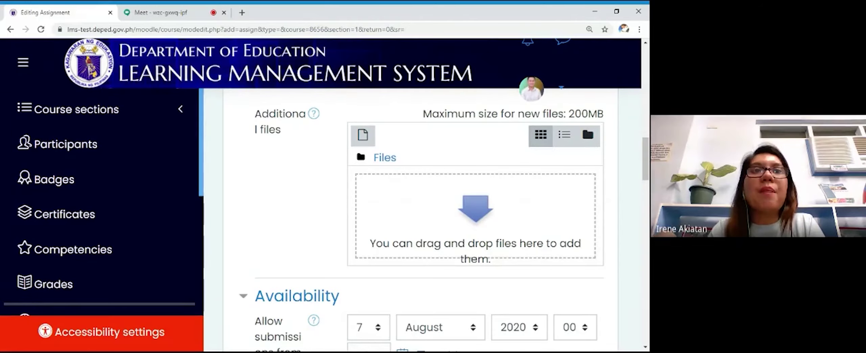
Step: Upload the ENG10_Q1 PDF from the computer into the assignment's Additional files
left_click(481, 212)
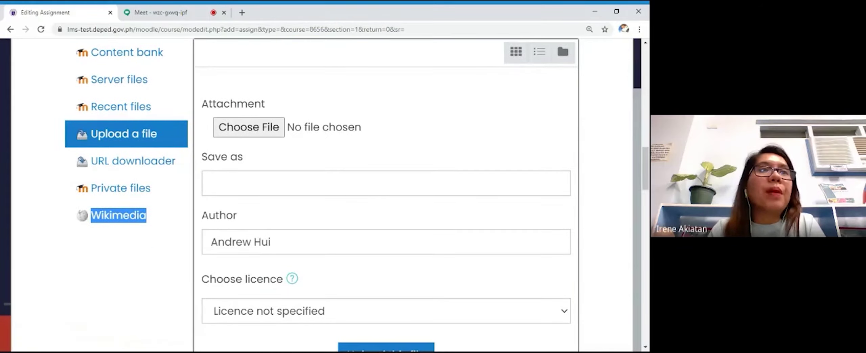
scroll(166, 136, "down", 1)
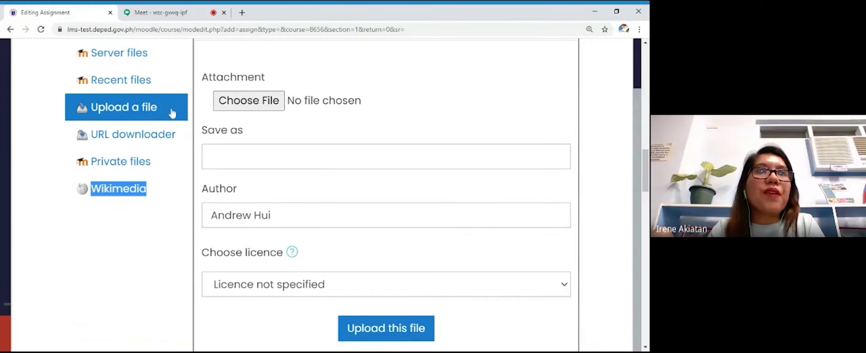
left_click(242, 104)
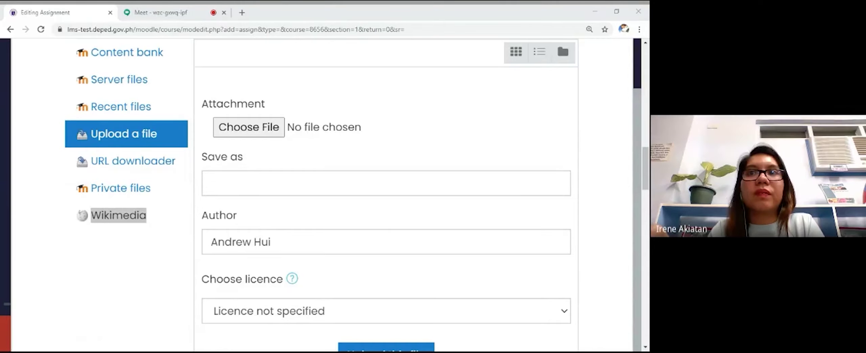
key("Return")
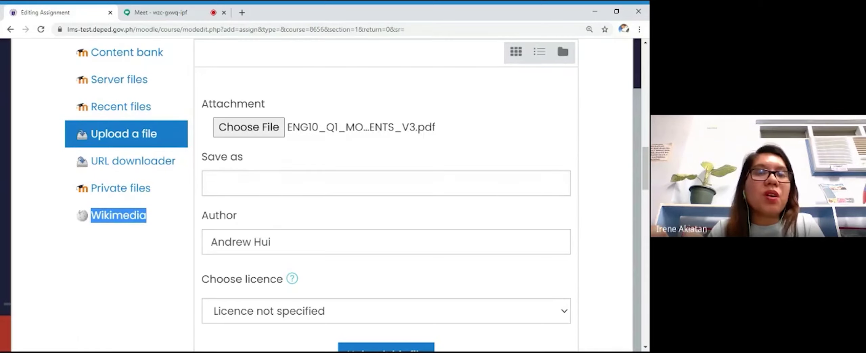
scroll(335, 213, "down", 3)
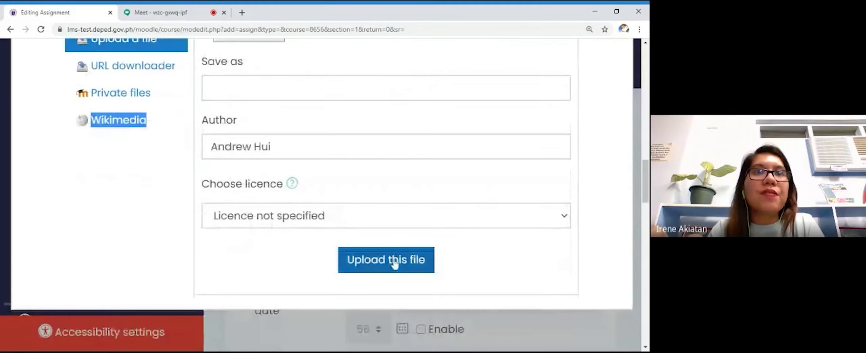
left_click(395, 261)
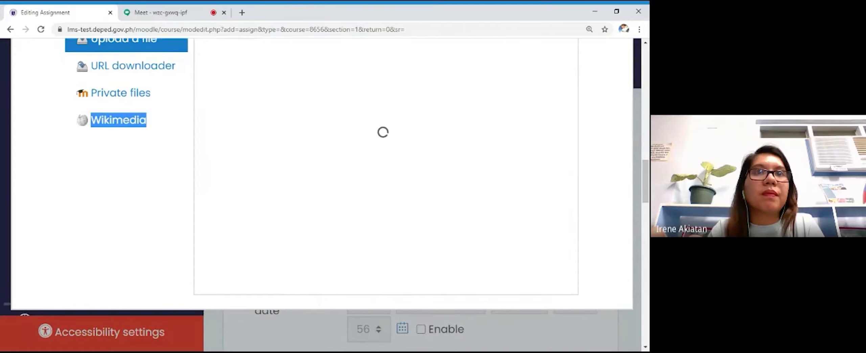
scroll(387, 250, "up", 4)
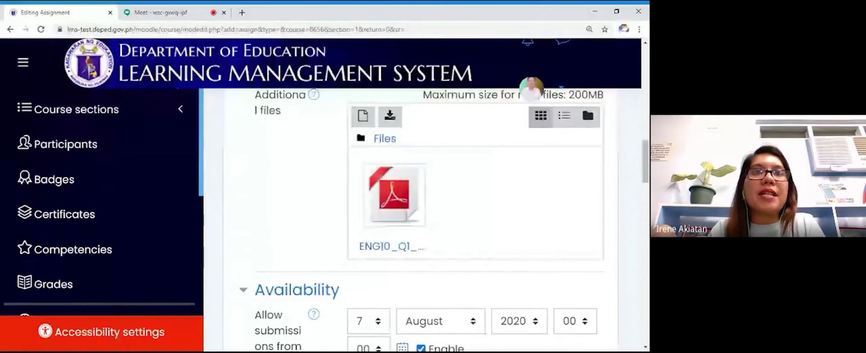
scroll(241, 249, "down", 2)
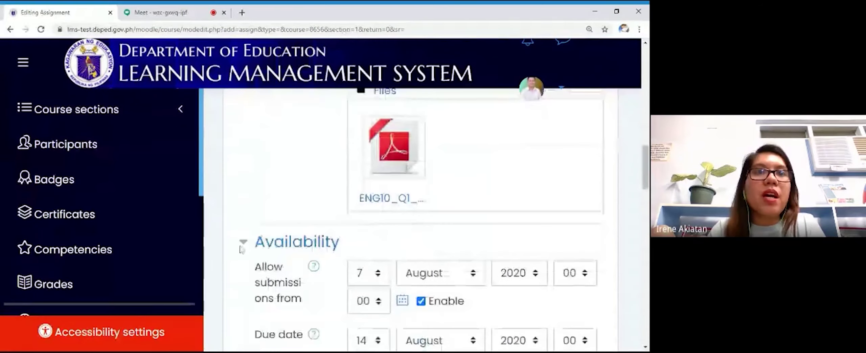
scroll(241, 249, "down", 3)
scroll(243, 242, "down", 2)
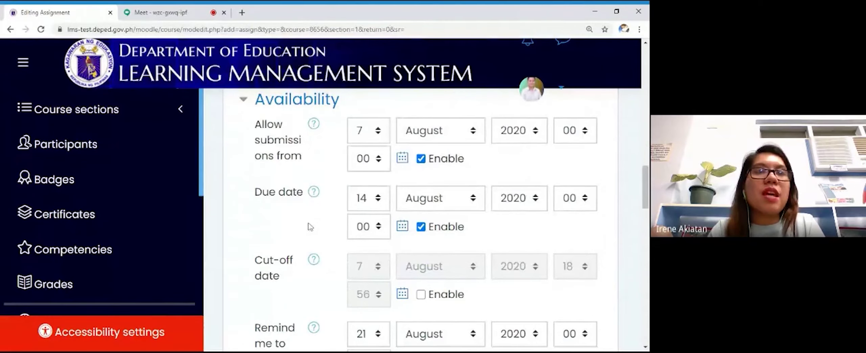
scroll(299, 233, "down", 1)
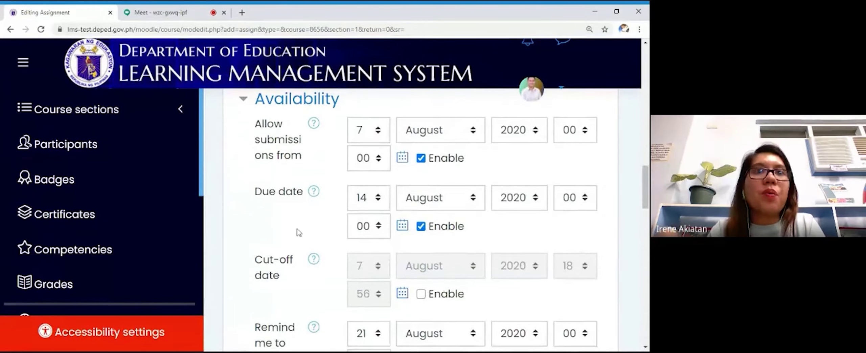
scroll(298, 232, "down", 3)
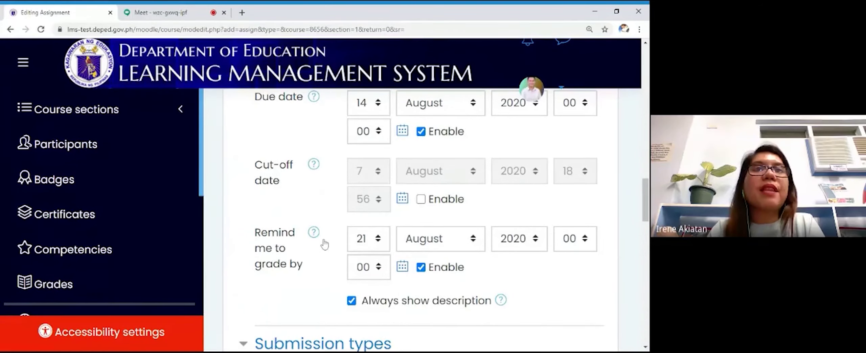
scroll(325, 243, "up", 3)
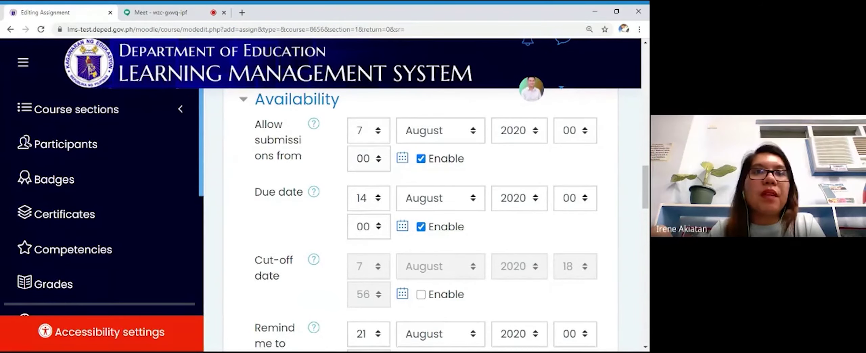
scroll(322, 241, "down", 7)
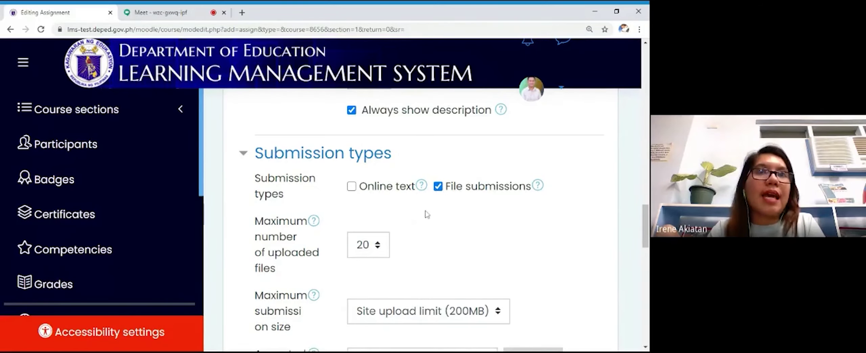
Step: Enable file submissions and set accepted file types to All file types
scroll(426, 213, "down", 2)
scroll(440, 189, "up", 1)
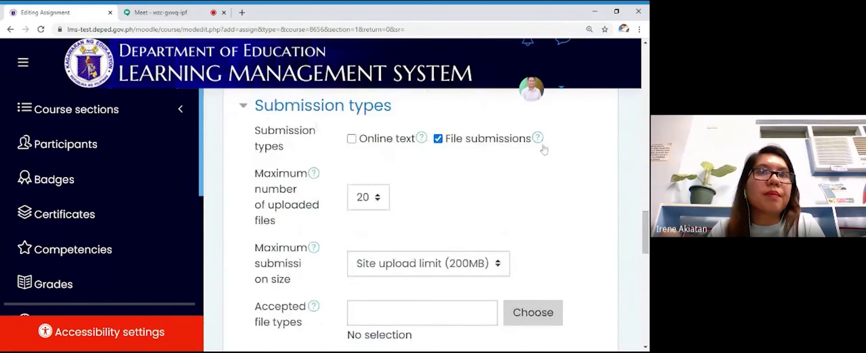
double_click(456, 140)
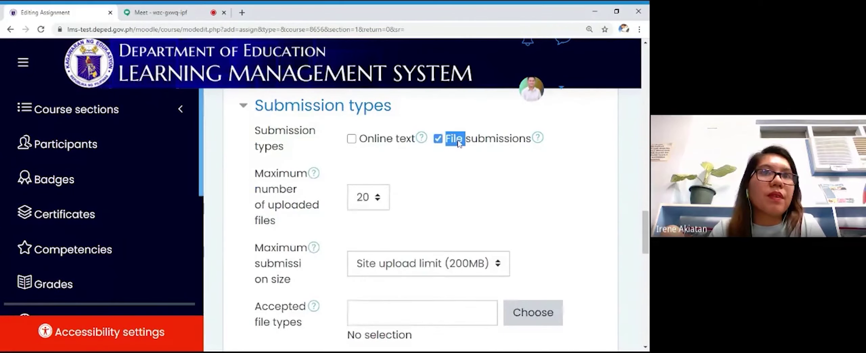
left_click(457, 140)
left_click(459, 143)
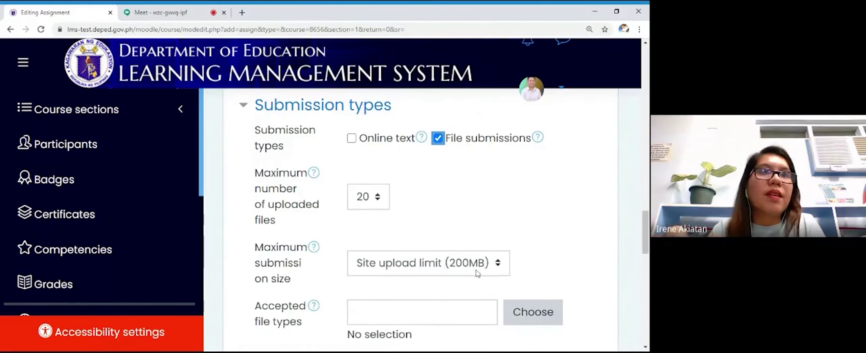
scroll(478, 272, "down", 2)
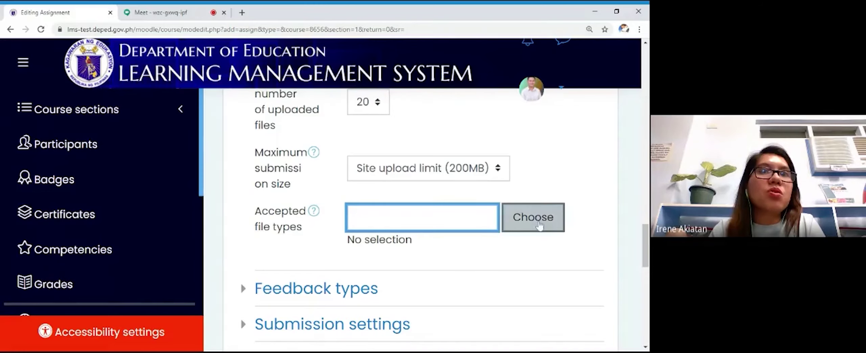
left_click(537, 223)
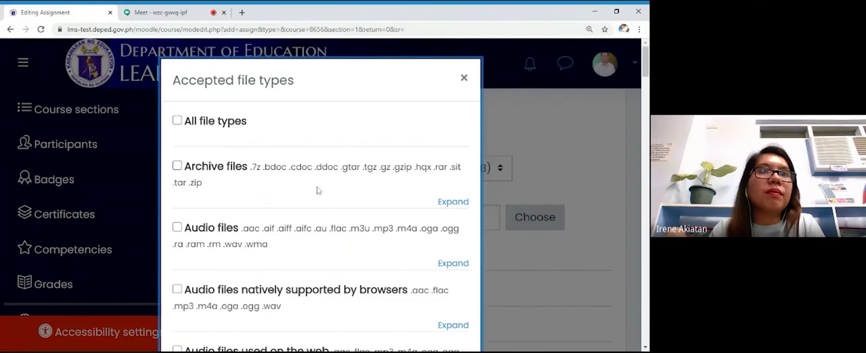
left_click(179, 120)
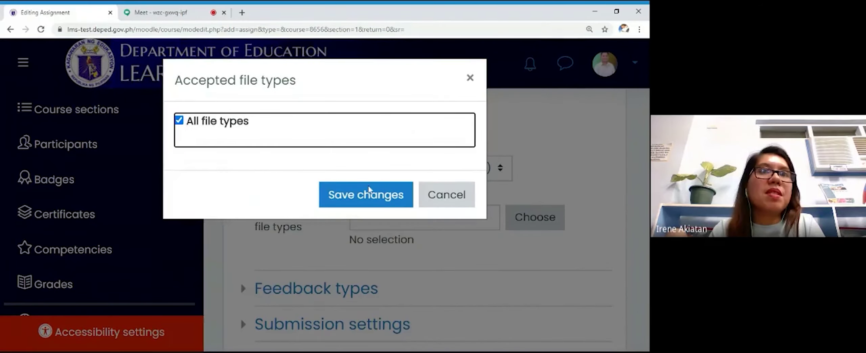
left_click(388, 196)
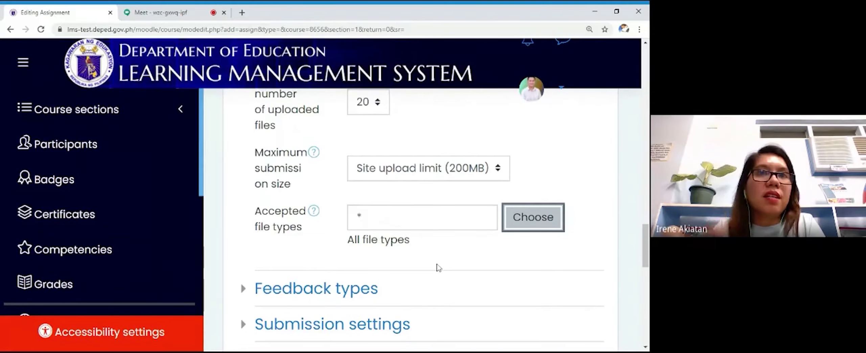
Step: Save the Create a Vlog assignment and return to the course page
scroll(439, 267, "down", 5)
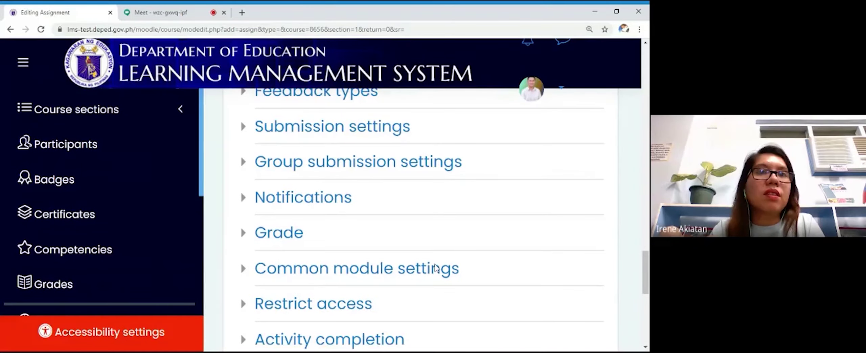
scroll(436, 268, "down", 4)
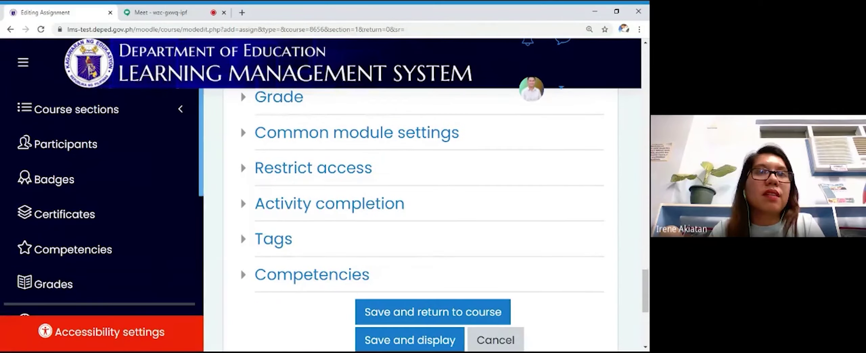
scroll(432, 263, "down", 3)
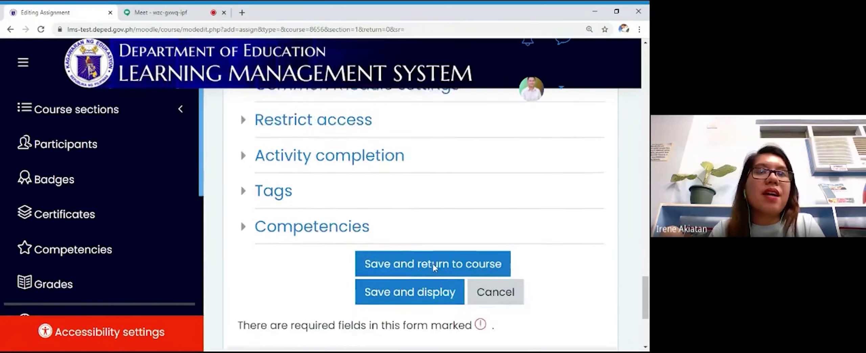
left_click(423, 220)
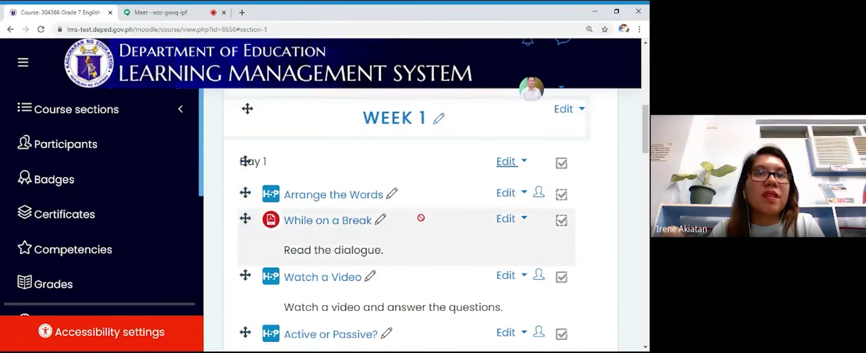
Step: Scroll down the Grade 7 English course page
scroll(386, 236, "down", 5)
scroll(387, 238, "down", 2)
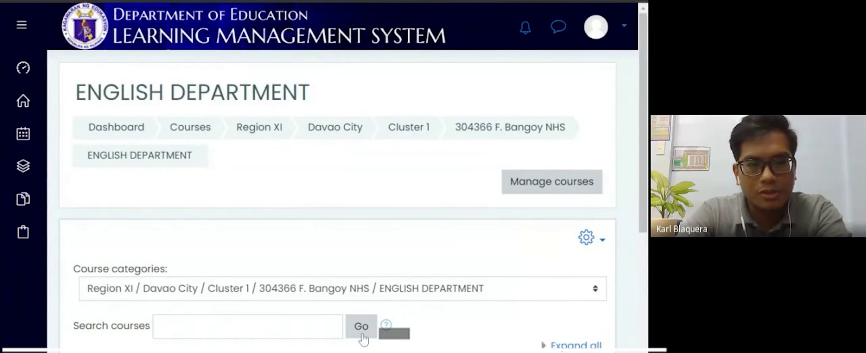
Step: Open the teacher's Grade 7 class category, then the 304366 Grade 7 English 1st quarter course
scroll(318, 295, "down", 3)
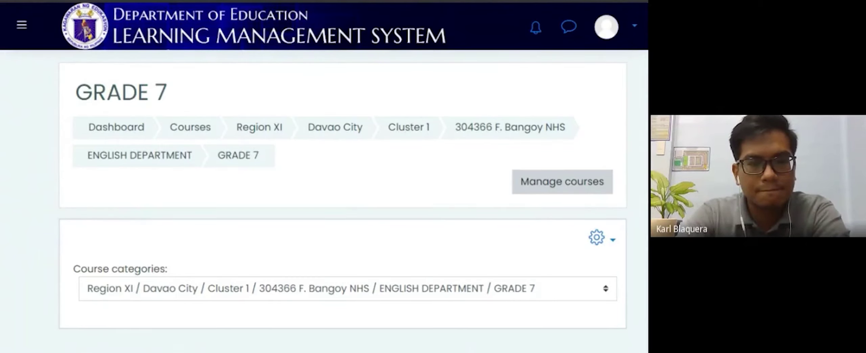
scroll(183, 255, "down", 5)
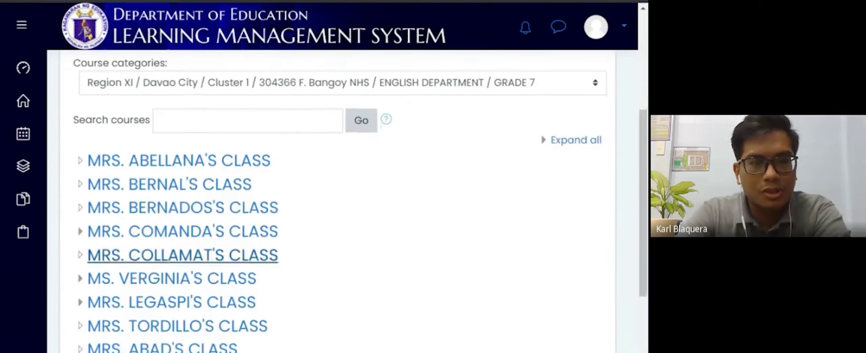
scroll(182, 254, "down", 3)
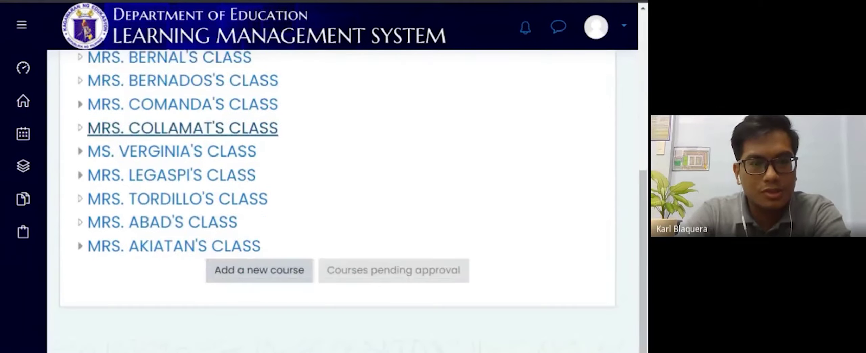
left_click(208, 249)
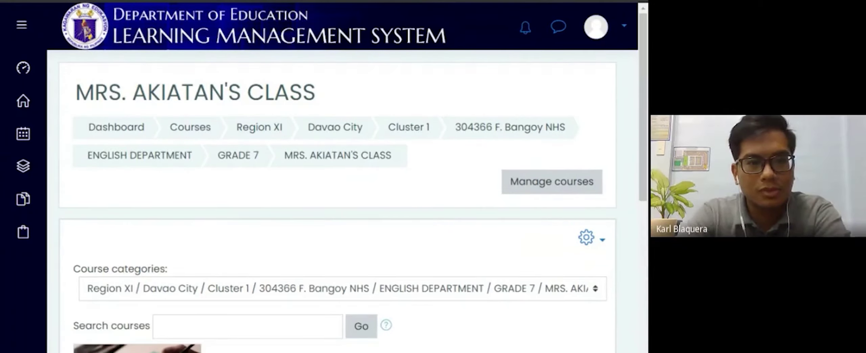
scroll(338, 203, "down", 3)
scroll(89, 301, "down", 3)
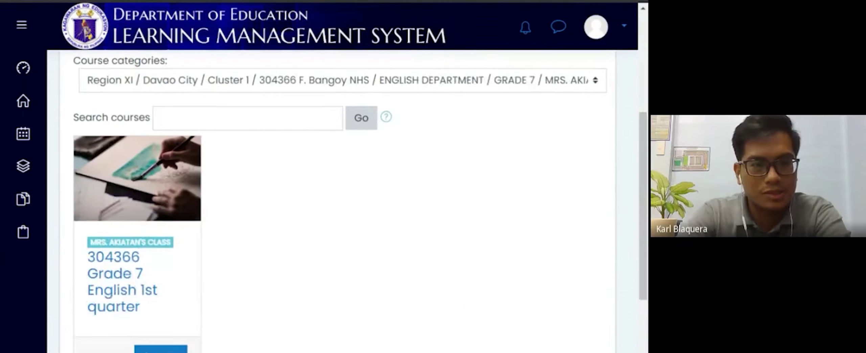
left_click(89, 300)
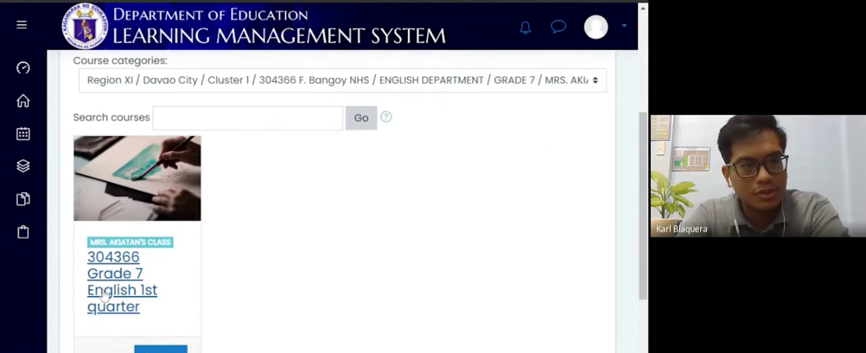
scroll(274, 242, "down", 4)
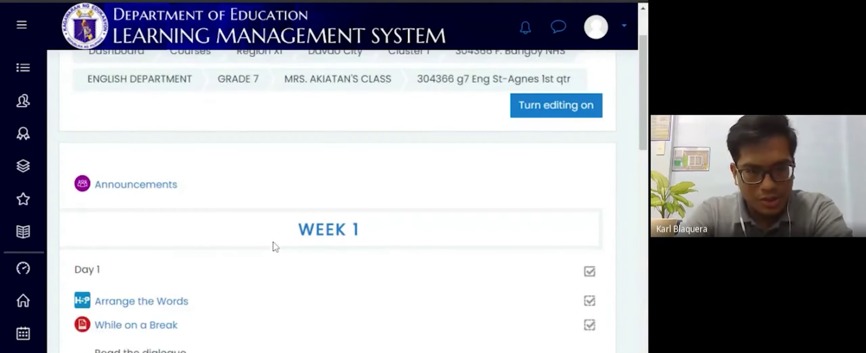
scroll(273, 242, "down", 4)
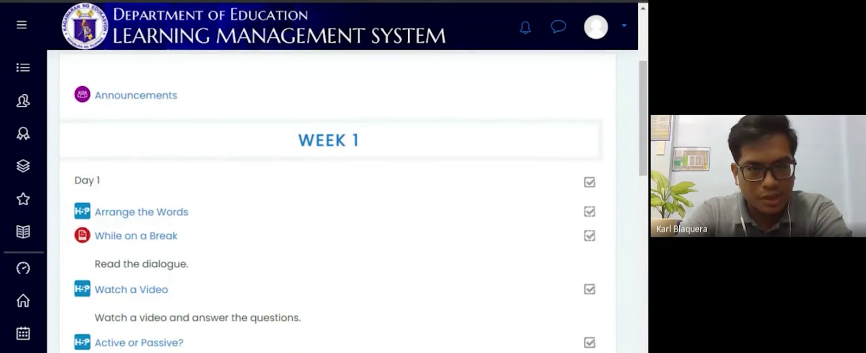
scroll(331, 202, "up", 1)
scroll(331, 202, "down", 1)
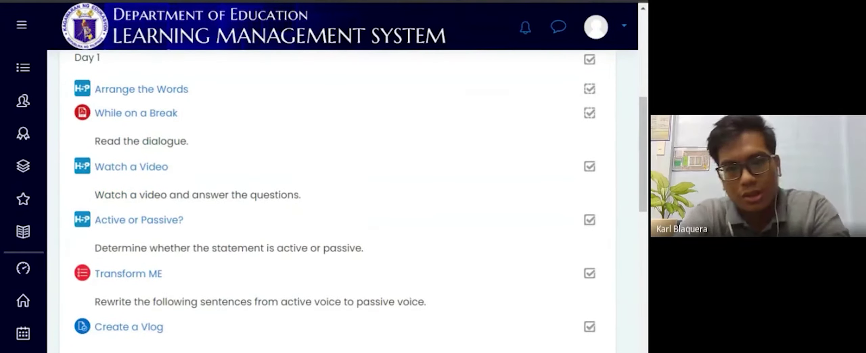
scroll(331, 202, "up", 2)
scroll(331, 203, "down", 1)
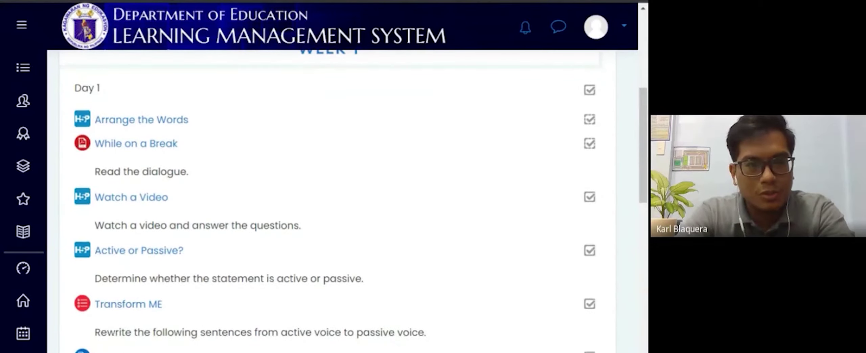
scroll(331, 202, "down", 1)
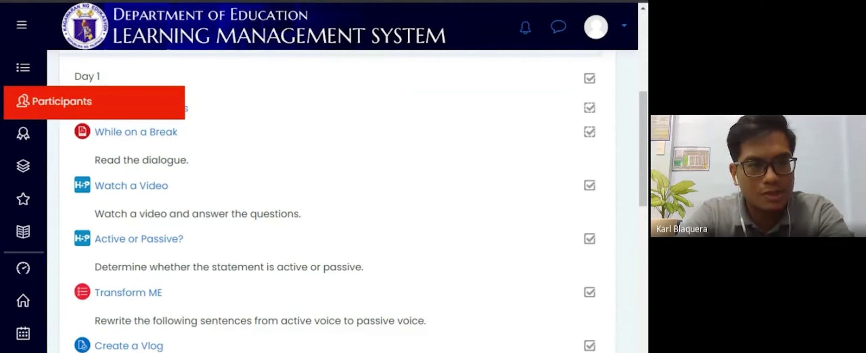
Step: Show the course's Participants list (0 found) and launch the Enrol users dialog
left_click(23, 115)
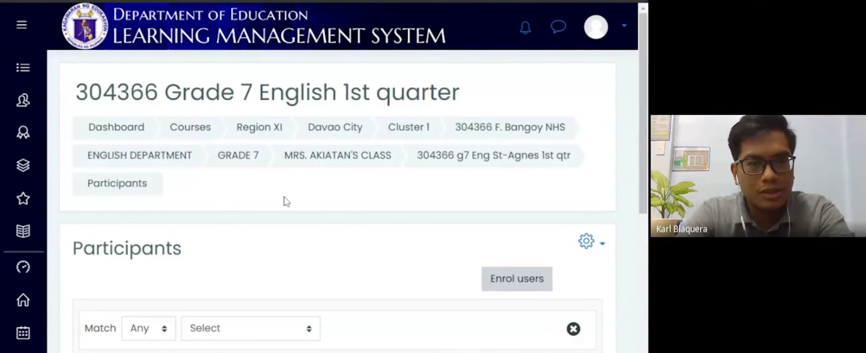
scroll(284, 201, "down", 5)
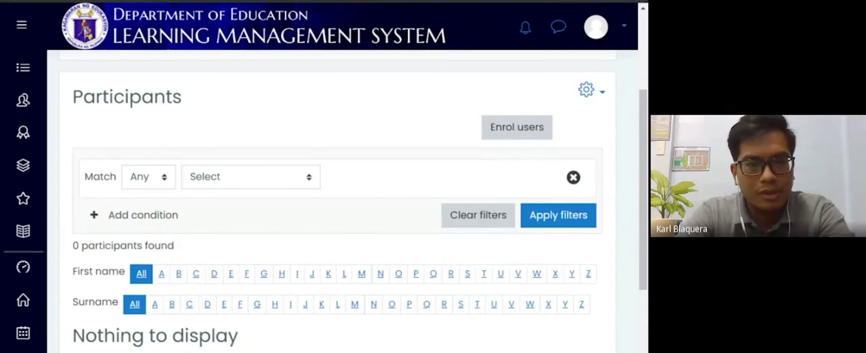
scroll(282, 204, "down", 4)
scroll(282, 204, "up", 2)
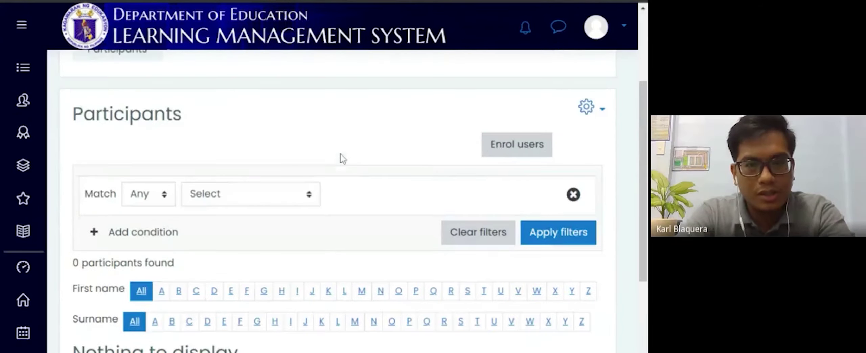
scroll(341, 157, "up", 3)
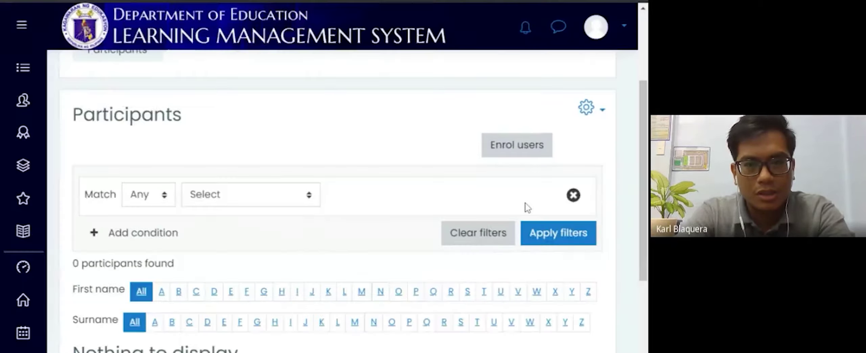
left_click(569, 141)
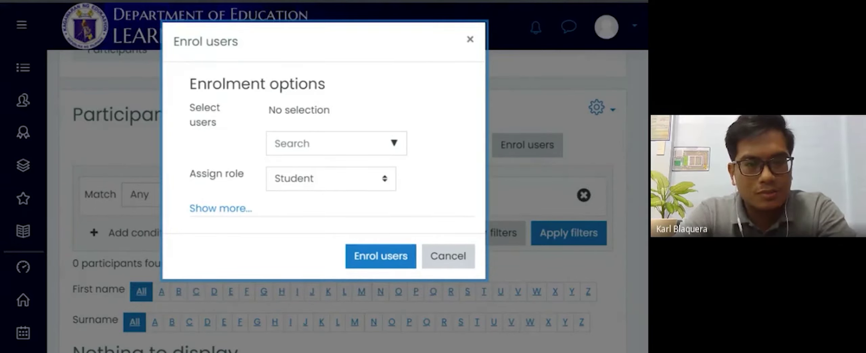
Step: Search for the demo student by name and enrol them with the Student role
left_click(315, 144)
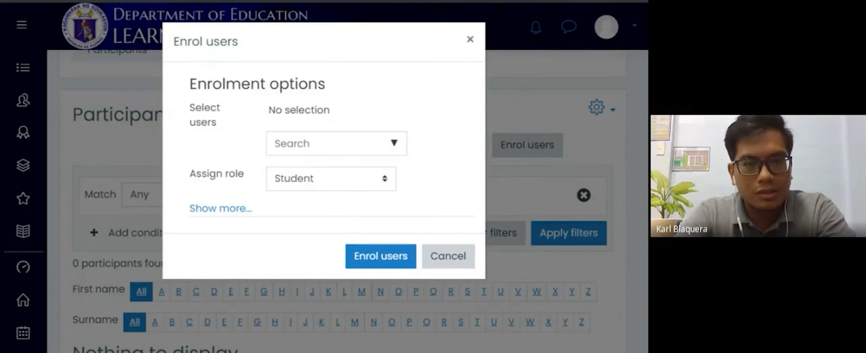
left_click(325, 144)
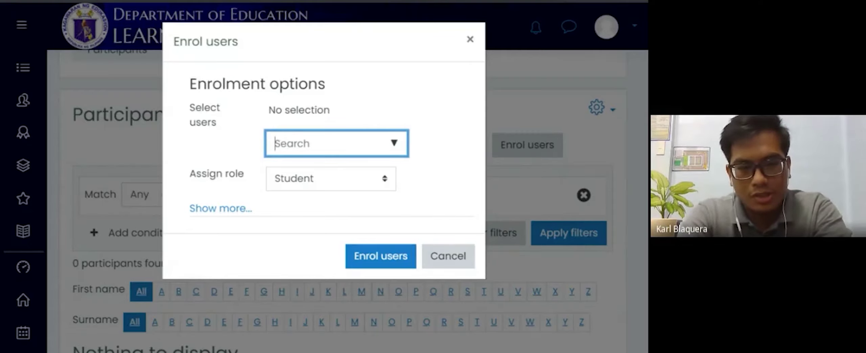
type("p")
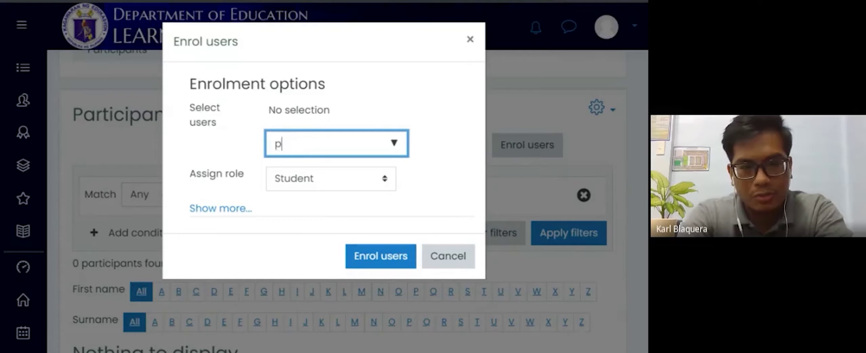
type("edro")
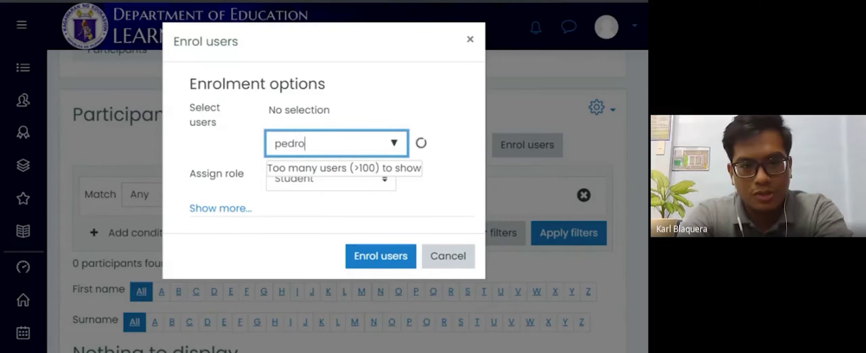
type(" penduko")
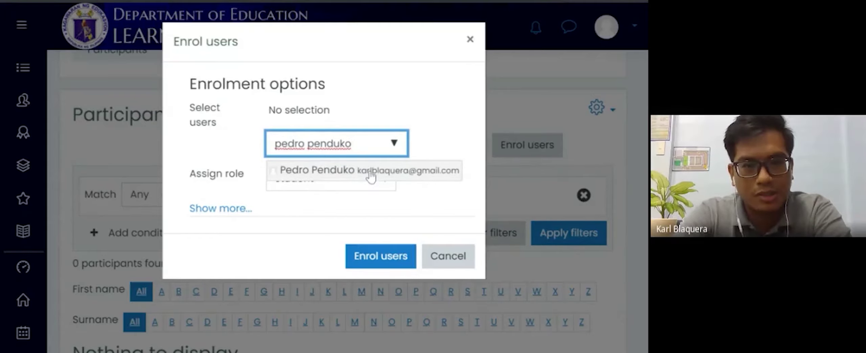
left_click(418, 176)
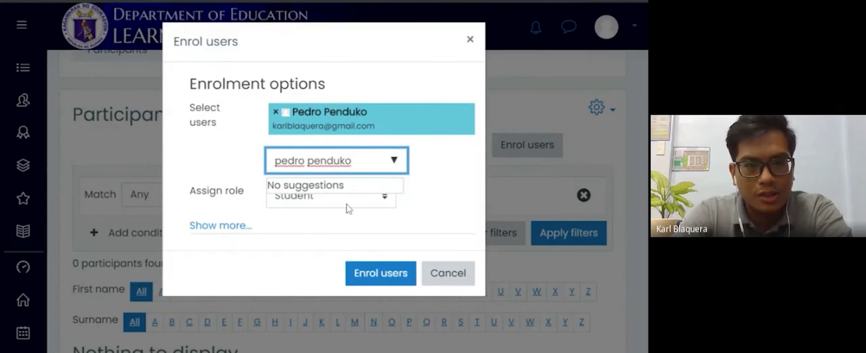
left_click(309, 219)
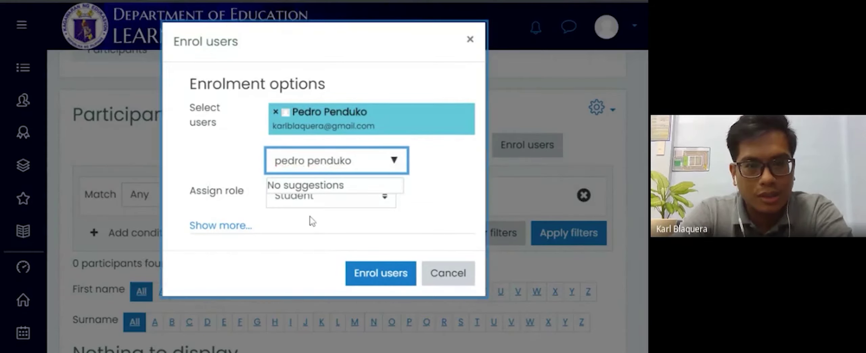
left_click(362, 272)
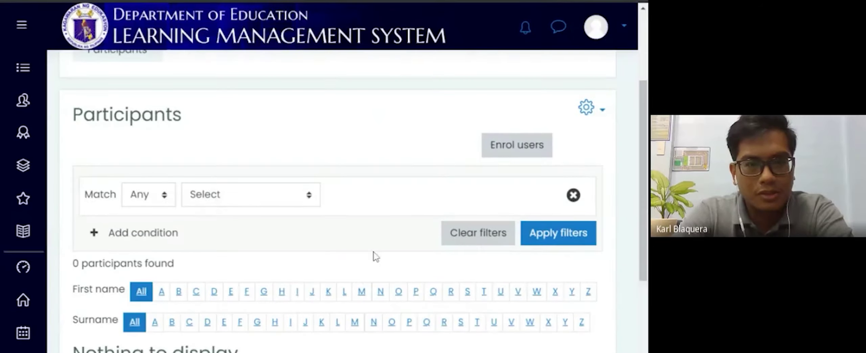
scroll(376, 256, "down", 4)
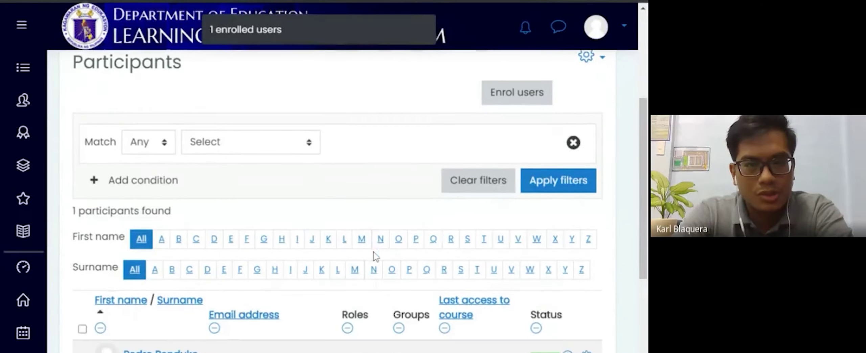
Step: Review the new Active student in Participants, then open the account menu
scroll(376, 210, "down", 3)
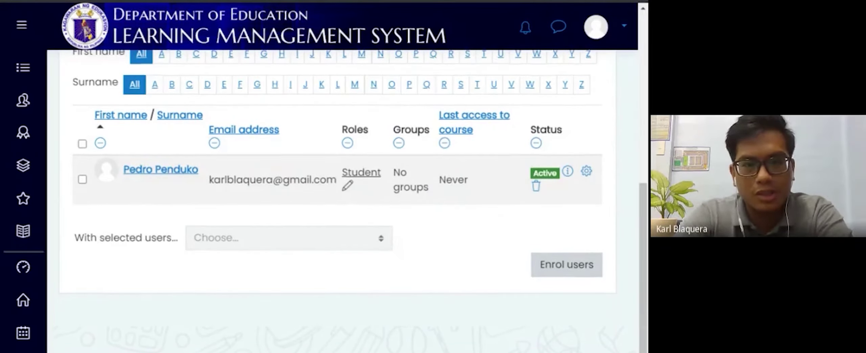
scroll(338, 203, "up", 5)
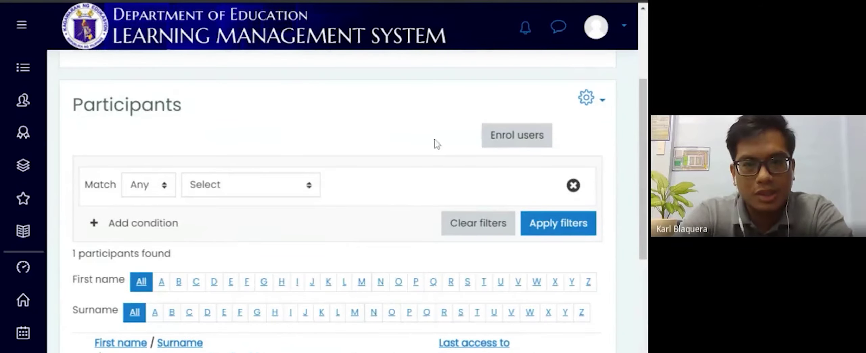
scroll(435, 141, "up", 3)
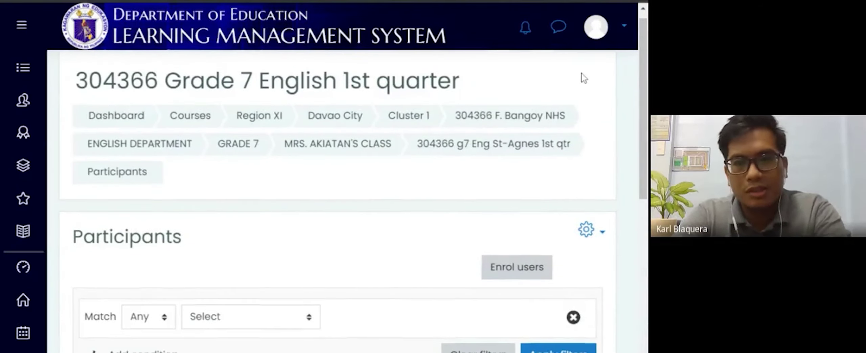
scroll(585, 78, "up", 1)
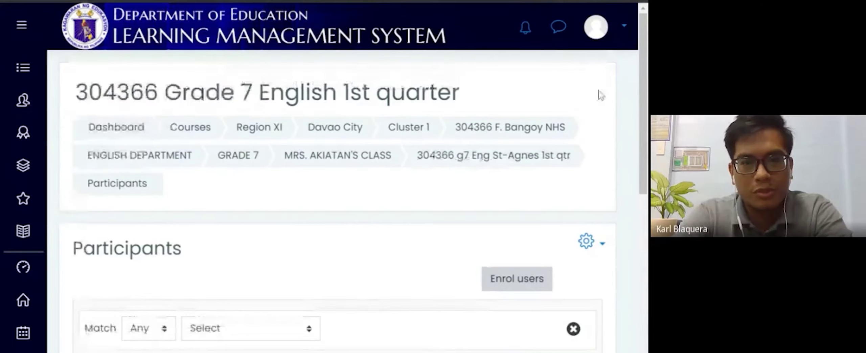
scroll(629, 171, "down", 5)
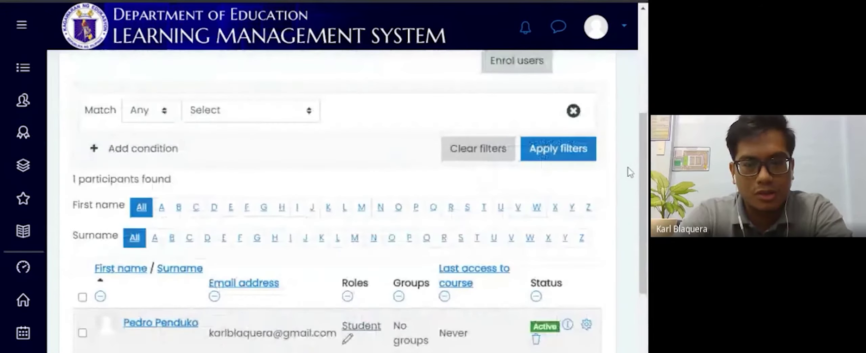
scroll(630, 171, "down", 2)
scroll(640, 61, "up", 3)
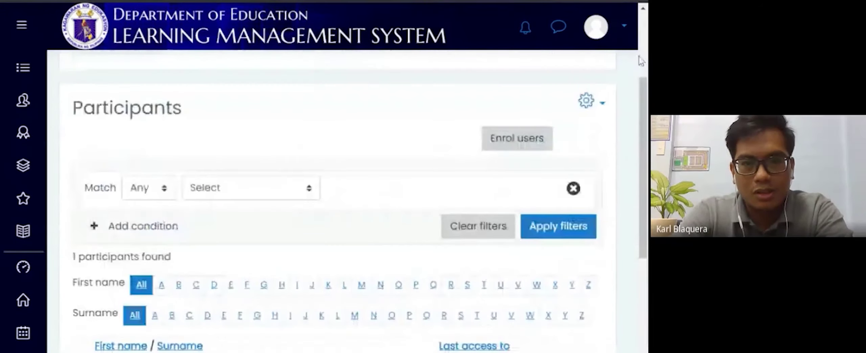
left_click(624, 32)
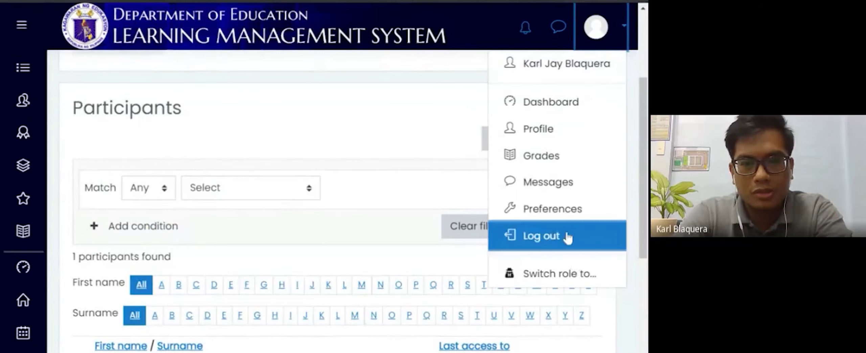
Step: Log out and sign in with the enrolled student's username and password
left_click(622, 226)
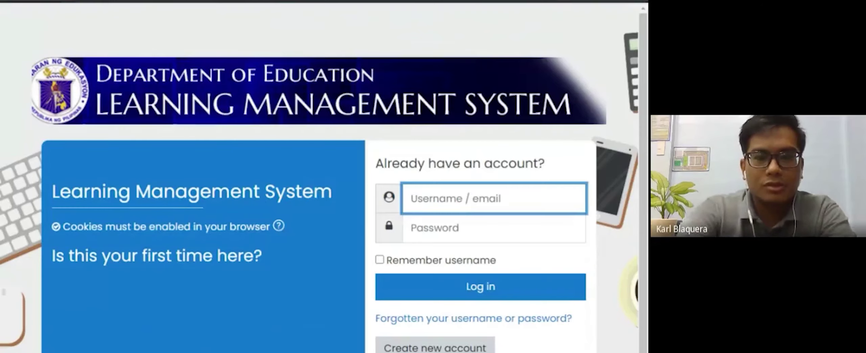
type("pedro")
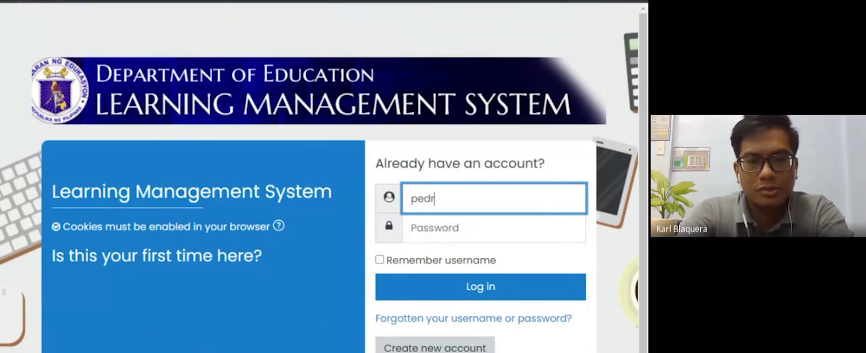
left_click(503, 219)
key("Return")
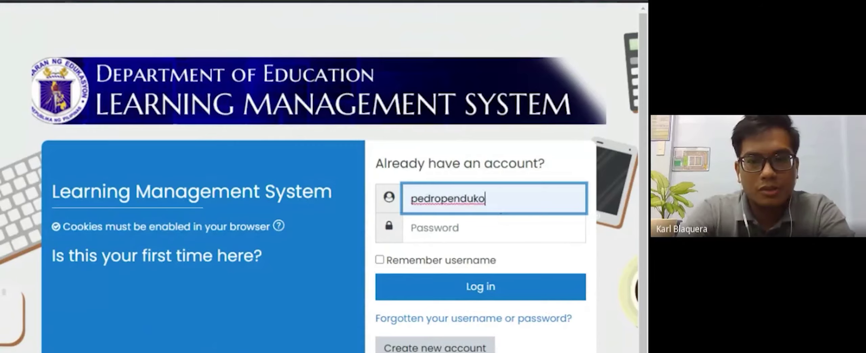
key("Tab")
type("•••••••••")
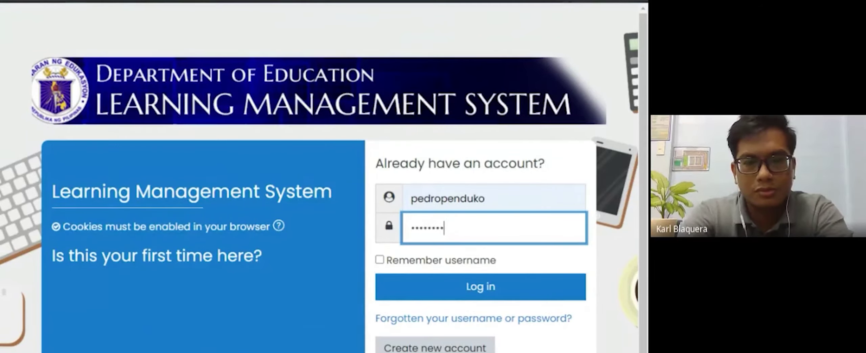
type("••••")
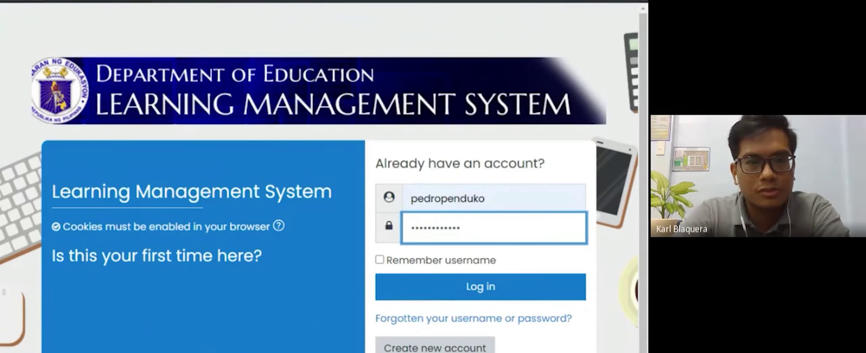
key("Return")
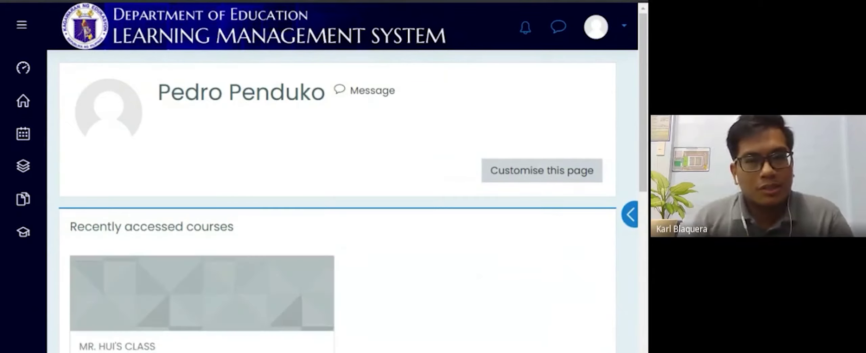
Step: Drill down through Region XI, Davao City and Cluster 1 to the 304366 F. Bangoy NHS category
scroll(146, 223, "down", 5)
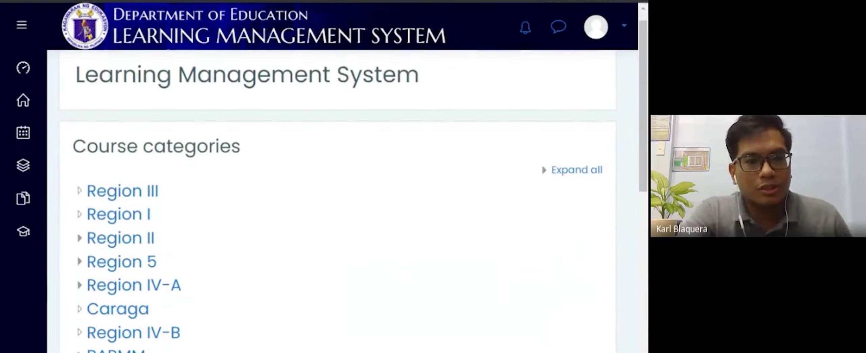
left_click(147, 223)
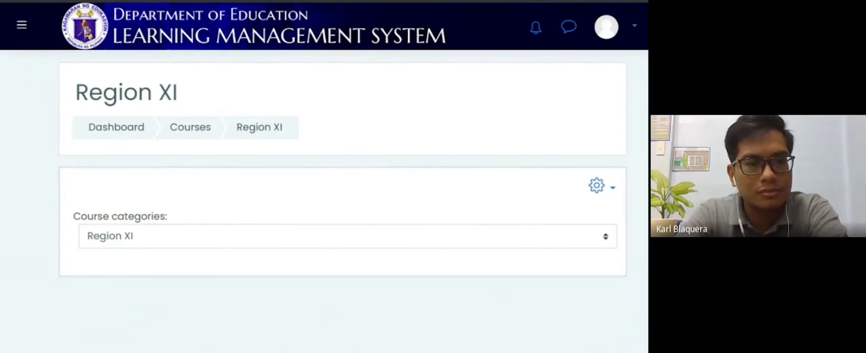
left_click(138, 315)
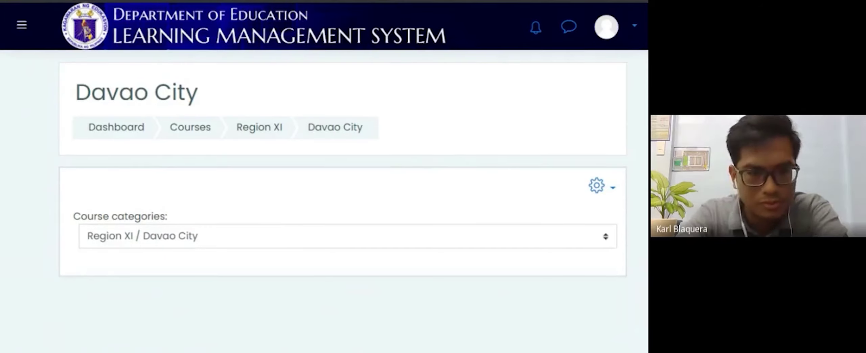
scroll(339, 203, "down", 6)
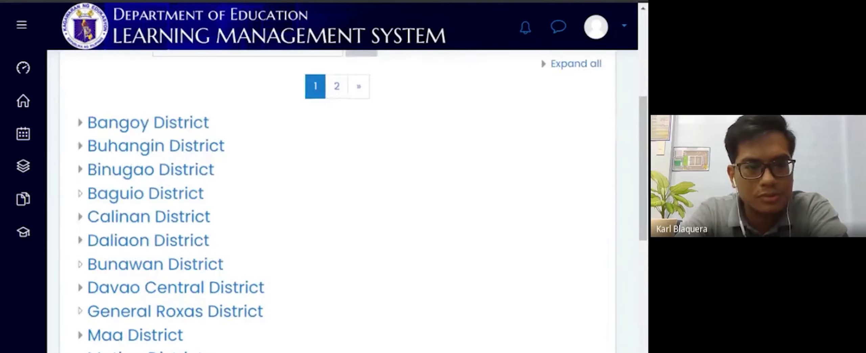
scroll(98, 320, "down", 5)
left_click(99, 321)
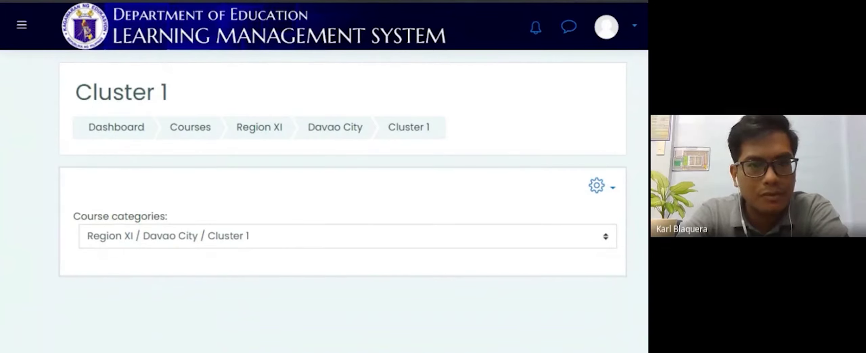
scroll(157, 237, "down", 4)
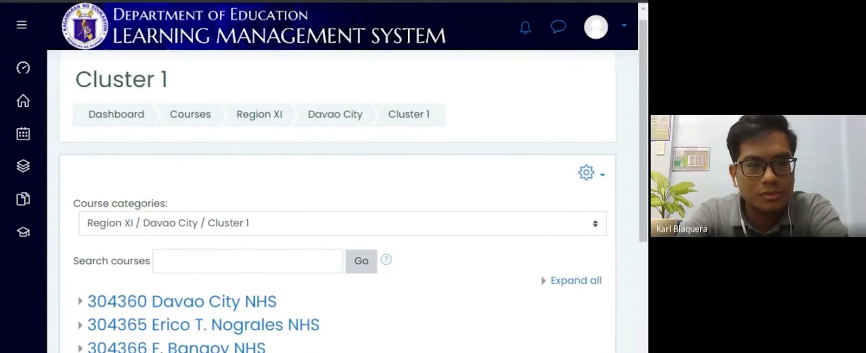
left_click(157, 237)
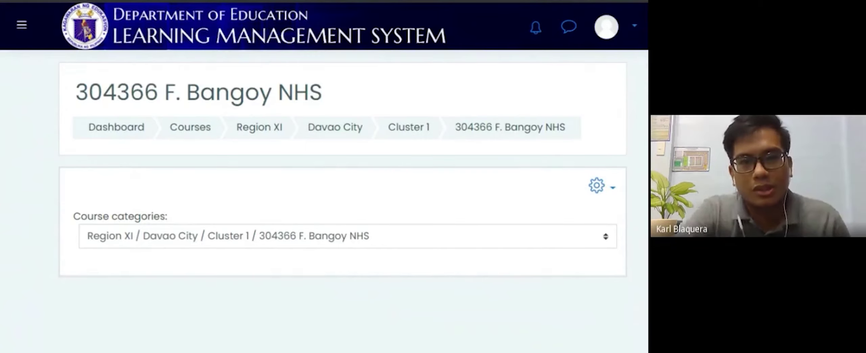
Step: Go through English Department and Grade 7 to the last teacher's class listing 304366 Grade 7 English 1st quarter
left_click(625, 38)
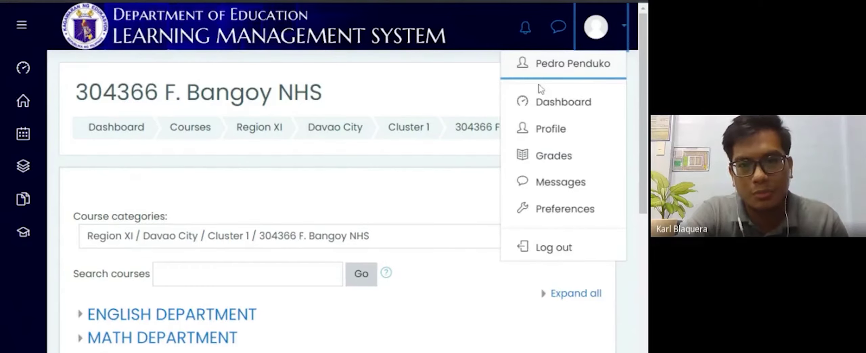
left_click(625, 35)
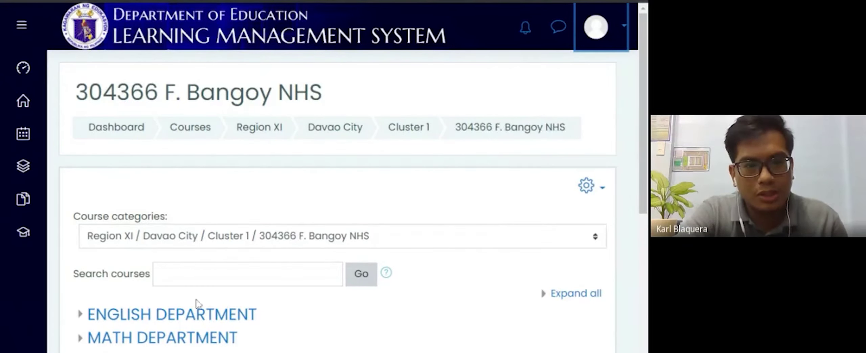
left_click(187, 315)
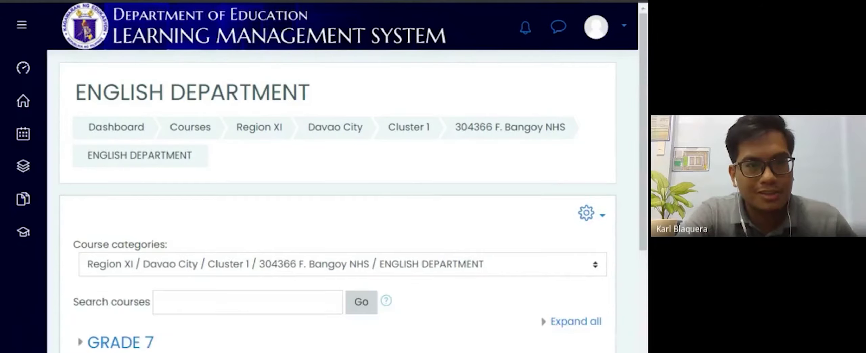
scroll(333, 203, "down", 2)
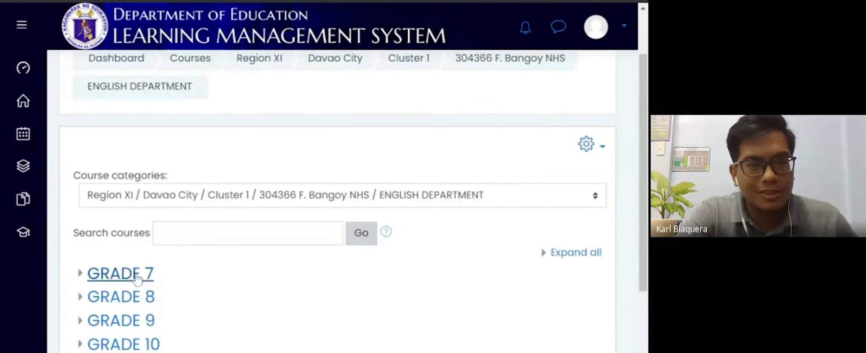
left_click(148, 273)
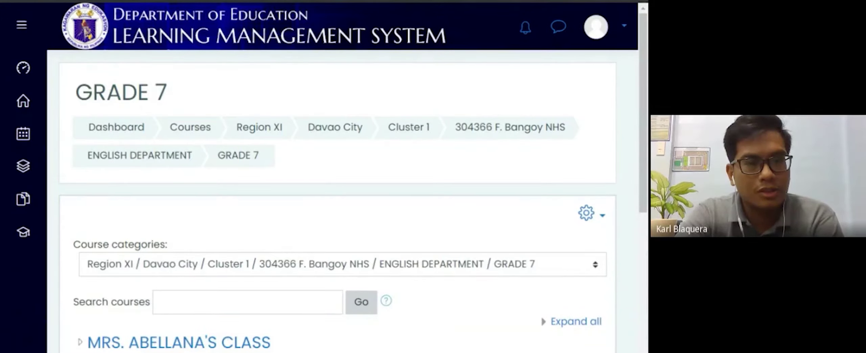
scroll(247, 269, "down", 8)
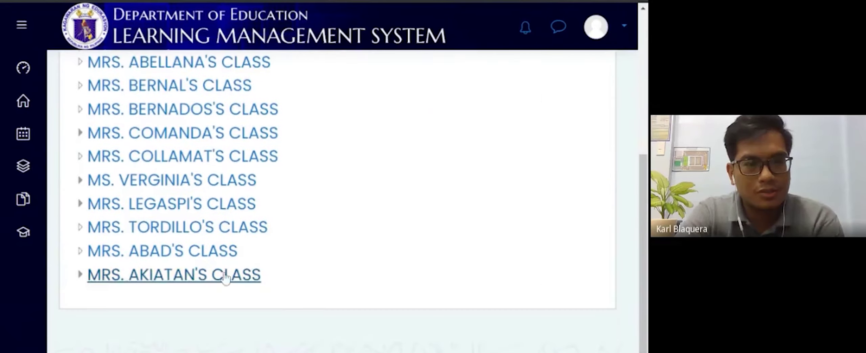
left_click(247, 271)
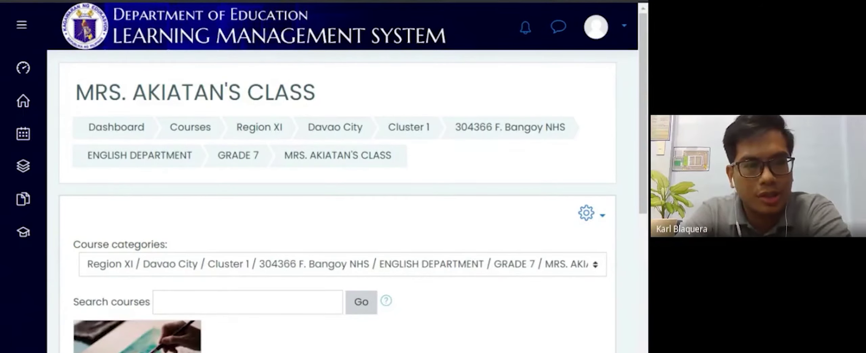
scroll(57, 279, "down", 5)
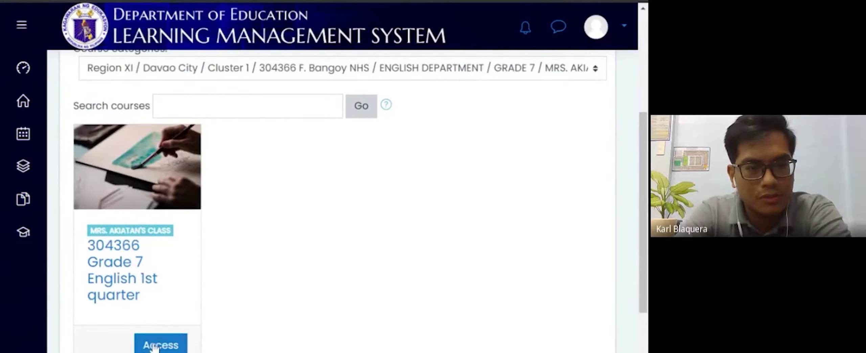
scroll(194, 348, "down", 1)
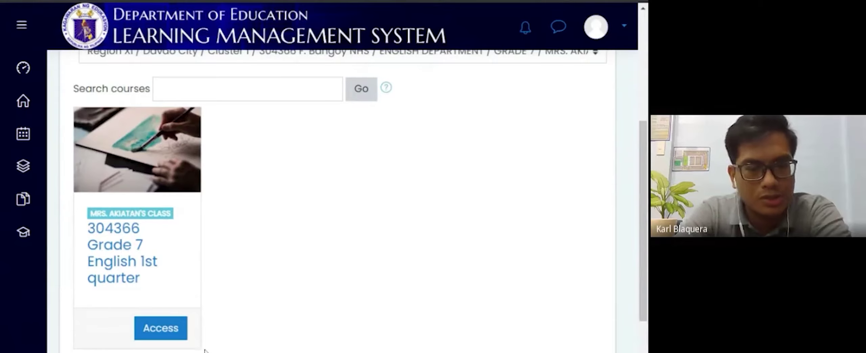
Step: Enter the 304366 Grade 7 English 1st quarter course and scroll down to its Week 1 section
left_click(179, 341)
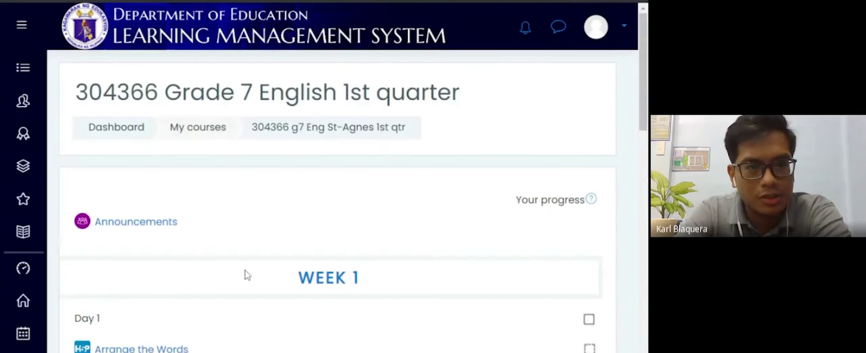
scroll(246, 273, "down", 2)
scroll(246, 271, "down", 5)
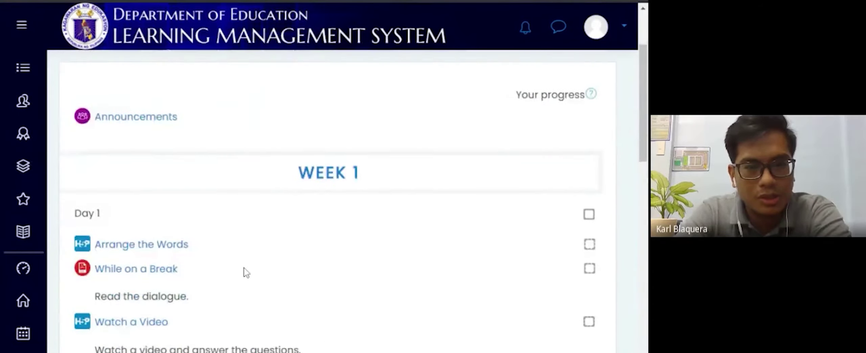
scroll(338, 203, "up", 4)
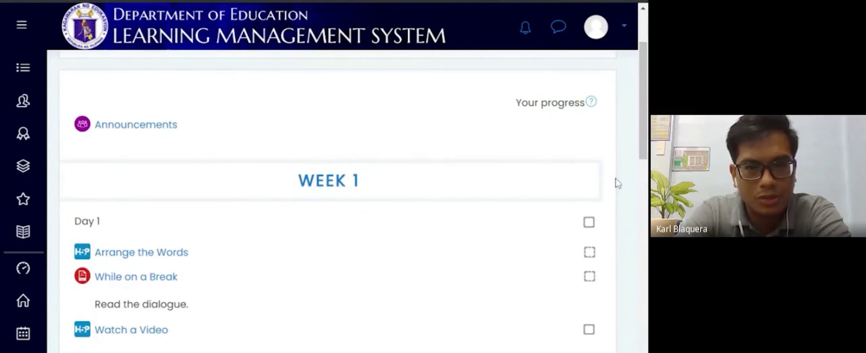
scroll(618, 187, "down", 2)
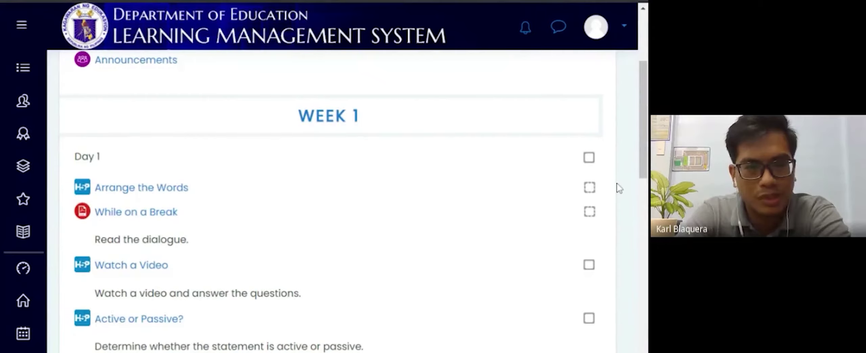
scroll(618, 188, "down", 1)
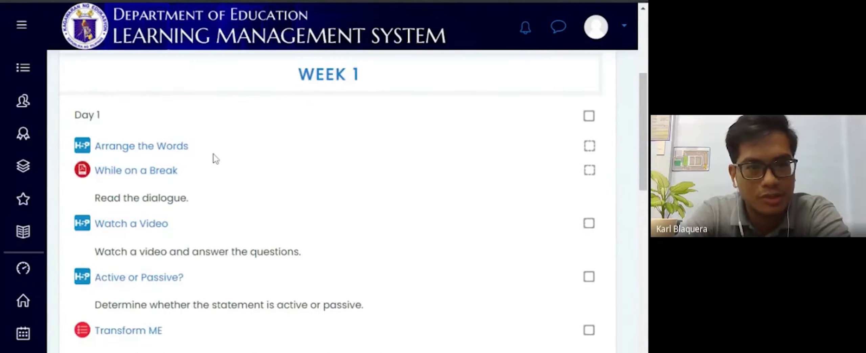
Step: In Arrange the Words, order 'the boy', 'shoots', 'the ball' and check for a 3/3 score
left_click(166, 152)
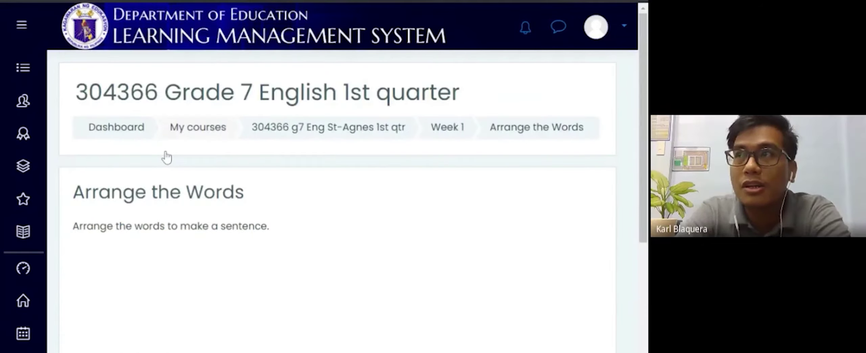
scroll(358, 215, "down", 3)
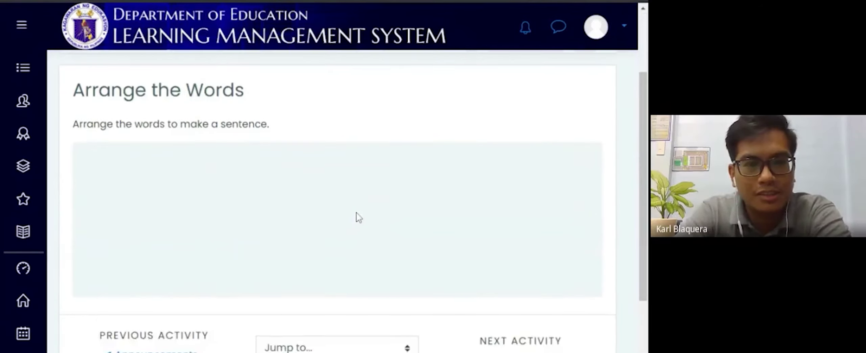
scroll(357, 214, "down", 2)
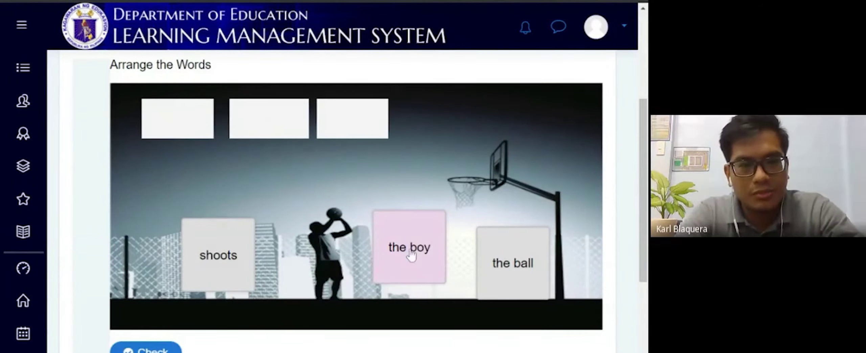
left_click_drag(411, 254, 184, 140)
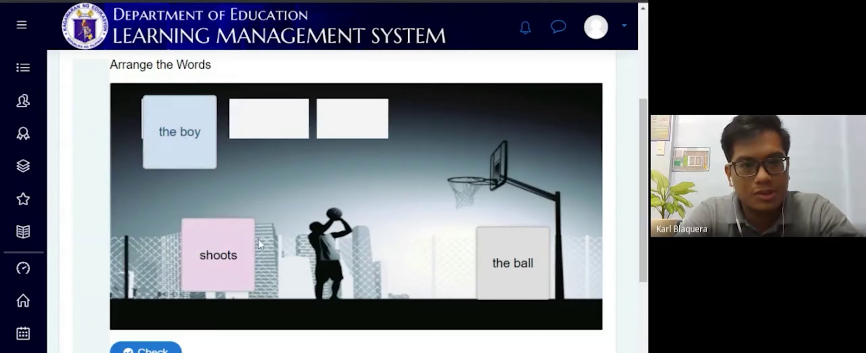
left_click_drag(243, 283, 269, 128)
left_click_drag(487, 261, 345, 135)
left_click(159, 348)
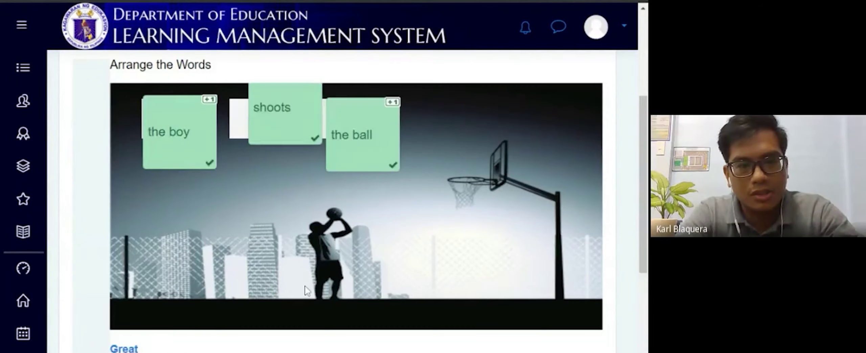
scroll(535, 277, "down", 4)
Step: Advance to the While on a Break activity and look over its page
left_click(513, 338)
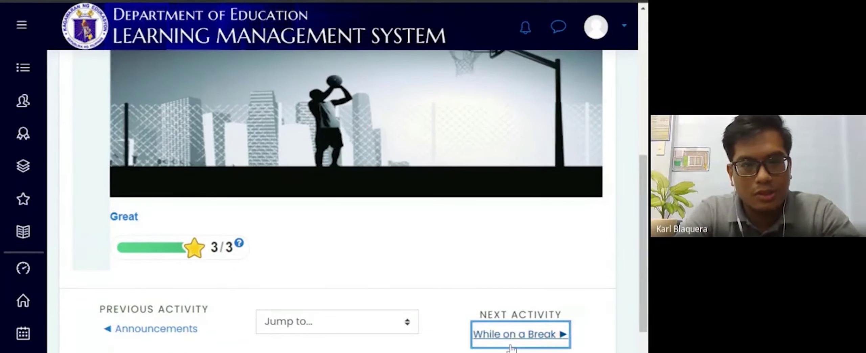
scroll(507, 281, "down", 3)
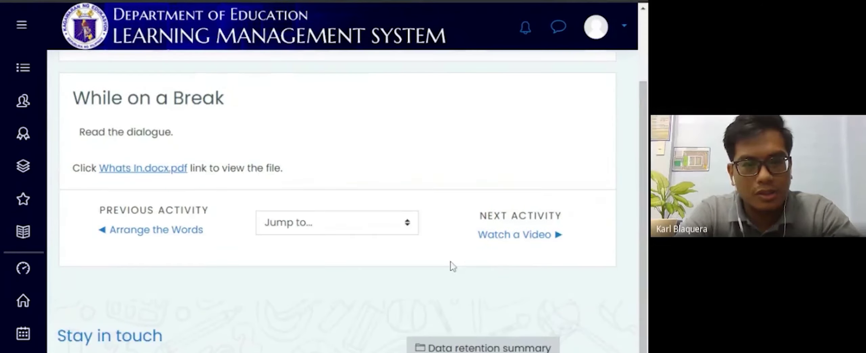
scroll(351, 259, "up", 1)
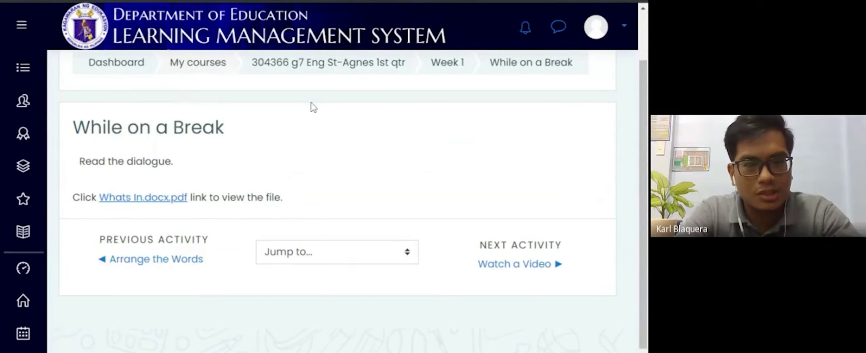
scroll(314, 108, "up", 1)
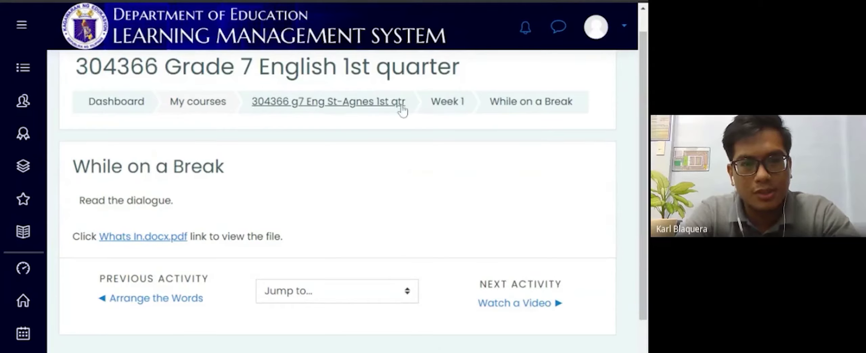
Step: Go back to the Week 1 list and view the Day 1 completion checkboxes
left_click(446, 103)
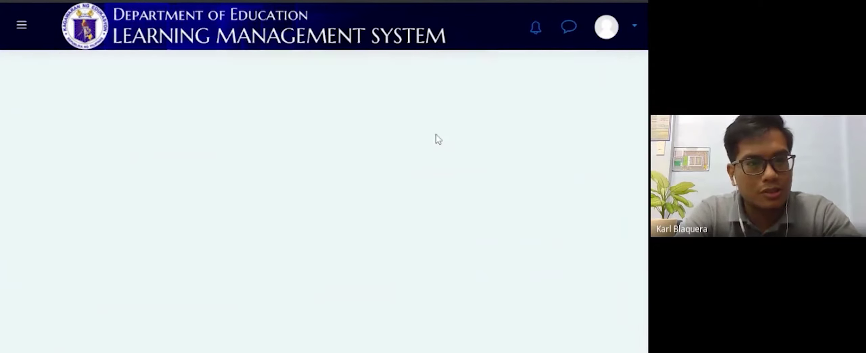
scroll(428, 175, "up", 2)
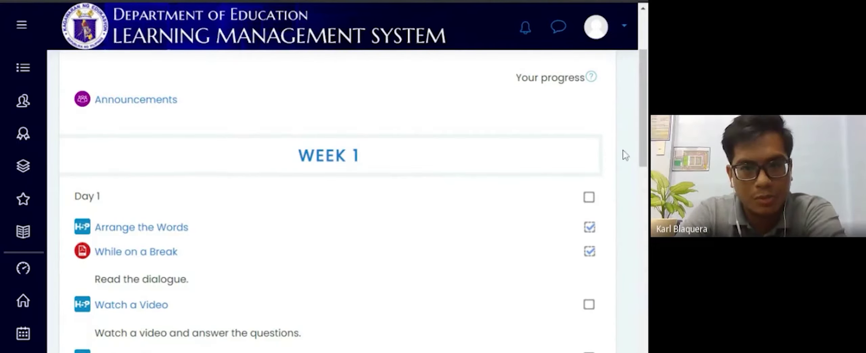
scroll(624, 155, "up", 1)
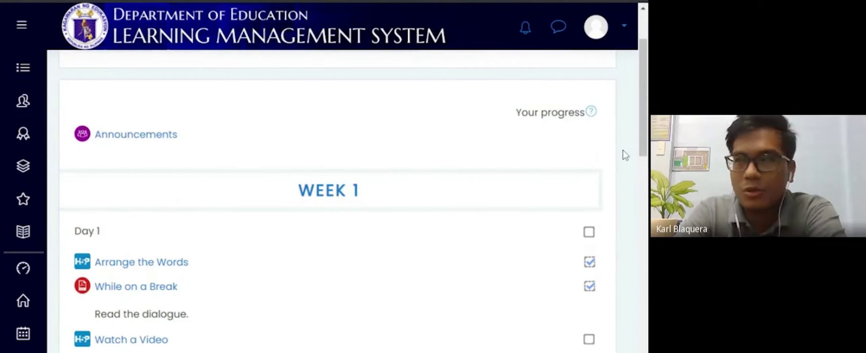